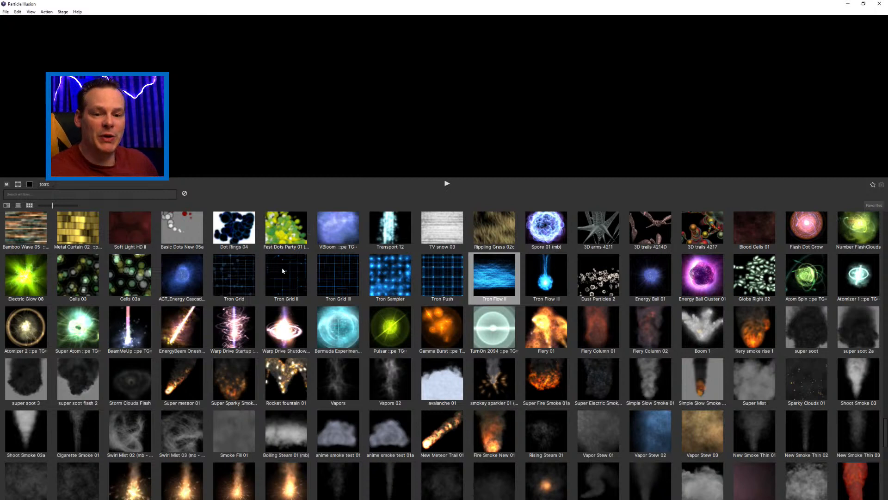
Step: Preview the Fast Dots Party 01 and Dot Rings 04 emitters, moving the rings across the stage to see their trail
left_click(282, 231)
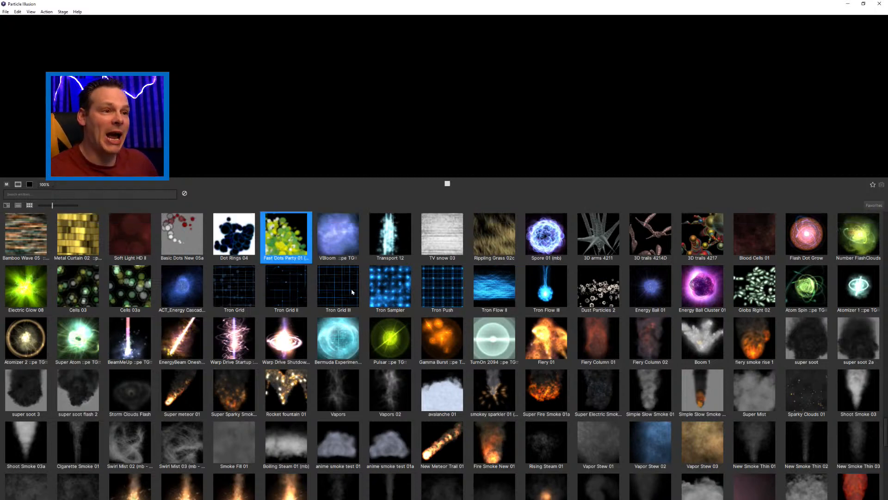
left_click(252, 243)
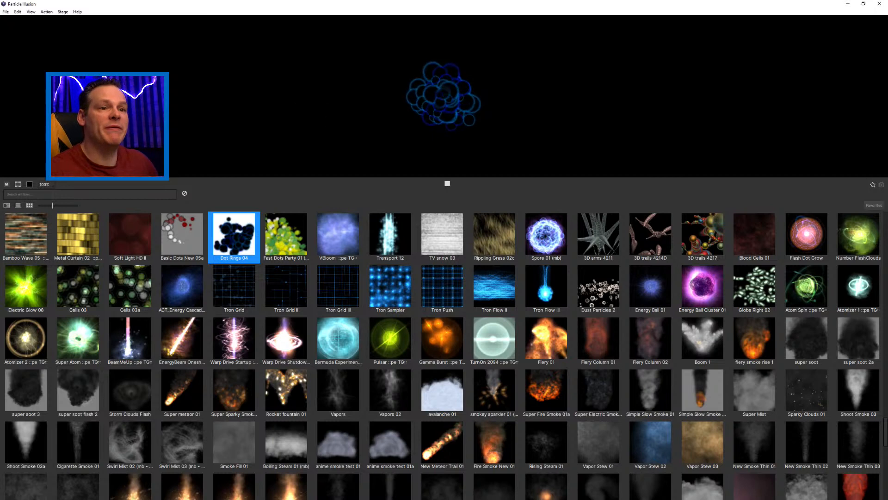
left_click_drag(175, 95, 685, 92)
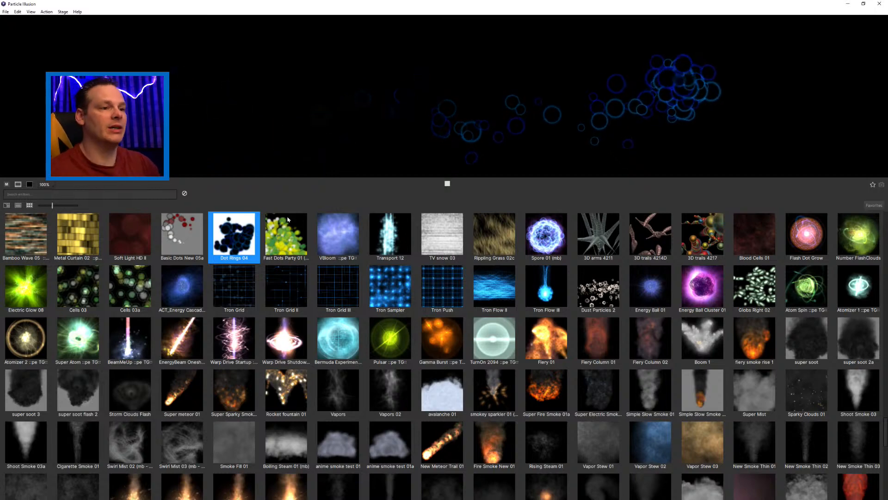
Step: Preview the VBloom emitter and move it across the stage to see its trail
left_click(329, 225)
left_click(297, 240)
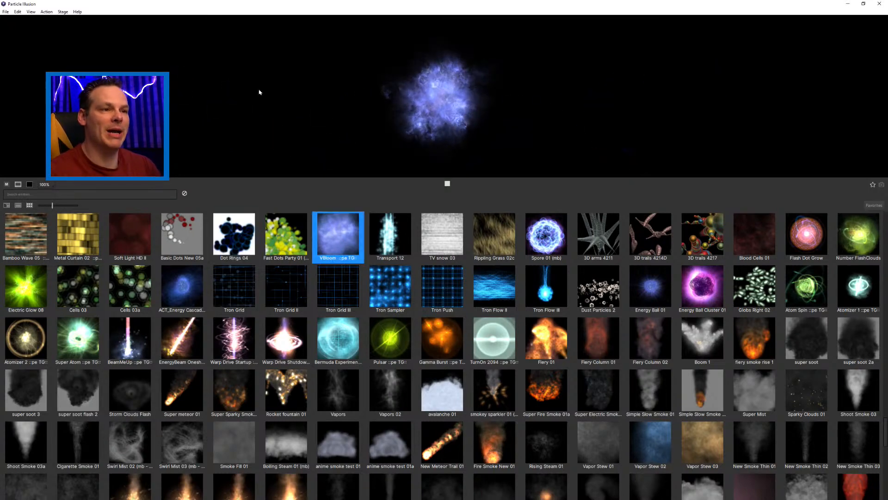
left_click_drag(160, 95, 425, 107)
Step: Preview the 3D trails 4214D, ACT_Energy Cascade and fiery smoke rise 1 emitters, moving the energy cascade around the stage
left_click(650, 233)
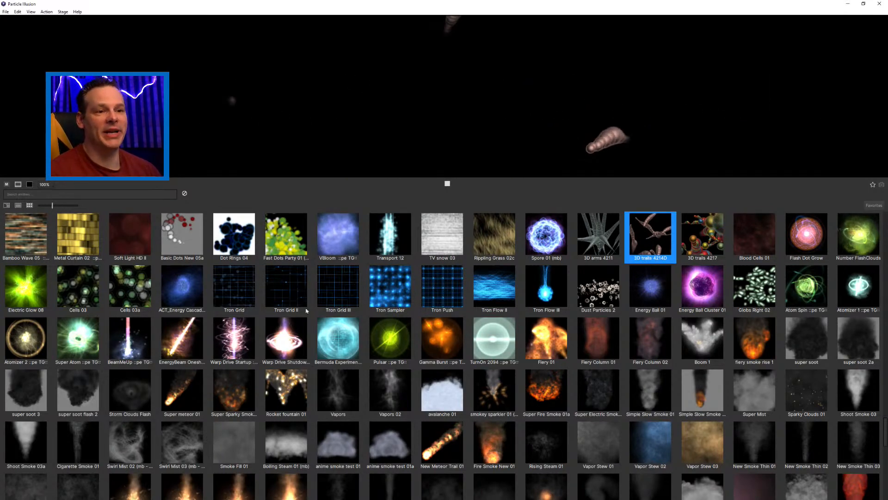
left_click(184, 283)
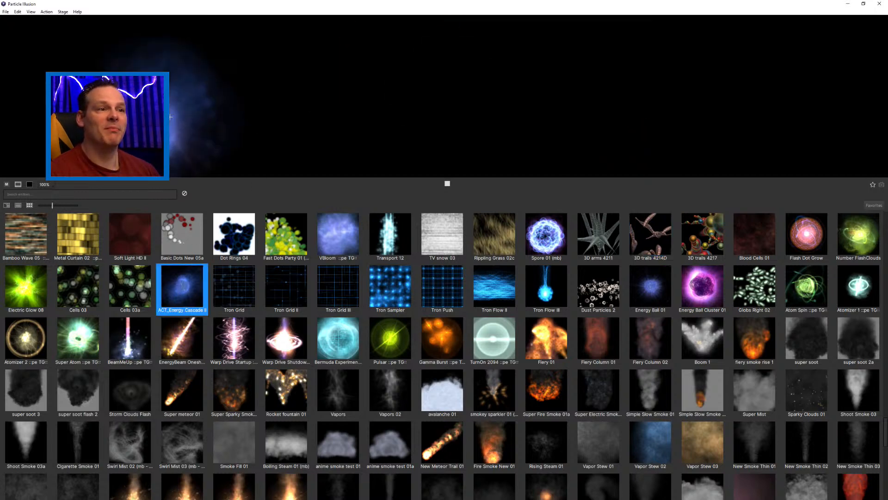
left_click_drag(413, 126, 533, 99)
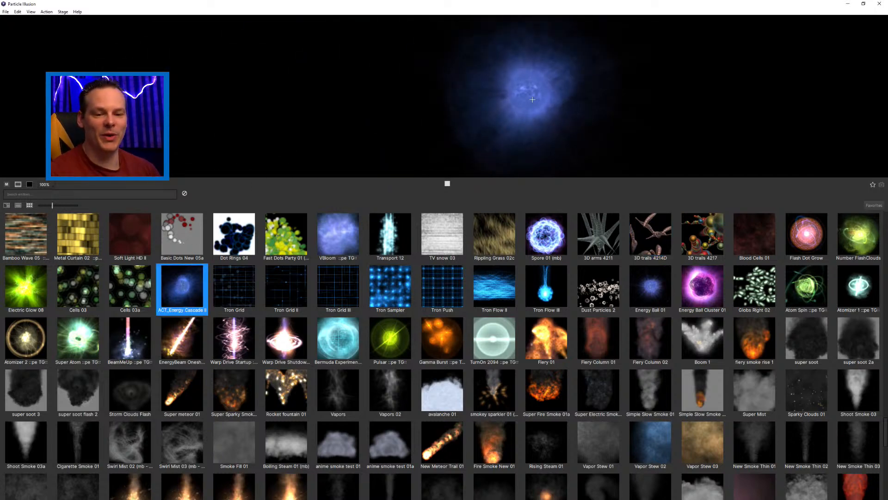
left_click(755, 341)
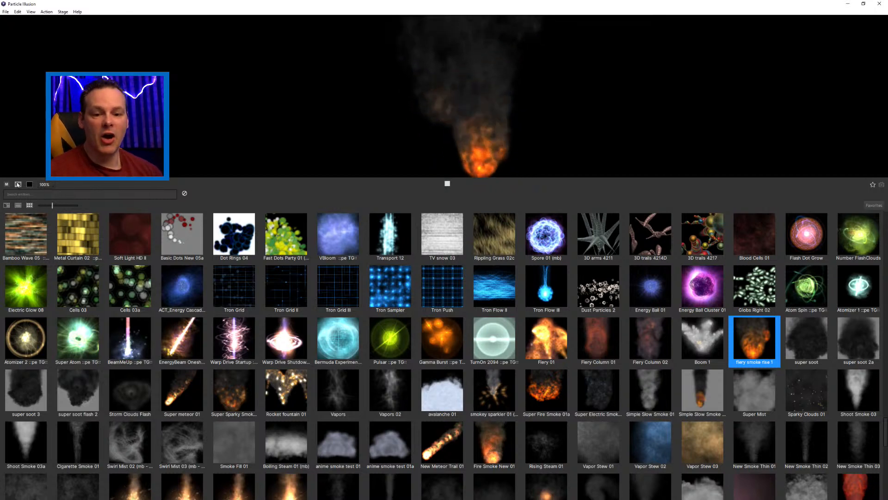
Step: Search the emitter library for "fire" and preview the Fire Ring Blast emitter
left_click(12, 197)
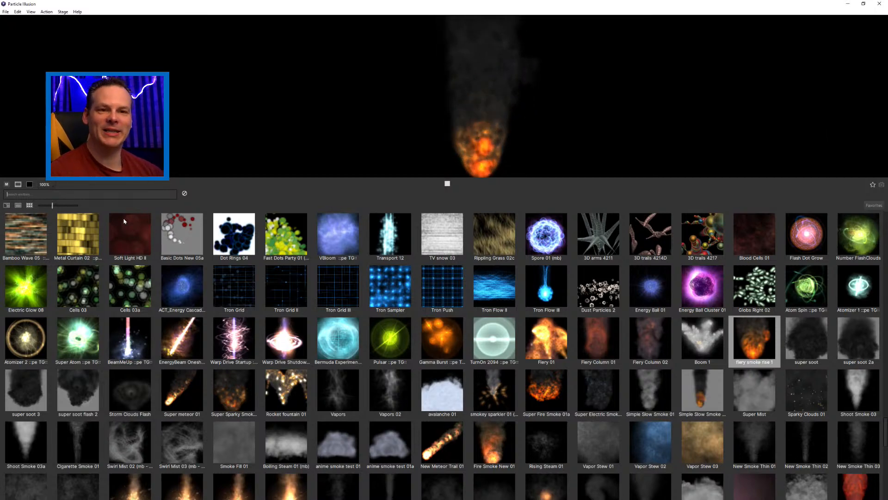
type("fire")
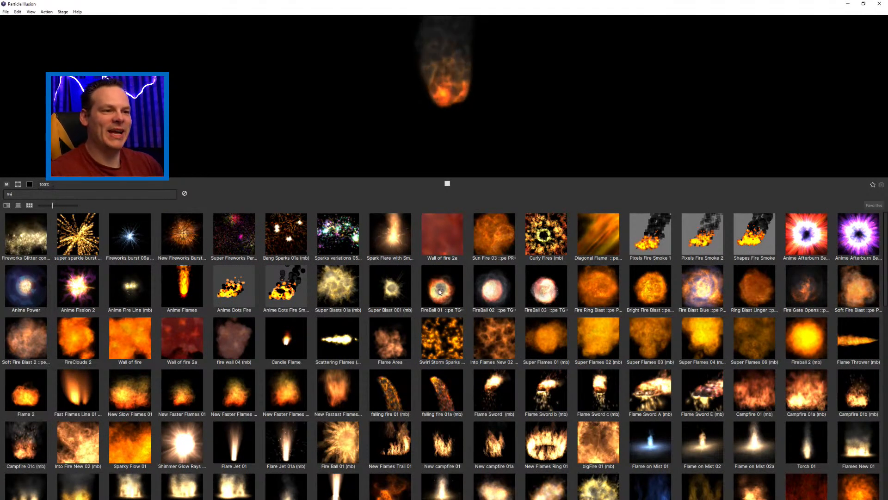
left_click(453, 235)
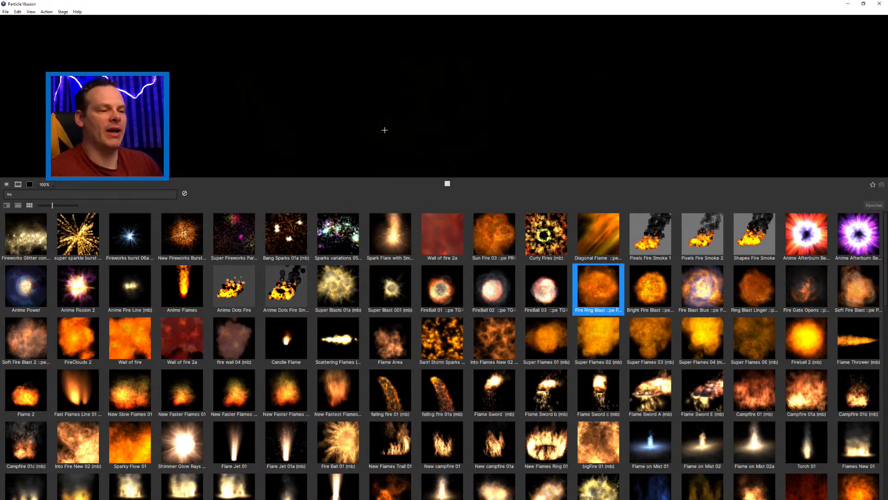
Step: Search the emitter library for "backgroun" and preview the Green Sweeps and Twirling Bars 02 emitters
double_click(85, 194)
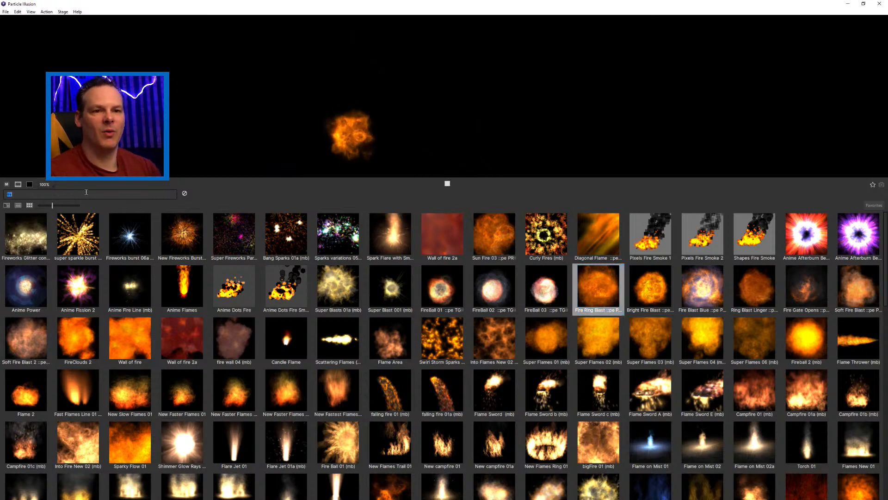
type("backgroun")
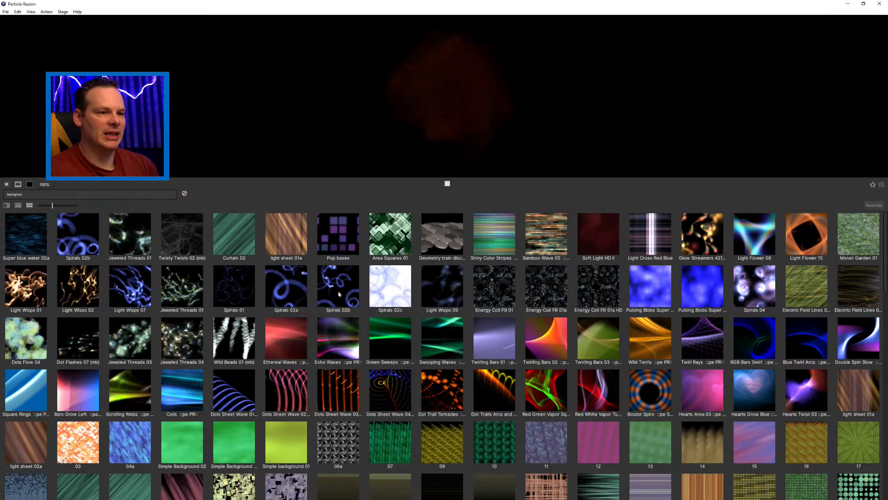
left_click(403, 334)
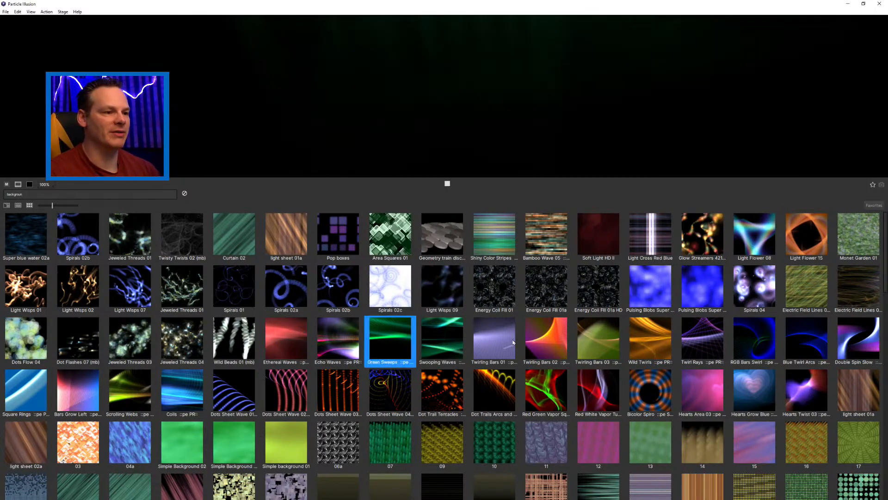
left_click(539, 346)
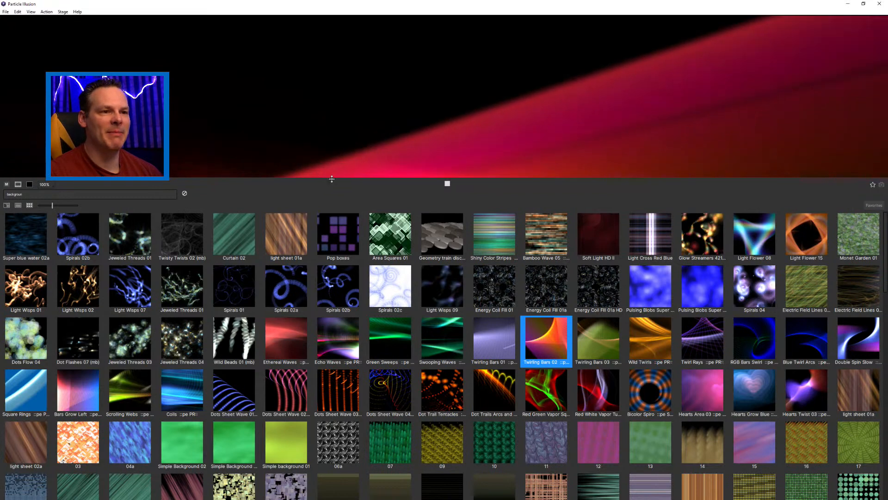
Step: Enlarge the preview area and browse the background emitters down to the Tron Grid thumbnails
left_click_drag(333, 179, 350, 240)
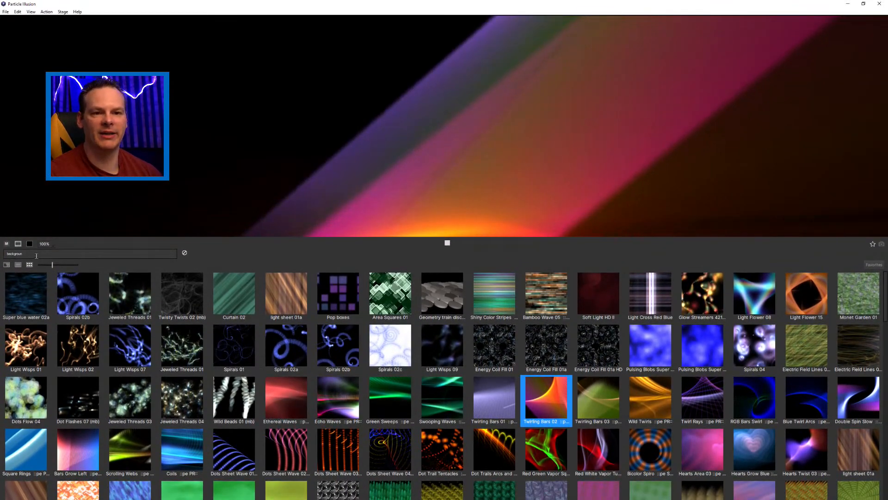
scroll(444, 384, "down", 10)
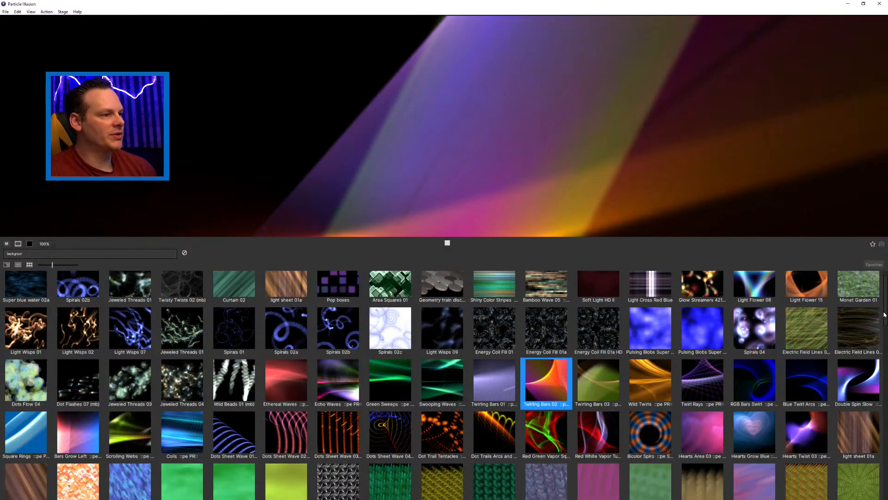
scroll(875, 449, "down", 10)
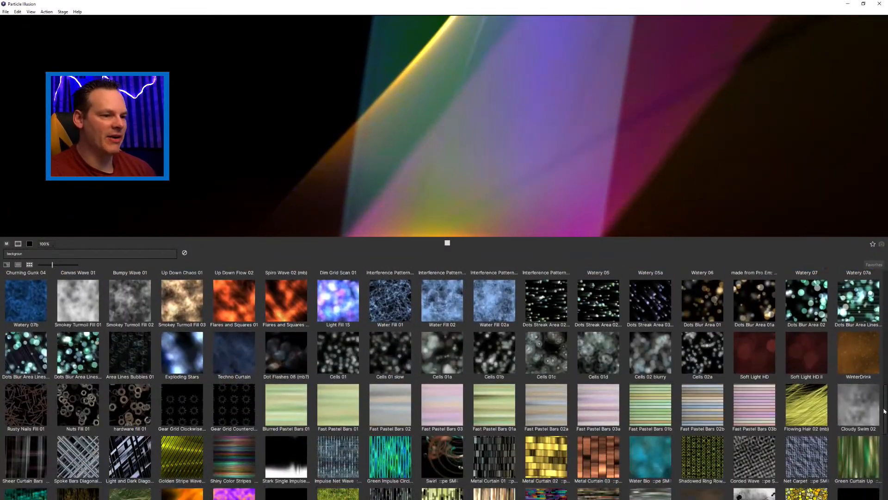
scroll(874, 449, "down", 2)
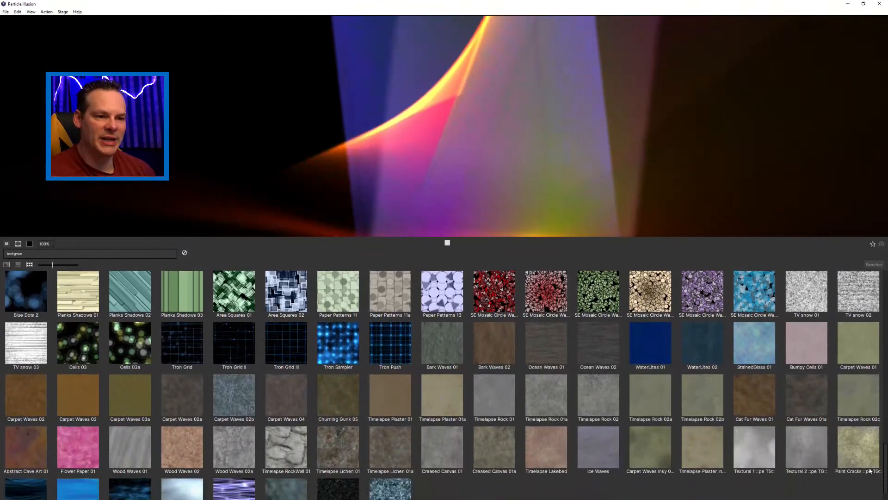
scroll(865, 466, "up", 1)
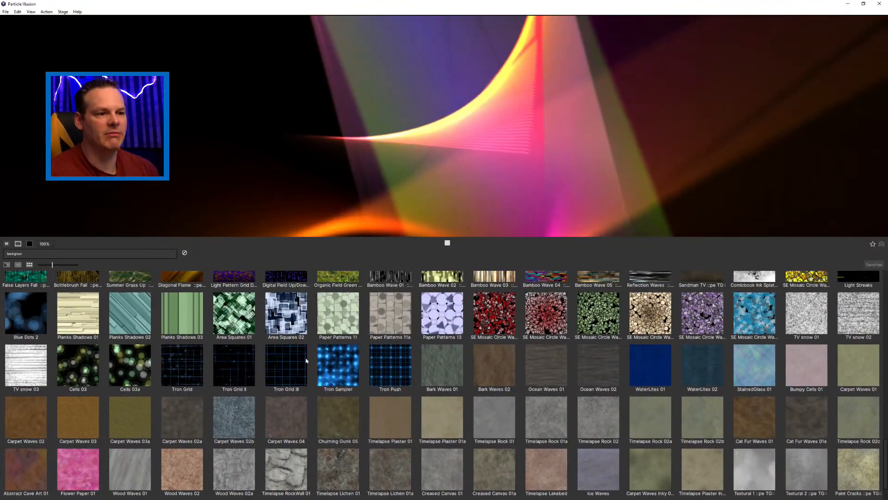
Step: Preview the Tron Grid, Tron Grid II, Tron Sampler and Tron Push background emitters
left_click(182, 366)
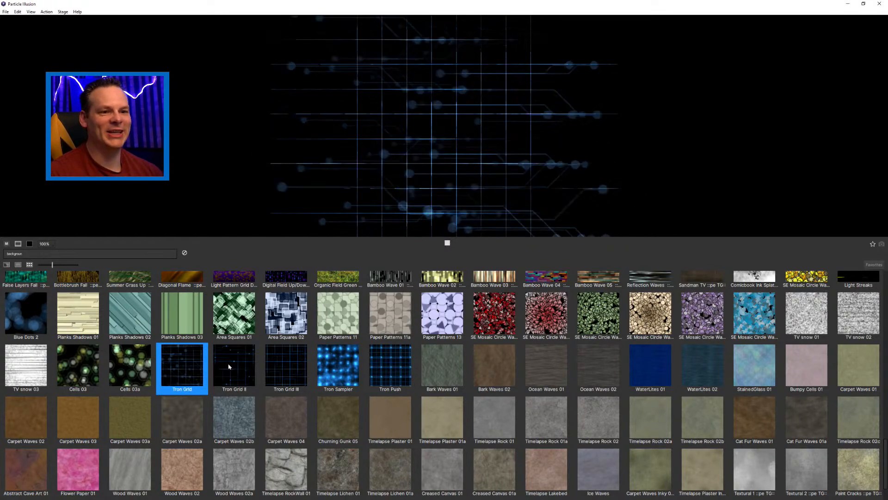
left_click(244, 365)
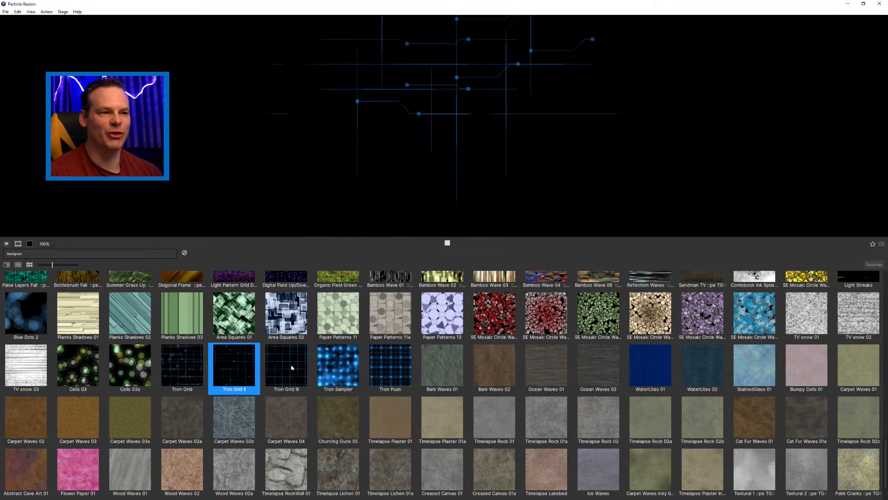
left_click(241, 127)
left_click(326, 360)
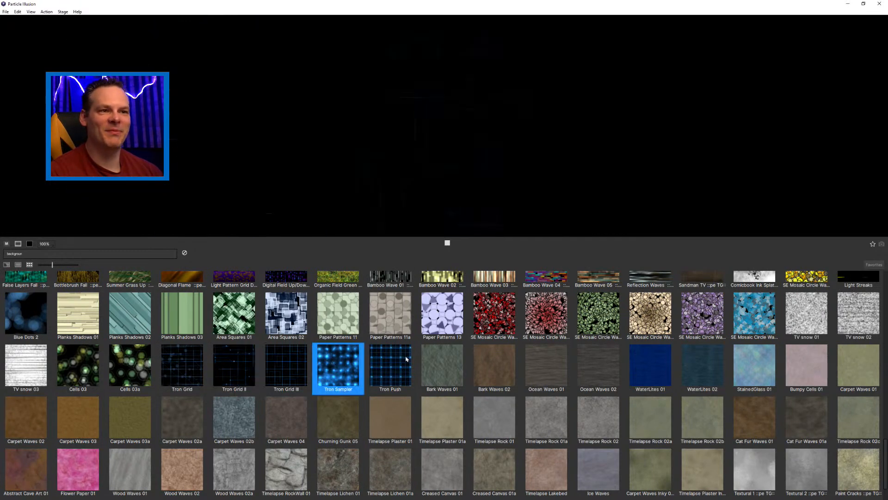
left_click(405, 365)
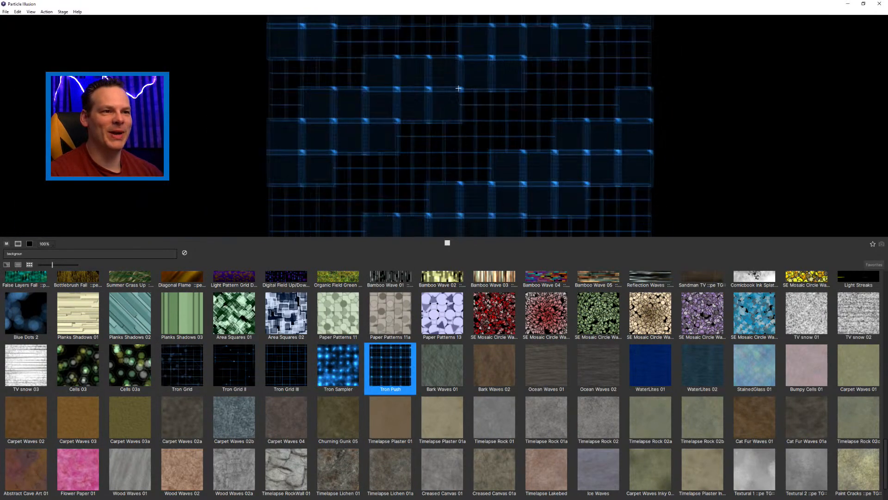
Step: Compare the three Tron Grid emitters and mark Tron Grid as a favorite
left_click(228, 367)
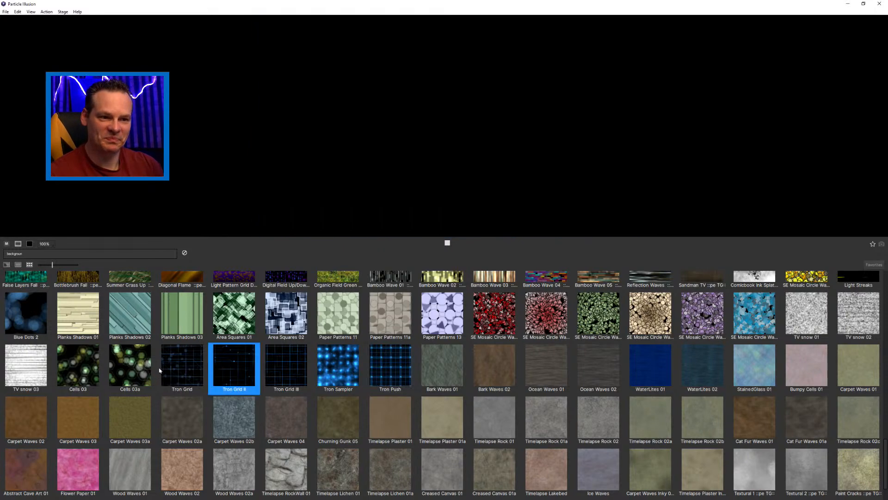
left_click(181, 367)
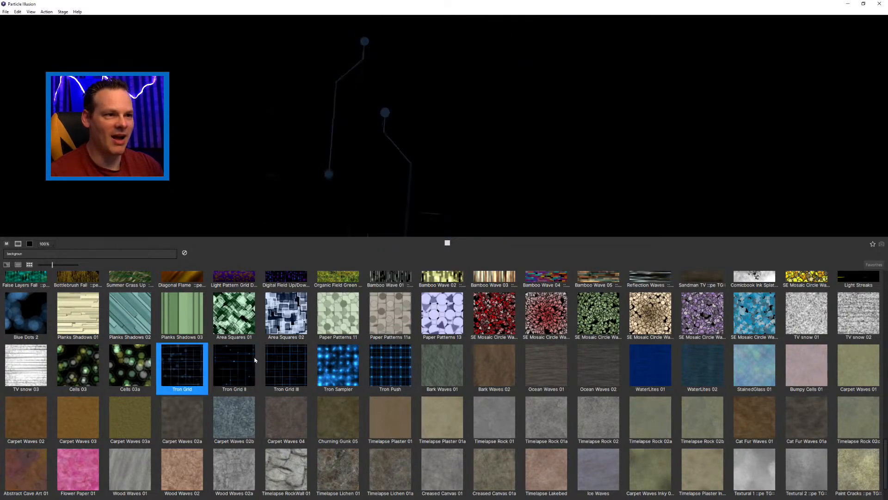
left_click(278, 373)
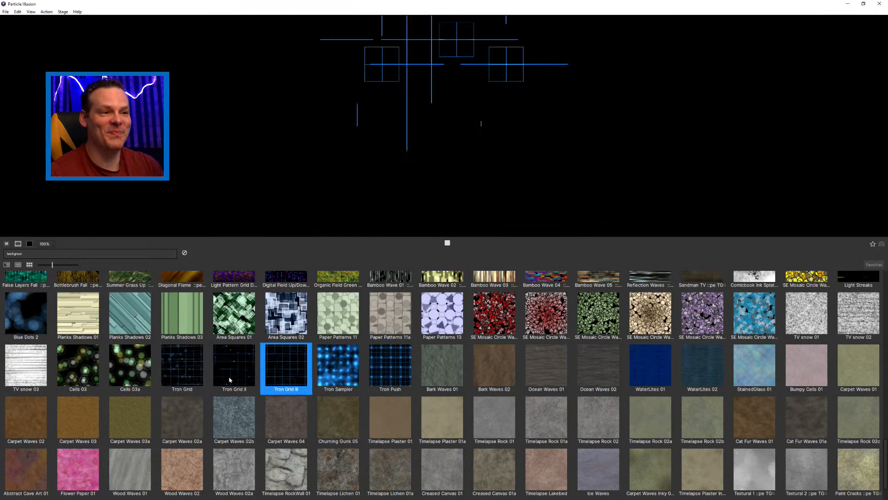
left_click(185, 363)
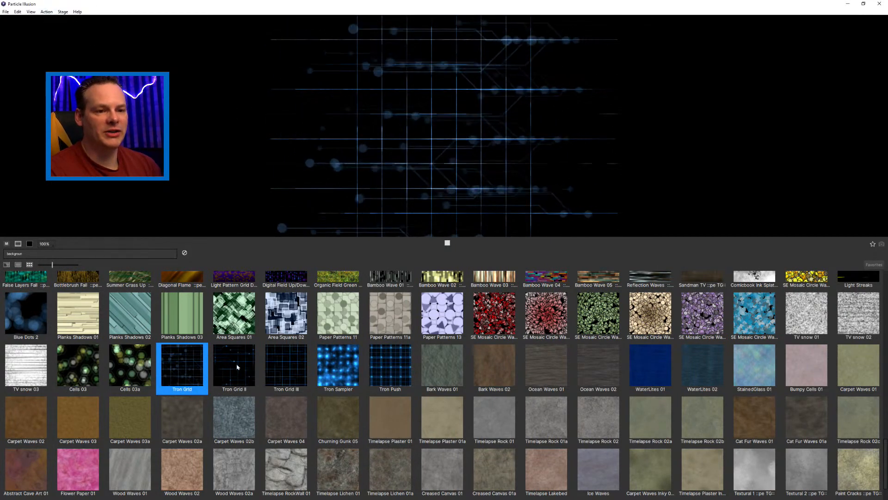
left_click(872, 244)
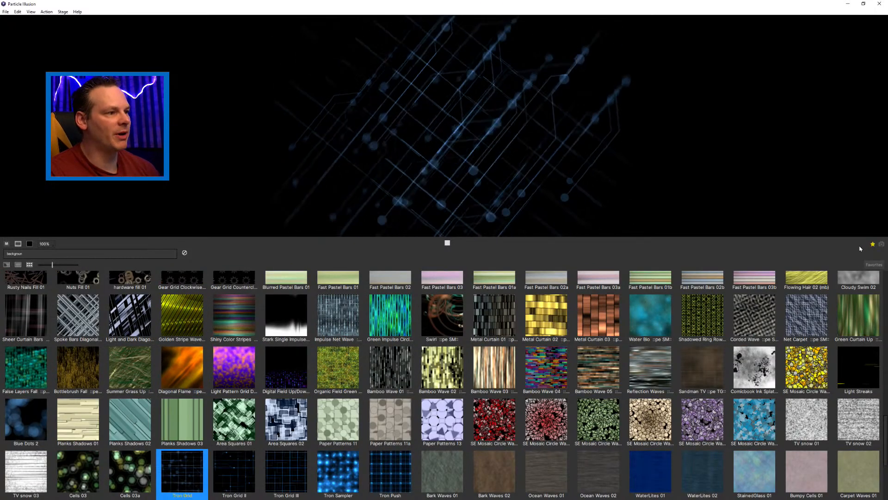
Step: Preview Tron Grid II, and mark the Tron Grid III emitter as a favorite
left_click(250, 475)
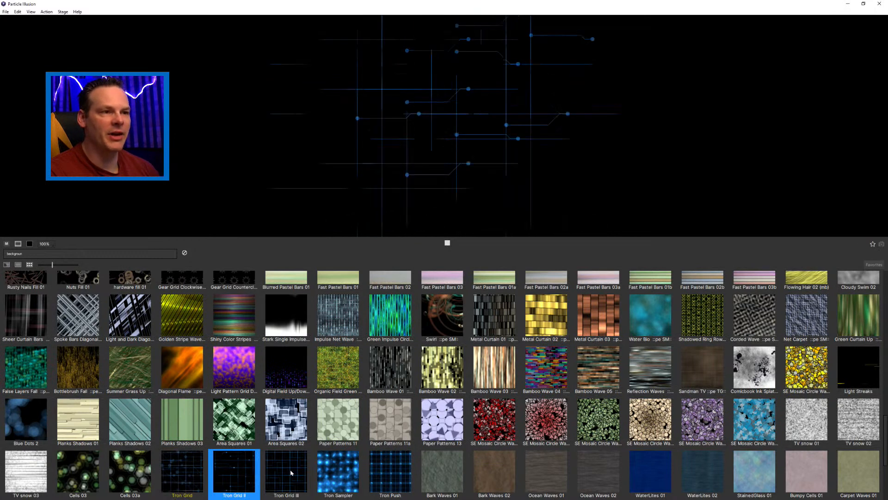
left_click(298, 483)
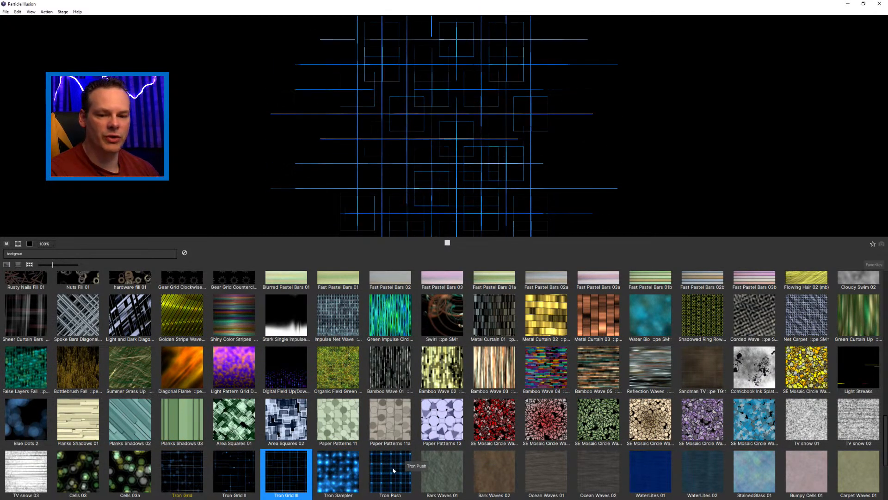
left_click(287, 475)
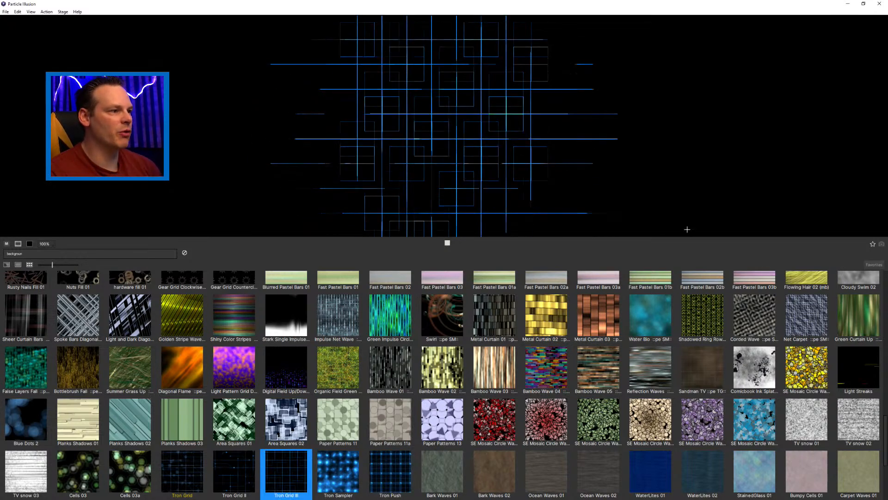
left_click(872, 245)
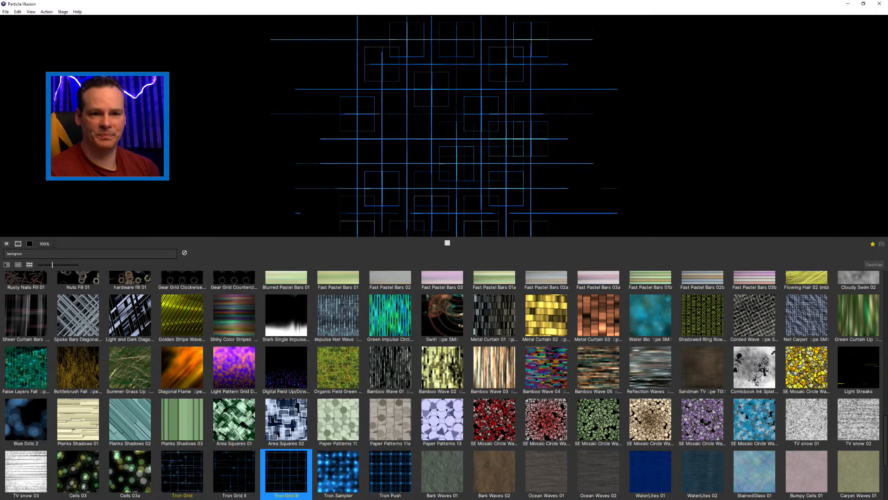
Step: Search the emitter library for "tron"
double_click(53, 252)
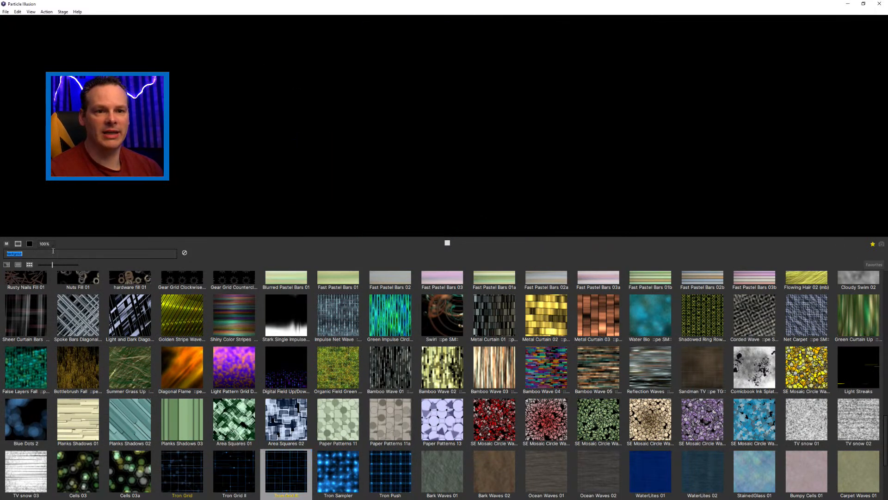
type("tron")
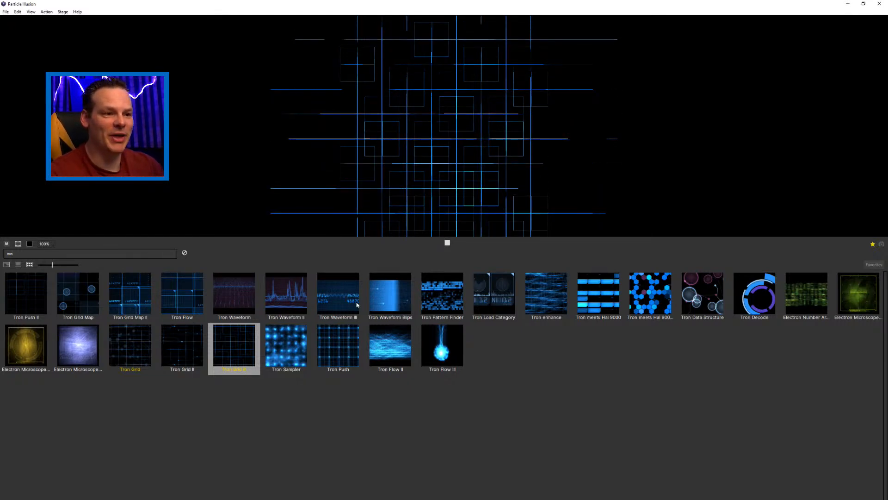
Step: Preview the Tron Flow and Tron enhance emitters, and mark the Tron Flow II emitter as a favorite
left_click(181, 293)
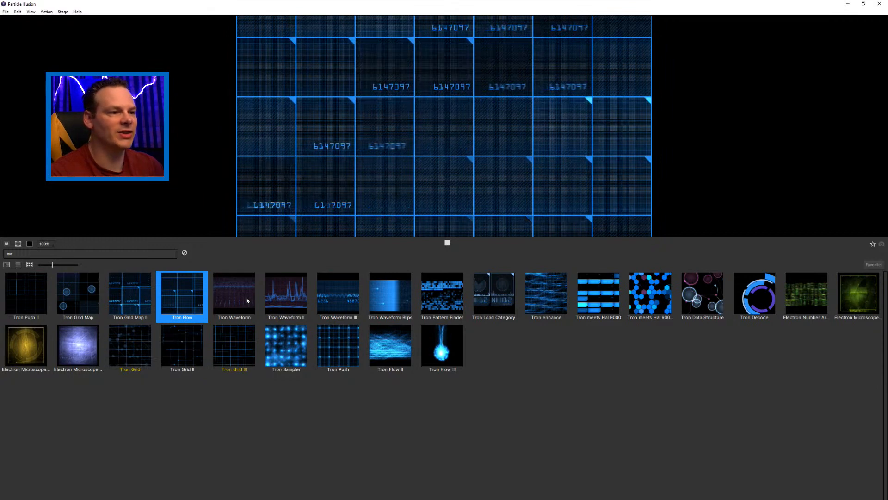
left_click(553, 318)
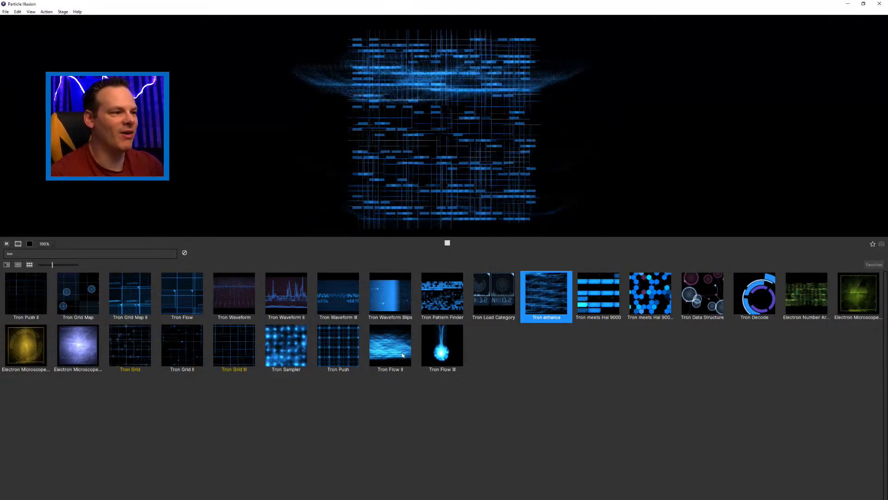
left_click(390, 344)
left_click(873, 244)
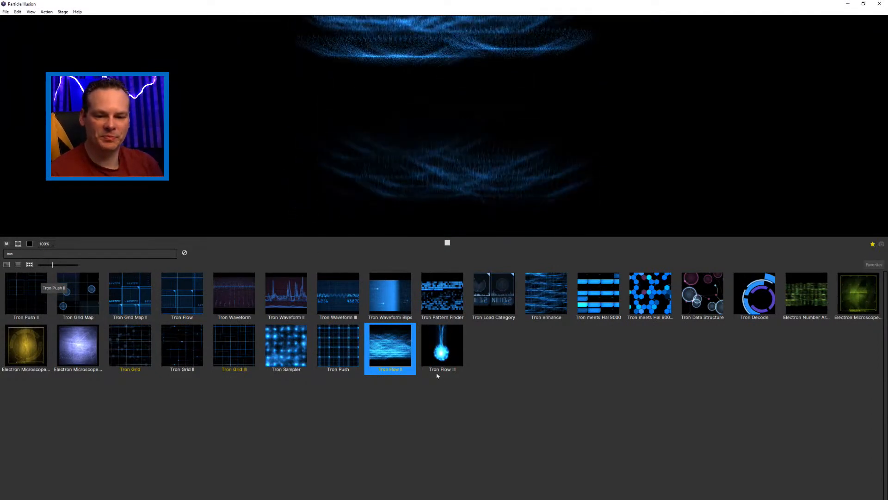
Step: Preview the Tron Push II and Tron Grid Map emitters, and compare them with Tron Grid III
left_click(26, 293)
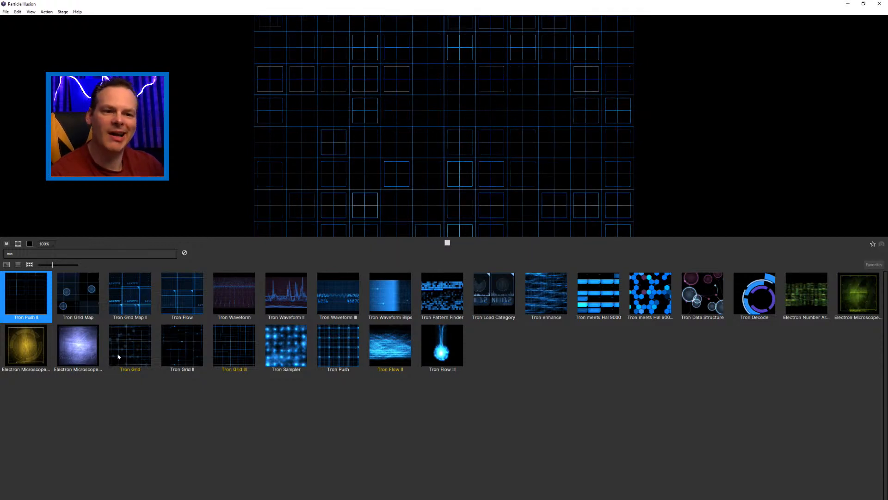
left_click(134, 347)
left_click(175, 347)
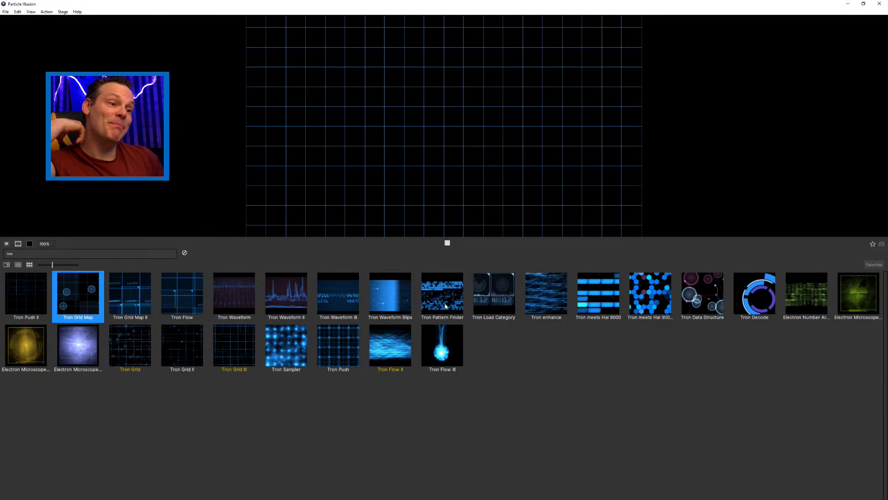
left_click(428, 318)
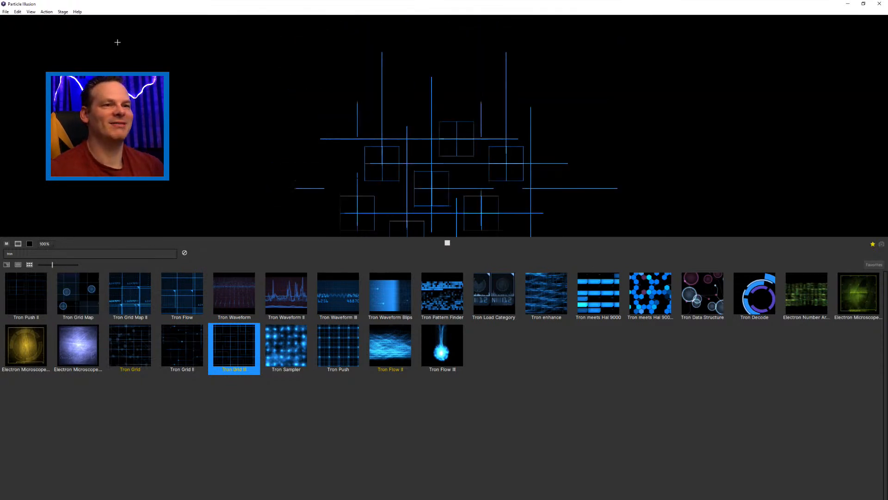
Step: Load the Default layout, and show only the favorite emitters as thumbnails in the library
left_click(48, 12)
left_click(49, 12)
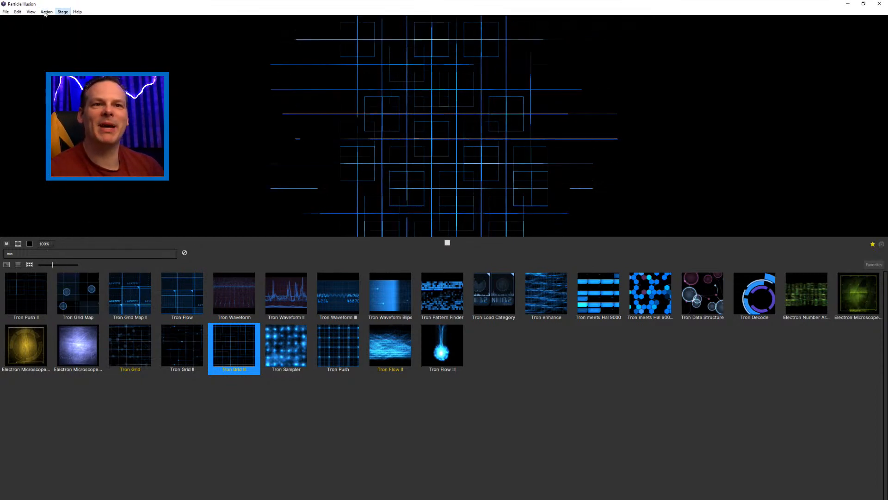
left_click(31, 11)
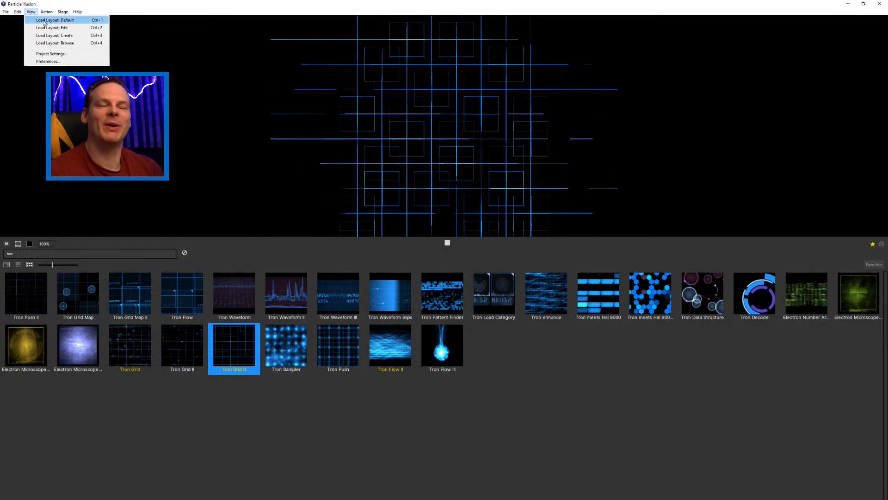
left_click(90, 20)
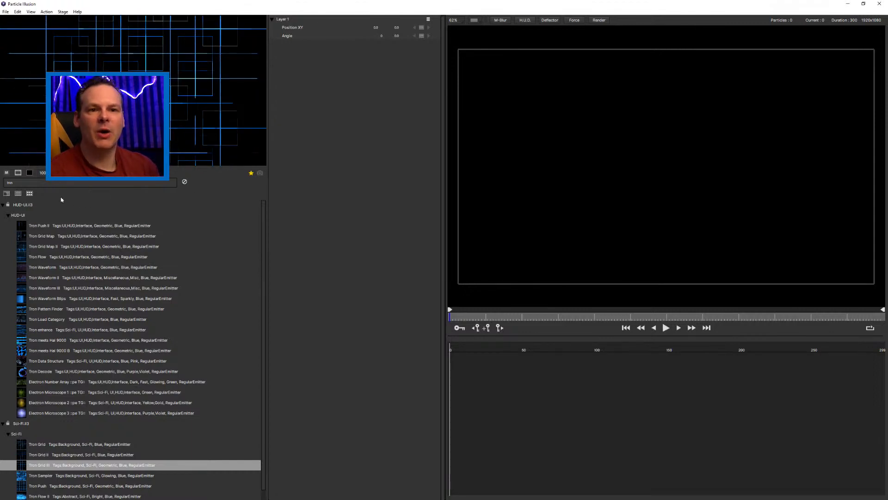
left_click(29, 194)
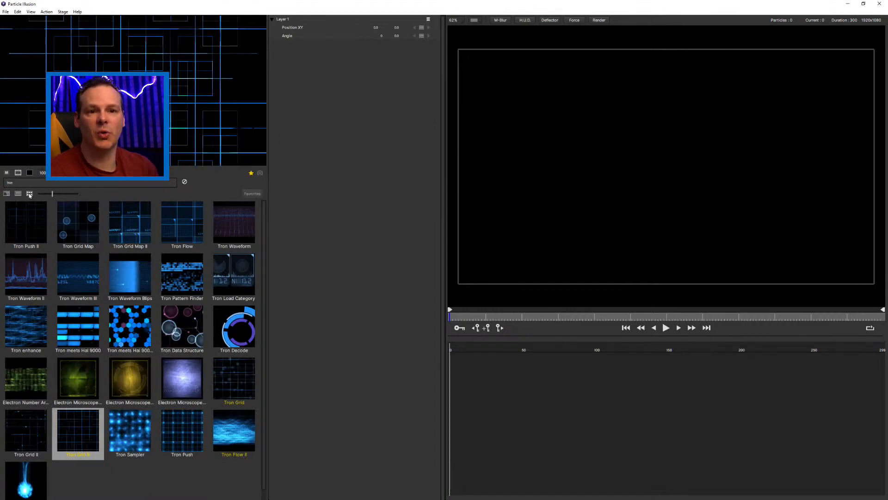
left_click(252, 194)
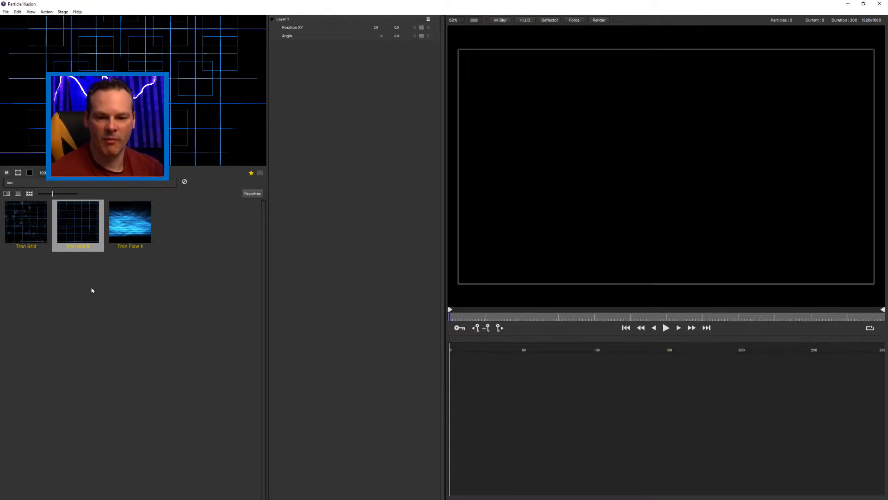
Step: Add the Tron Grid emitter at the center of the stage, enlarge it to fill the frame, and play it
left_click(33, 217)
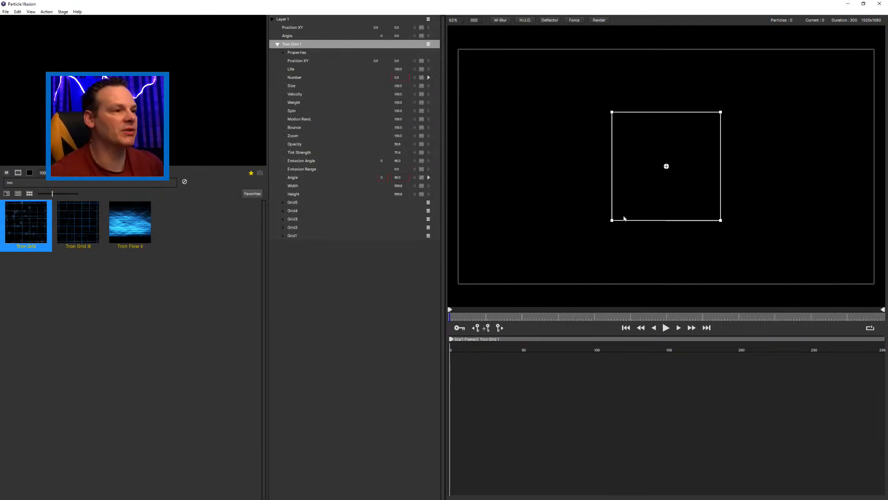
left_click_drag(612, 220, 457, 285)
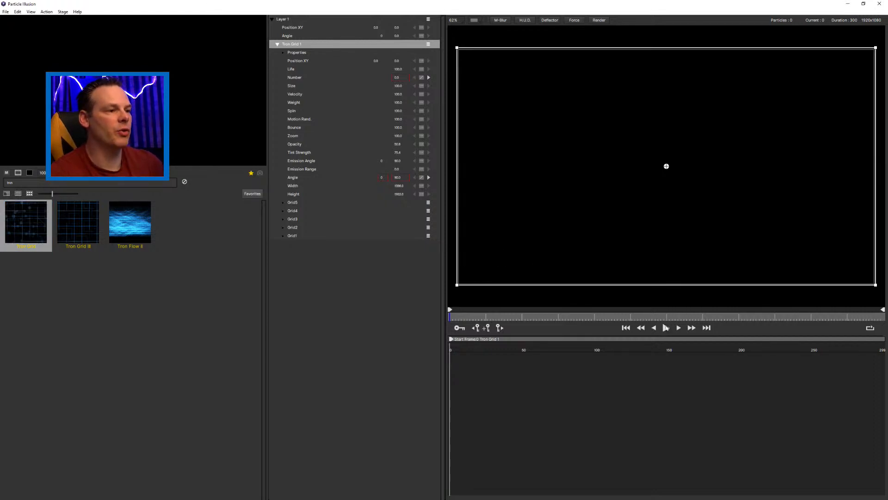
left_click(665, 327)
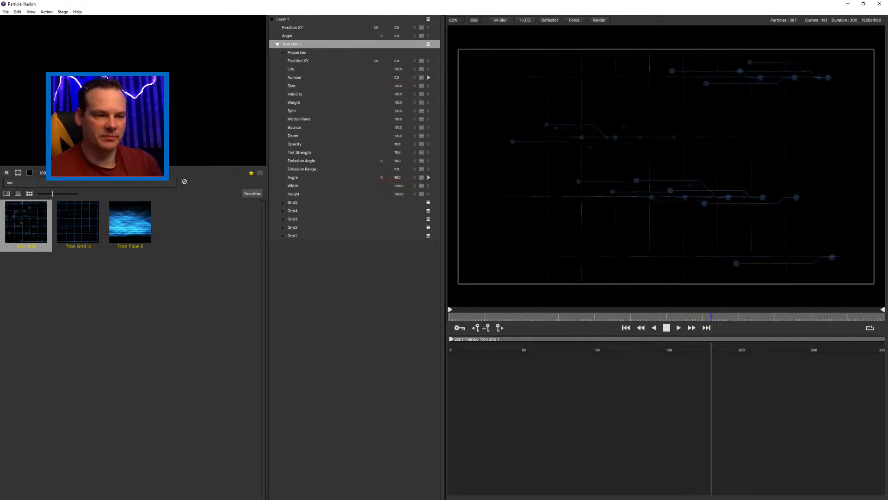
Step: Add the Tron Grid III emitter over Tron Grid, and enlarge it slightly beyond the frame edges
double_click(80, 222)
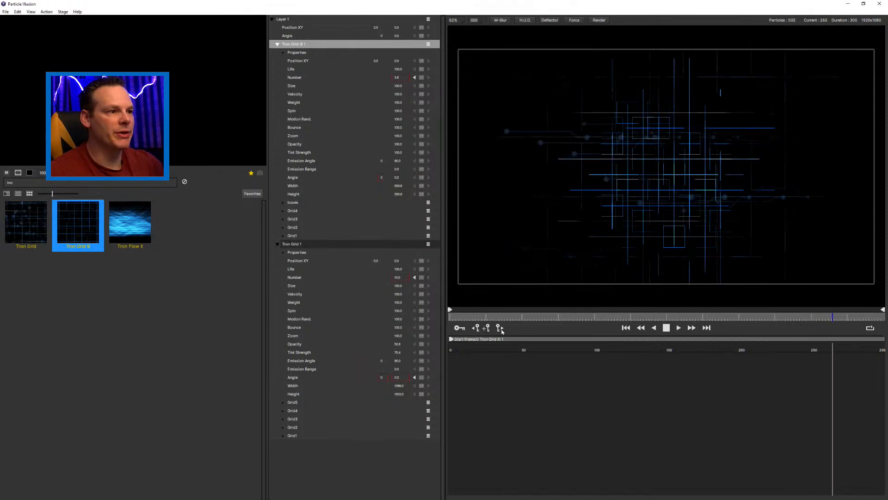
left_click(666, 327)
left_click(679, 232)
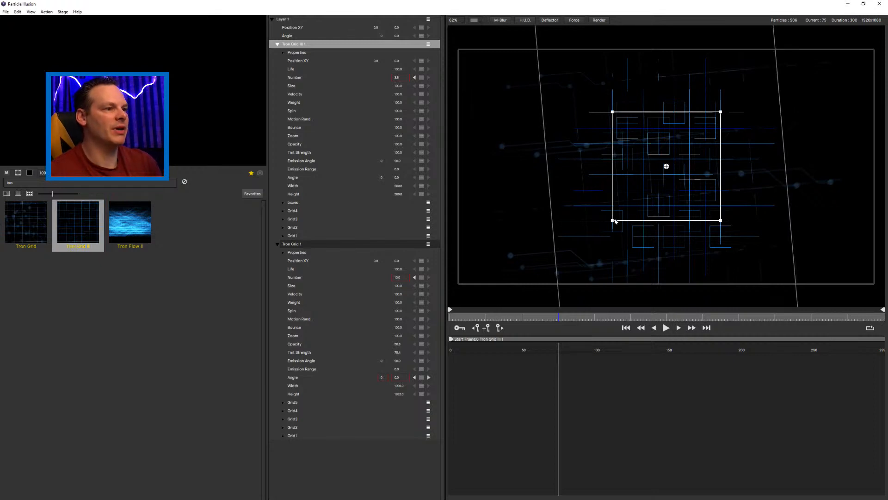
left_click_drag(611, 222, 454, 294)
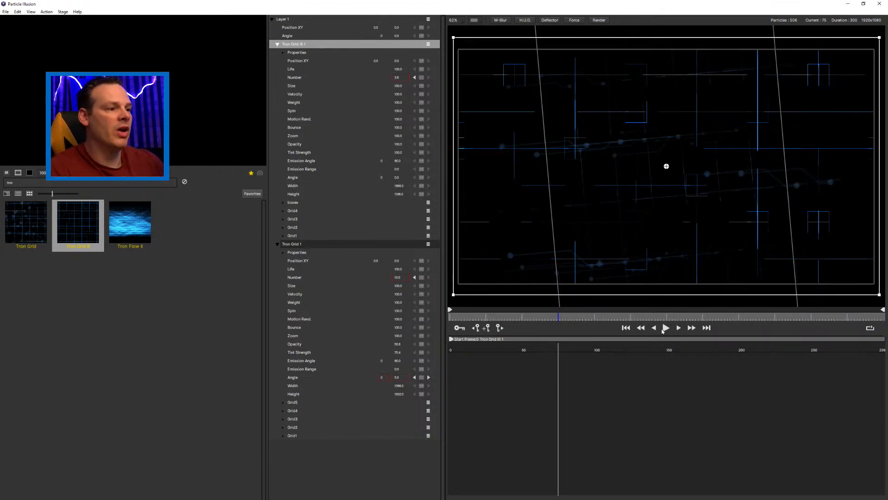
Step: Play the two layered grid emitters together, and replay the animation from the first frame
left_click(663, 331)
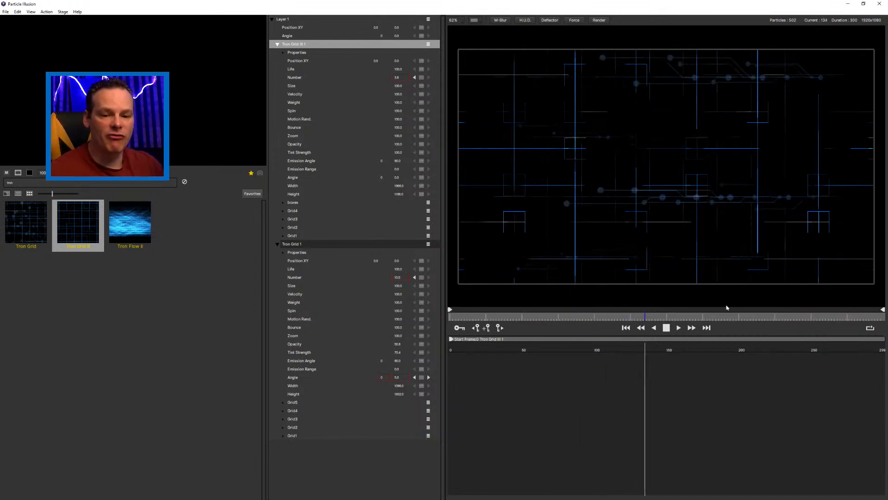
left_click(666, 328)
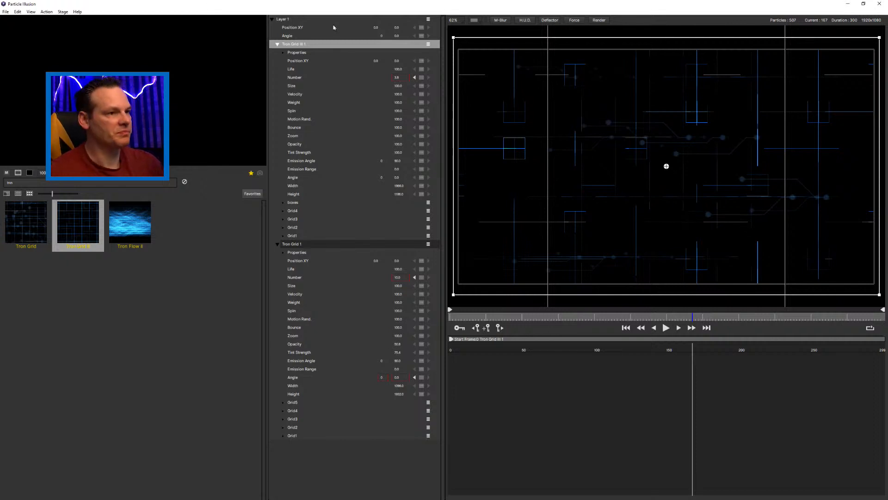
left_click_drag(530, 315, 441, 319)
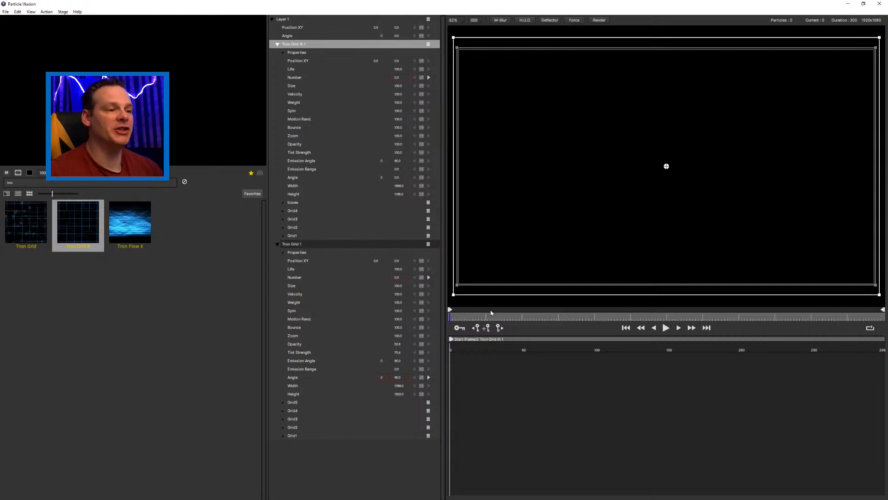
key("space")
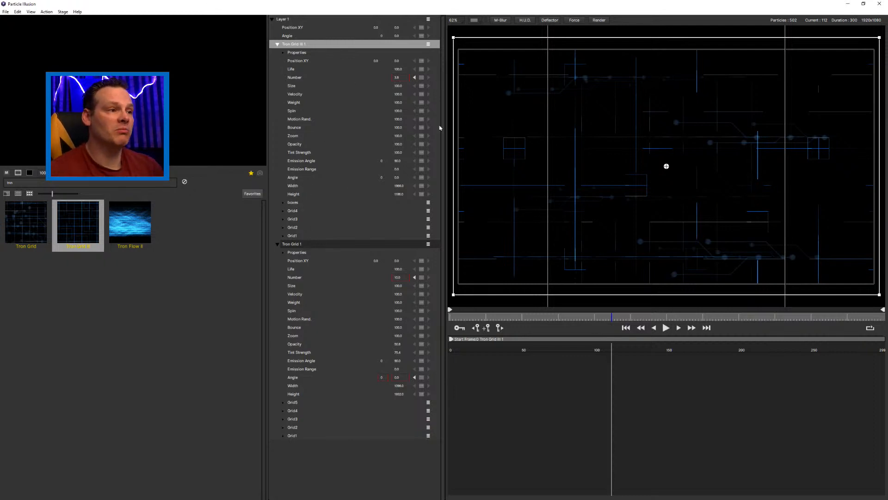
Step: Look through the Properties entry and the individual particle types of the Tron Grid III emitter
left_click(300, 54)
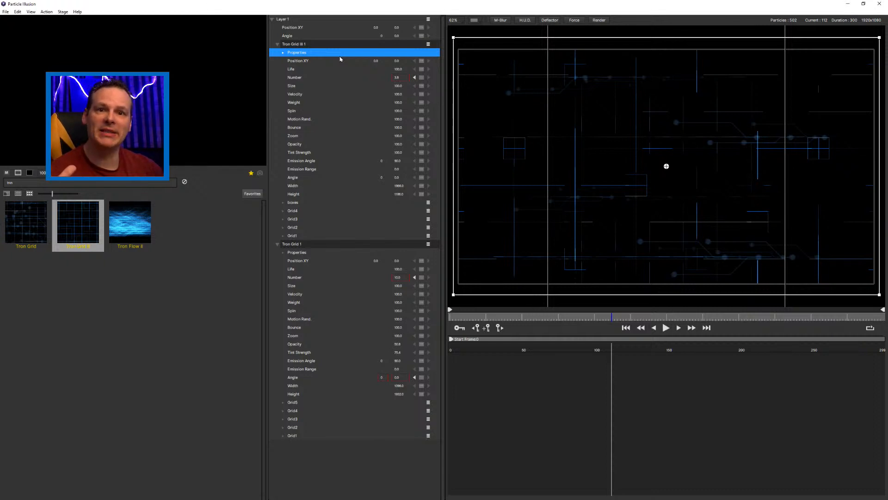
left_click(297, 204)
left_click(297, 211)
left_click(296, 219)
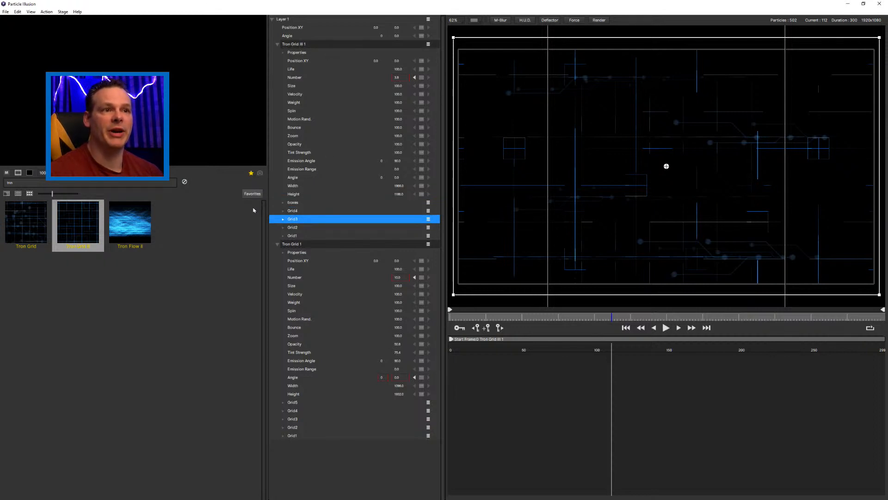
left_click(302, 204)
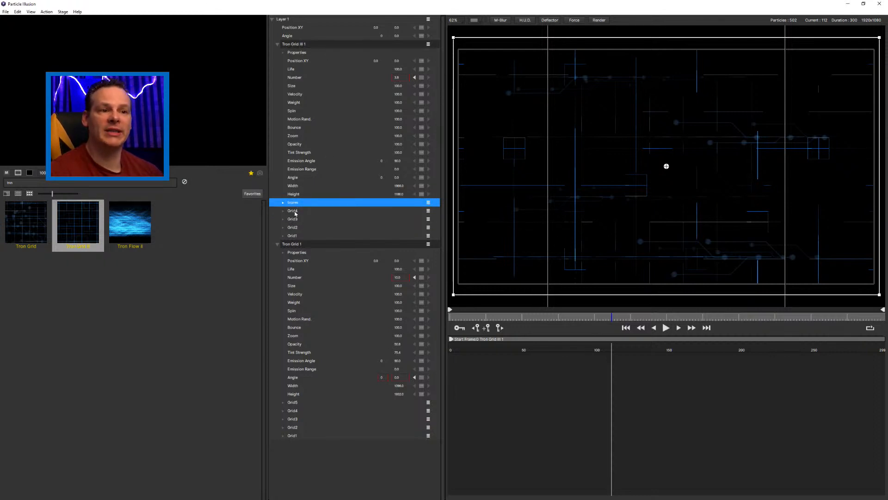
key("Down")
key("Down")
key("Down")
key("Down")
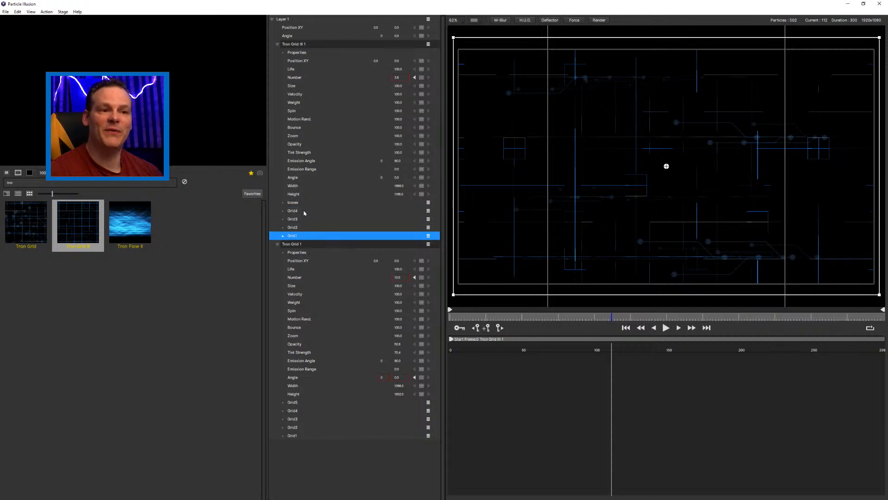
Step: Expand the Grid4 particle type of Tron Grid III to examine its parameters, and collapse it again
left_click(304, 213)
left_click(297, 219)
left_click(296, 227)
left_click(283, 211)
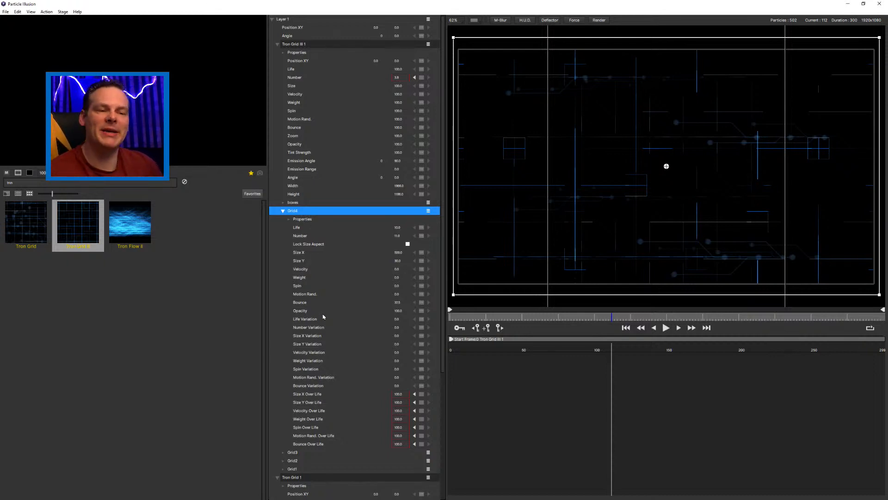
left_click(283, 210)
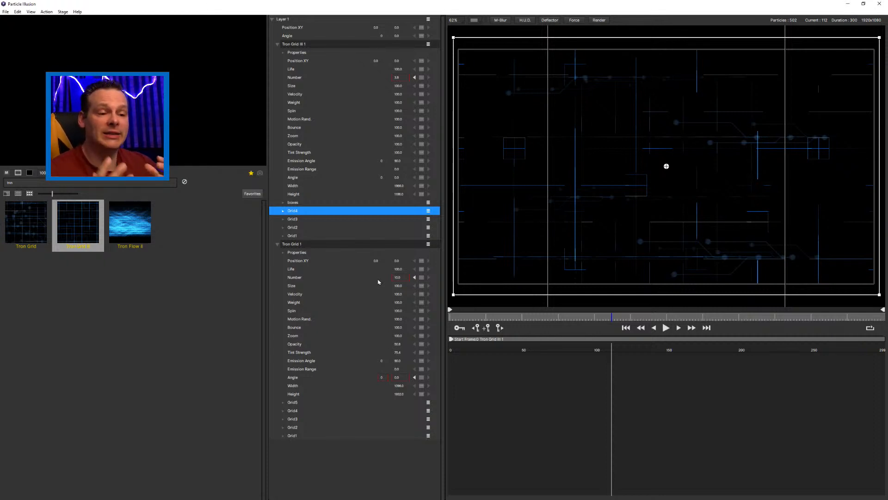
Step: Replay the combined grid animation from the first frame and stop it
left_click(646, 327)
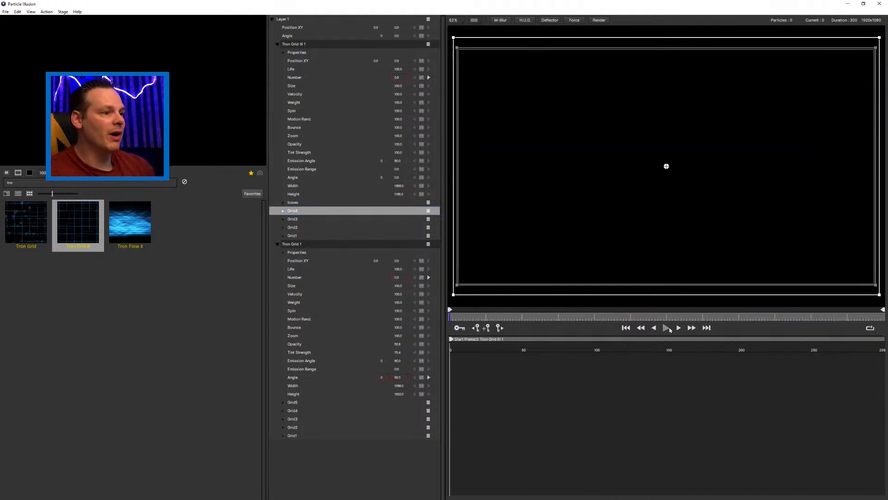
left_click(668, 328)
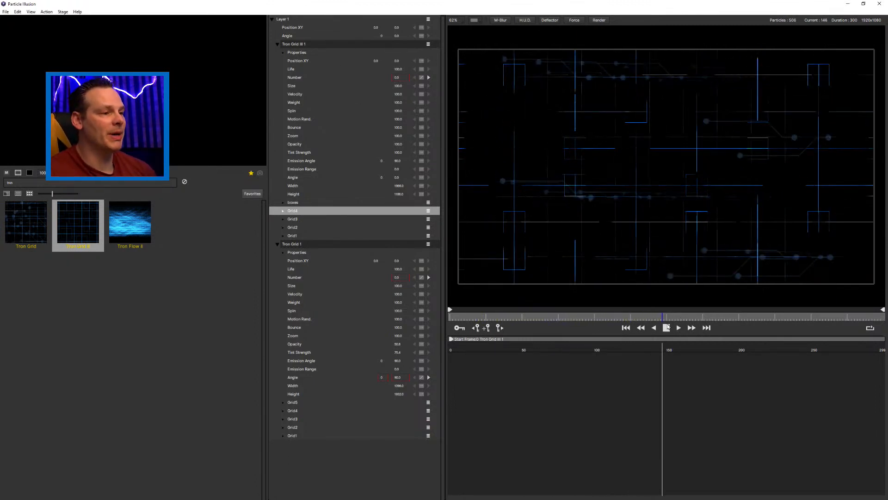
left_click(666, 327)
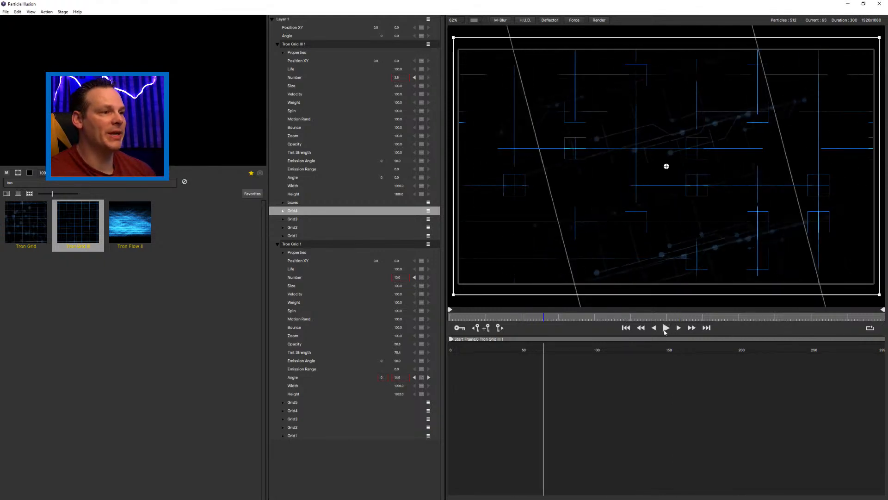
Step: Move the playhead to frame 88, and disable the Tron Grid emitter so only Tron Grid III renders
left_click_drag(543, 319, 575, 326)
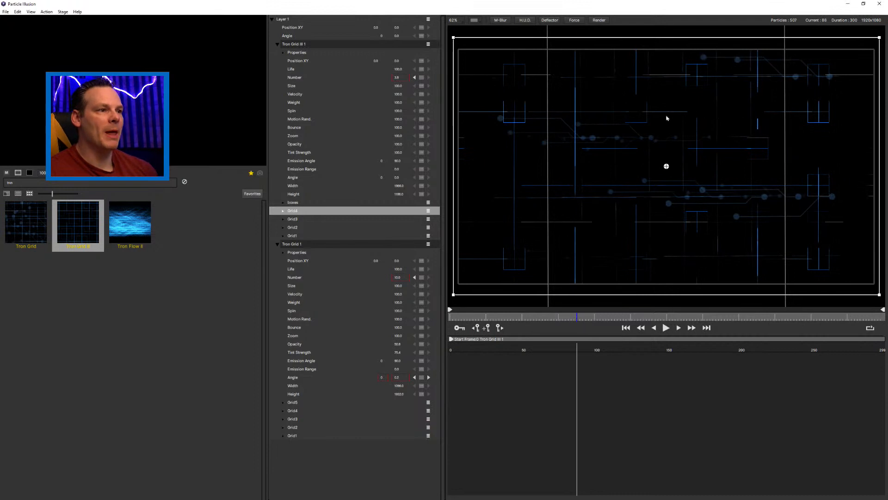
left_click(429, 244)
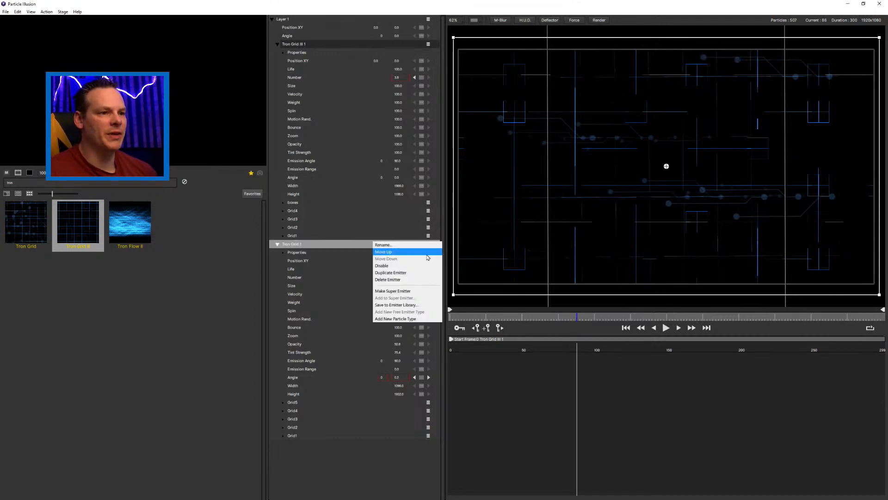
left_click(393, 267)
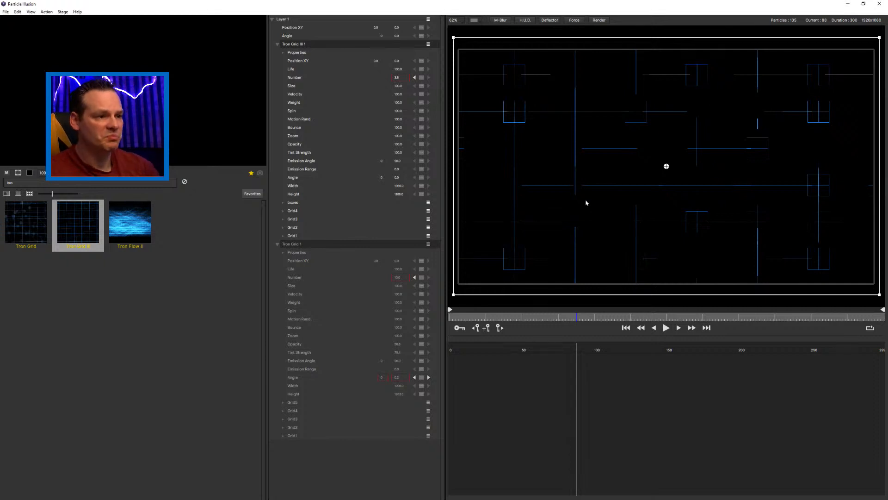
Step: Raise the Number value of Tron Grid III on its keyframe at frame 9
left_click(304, 79)
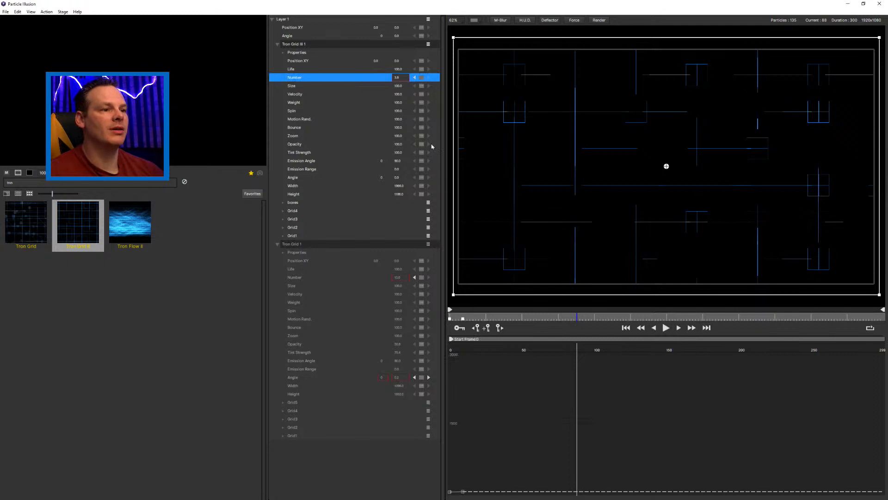
left_click(415, 79)
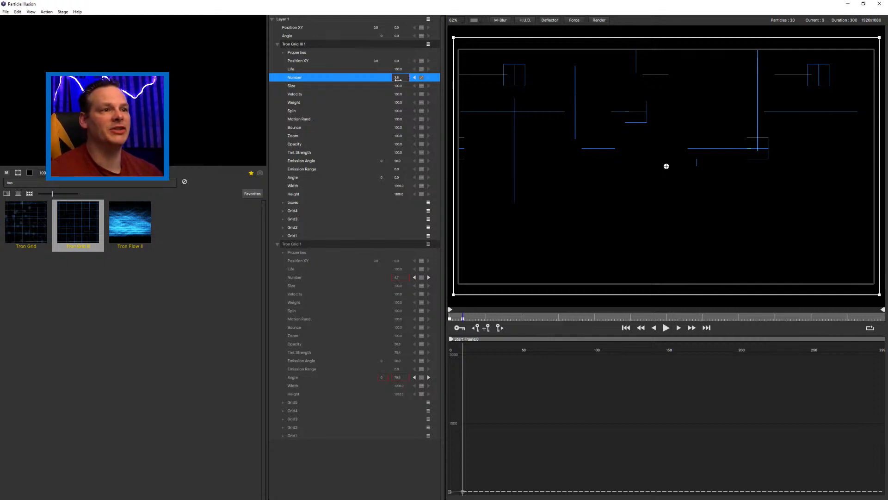
mouse_move(398, 79)
left_mouse_down()
mouse_move(413, 84)
mouse_move(404, 82)
left_mouse_up()
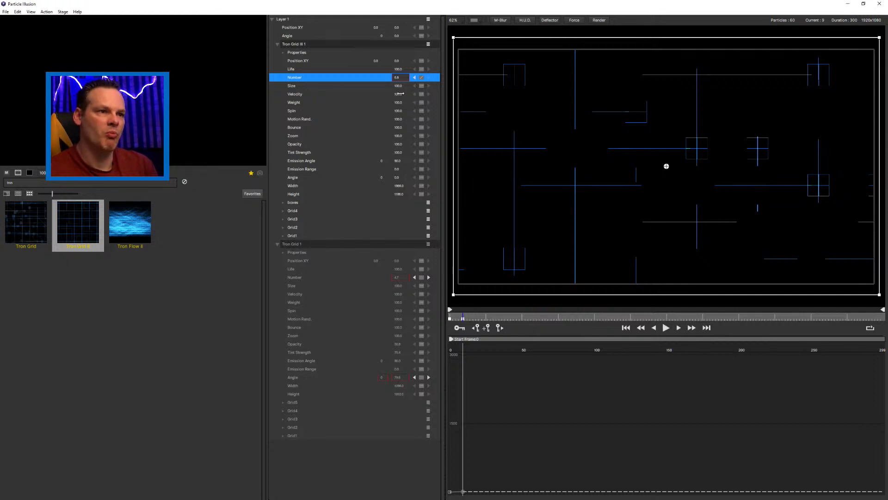
Step: Set Tron Grid III's Number Points X to 13 and Number Points Y to 16, and preview the denser grid
left_click(283, 53)
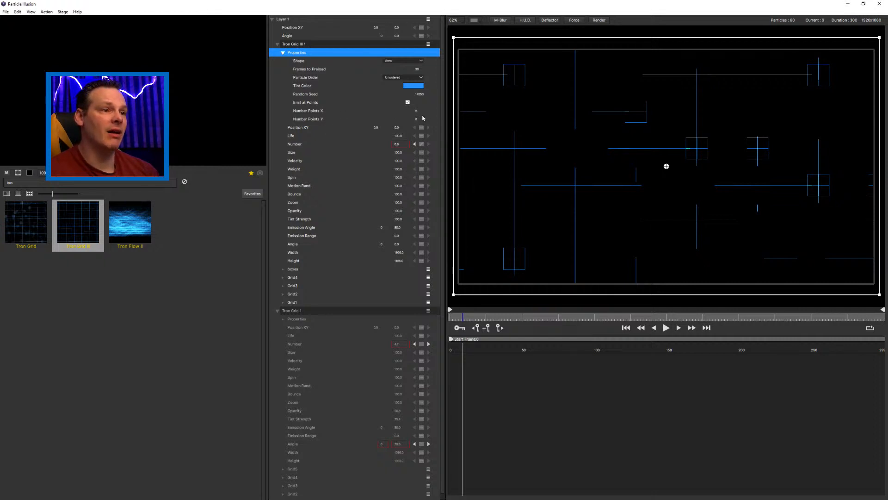
mouse_move(423, 115)
left_mouse_down()
mouse_move(418, 127)
mouse_move(423, 123)
left_mouse_up()
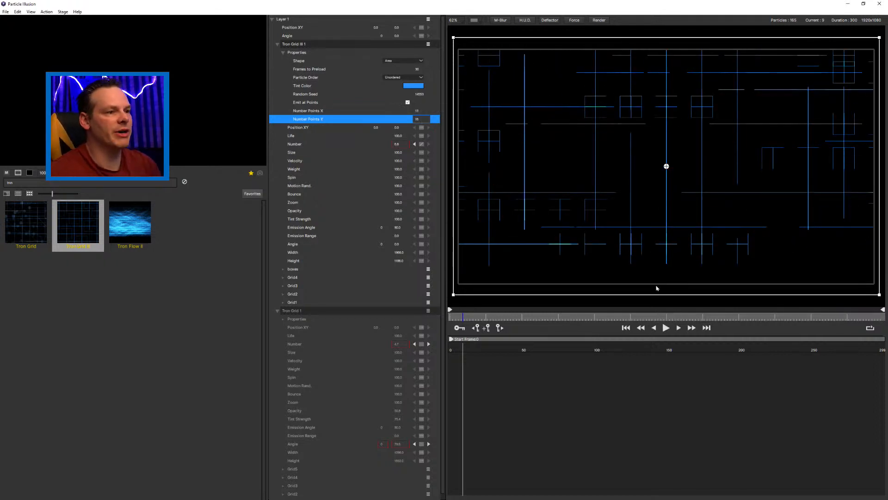
left_click(666, 327)
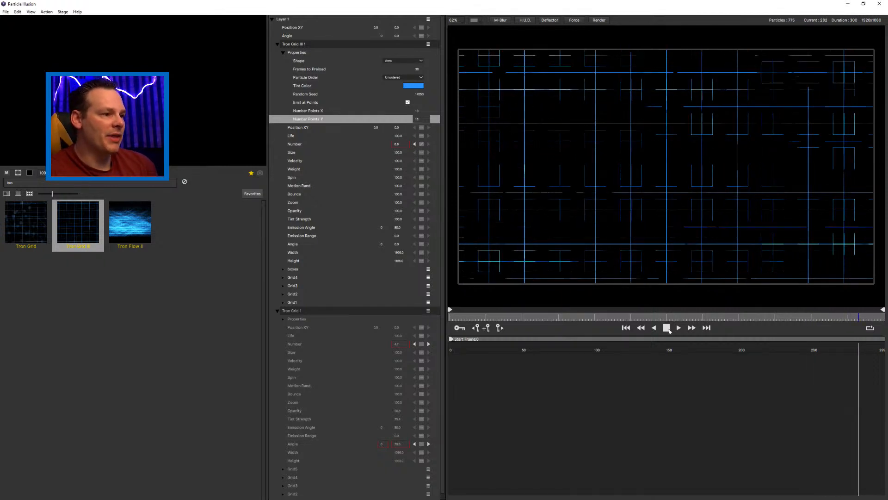
key("space")
mouse_move(466, 319)
left_mouse_down()
mouse_move(452, 319)
mouse_move(474, 317)
left_mouse_up()
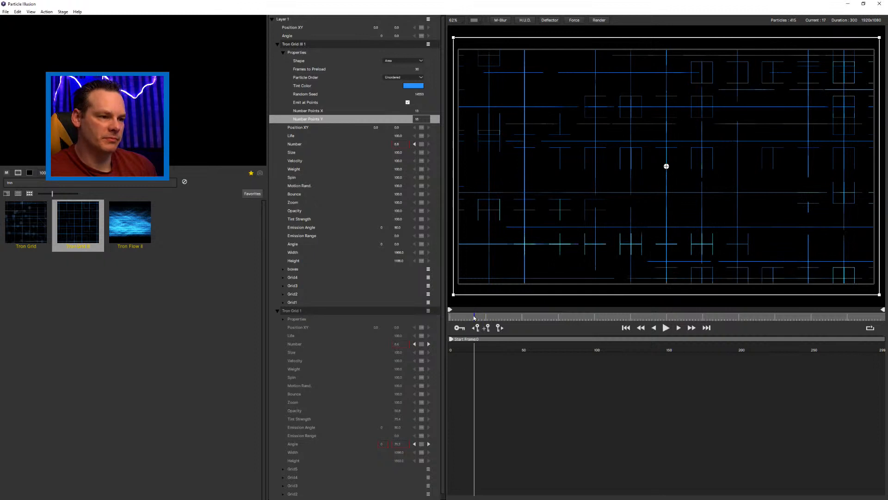
Step: Lower Tron Grid III's Number to about 4 on its frame 9 keyframe and play the animation
left_click(415, 144)
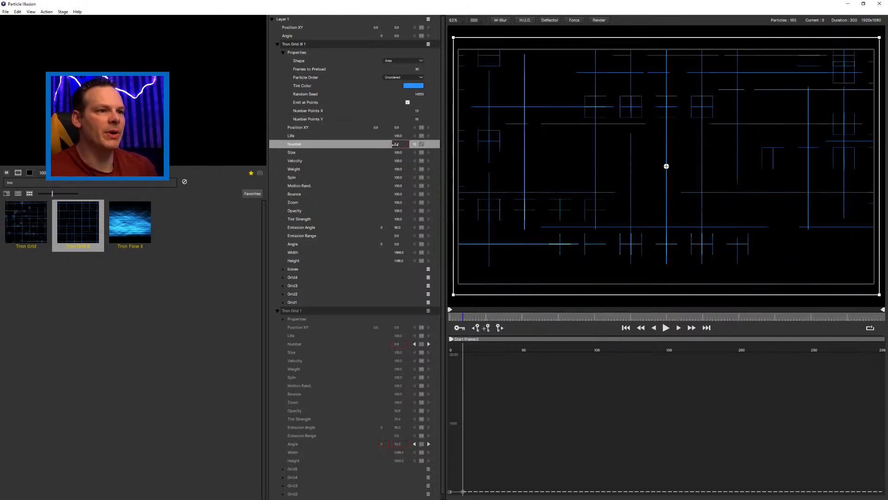
left_click_drag(394, 146, 397, 146)
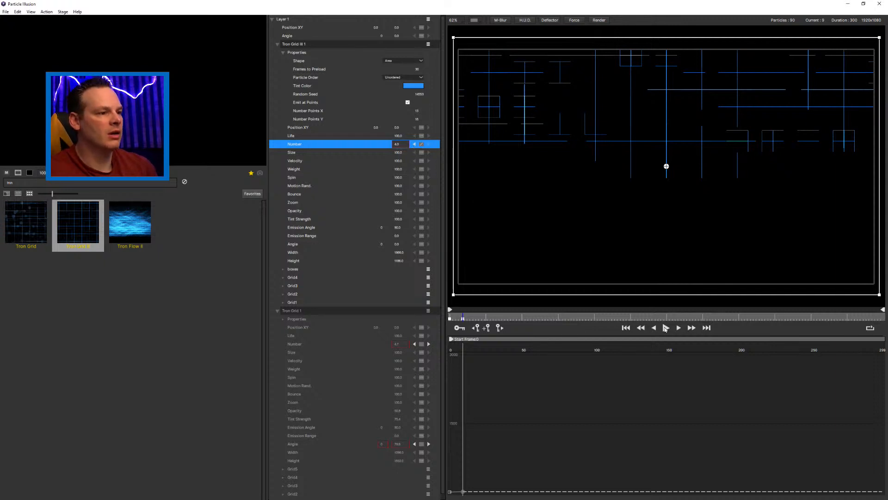
left_click(665, 327)
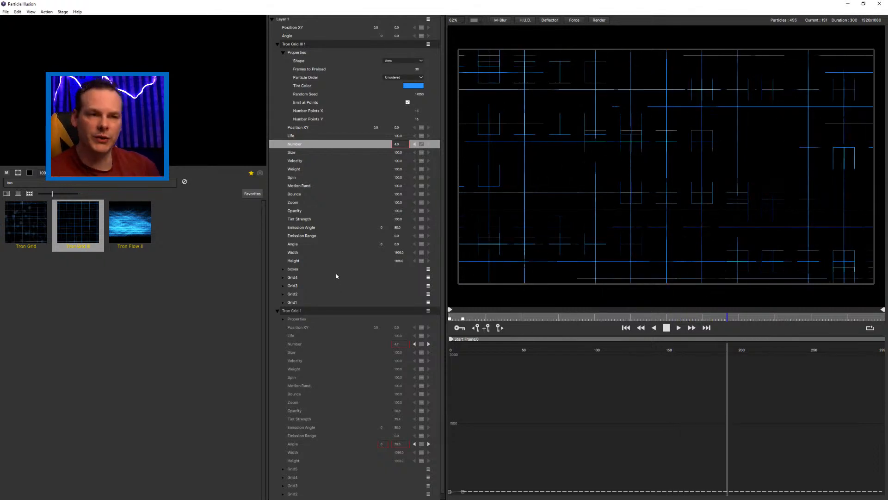
Step: Try a longer Life for Tron Grid III during playback, and settle on a Life of 37
left_click(422, 136)
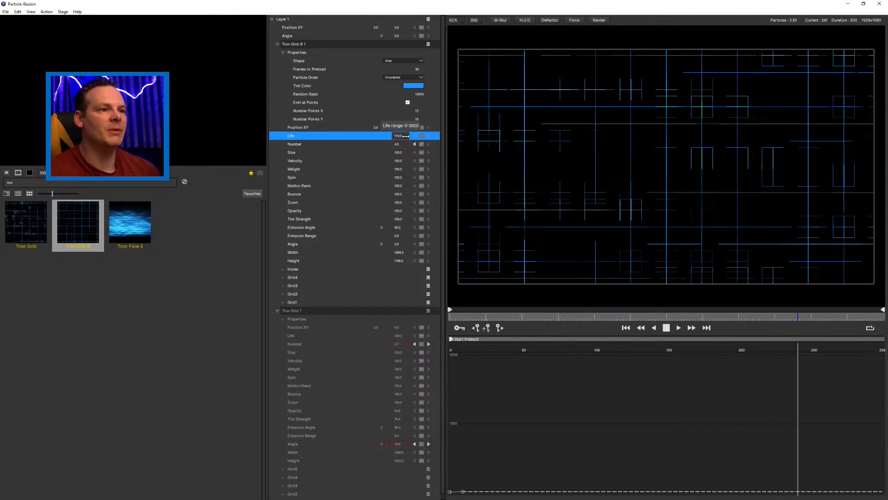
left_click_drag(423, 137, 410, 138)
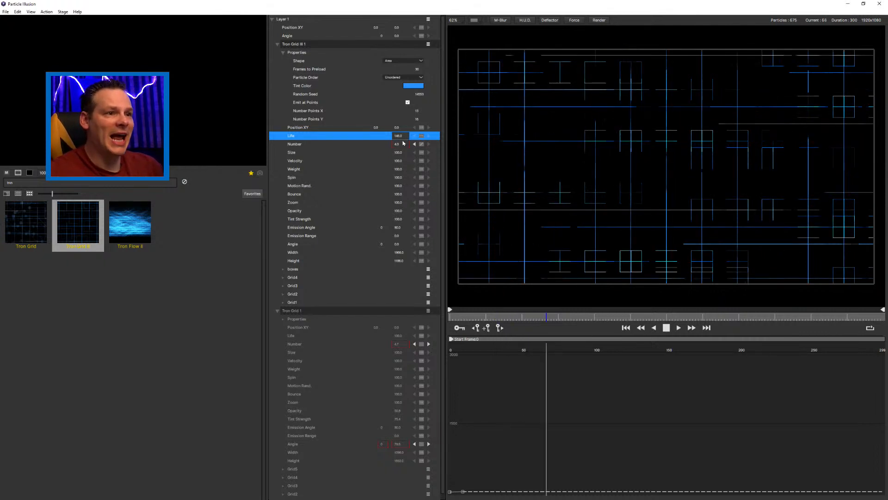
left_click_drag(401, 137, 362, 145)
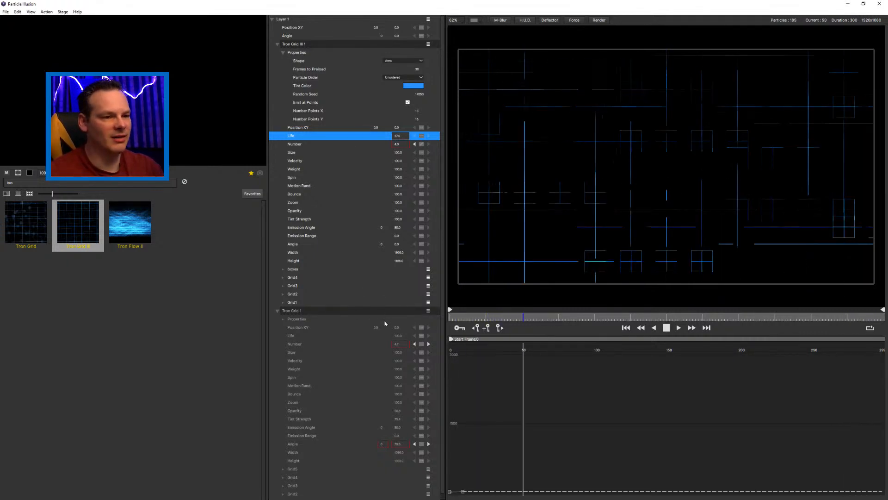
Step: Enable the Tron Grid emitter again and collapse the parameter lists of both grid emitters
left_click(429, 310)
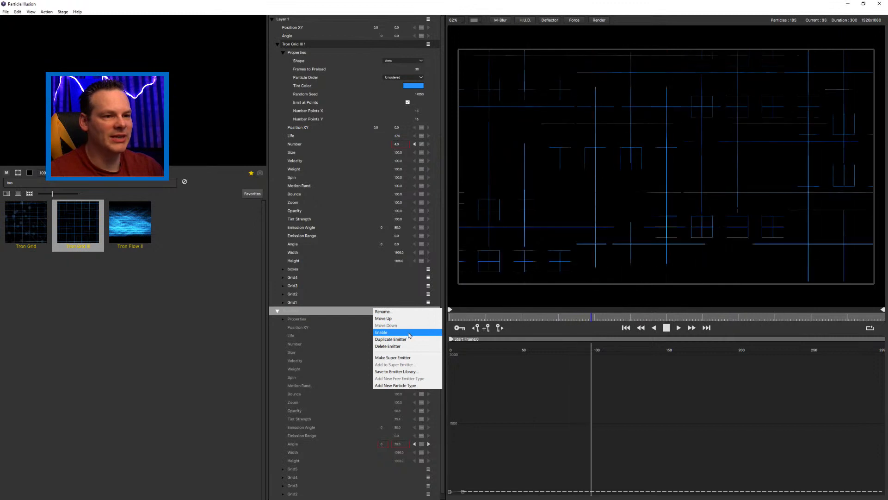
left_click(416, 346)
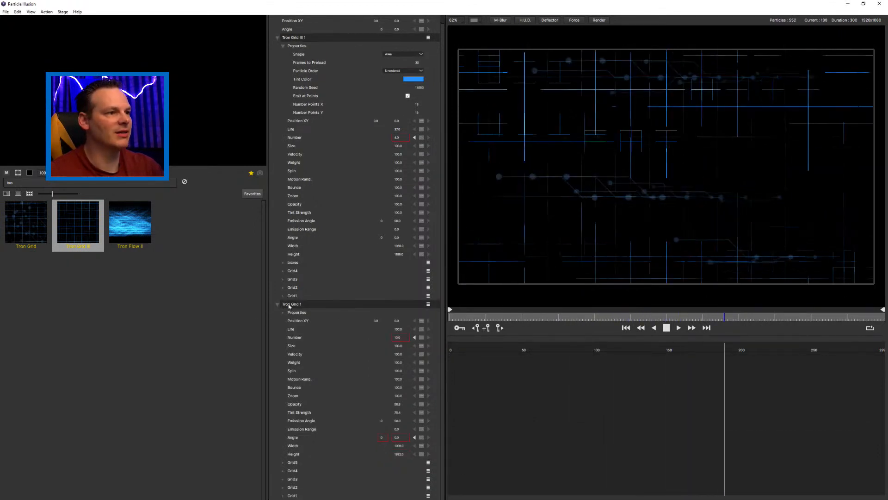
left_click(277, 304)
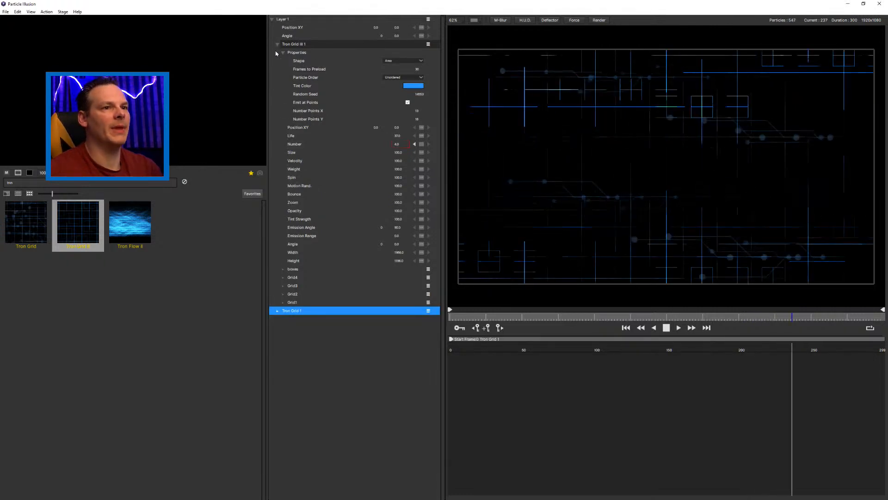
left_click(277, 44)
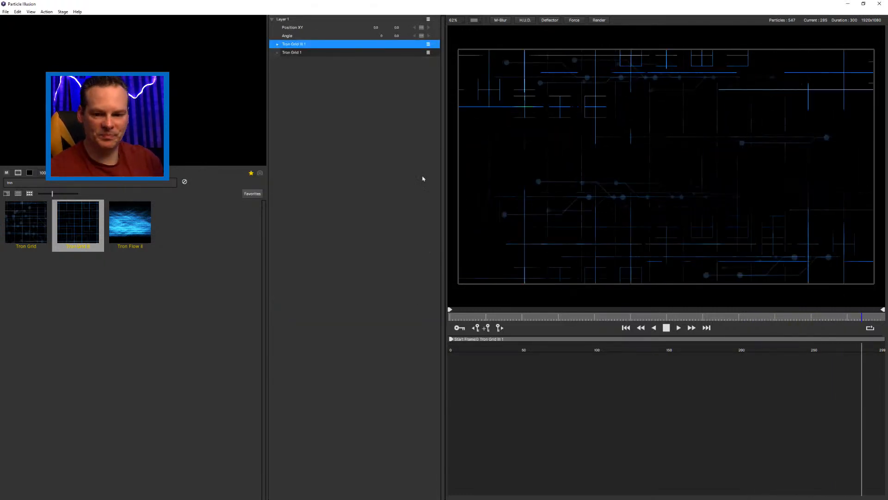
Step: Replay the two combined grids from the start of the timeline and stop at frame 37
left_click(666, 328)
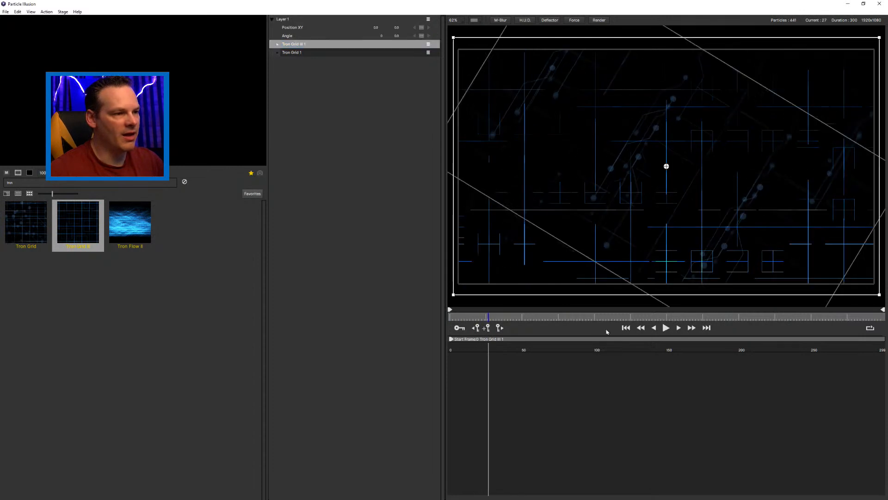
left_click_drag(495, 321, 438, 323)
key("space")
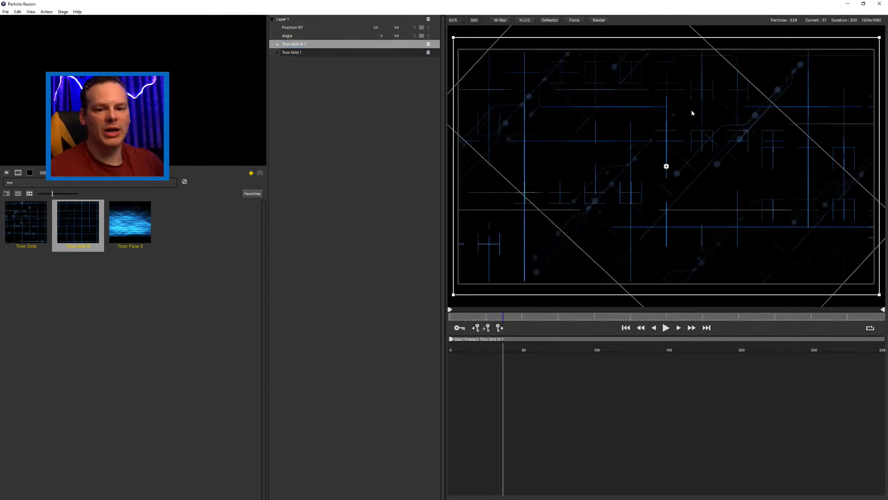
Step: Add a Tron Flow II emitter, stretch it to about 1900 wide by 110 high, and place it near the frame's upper edge
double_click(133, 221)
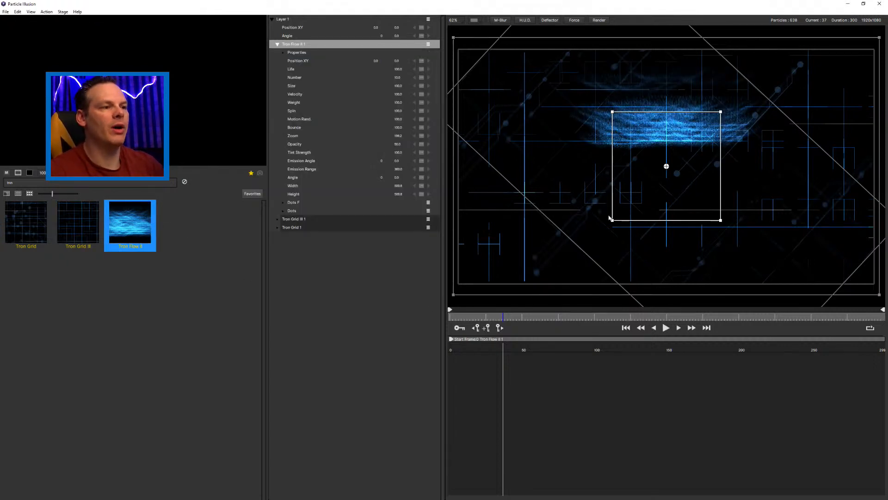
left_click_drag(610, 217, 460, 179)
left_click_drag(673, 169, 665, 87)
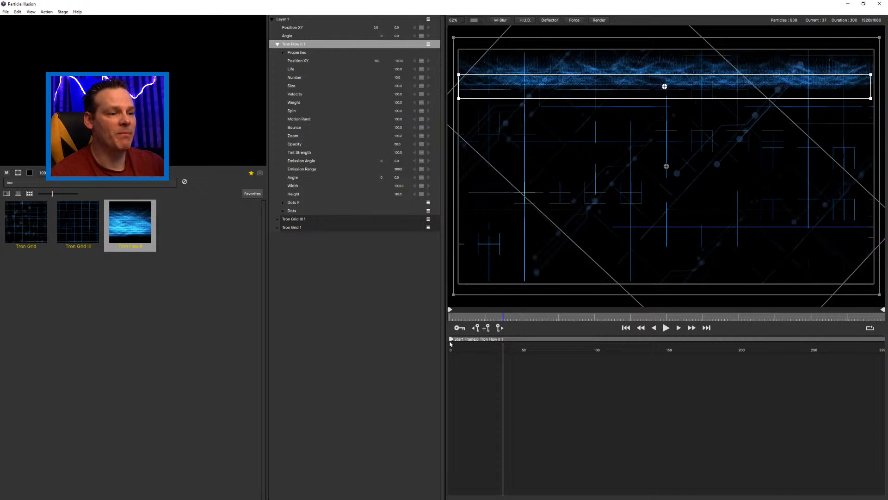
Step: Set the Tron Flow II emitter's start frame to 36 and preview the animation
left_click_drag(451, 343, 494, 344)
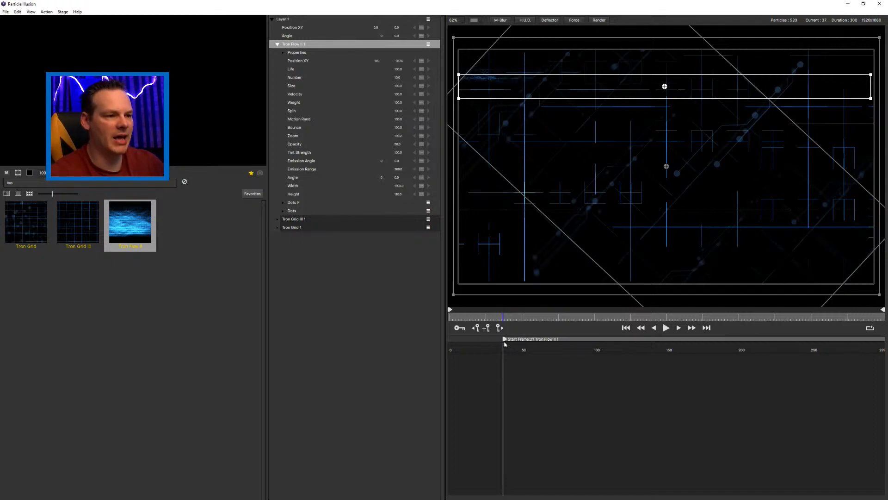
left_click_drag(505, 344, 501, 345)
left_click(671, 330)
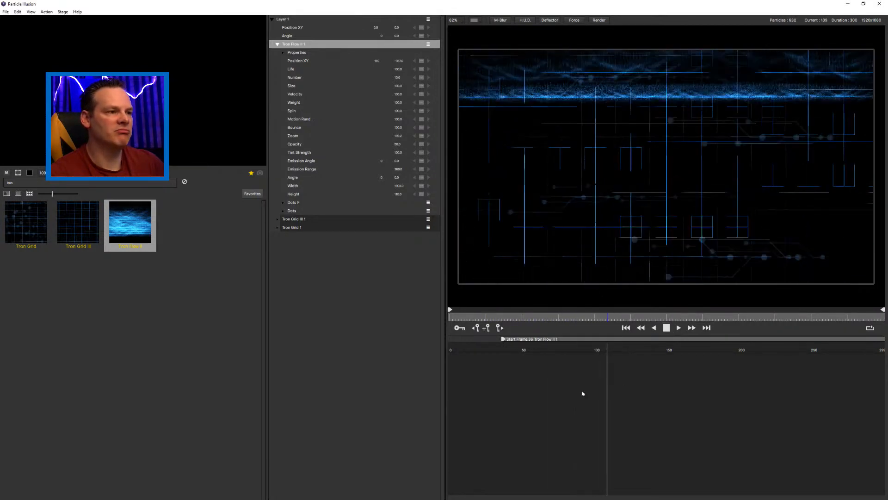
left_click(666, 328)
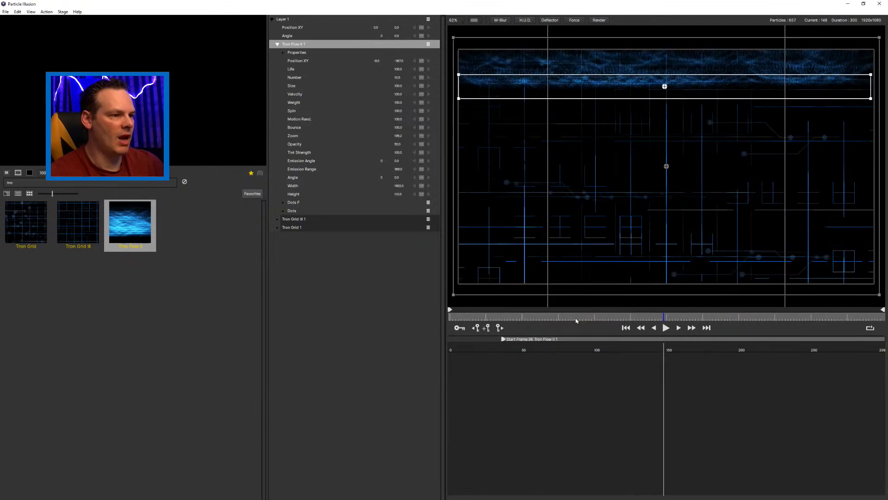
Step: Add a second Tron Flow II emitter, stretch it to about 1916 by 72, and place it along the frame's lower edge
left_click(473, 318)
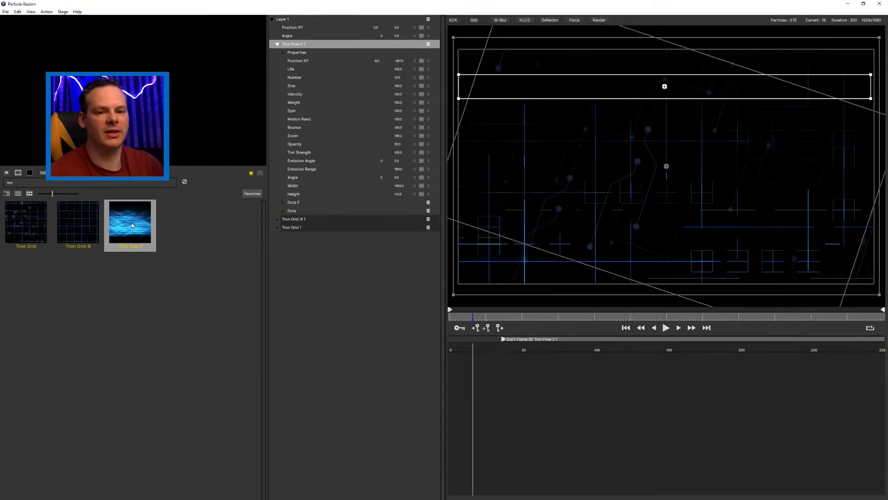
double_click(132, 225)
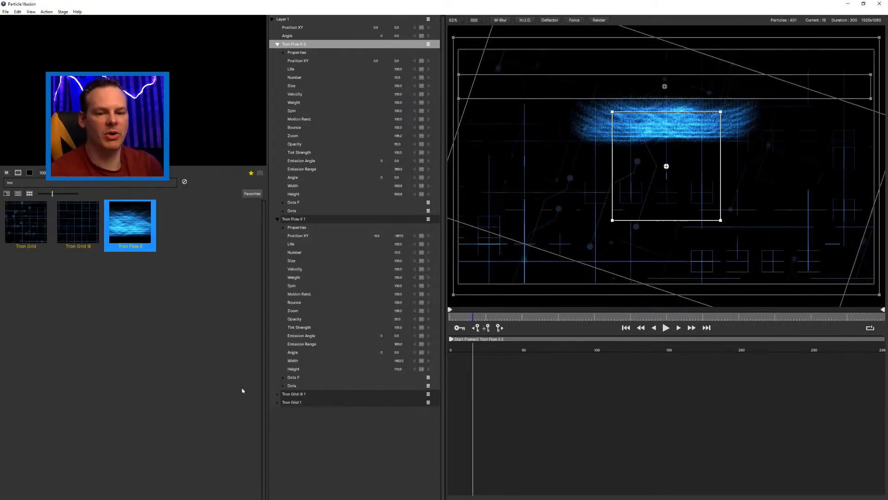
left_click(612, 219)
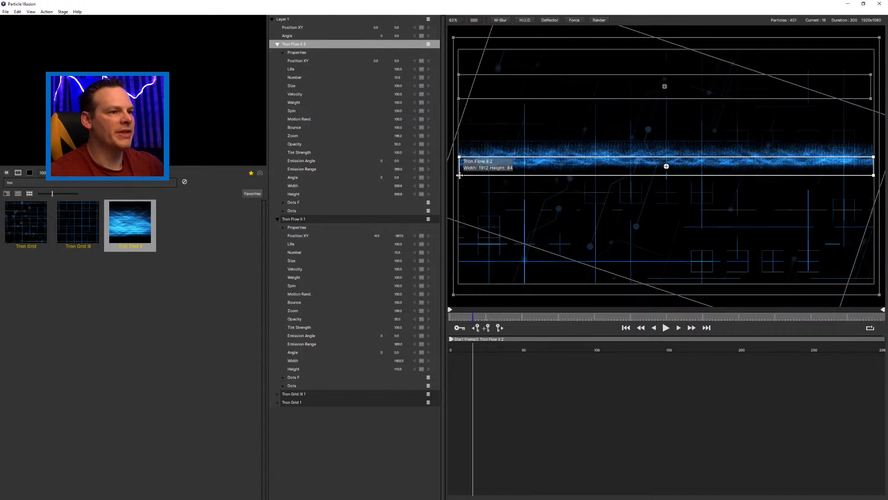
left_click_drag(665, 167, 665, 271)
Step: Set the second Tron Flow II emitter's start frame to 24, preview the animation, and park the playhead at frame 70
left_click_drag(451, 340, 477, 344)
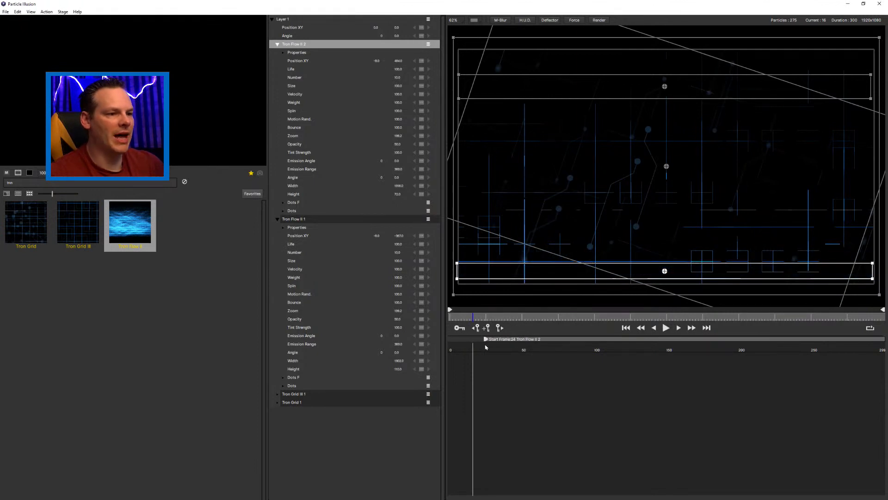
left_click(667, 328)
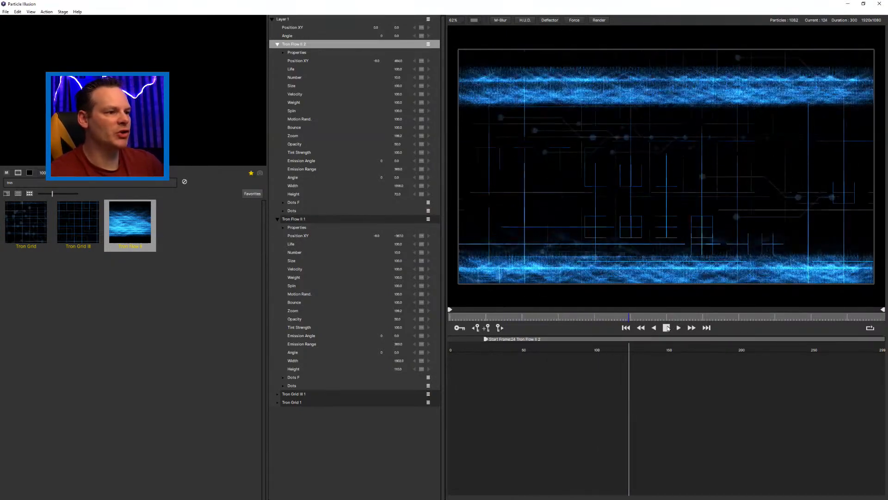
key("space")
left_click_drag(544, 320, 550, 325)
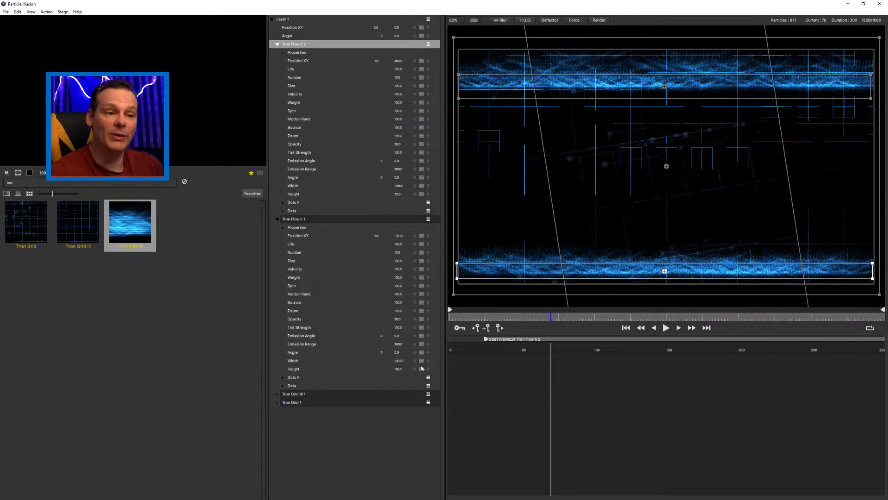
Step: Rotate the upper Tron Flow II emitter by setting its Angle to 180
left_click_drag(403, 353, 462, 357)
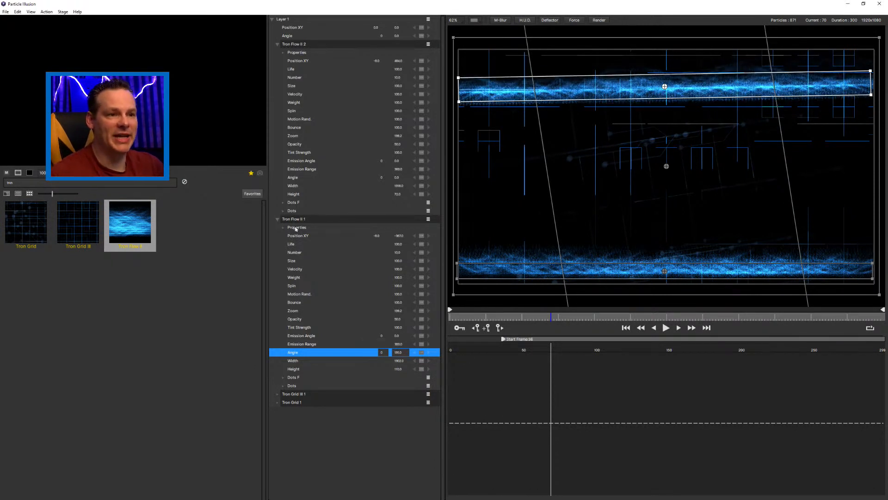
left_click(406, 352)
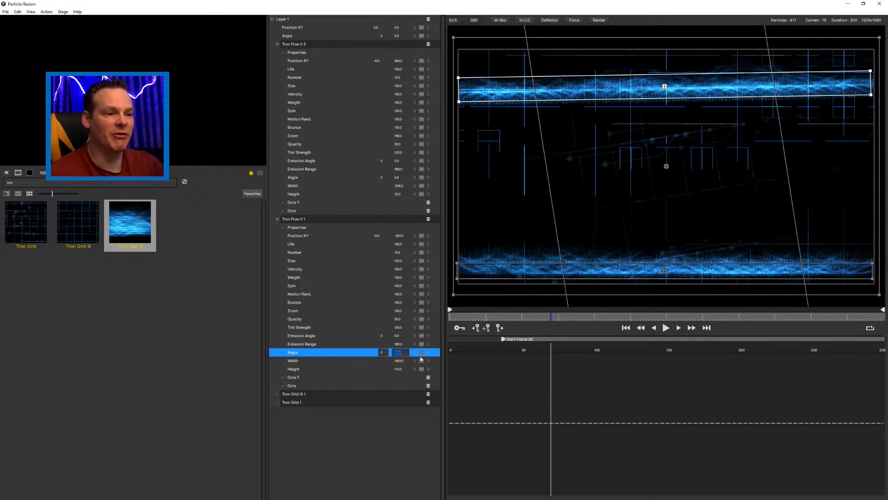
type("180")
key("Return")
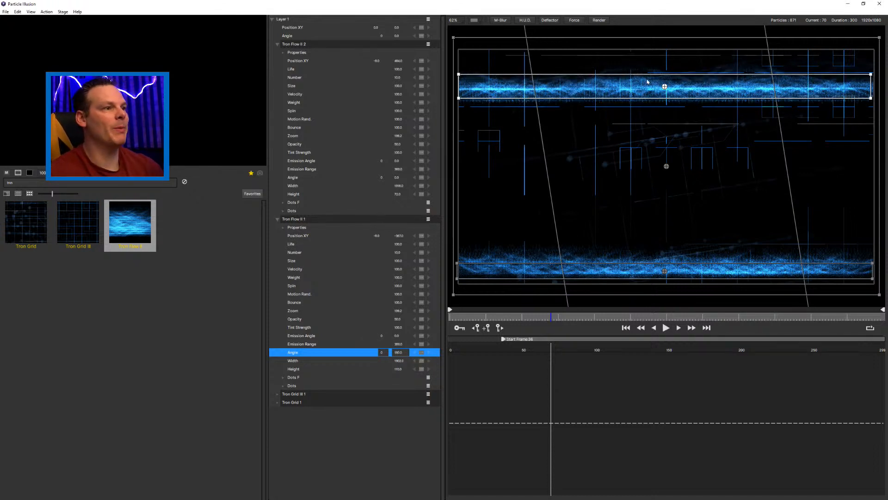
Step: Move the upper Tron Flow II emitter up to about -13, -475 against the frame's edge, and preview the result
left_click_drag(664, 87, 663, 63)
left_click(667, 328)
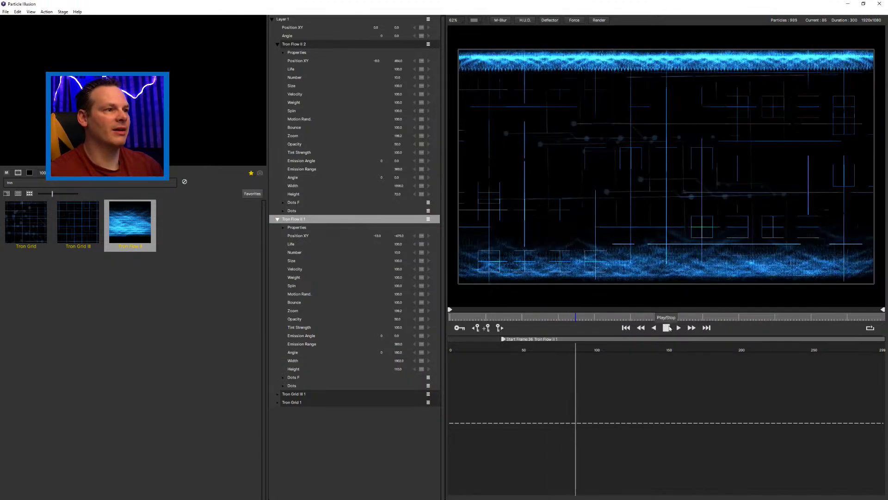
left_click(667, 327)
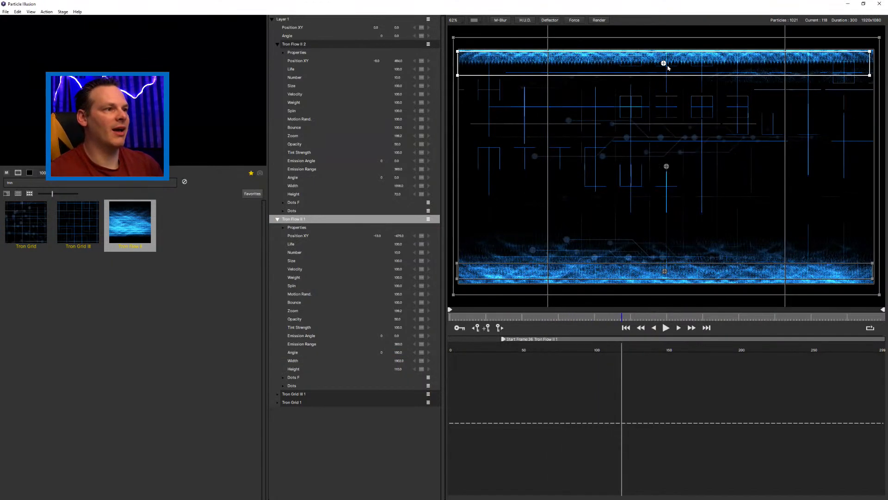
Step: Move the upper Tron Flow II emitter down to about -15, -315 and preview the animation
left_click_drag(668, 68, 667, 103)
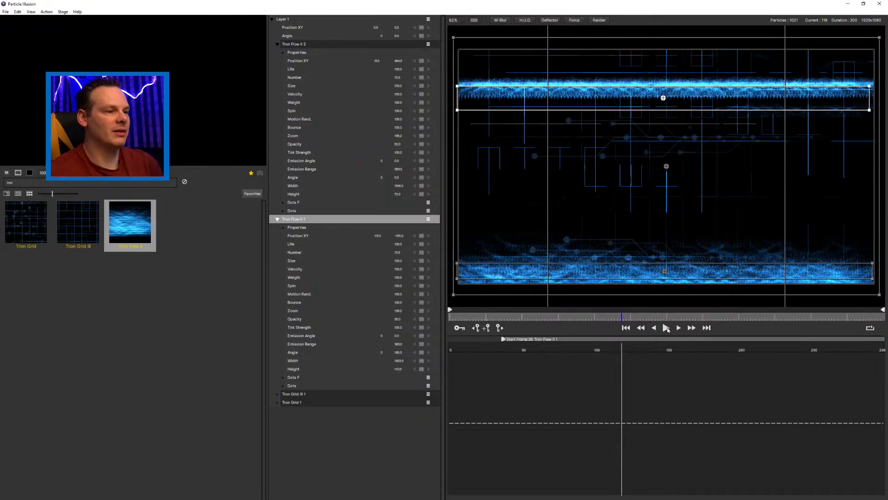
left_click(666, 328)
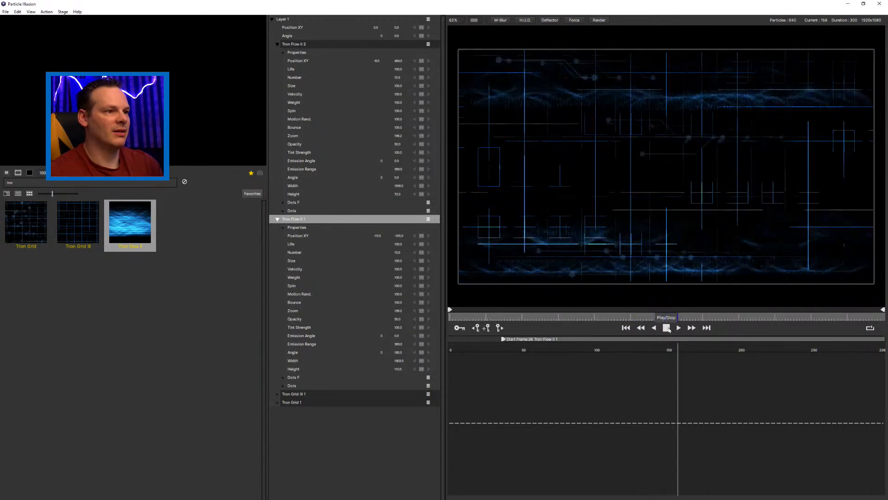
left_click(665, 329)
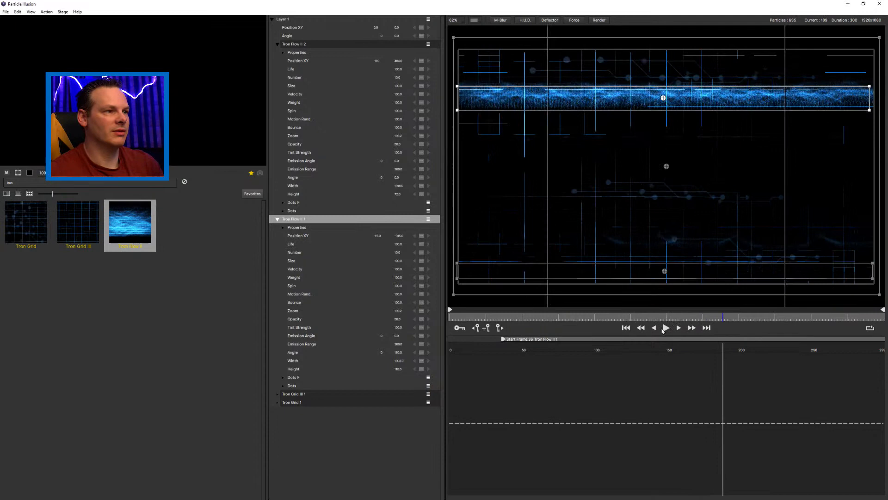
Step: Collapse the upper Tron Flow II emitter's parameters, select the lower Tron Flow II emitter, and park the playhead at frame 50
left_click(277, 220)
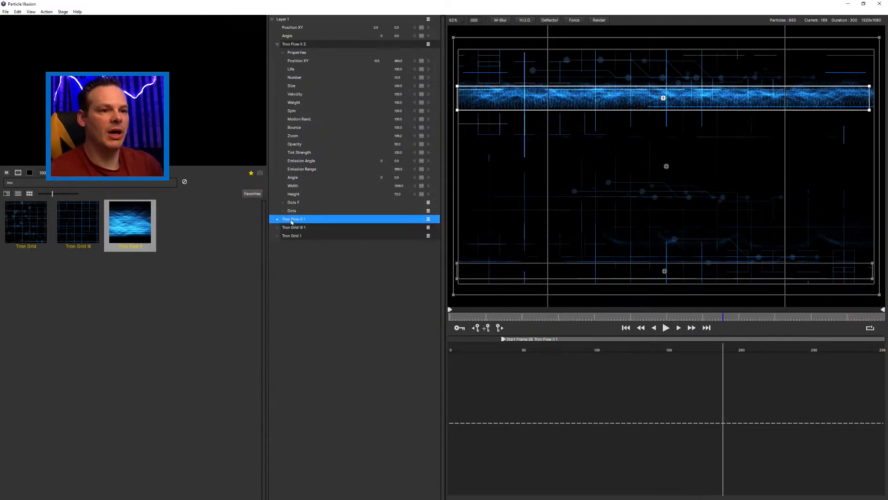
left_click(295, 44)
left_click_drag(511, 319, 522, 320)
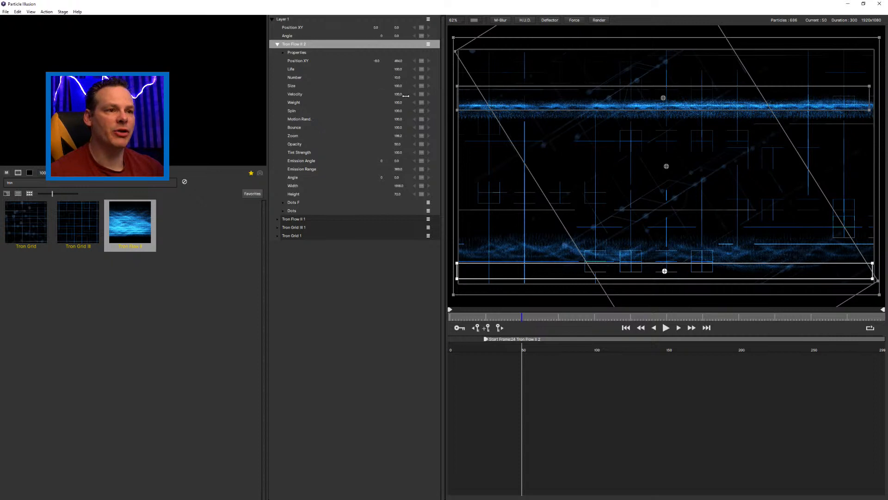
Step: Try different Velocity values on the lower Tron Flow II emitter, then restore the Velocity to 100
left_click_drag(405, 96, 462, 95)
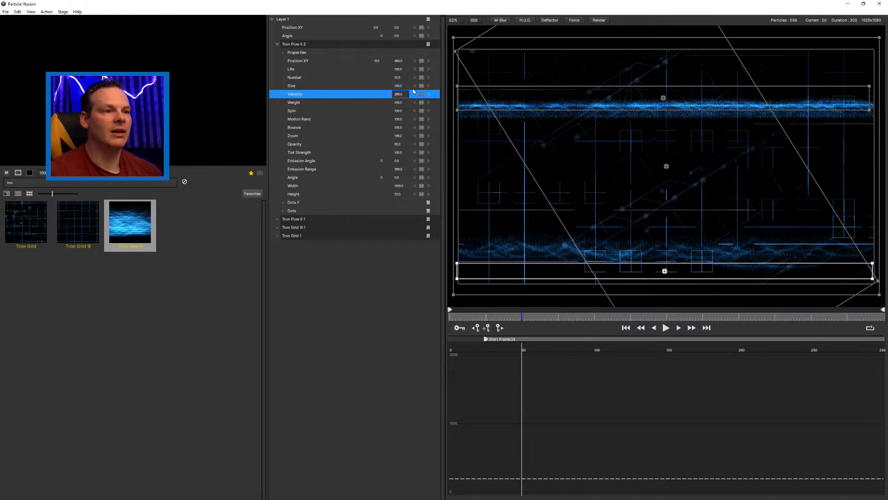
left_click_drag(413, 91, 291, 94)
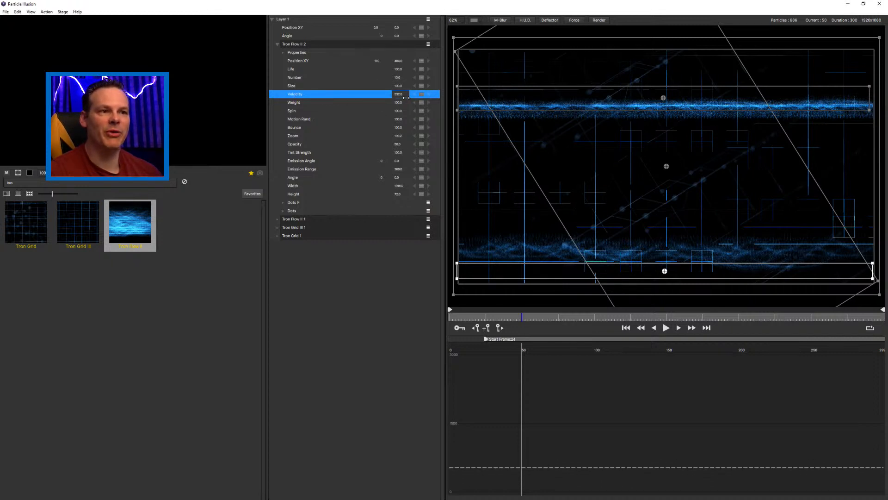
left_click_drag(405, 94, 404, 95)
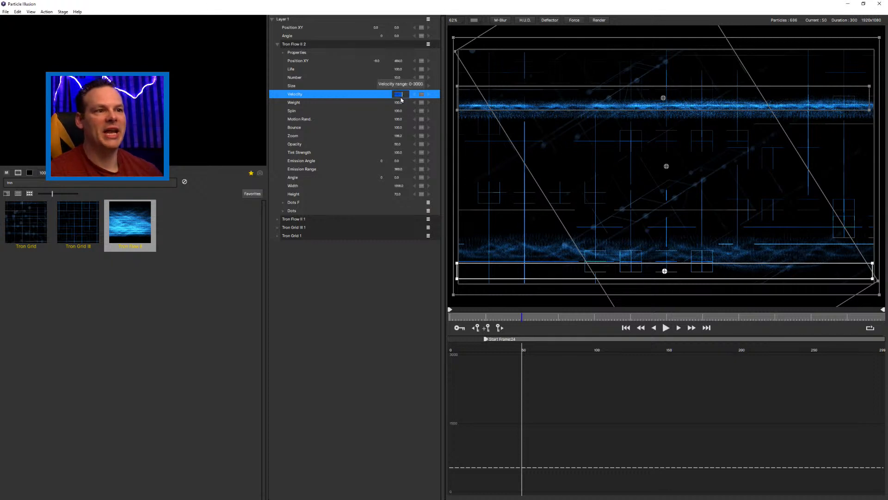
type("100")
key("Return")
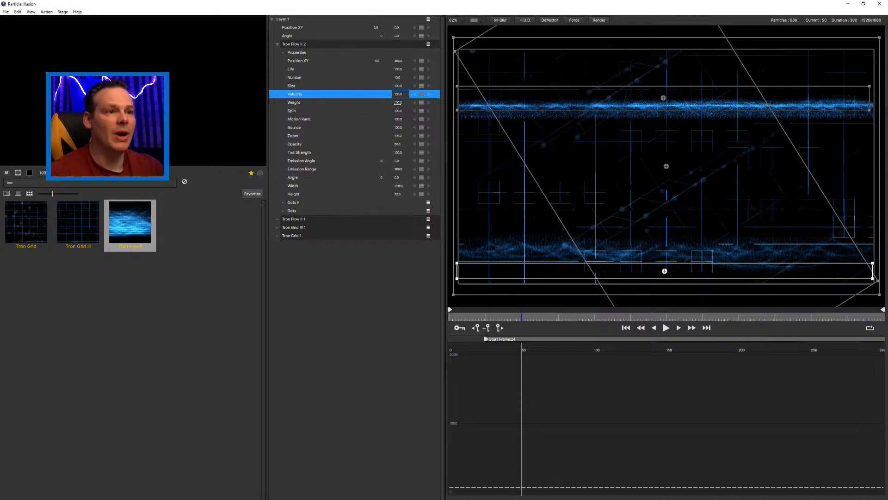
Step: Raise the lower Tron Flow II emitter's Weight to about 248, preview the animation, and park the playhead at frame 120
left_click_drag(397, 103, 419, 103)
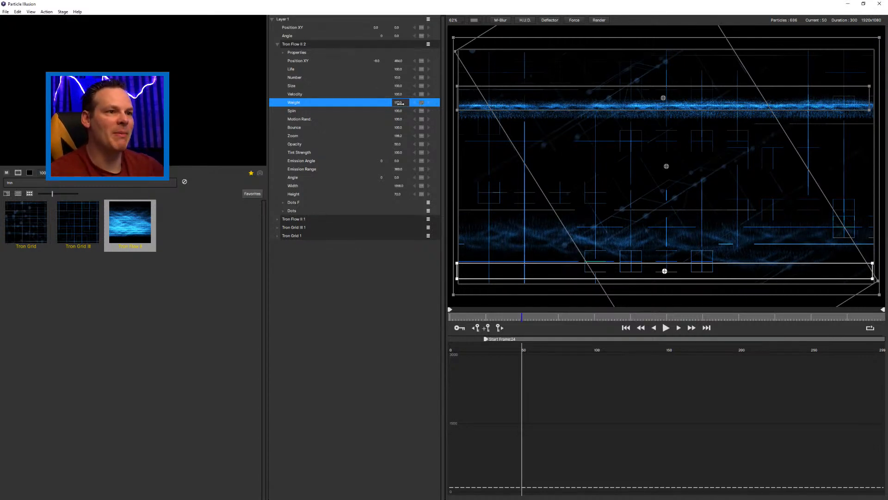
left_click_drag(401, 103, 393, 104)
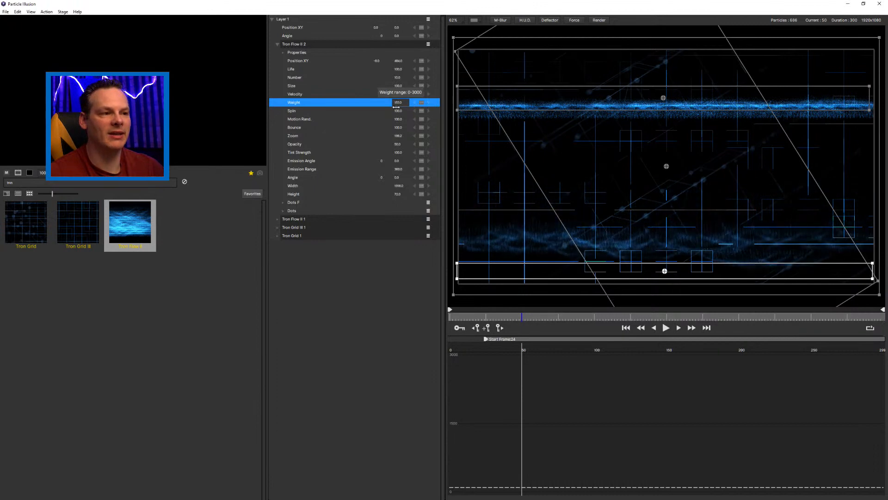
left_click_drag(420, 110, 616, 308)
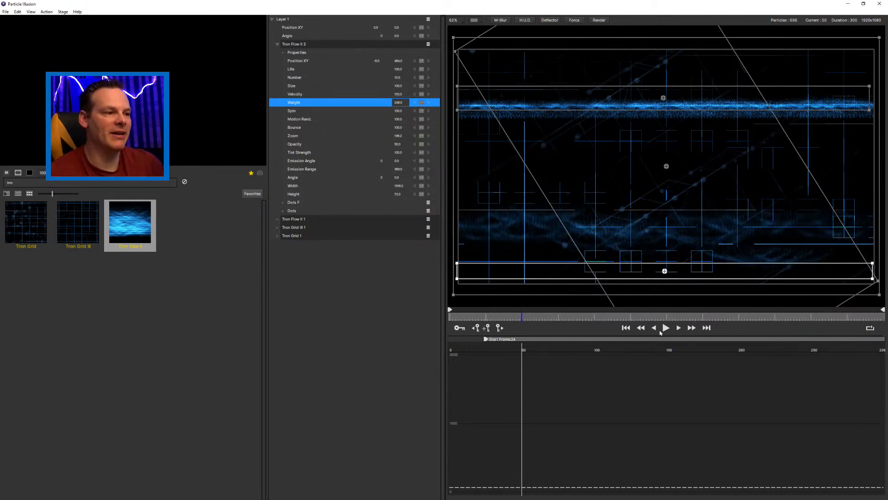
left_click(667, 332)
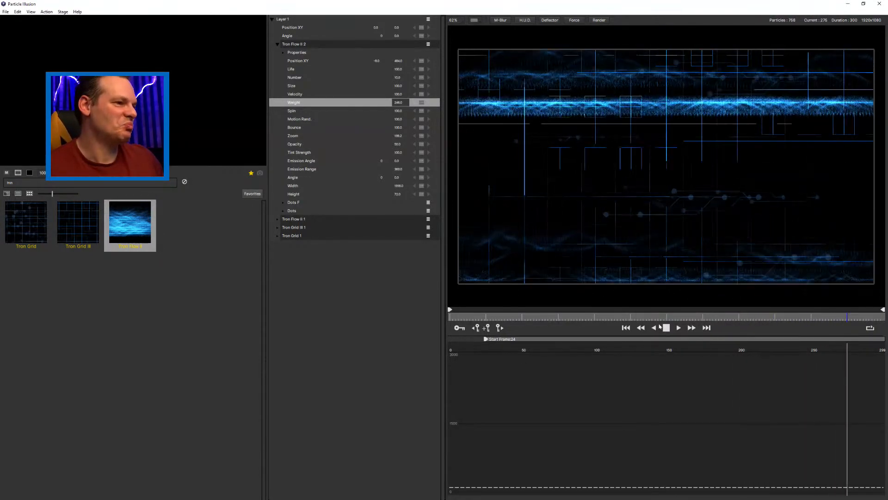
key("space")
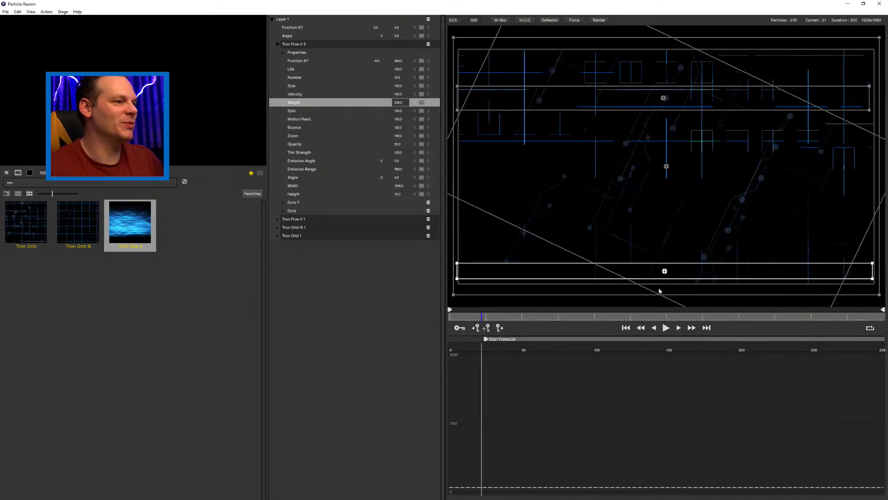
left_click_drag(513, 323, 628, 307)
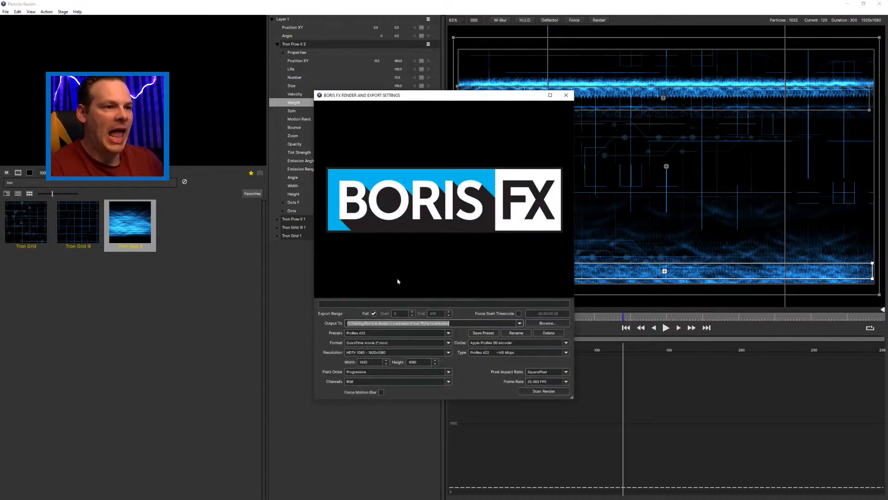
Step: Set the render output in the From PI folder, naming the file with the creator's first name followed by "Livestream BG"
left_click(537, 325)
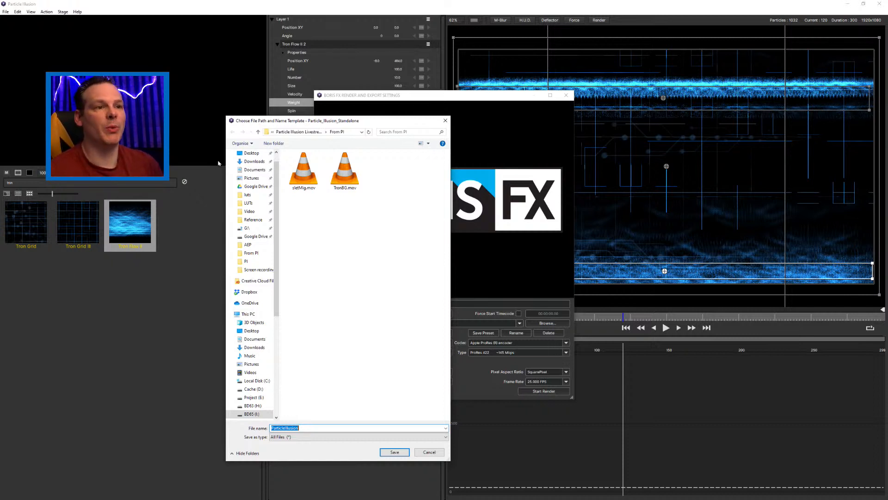
left_click_drag(385, 122, 248, 99)
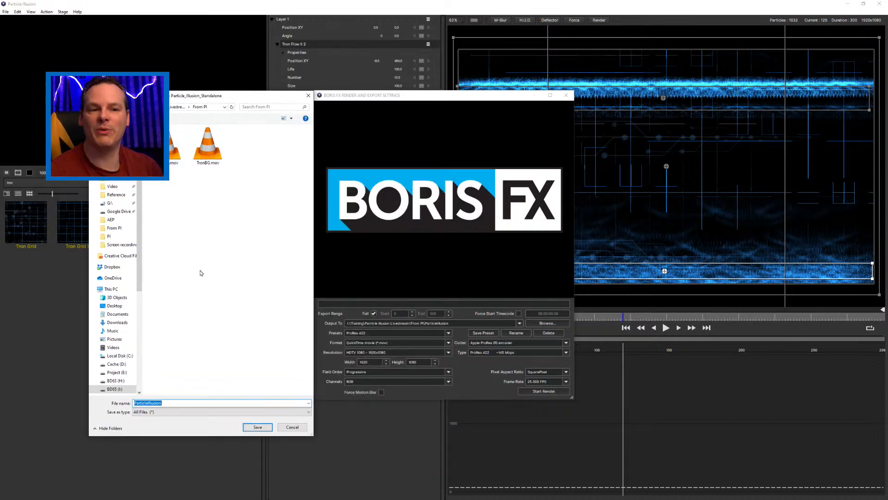
left_click_drag(216, 436, 211, 400)
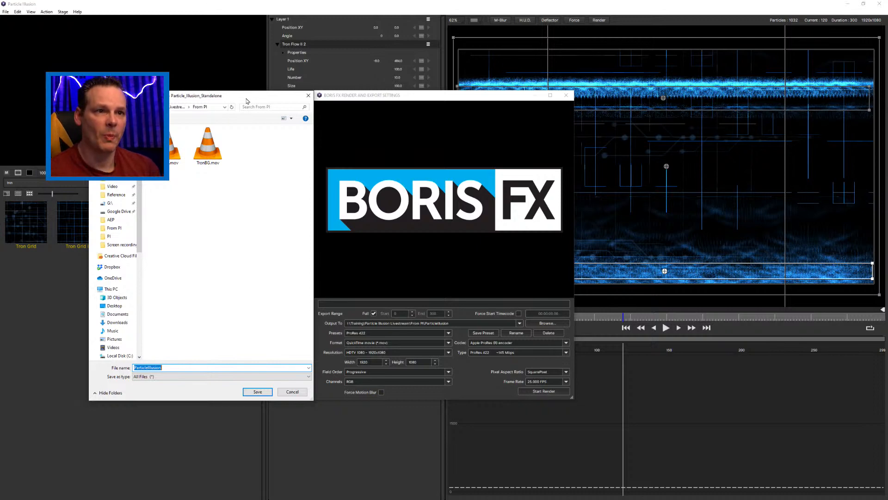
left_click_drag(246, 101, 218, 102)
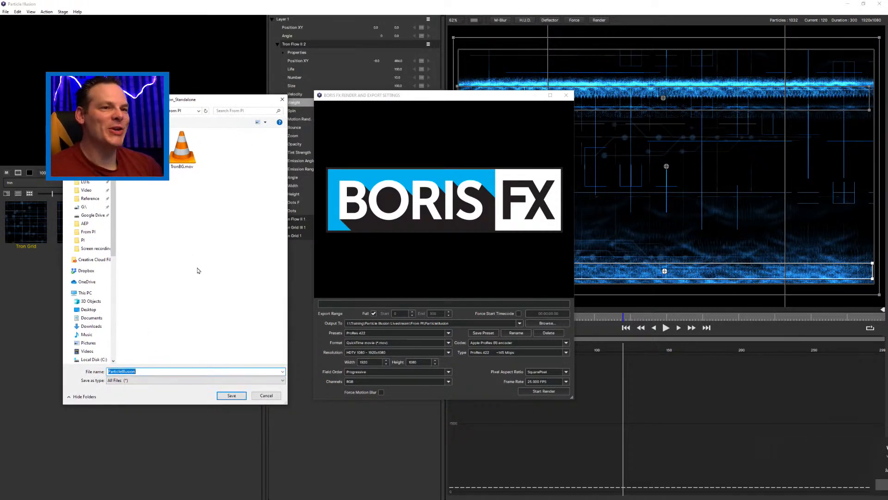
type("T")
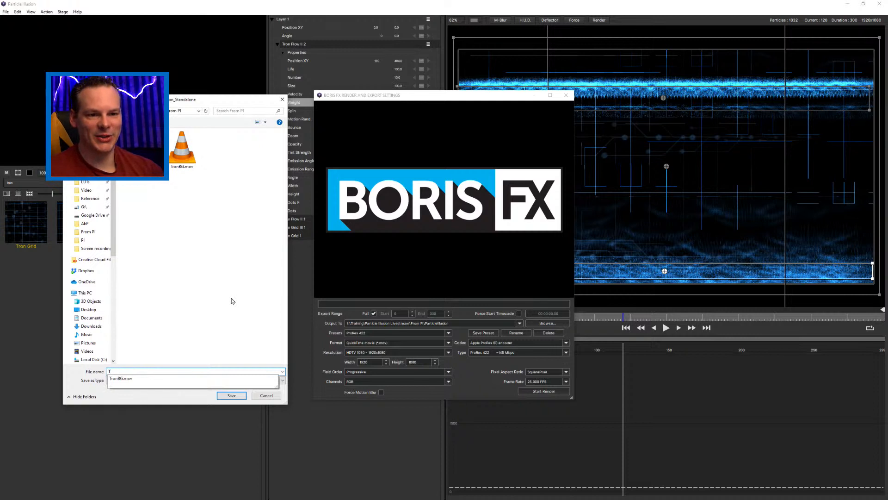
key("BackSpace")
type("Bens Livestream BG")
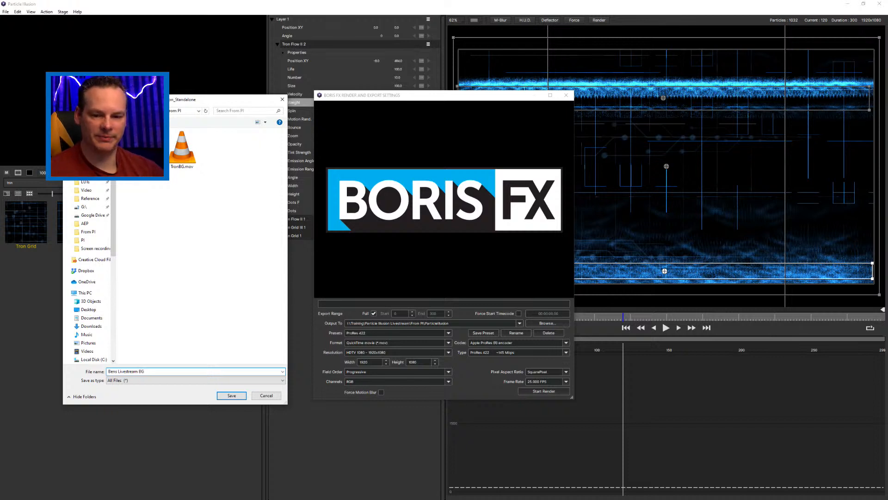
key("Return")
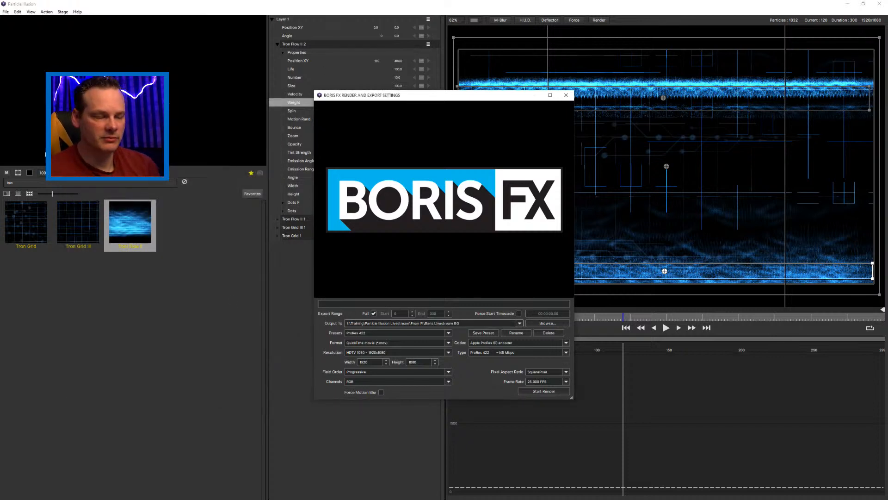
Step: Look through the available ProRes render presets, keeping ProRes 422 selected
left_click(448, 334)
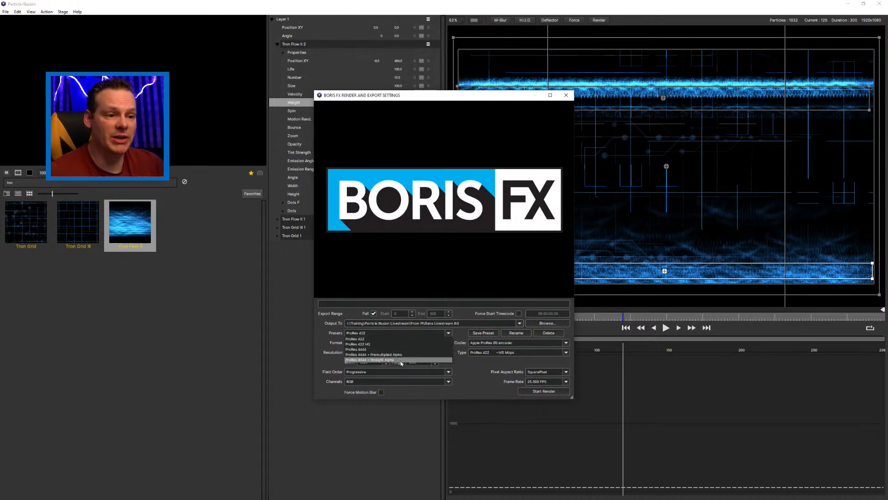
left_click(449, 339)
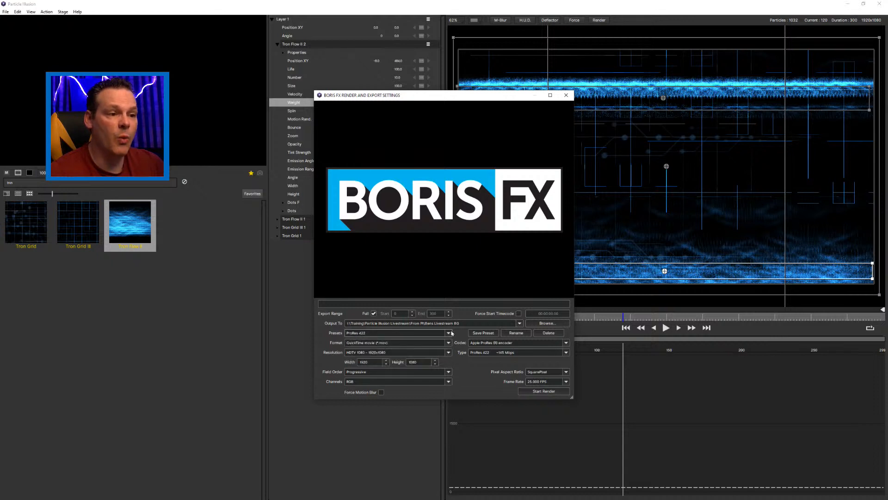
left_click(448, 333)
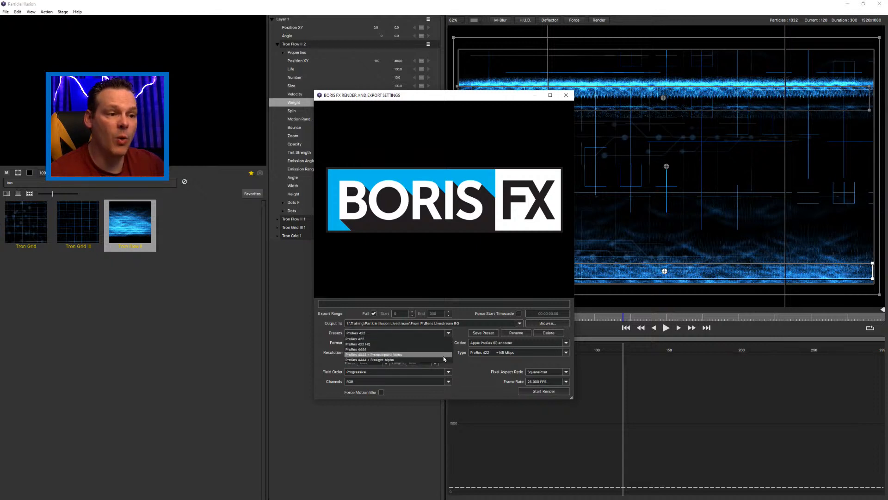
left_click(371, 339)
Step: Try the ISO base media file (*.mp4) format and the ProRes 422 HQ preset for the export
left_click(449, 343)
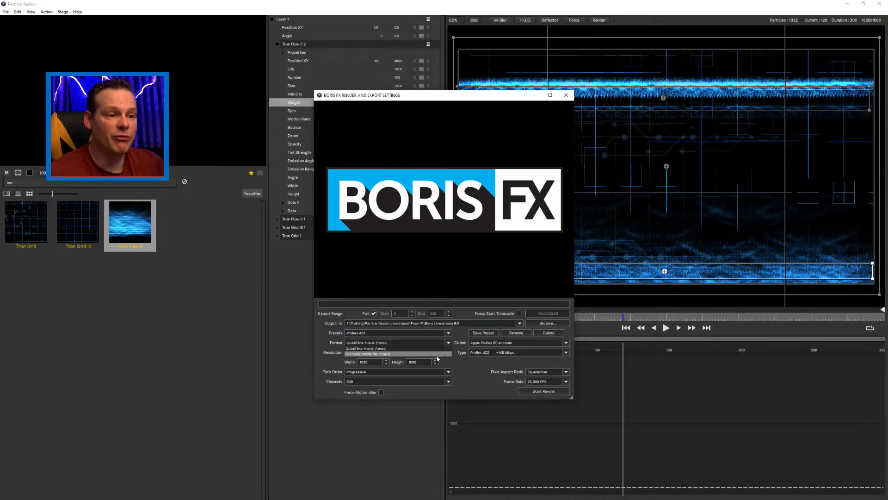
left_click(423, 354)
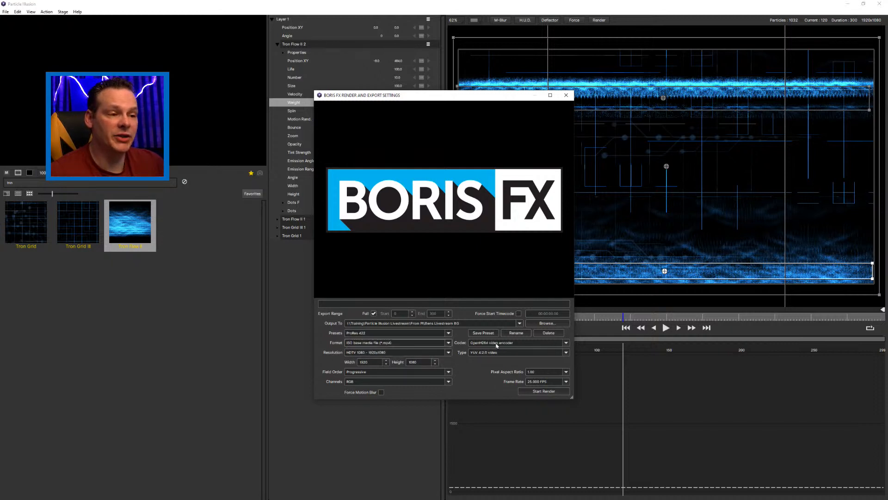
left_click(445, 336)
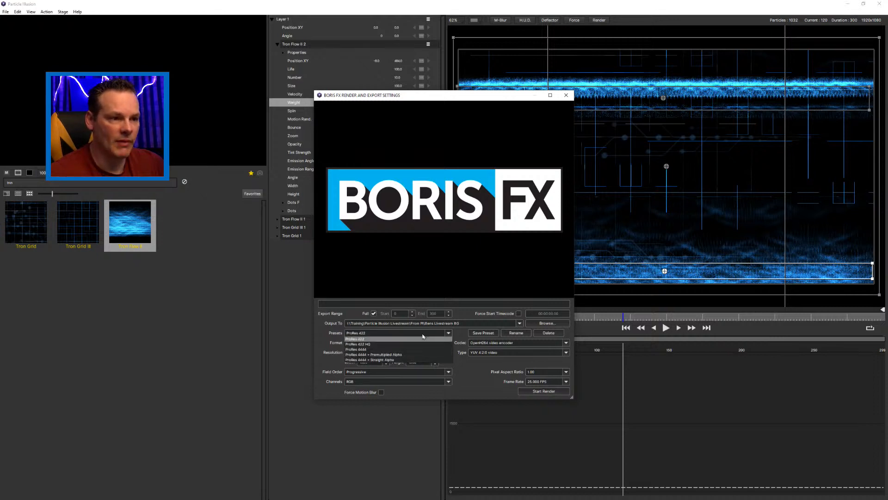
left_click(441, 345)
left_click(408, 333)
left_click(414, 343)
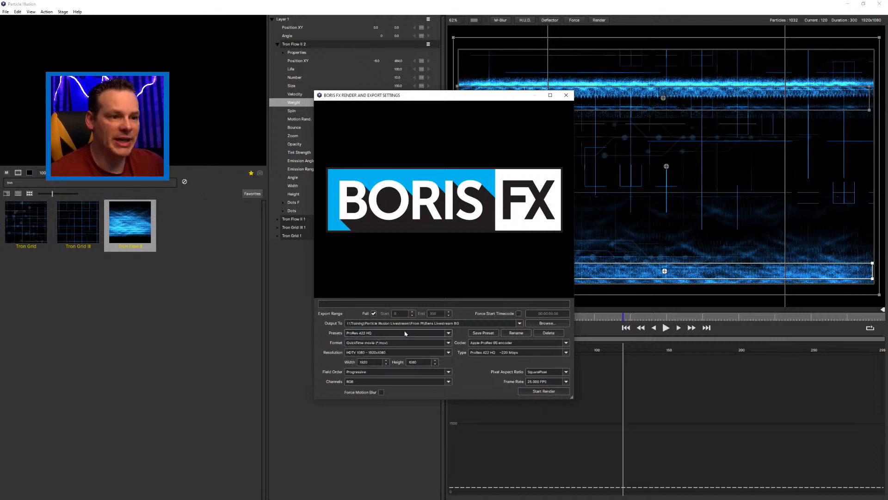
Step: Choose the ProRes 422 preset, render the full animation, and close the render settings when it finishes
left_click(407, 333)
left_click(413, 340)
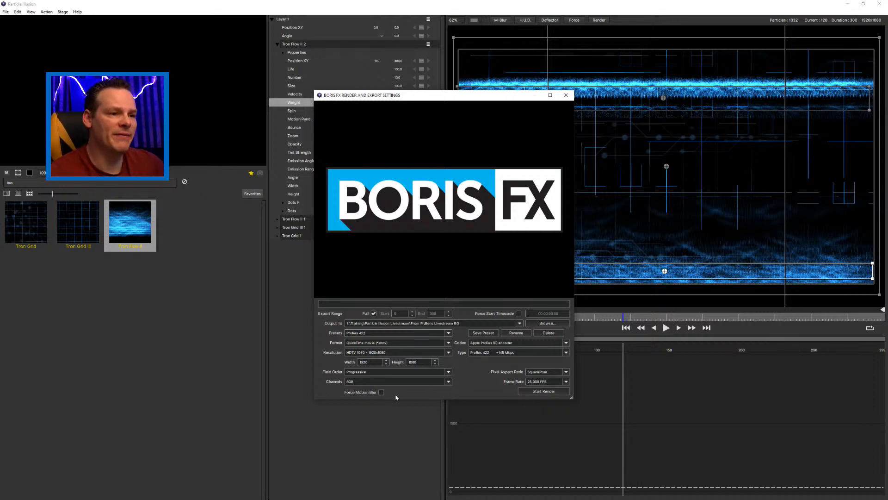
left_click(554, 396)
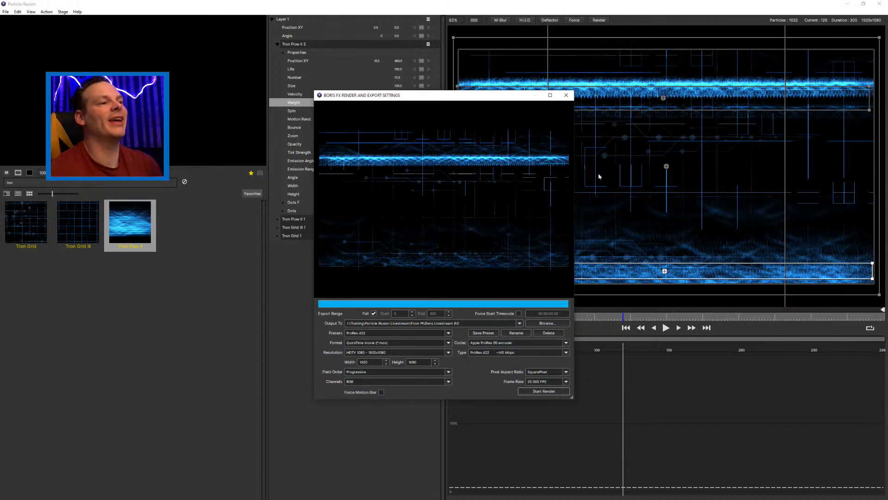
left_click(568, 96)
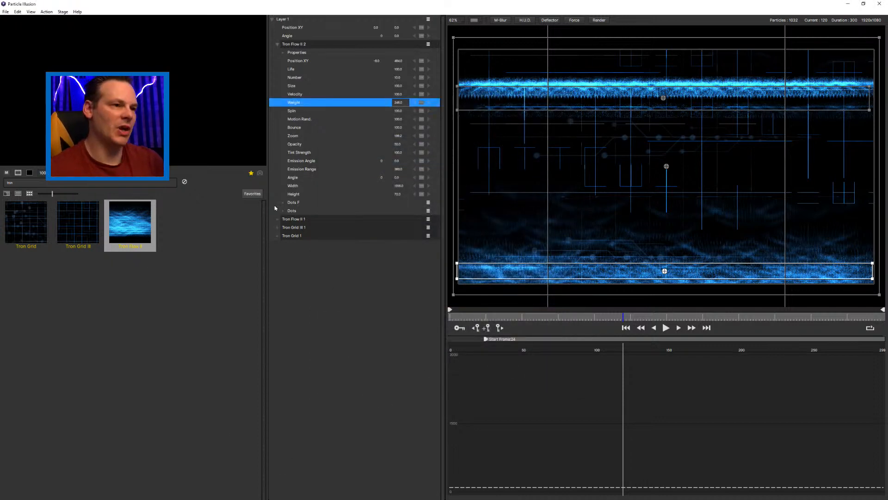
Step: Save the project in the PI folder under the file name "Tron BG"
left_click(5, 12)
left_click(23, 34)
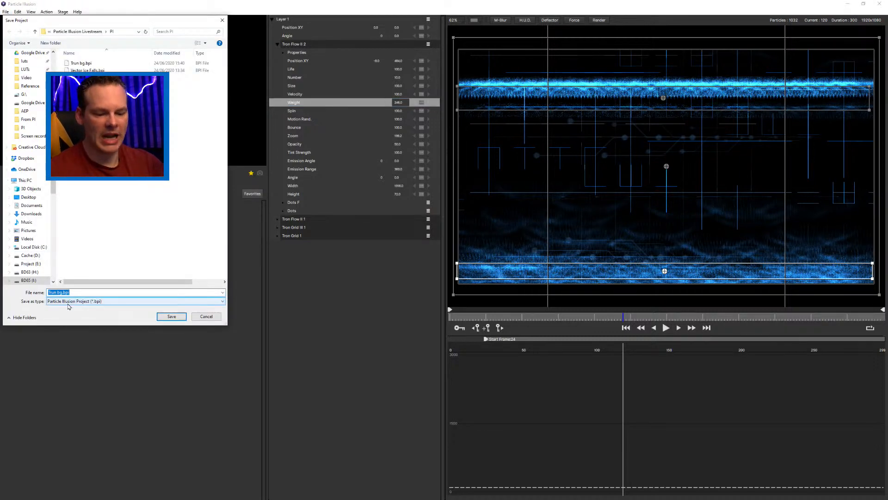
type("Tron BG")
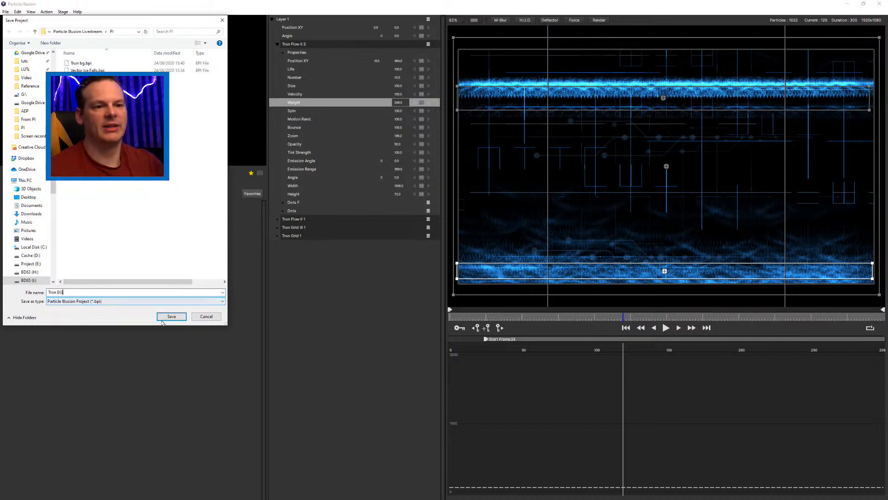
left_click(171, 316)
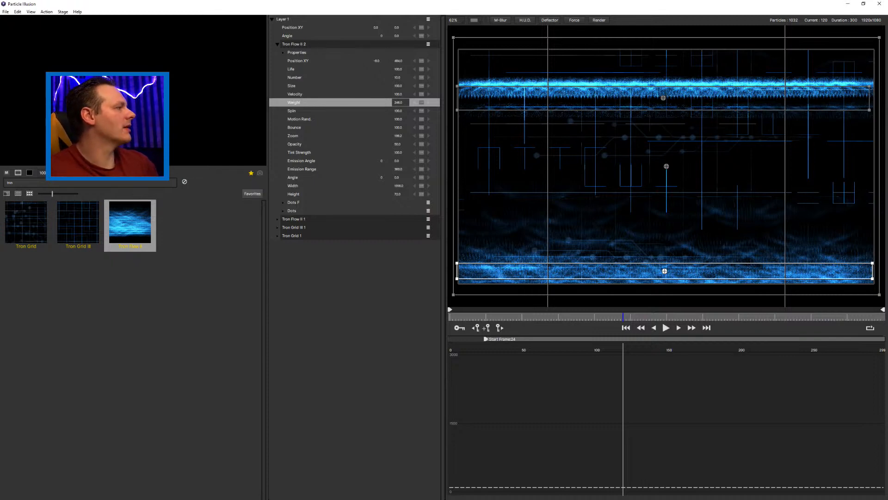
Step: Switch to After Effects, collapse the Master Renders folder, and import the rendered livestream background movie into the project
key("alt+Tab")
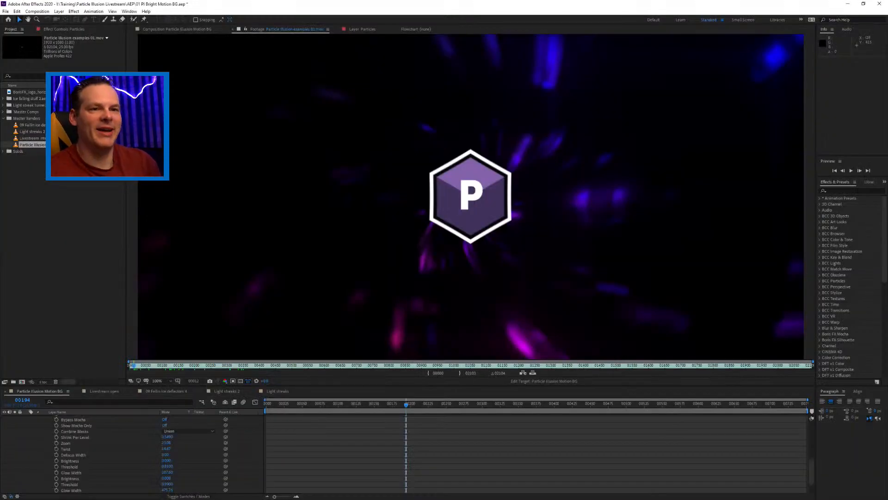
left_click(29, 157)
left_click(4, 118)
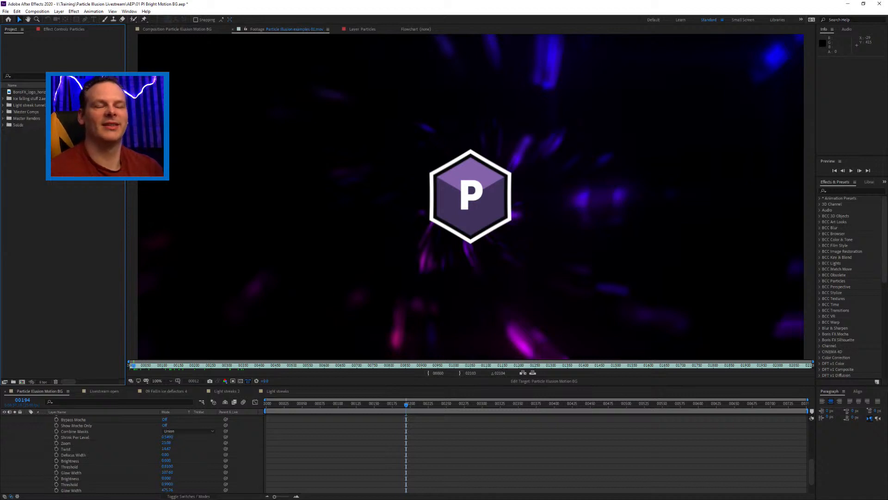
key("ctrl+i")
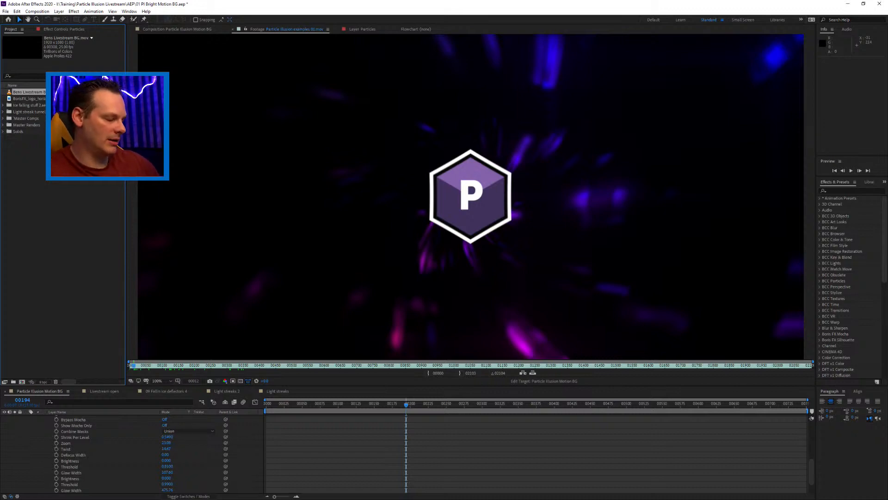
key("alt+Tab")
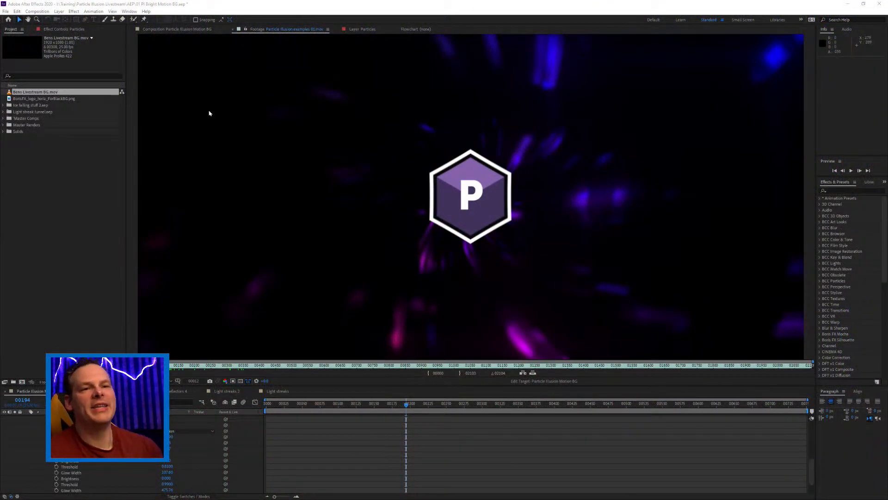
Step: Create a composition from the imported background movie and preview it, stopping at frame 147
left_click(54, 97)
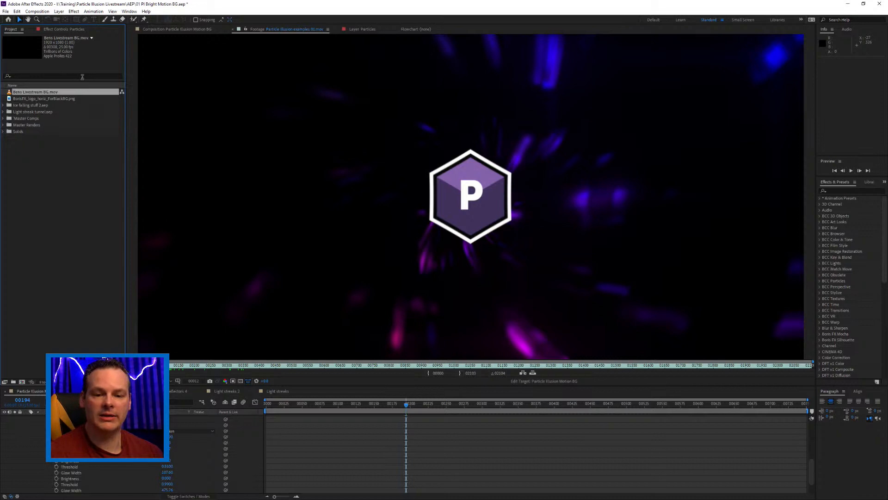
mouse_move(40, 92)
left_mouse_down()
mouse_move(82, 114)
mouse_move(98, 136)
mouse_move(98, 170)
mouse_move(51, 261)
mouse_move(79, 277)
mouse_move(46, 317)
mouse_move(23, 381)
left_mouse_up()
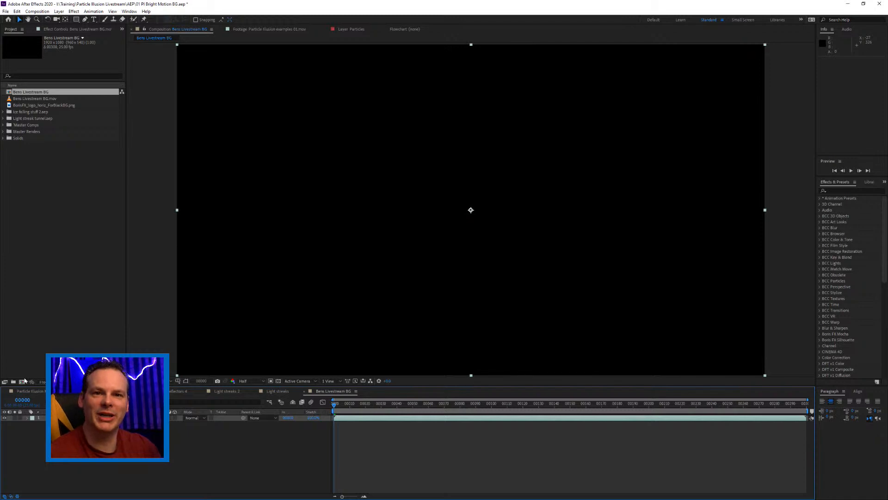
key("space")
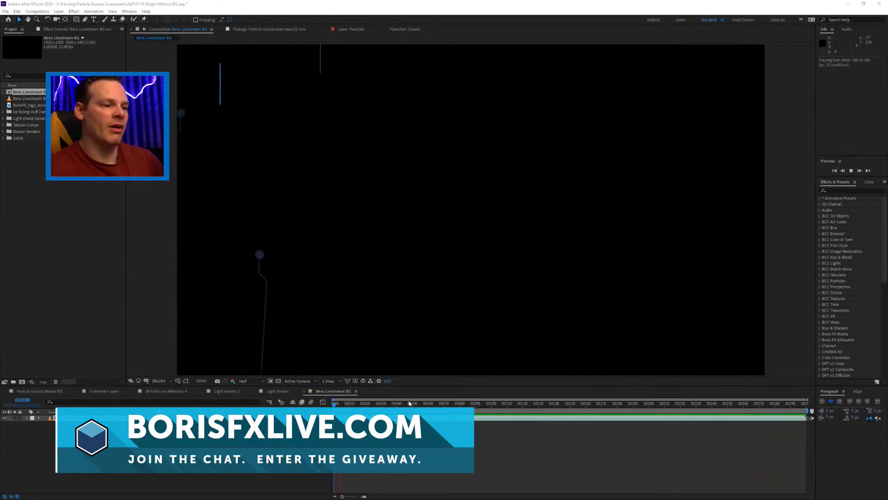
key("space")
left_click_drag(546, 403, 538, 405)
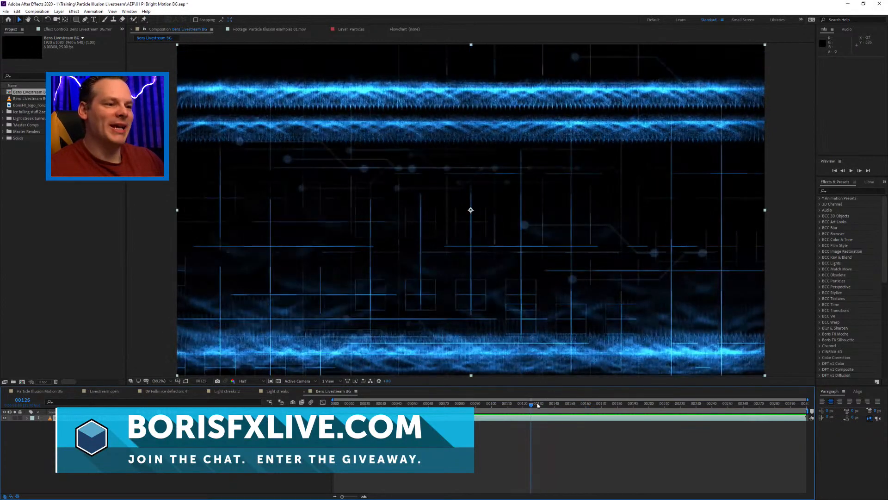
left_click(564, 405)
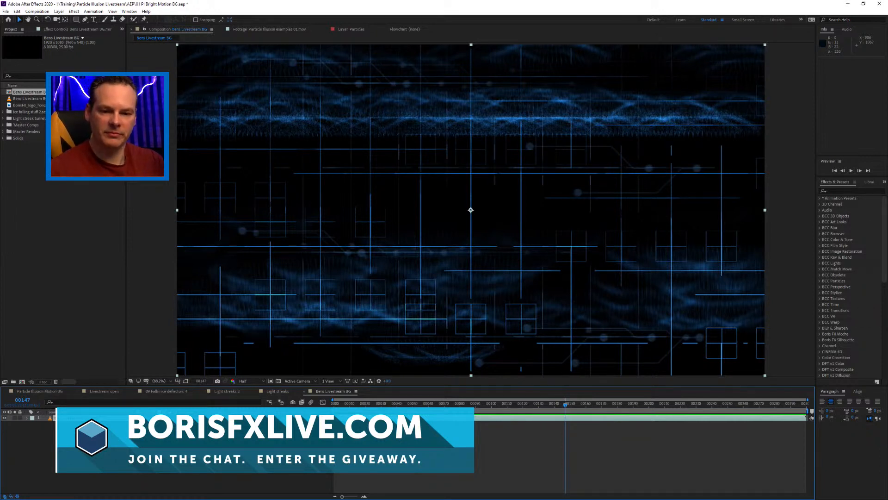
Step: Try the CC Blobbylize effect with adjusted Blobbiness settings on the background layer, and remove it after previewing
left_click(75, 14)
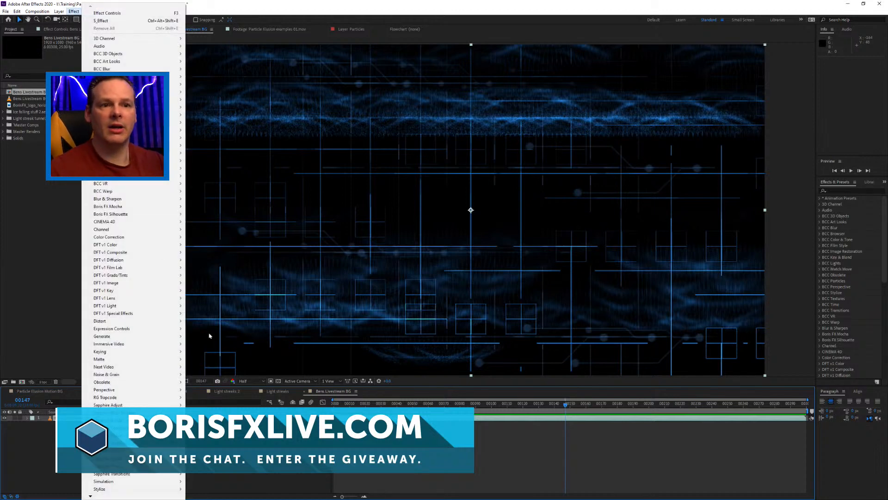
mouse_move(176, 320)
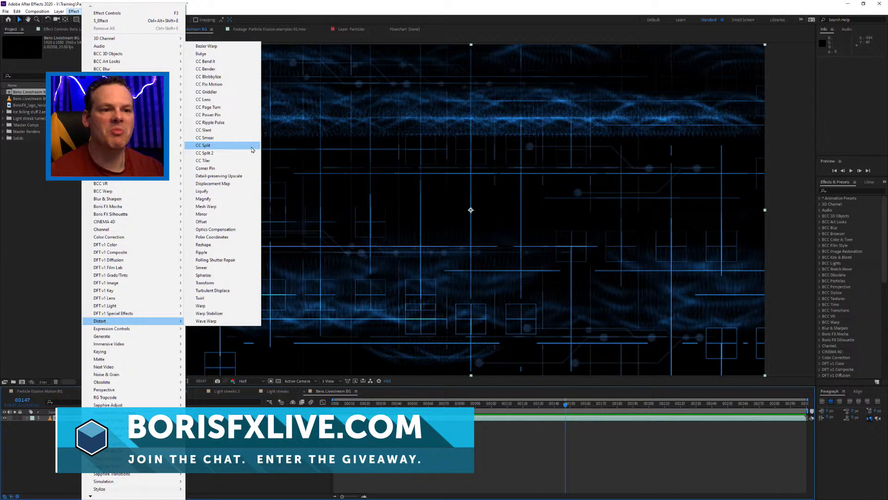
left_click(244, 77)
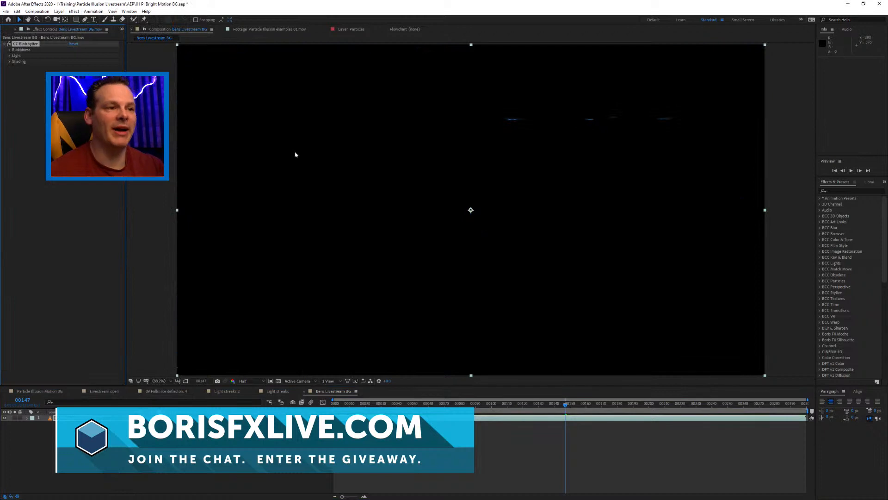
left_click(9, 49)
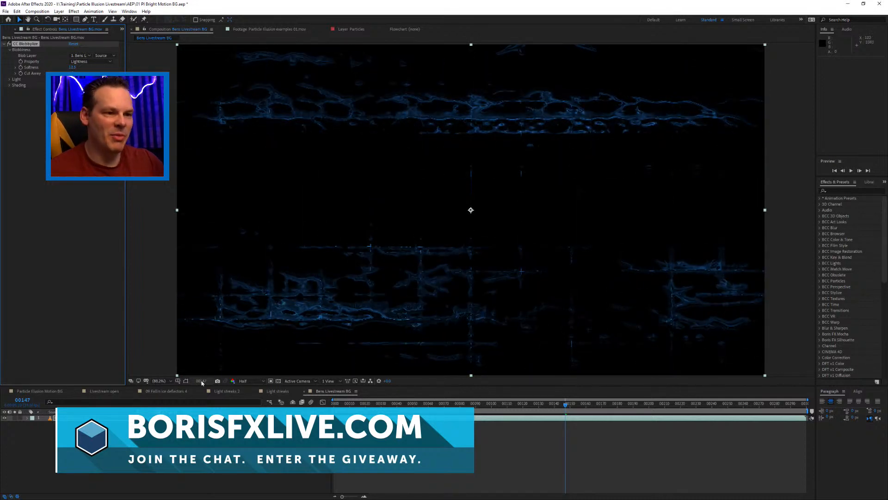
key("space")
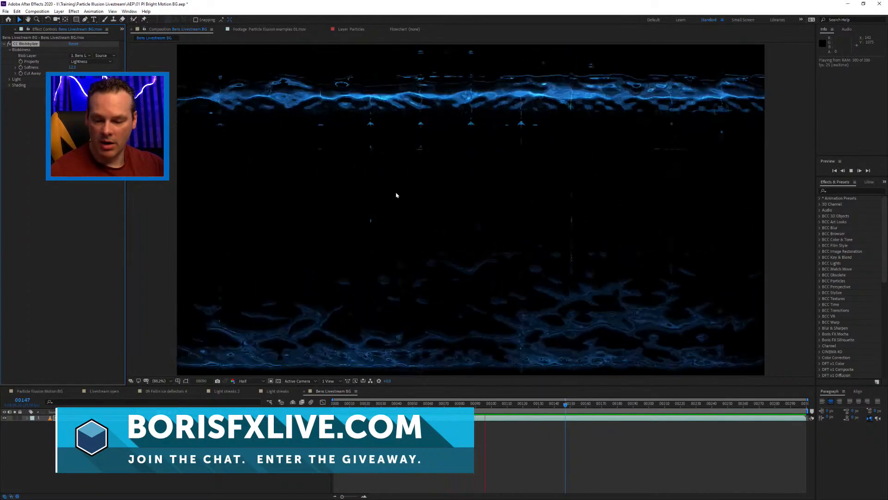
key("space")
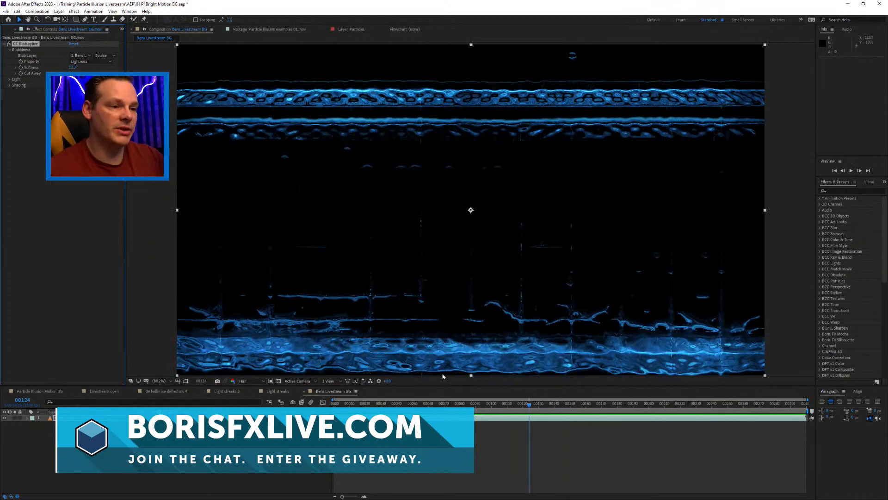
key("Delete")
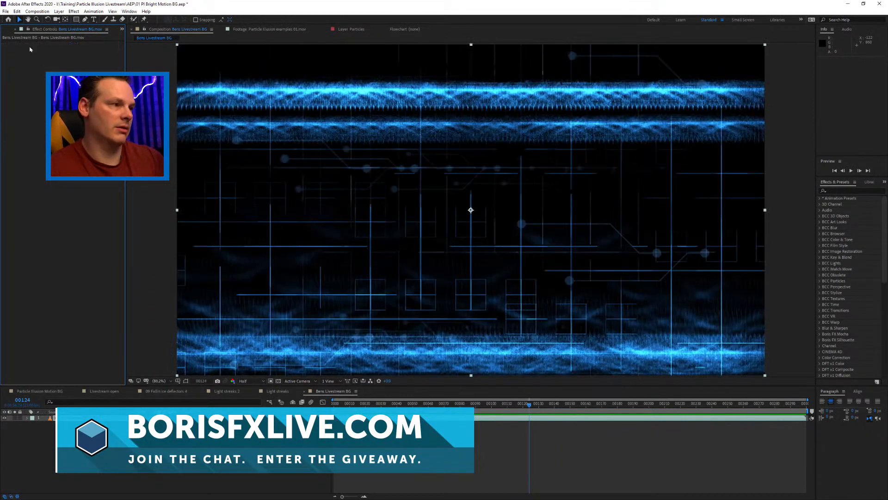
Step: Apply the CC Bender distortion to the background layer with a positive amount and the Sharp style
left_click(74, 11)
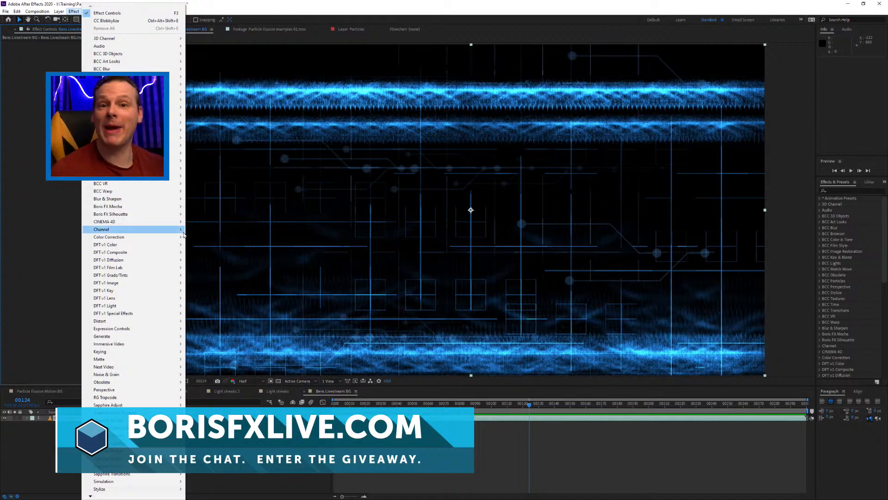
mouse_move(188, 237)
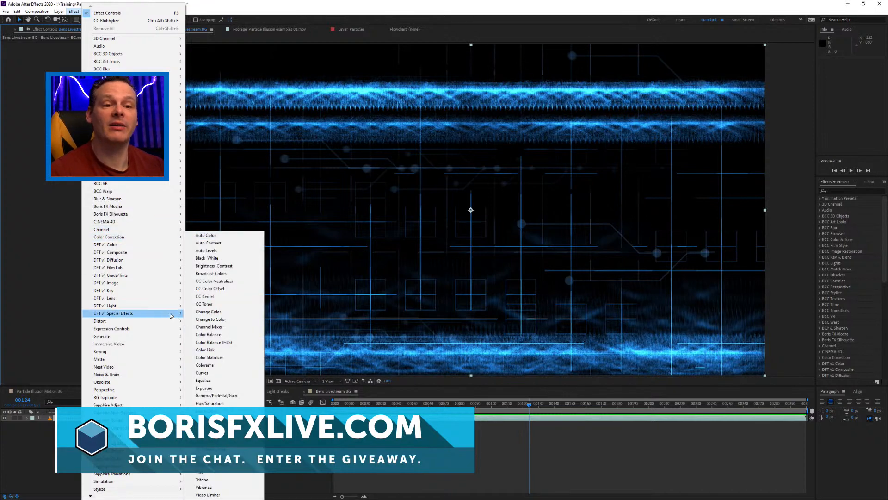
mouse_move(139, 321)
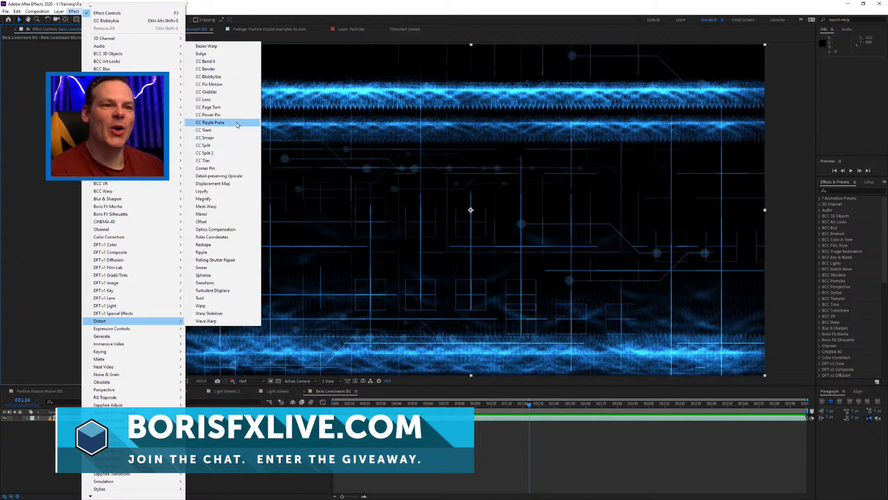
left_click(242, 69)
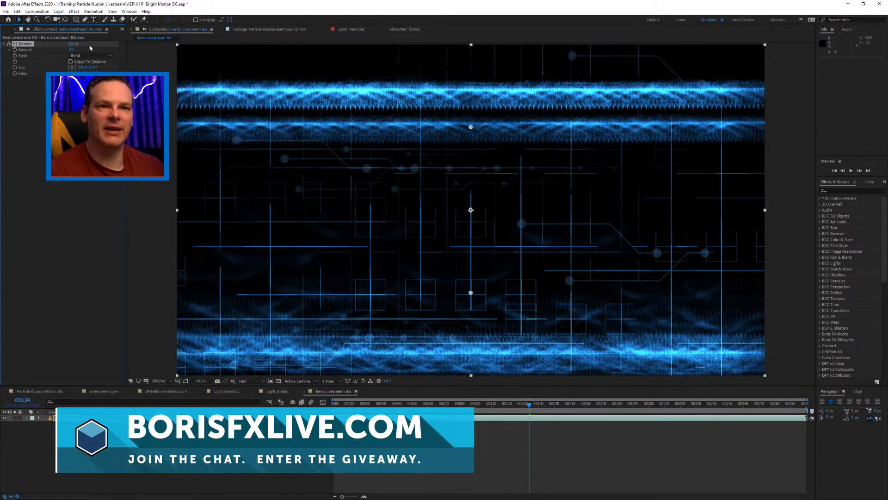
mouse_move(73, 49)
left_mouse_down()
mouse_move(93, 50)
mouse_move(74, 49)
left_mouse_up()
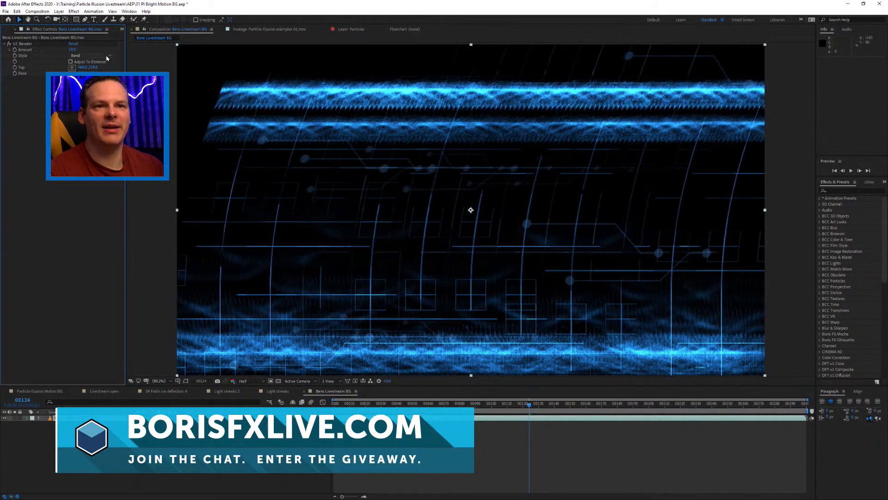
left_click(86, 78)
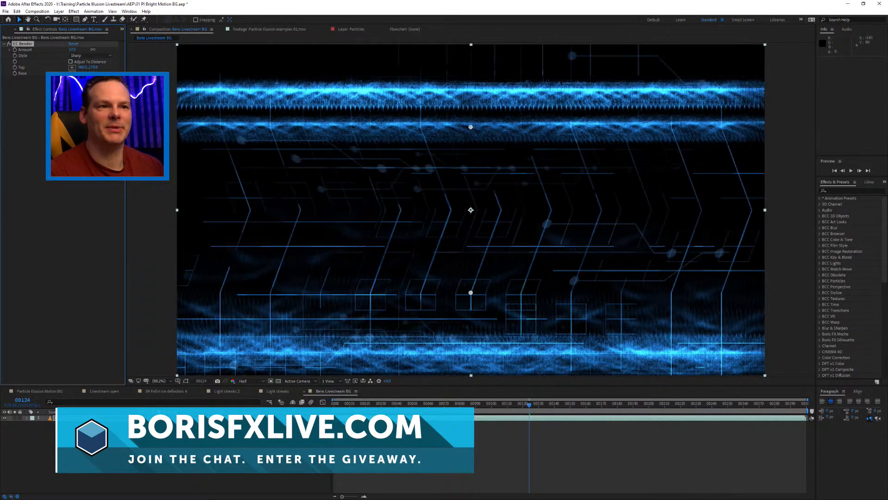
Step: Adjust the CC Bender amount, raise its Top point to 960, 264, and lower its Base point
mouse_move(93, 49)
left_mouse_down()
mouse_move(77, 50)
mouse_move(98, 60)
left_mouse_up()
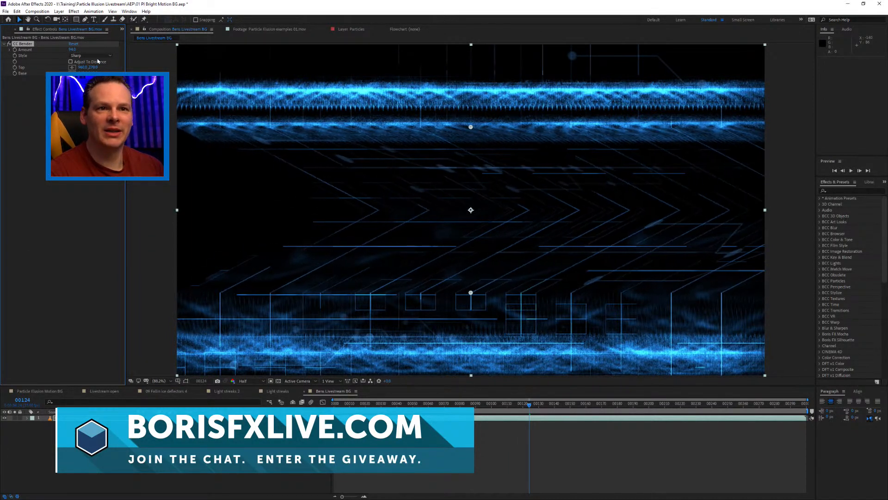
left_click(28, 68)
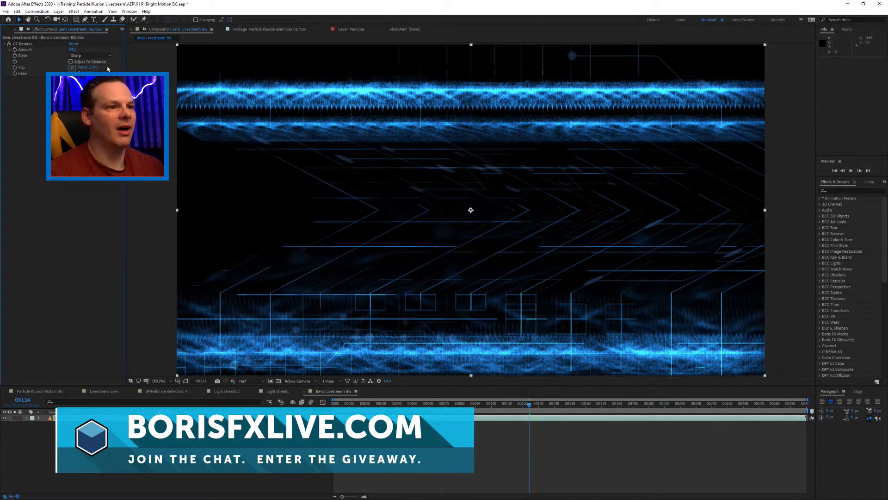
left_click_drag(93, 67, 111, 74)
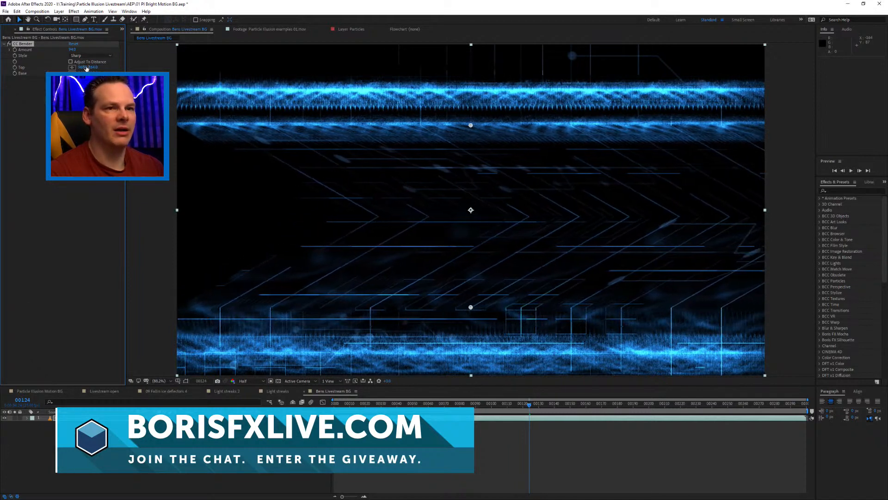
mouse_move(74, 51)
left_mouse_down()
mouse_move(92, 52)
mouse_move(62, 59)
left_mouse_up()
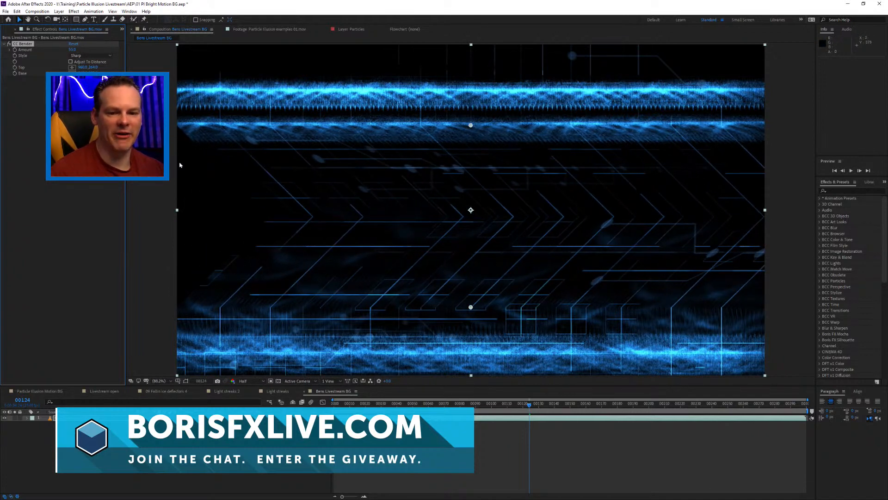
Step: Keyframe the CC Bender amount from a negative value at frame 0 to a positive value at frame 299, and preview the animation
left_click_drag(487, 404, 335, 405)
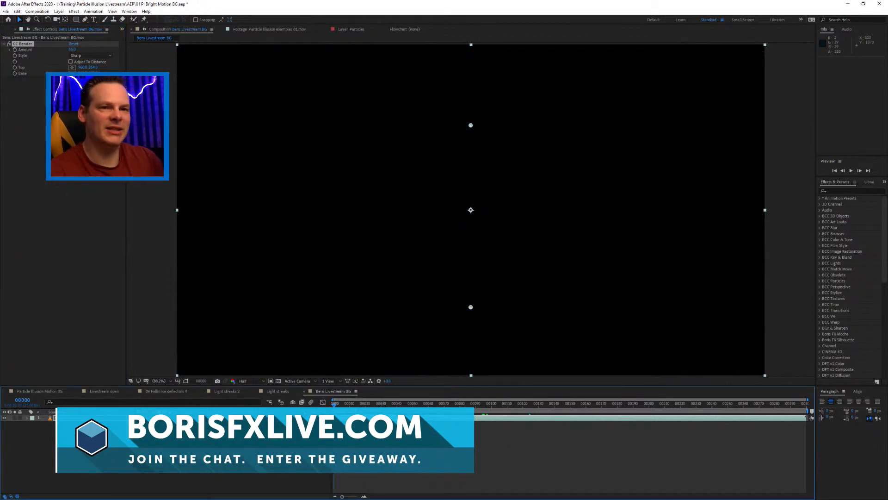
left_click_drag(73, 50, 41, 49)
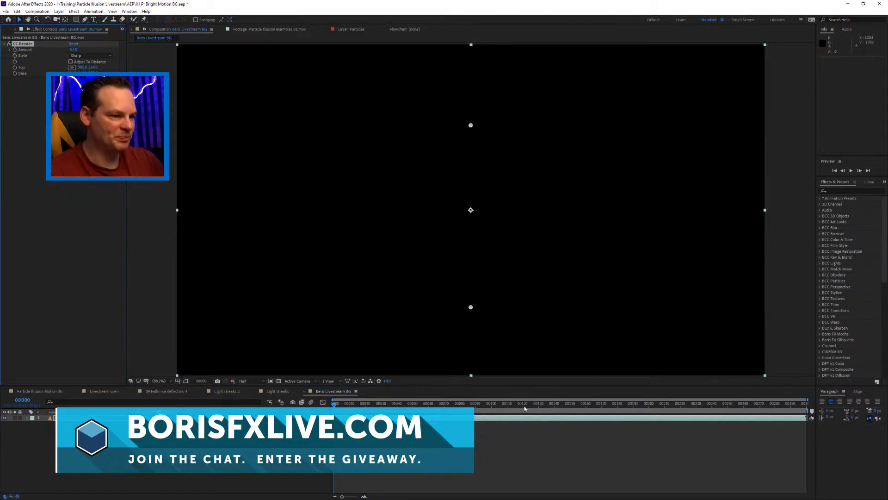
left_click(794, 404)
left_click_drag(798, 406, 811, 406)
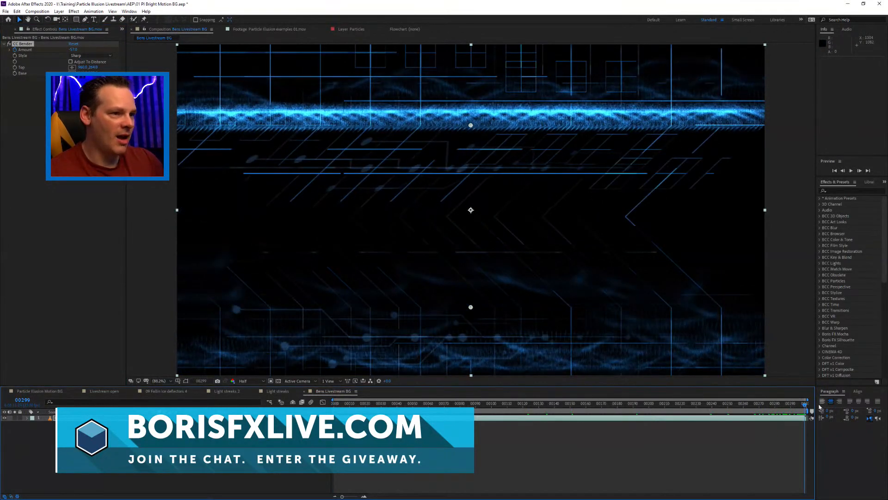
left_click_drag(73, 50, 111, 53)
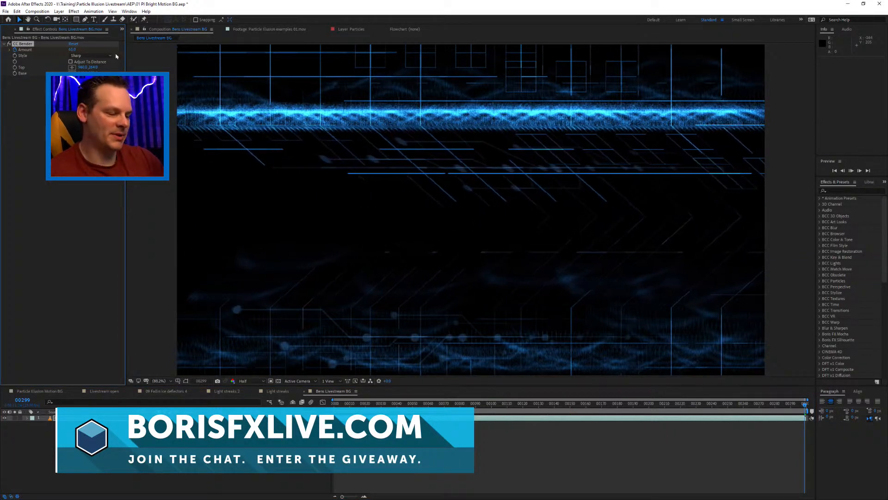
key("space")
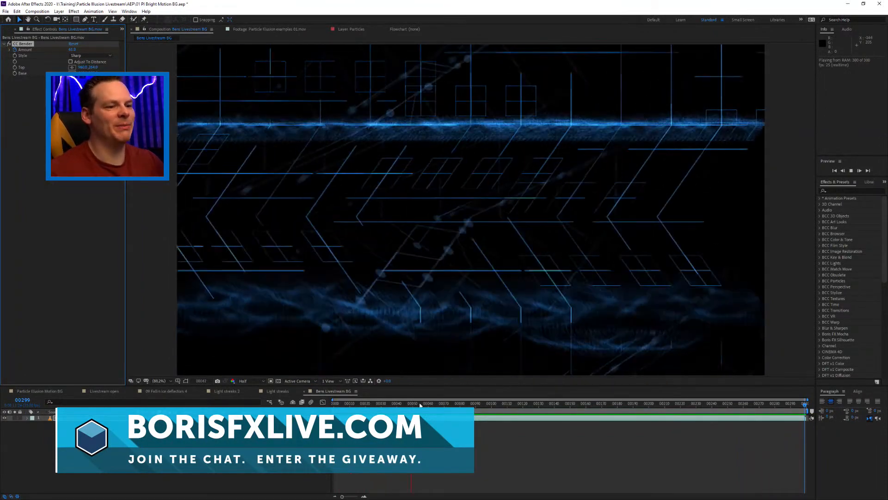
key("space")
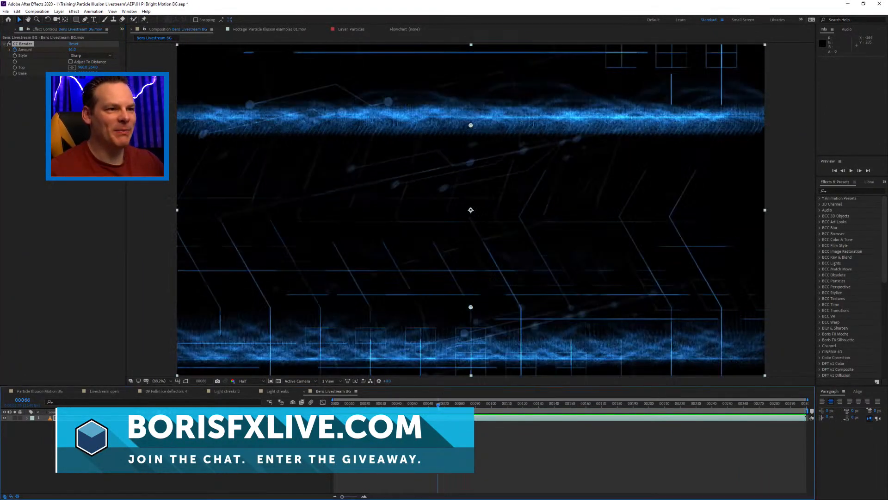
key("space")
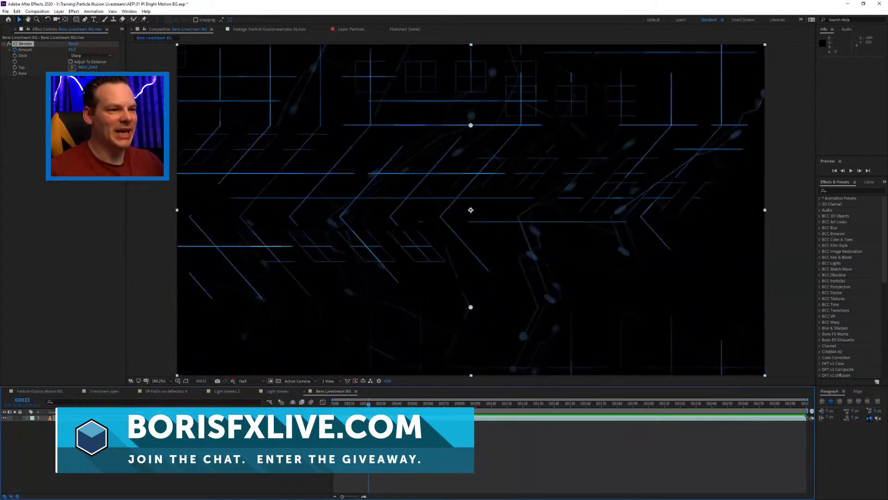
Step: Add an adjustment layer above the background clip and rename it "Blur"
key("ctrl+alt+y")
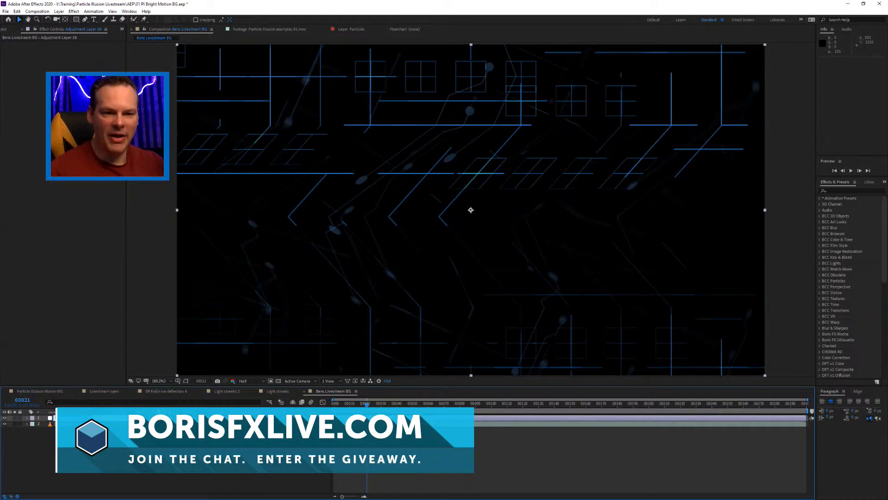
key("Return")
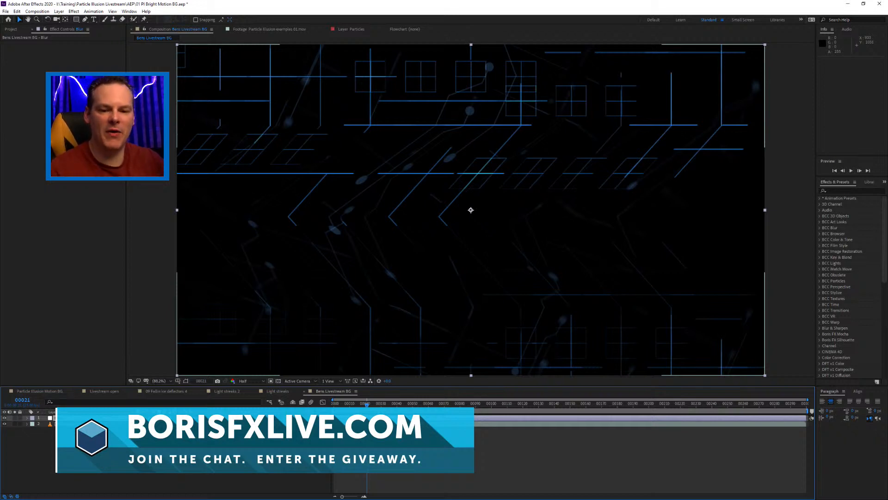
Step: Apply the Curves effect to the adjustment layer above the background clip and rename the layer "CC"
left_click(73, 12)
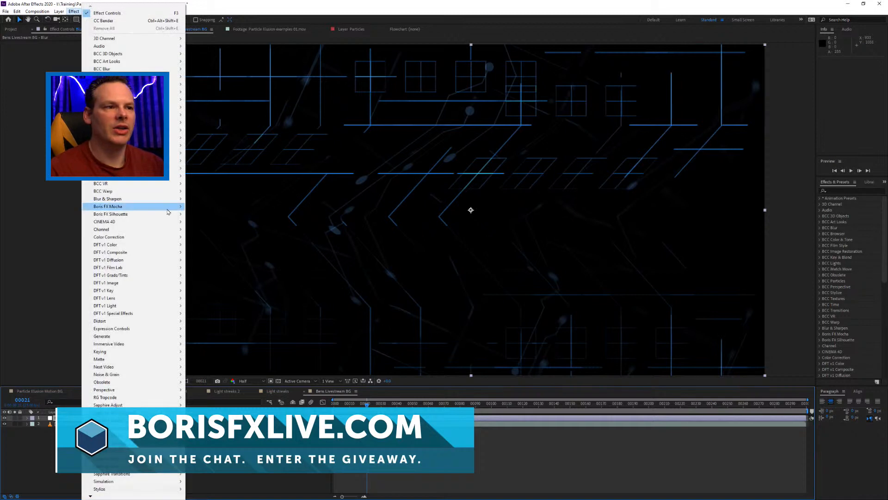
mouse_move(155, 238)
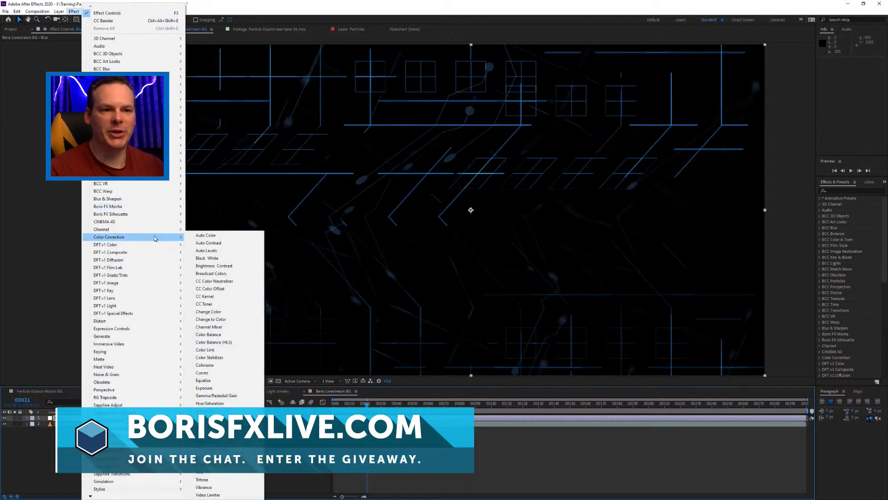
left_click(217, 373)
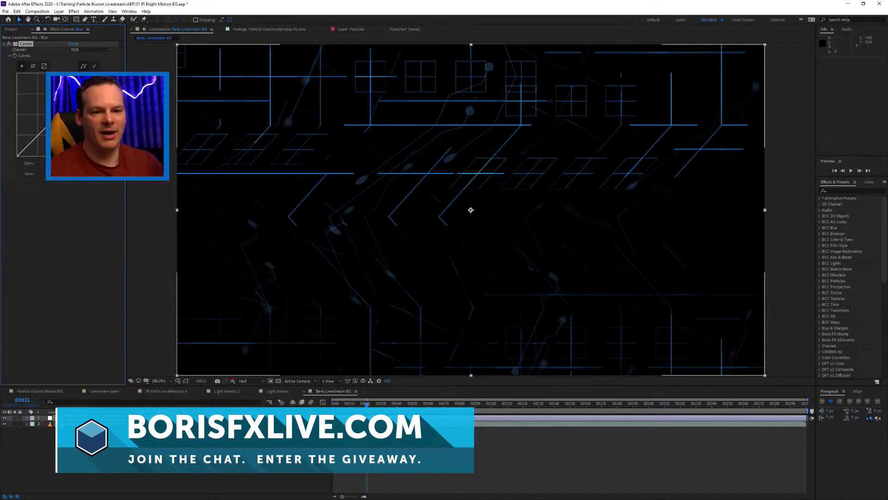
left_click(74, 417)
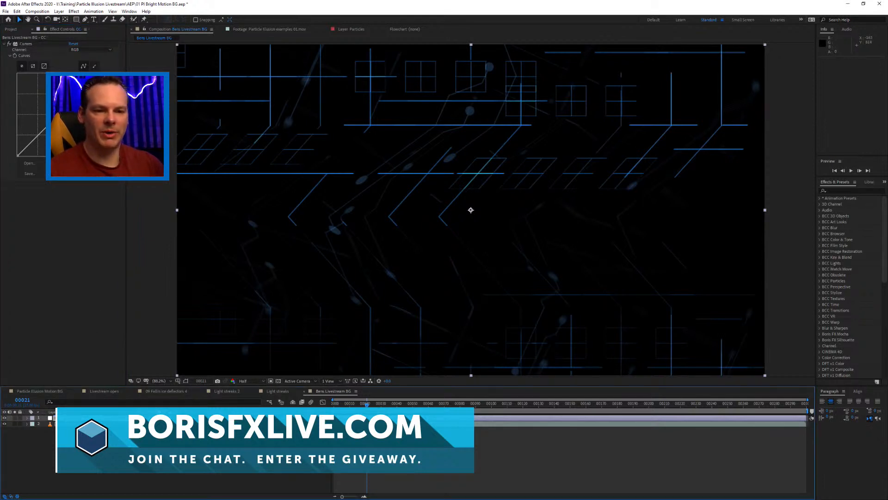
Step: Add another adjustment layer above the CC layer and name it "Blur"
left_click(73, 11)
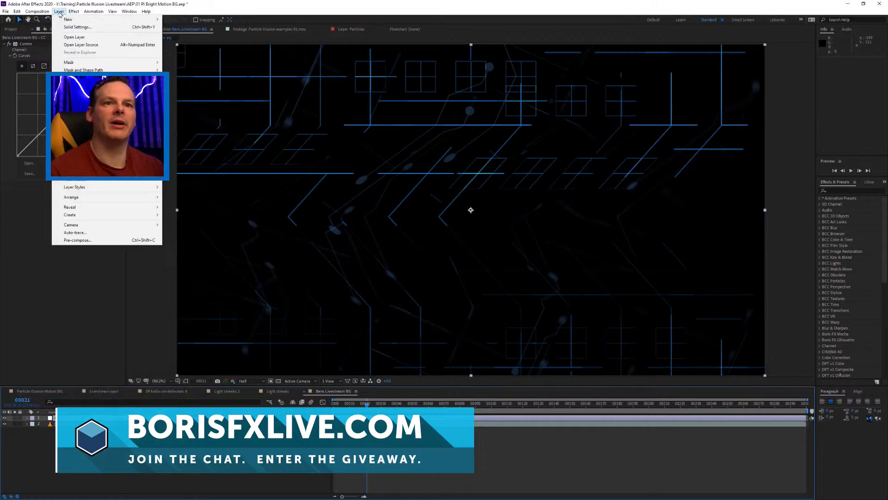
mouse_move(76, 21)
left_click(215, 65)
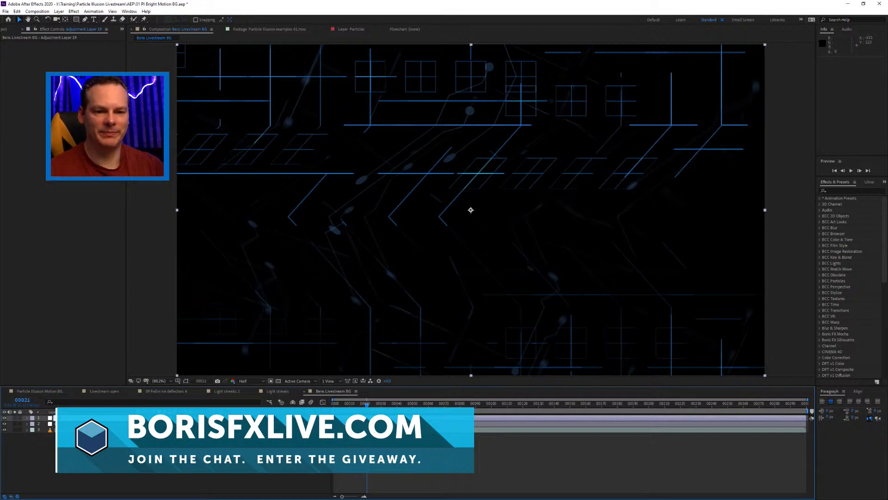
key("Return")
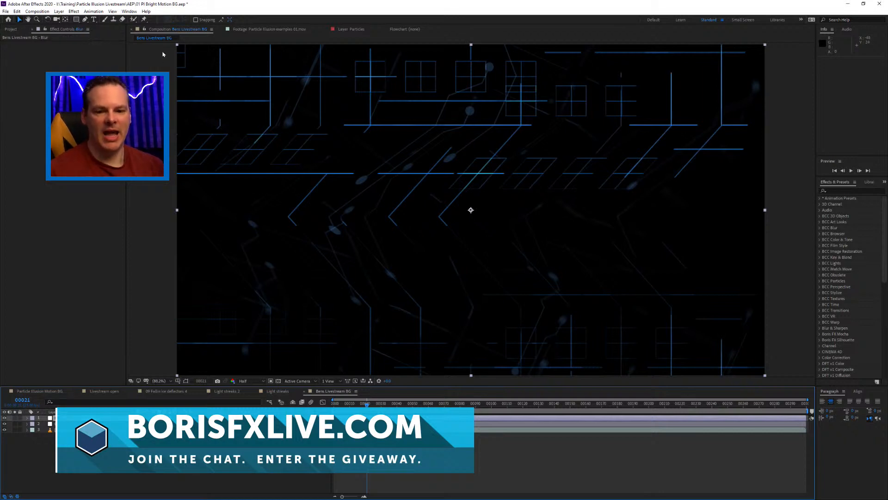
Step: Apply the Fast Box Blur effect to the Blur adjustment layer
left_click(74, 11)
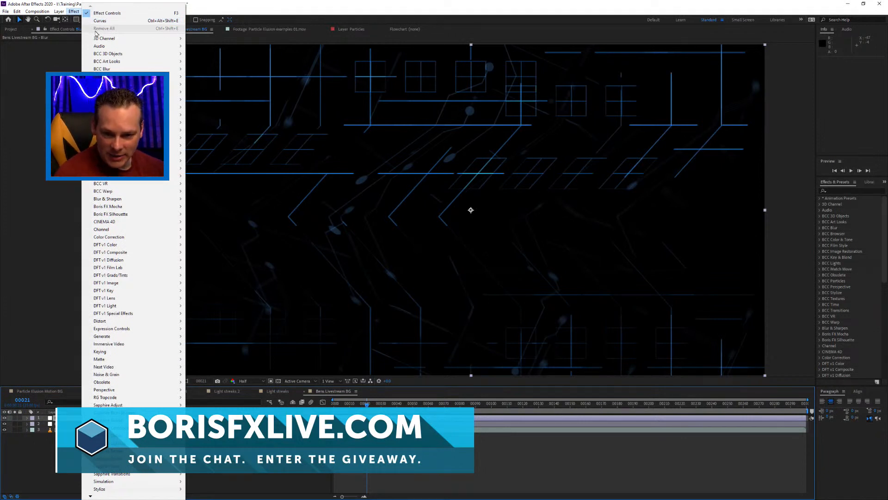
mouse_move(139, 138)
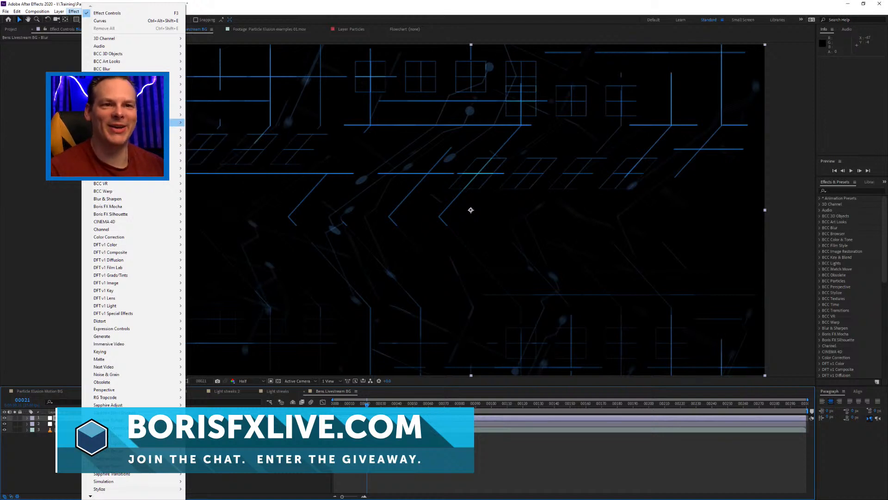
mouse_move(171, 69)
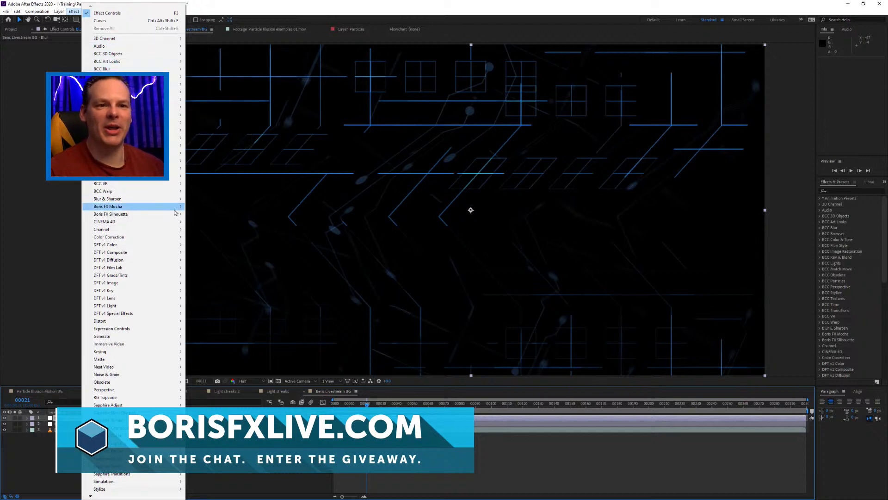
mouse_move(174, 199)
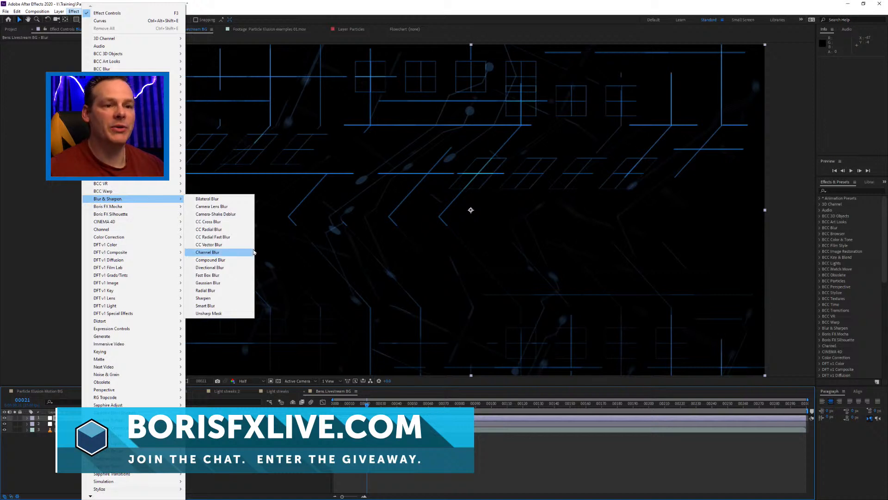
left_click(243, 276)
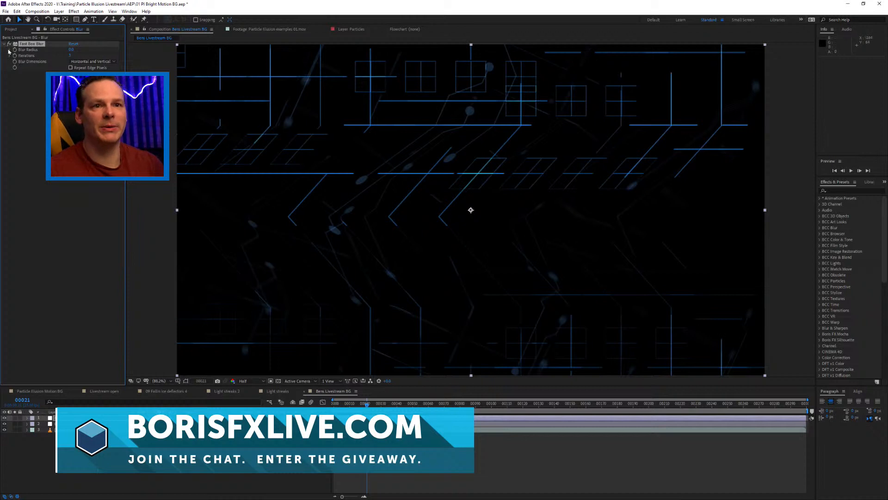
Step: Raise the Fast Box Blur radius in two stages and set the Blur layer's blend mode to Lighten
mouse_move(72, 49)
left_mouse_down()
mouse_move(100, 52)
mouse_move(77, 54)
left_mouse_up()
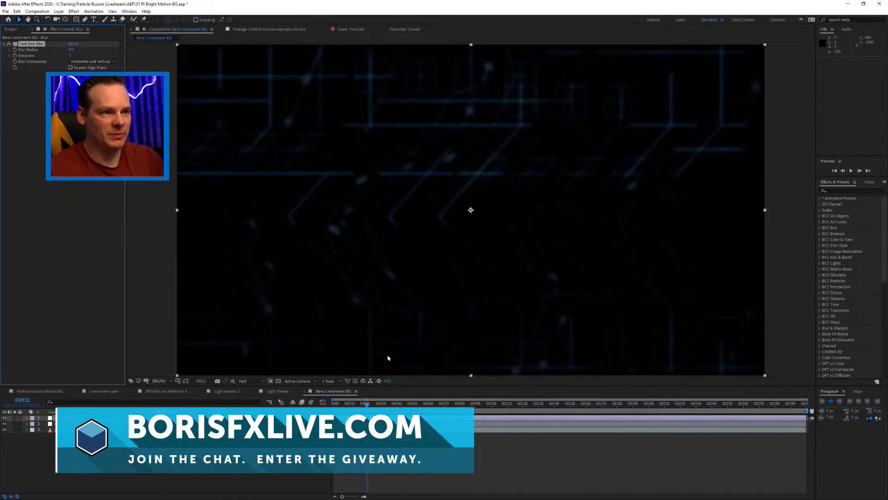
left_click_drag(73, 49, 76, 49)
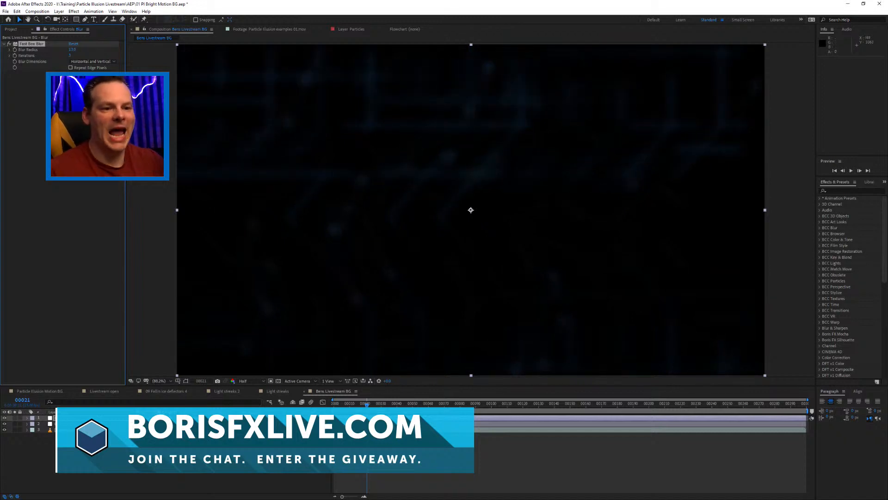
left_click(199, 417)
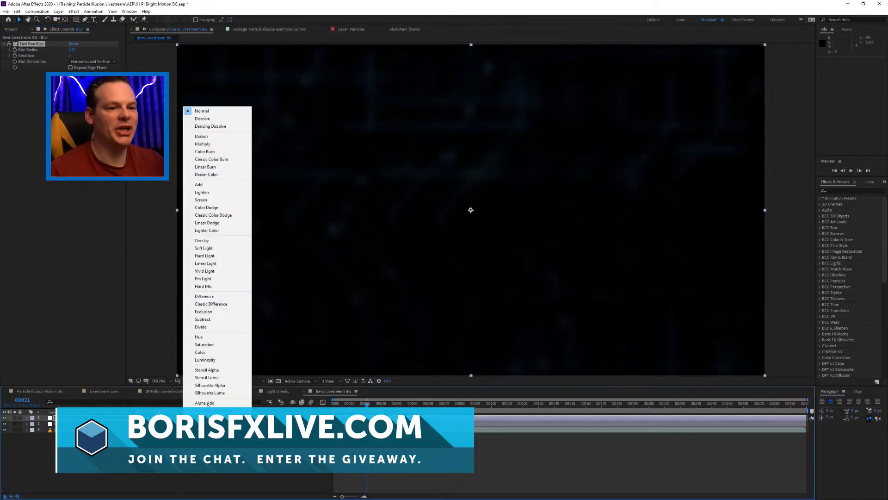
left_click(238, 194)
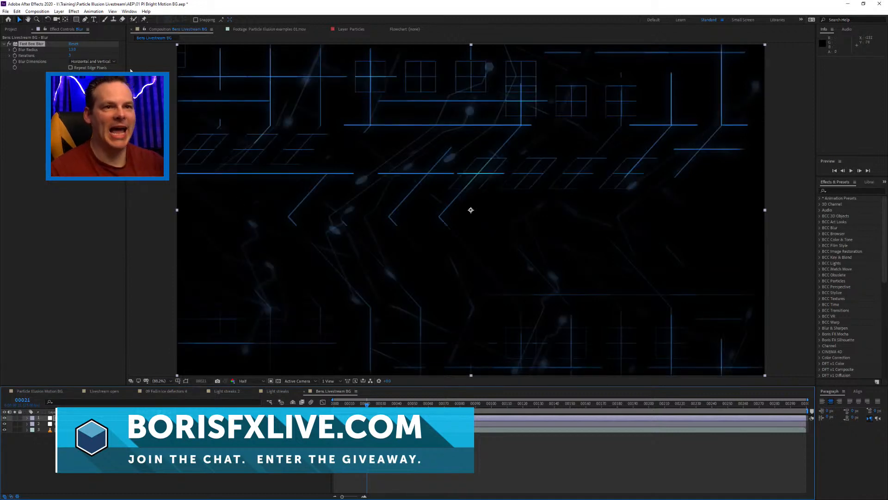
Step: Shape the CC layer's RGB curve for more contrast, raising the brighter tones and pulling down the shadows
left_click(83, 424)
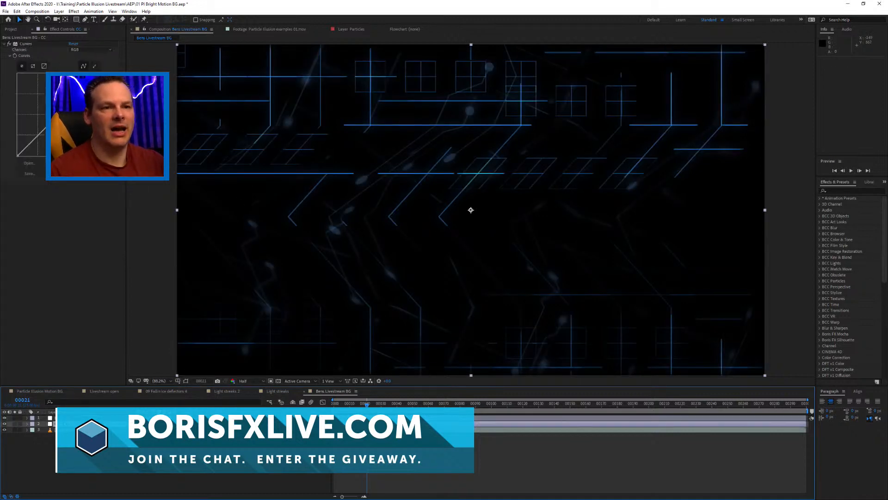
left_click_drag(62, 111, 59, 98)
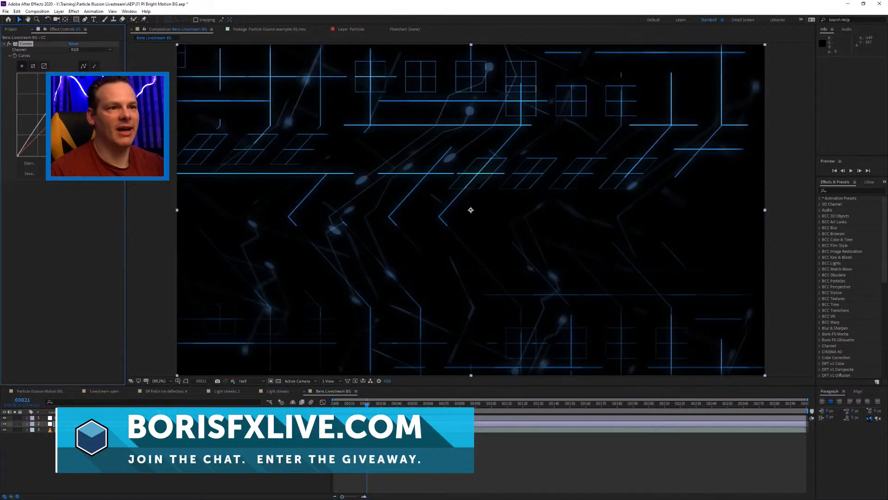
left_click_drag(32, 135, 38, 139)
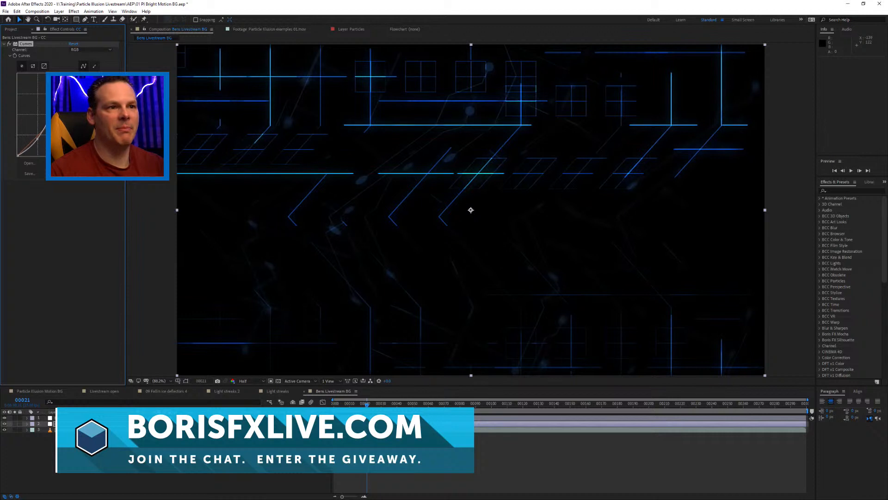
left_click_drag(35, 140, 35, 140)
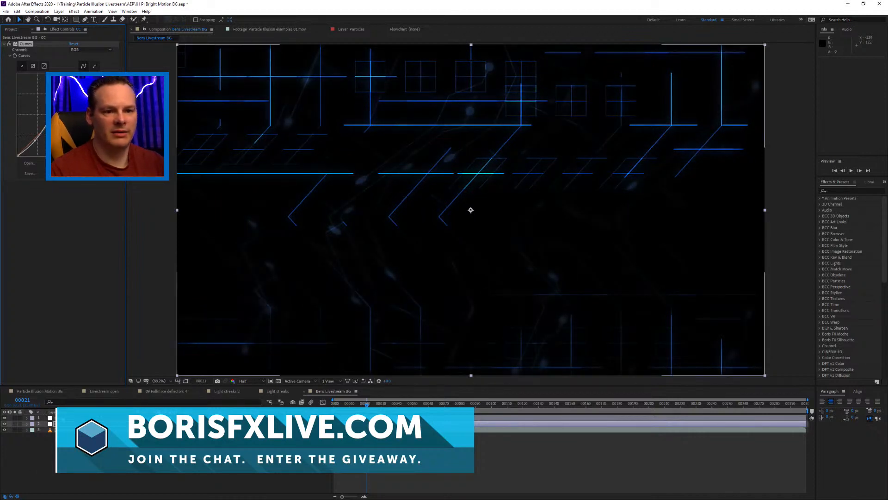
Step: Strongly increase the Blur layer's Fast Box Blur radius and preview the glow on a brighter part of the animation
left_click(63, 418)
left_click_drag(72, 50, 42, 54)
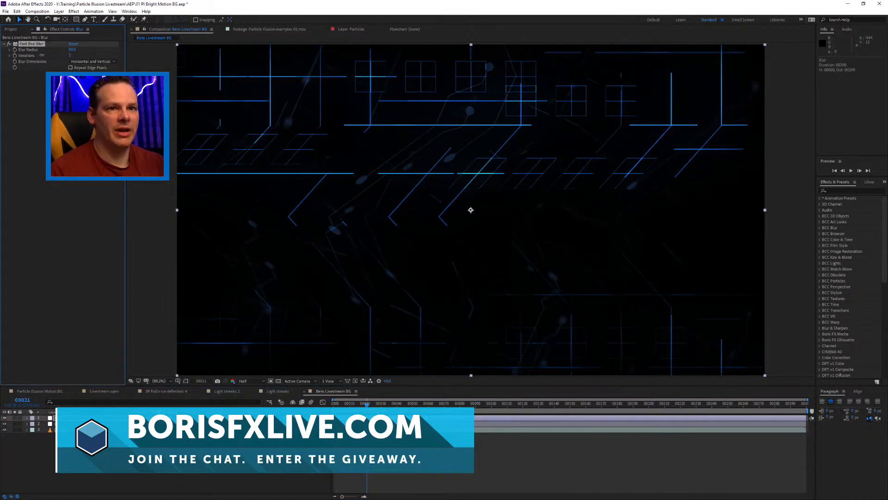
key("space")
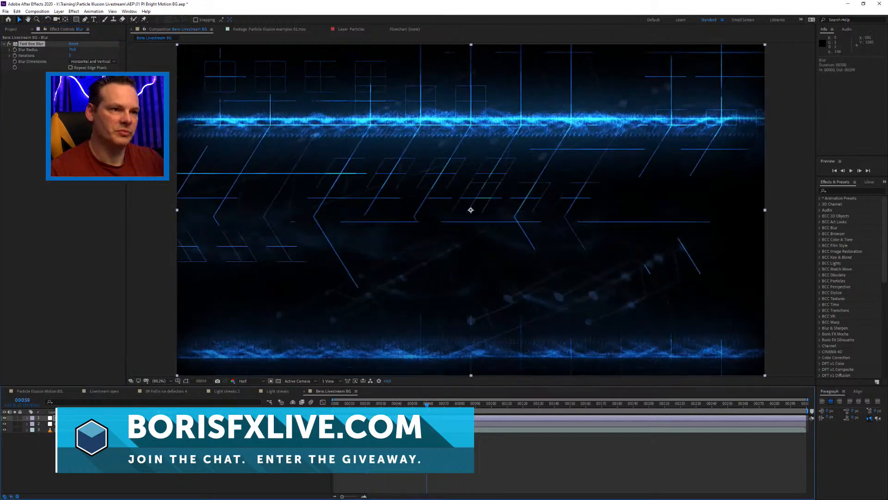
left_click_drag(427, 405, 422, 404)
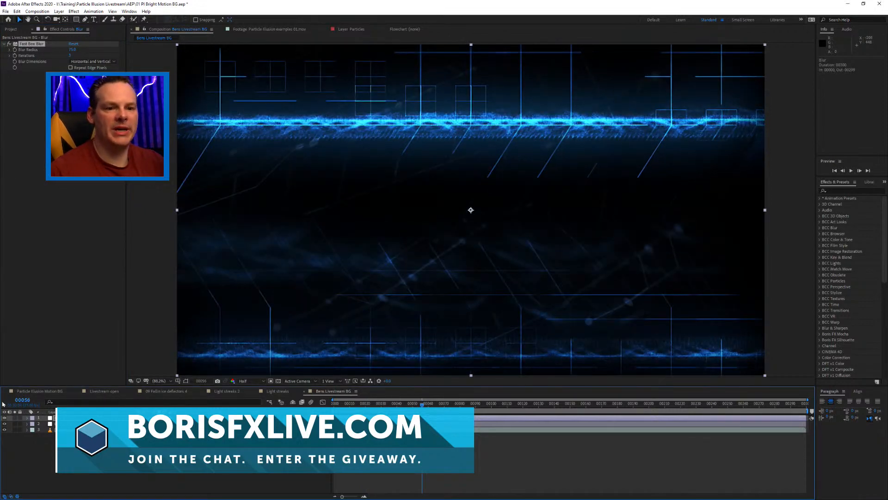
Step: Compare the image with the Blur layer hidden and shown, and check the glow around frame 130
left_click(4, 418)
left_click(5, 418)
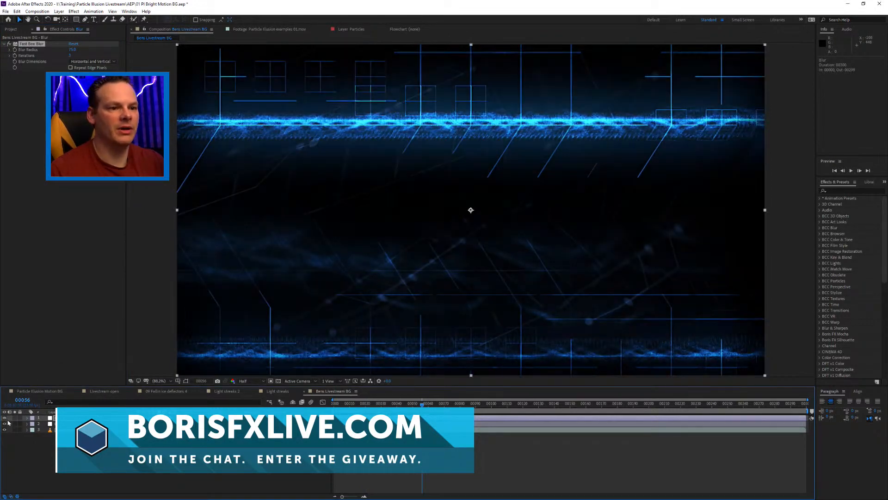
left_click(6, 418)
left_click(5, 419)
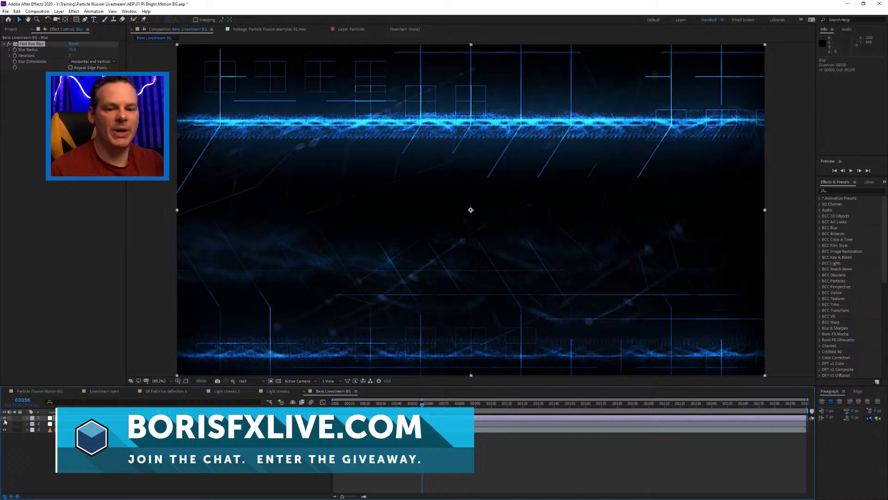
left_click(4, 418)
left_click(5, 418)
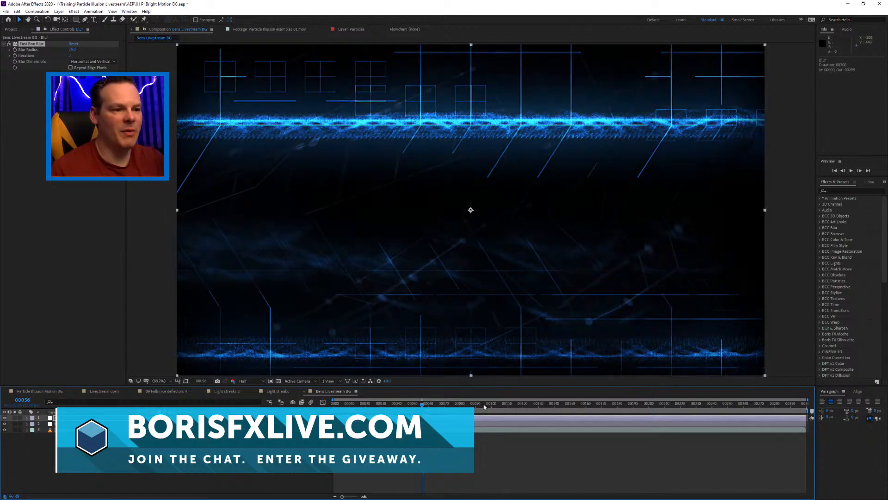
left_click_drag(485, 406, 545, 412)
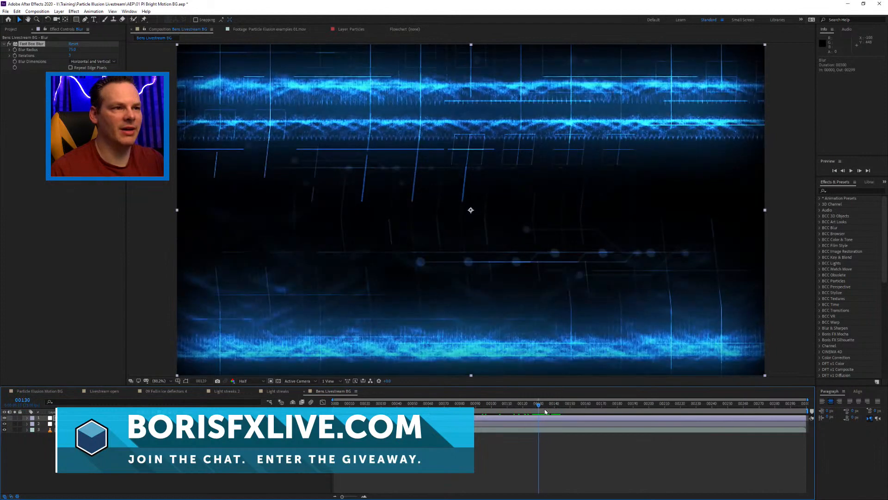
Step: Add an adjustment layer at the top of the layer stack and rename it "Scanlines"
left_click(87, 461)
key("ctrl+alt+y")
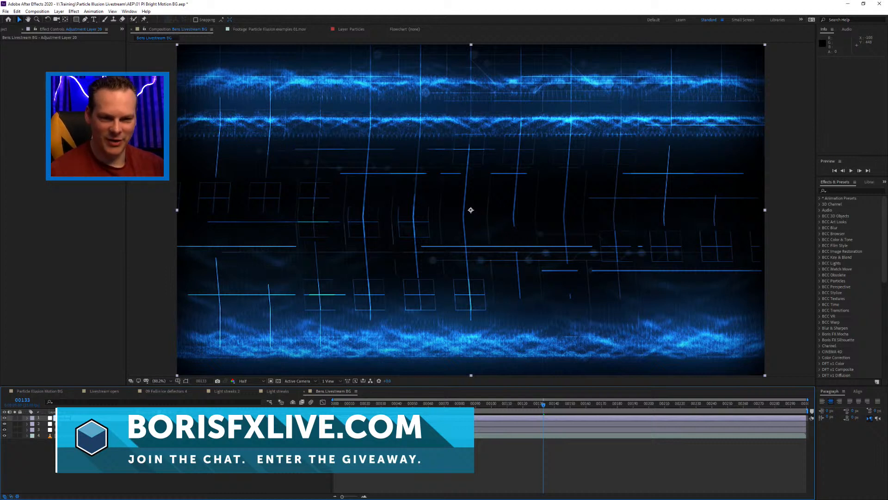
key("Return")
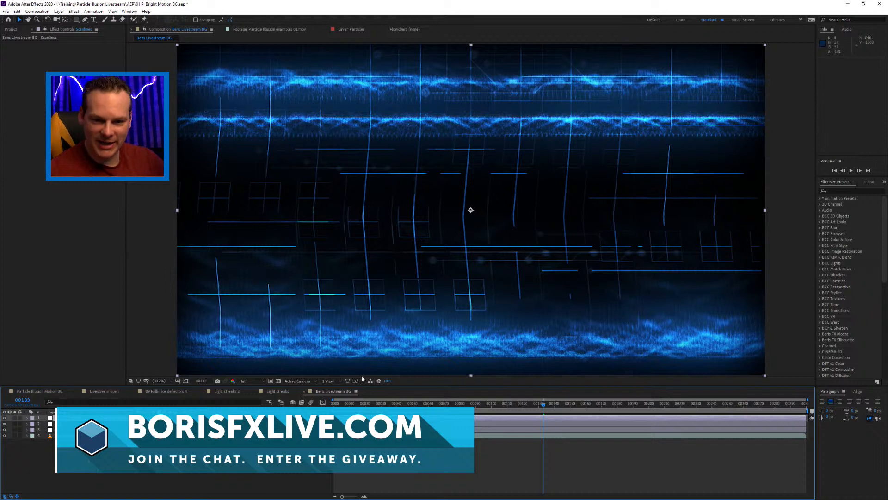
Step: Search the effects and presets for "scan" and apply the Block Dissolve - scanlines preset to the Scanlines layer
left_click(837, 190)
type("scan")
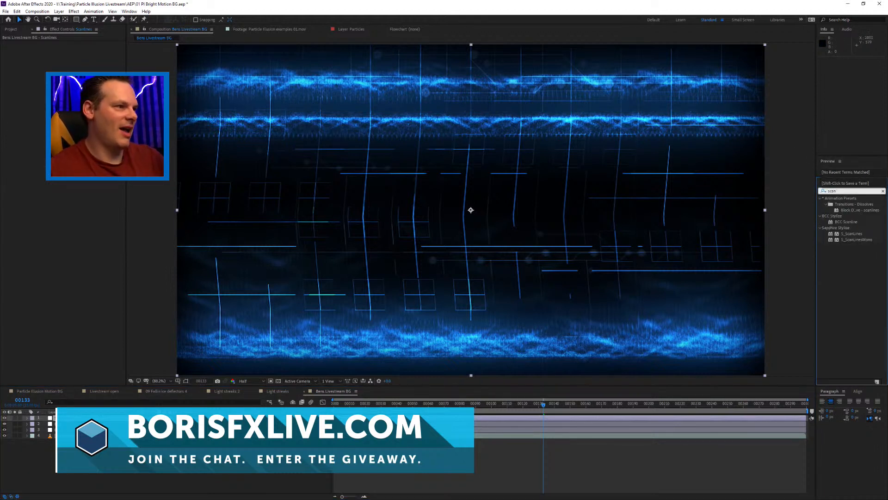
key("Return")
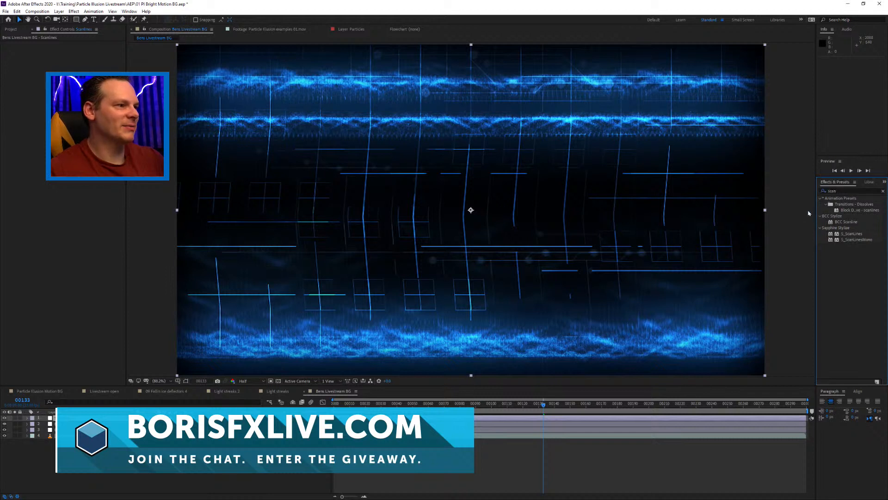
left_click_drag(815, 210, 778, 210)
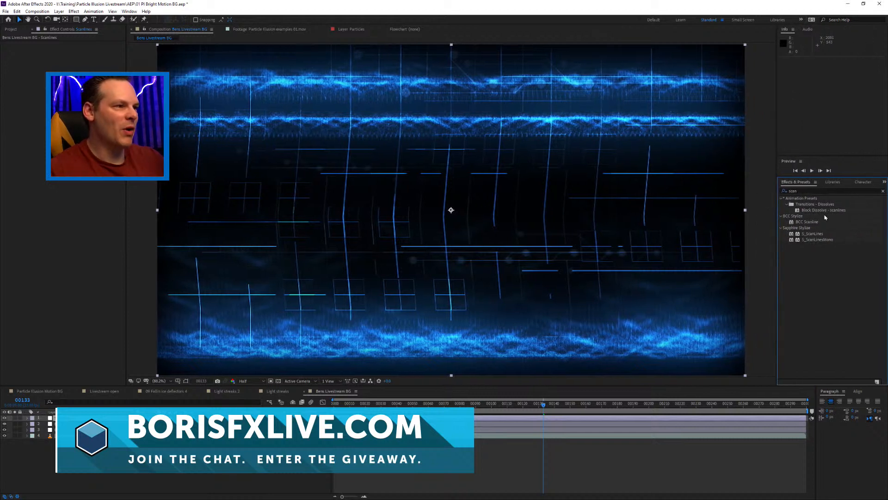
left_click_drag(836, 211, 93, 417)
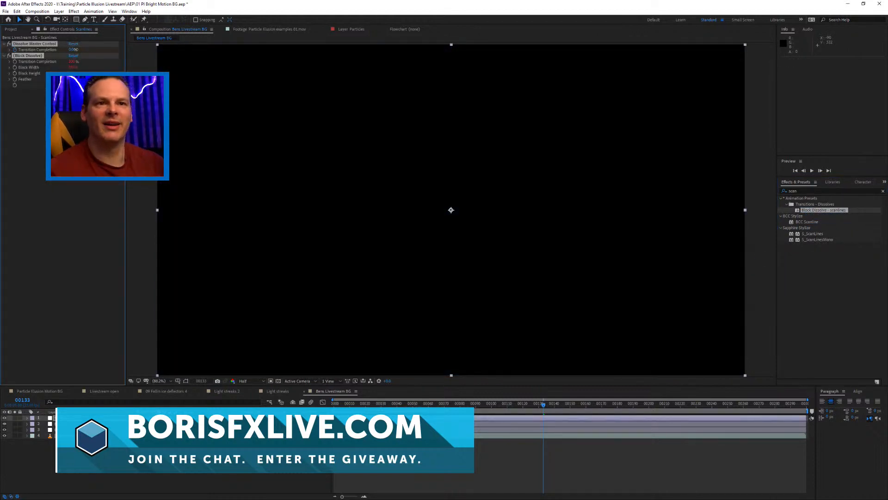
Step: Raise the Dissolve Master Control's Transition Completion until the scanlines break up the image, and check nearby frames
left_click_drag(75, 50, 86, 50)
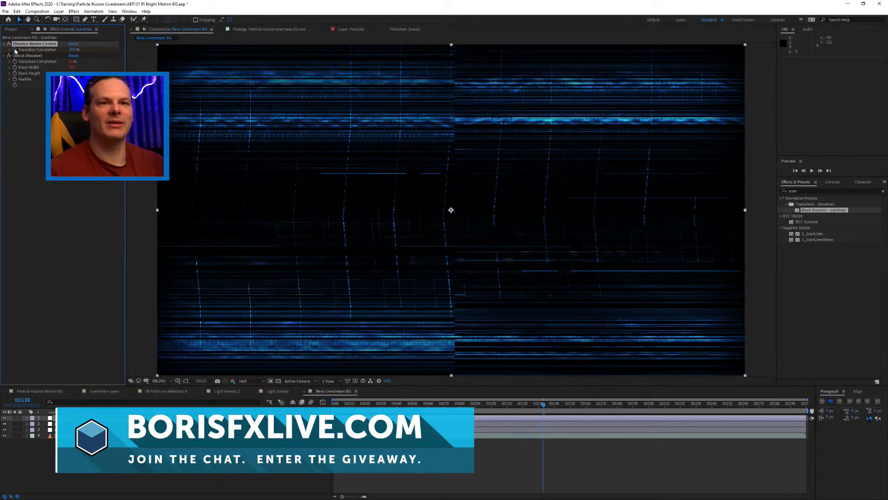
mouse_move(542, 407)
left_mouse_down()
mouse_move(624, 408)
mouse_move(541, 408)
left_mouse_up()
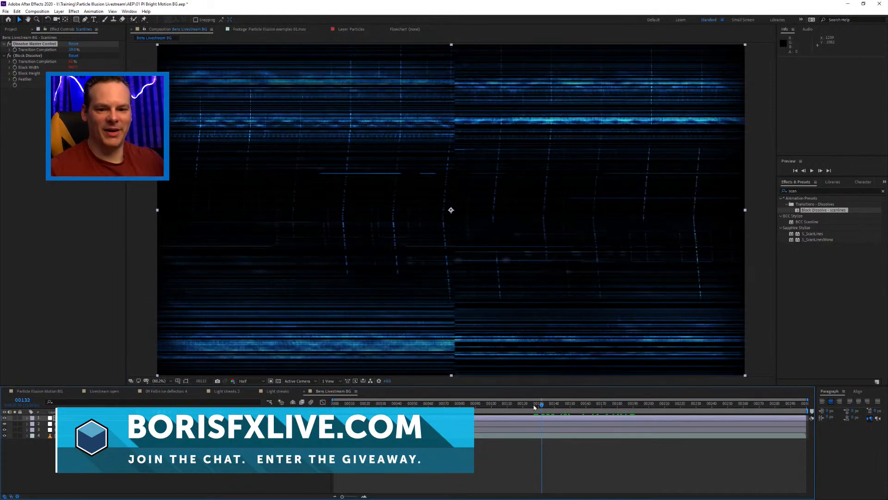
Step: Add an adjustment layer at the top of the layer stack and rename it "Glow"
left_click(132, 304)
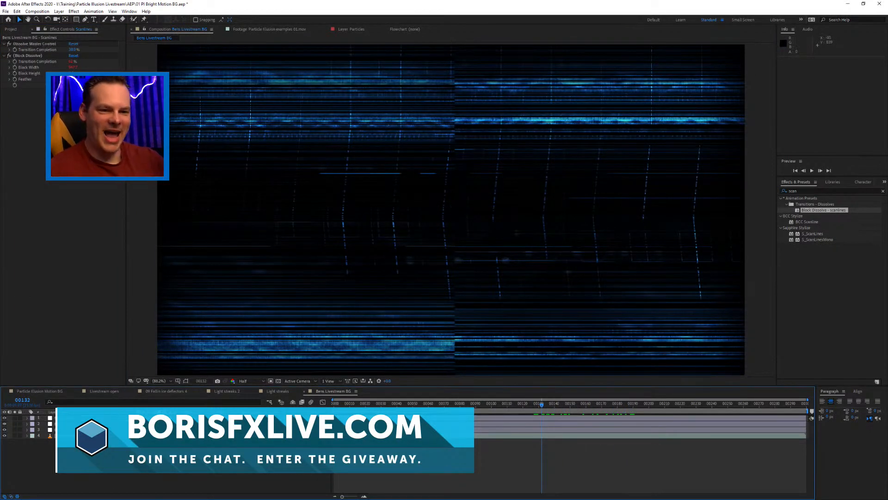
key("ctrl+alt+y")
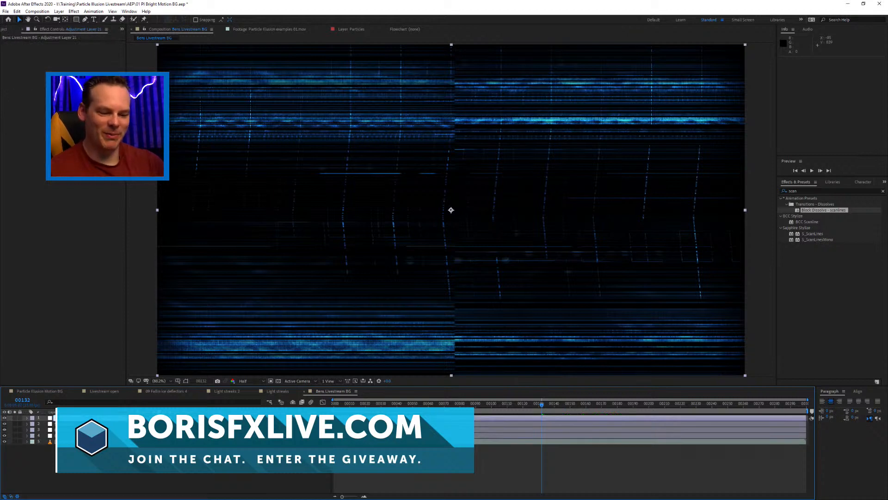
key("Return")
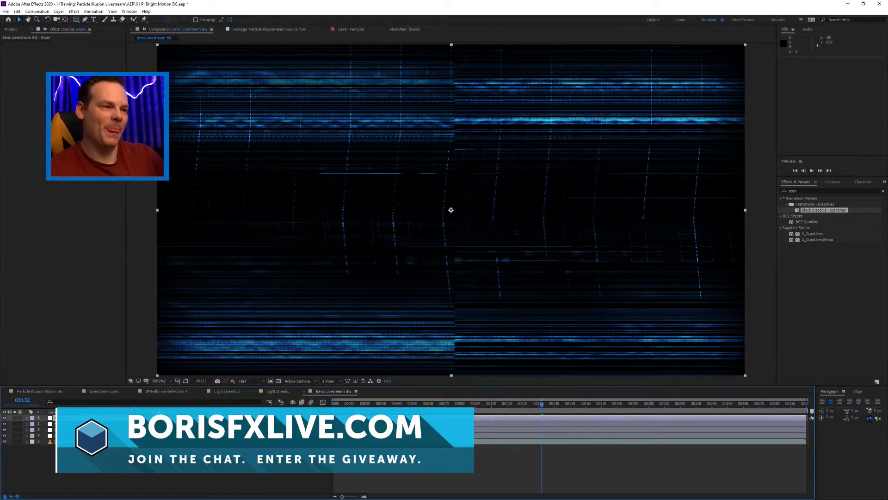
Step: Search the effects and presets for "glow" and apply the Stylize Glow effect to the Glow layer
left_click(801, 191)
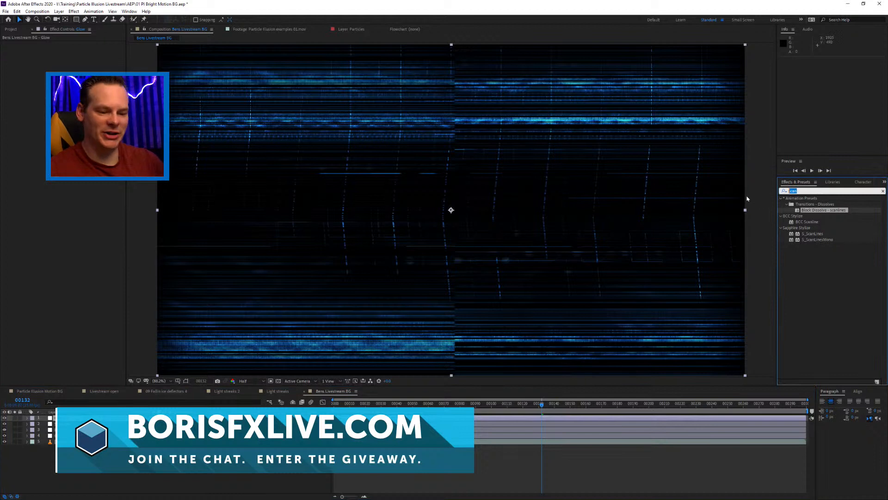
type("glo")
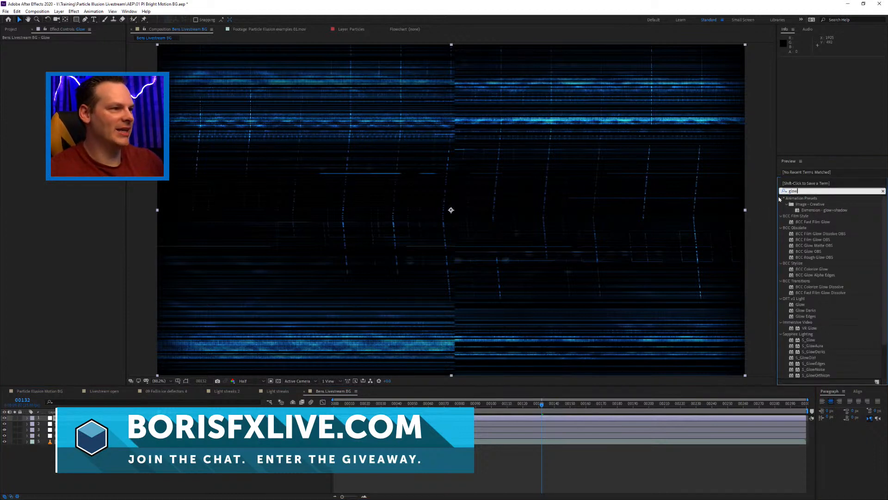
type("w")
left_click(781, 198)
left_click(781, 204)
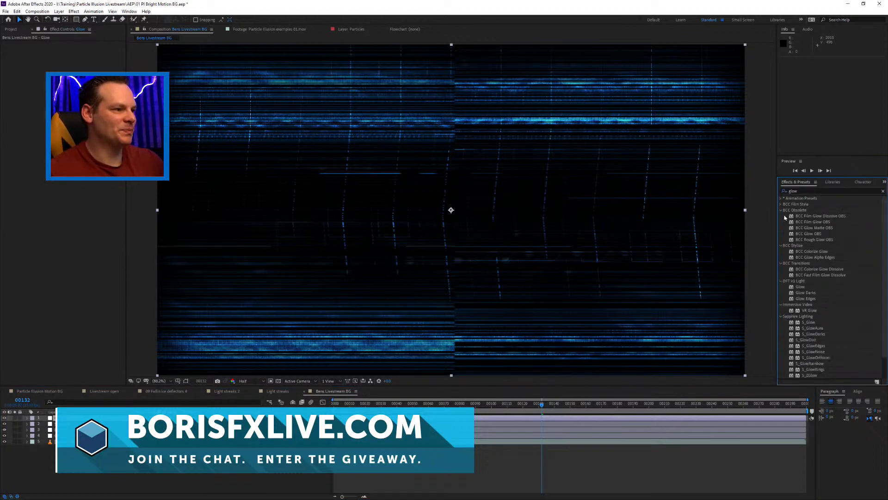
scroll(865, 324, "down", 2)
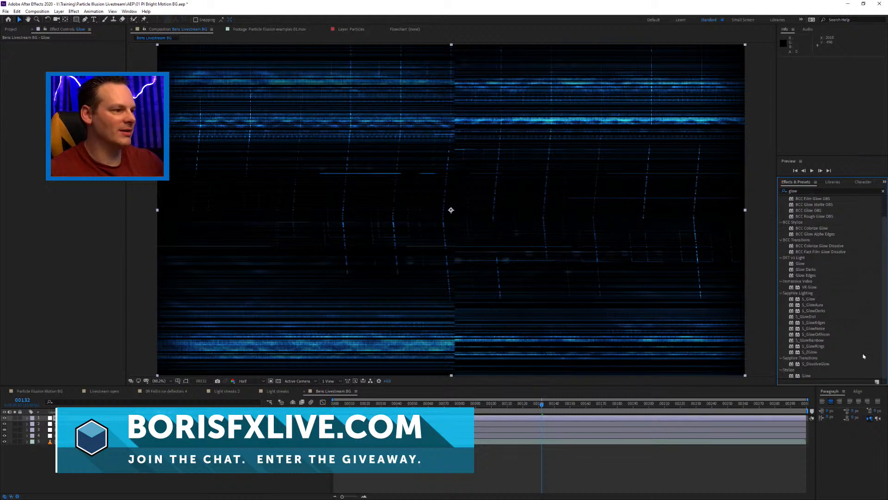
double_click(805, 375)
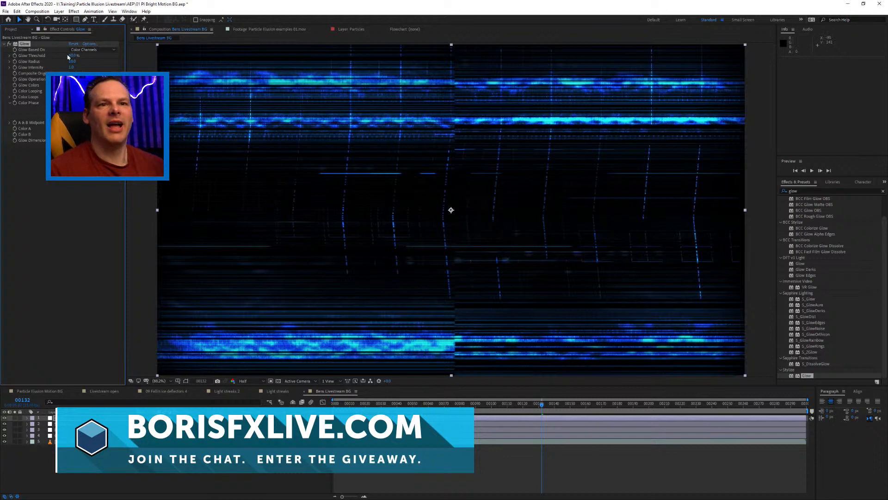
Step: Increase the Glow Radius strongly to spread the glow across the image, and check it in playback and around frames 106 to 134
left_click_drag(85, 61, 141, 66)
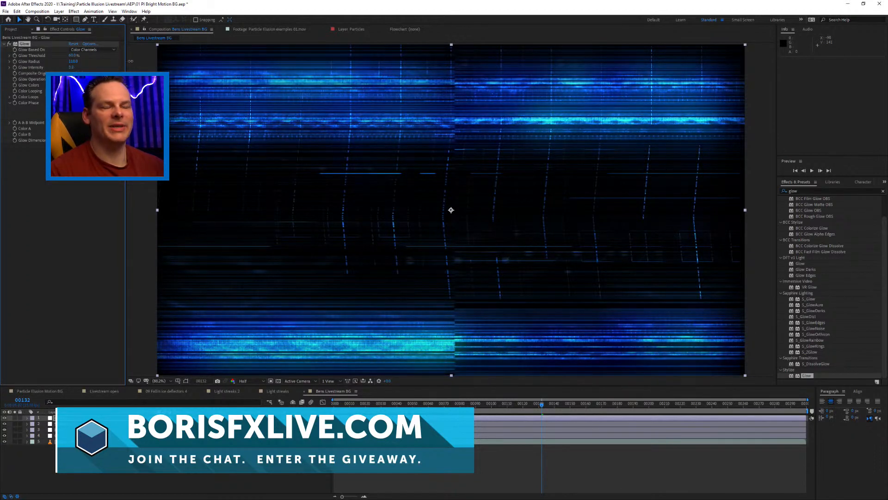
left_click_drag(74, 62, 135, 62)
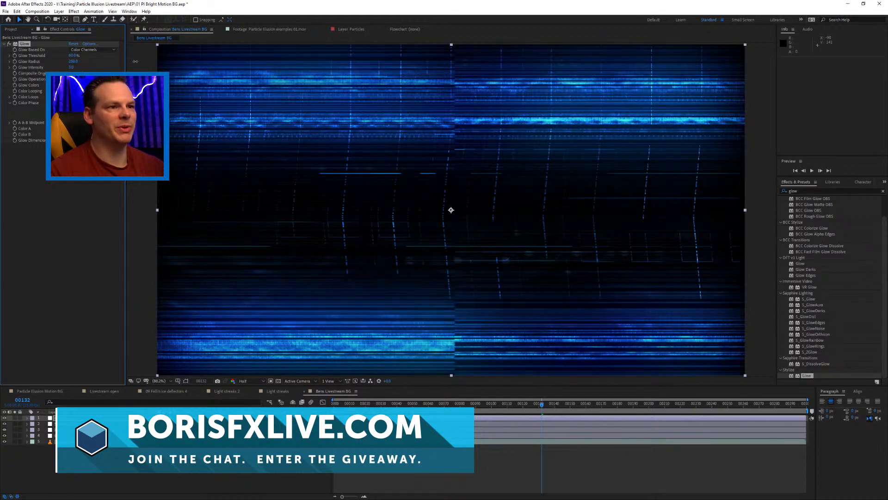
key("space")
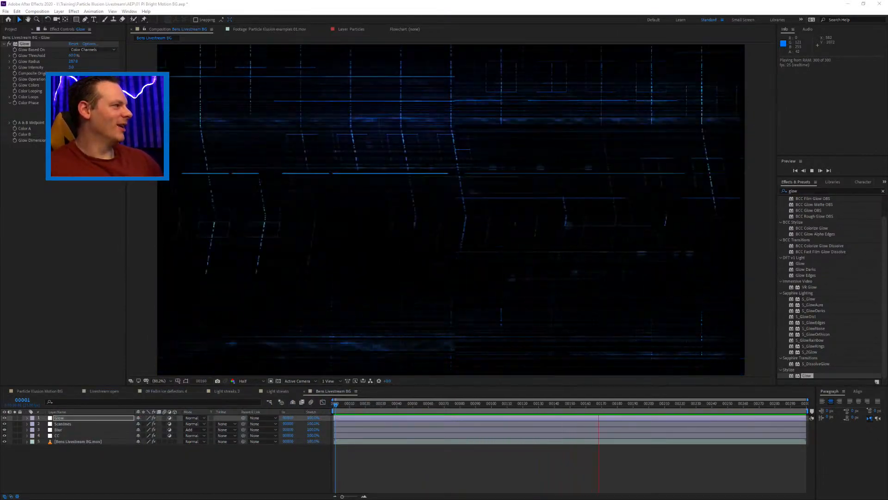
left_click(498, 404)
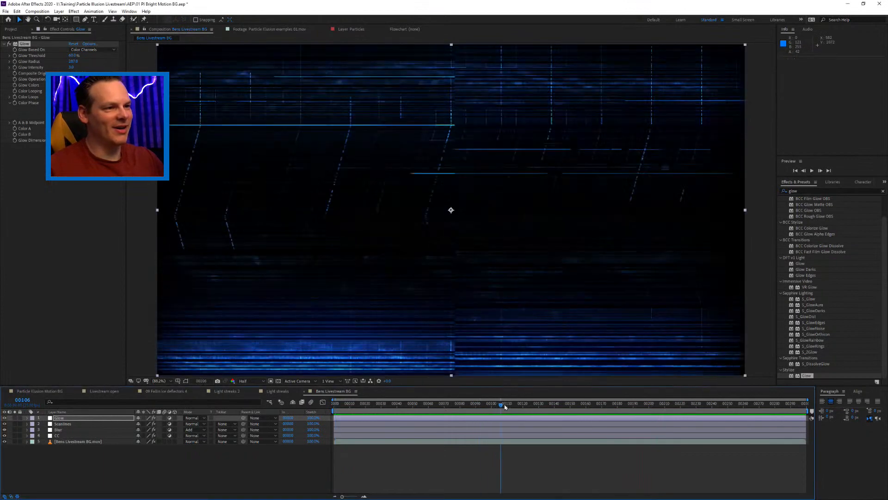
left_click_drag(498, 408, 546, 409)
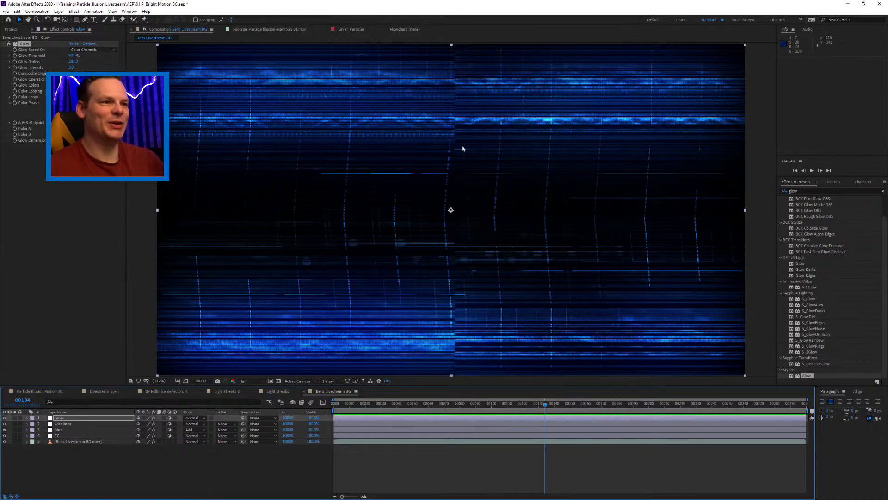
Step: Add a text layer reading "TRUN" over the background
key("ctrl+t")
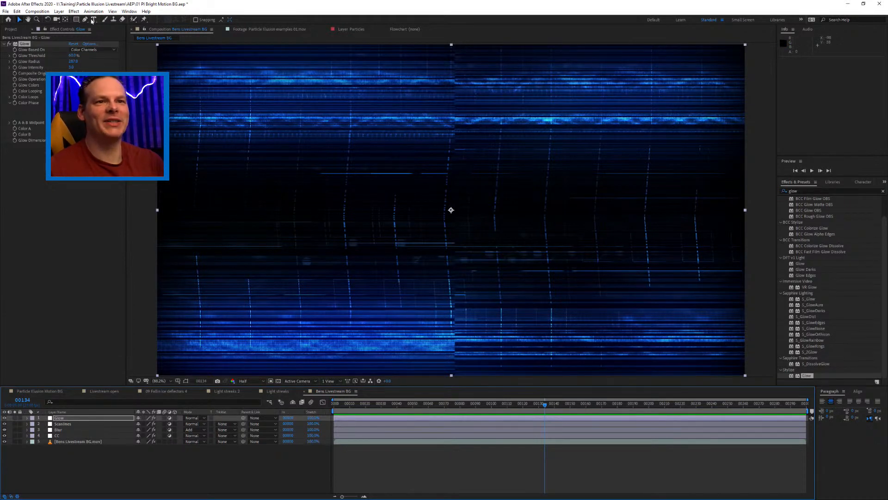
left_click(348, 207)
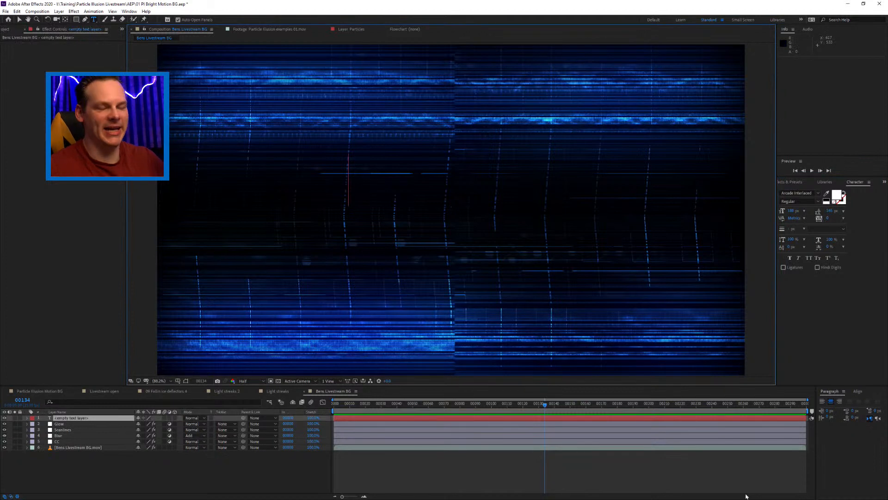
type("TR")
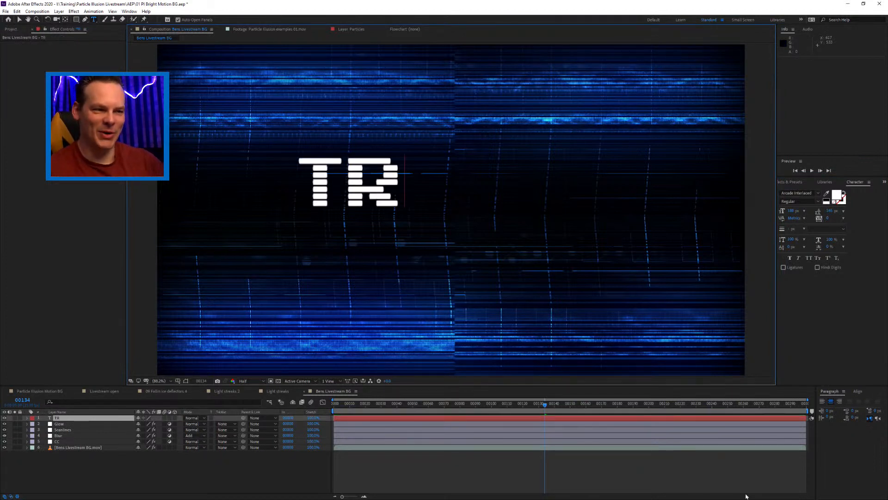
type("ANI")
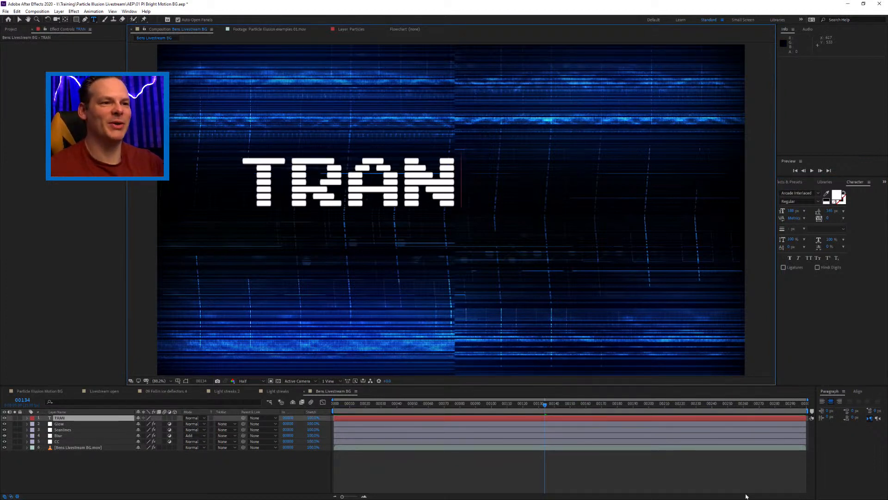
key("BackSpace")
key("BackSpace")
key("BackSpace")
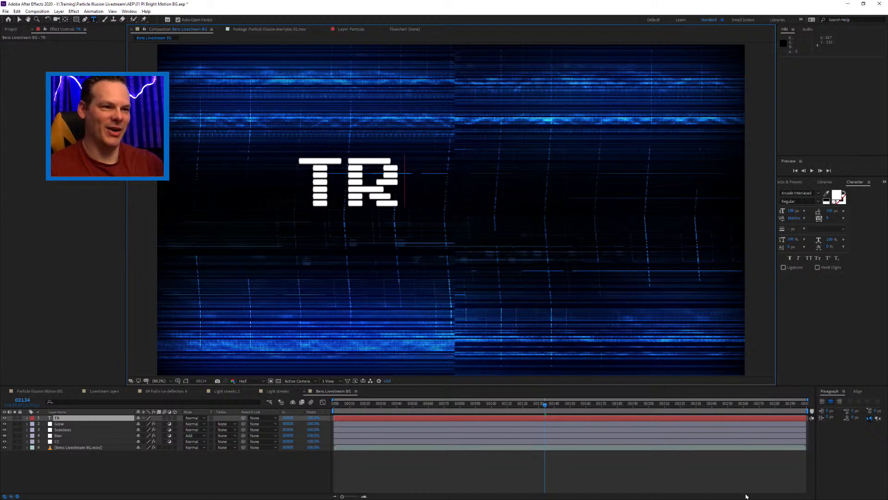
type("UN")
key("Escape")
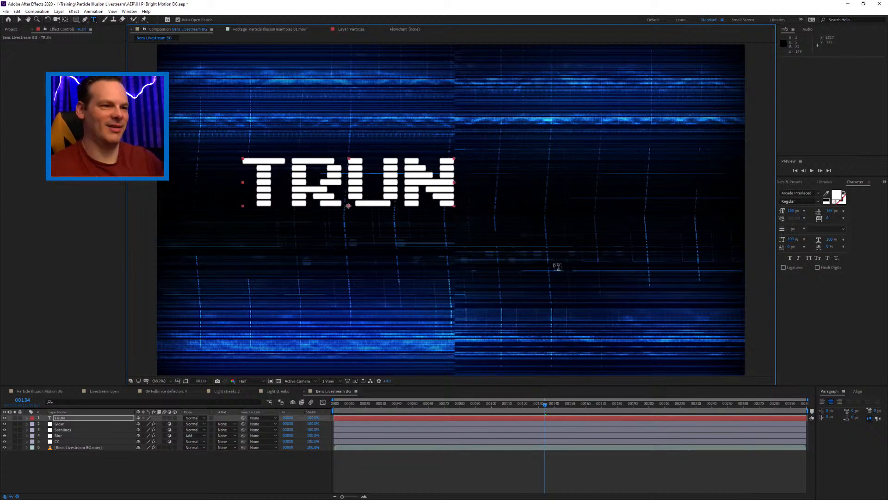
Step: Align the TRUN text horizontally and vertically to the centre of the composition
left_click(858, 392)
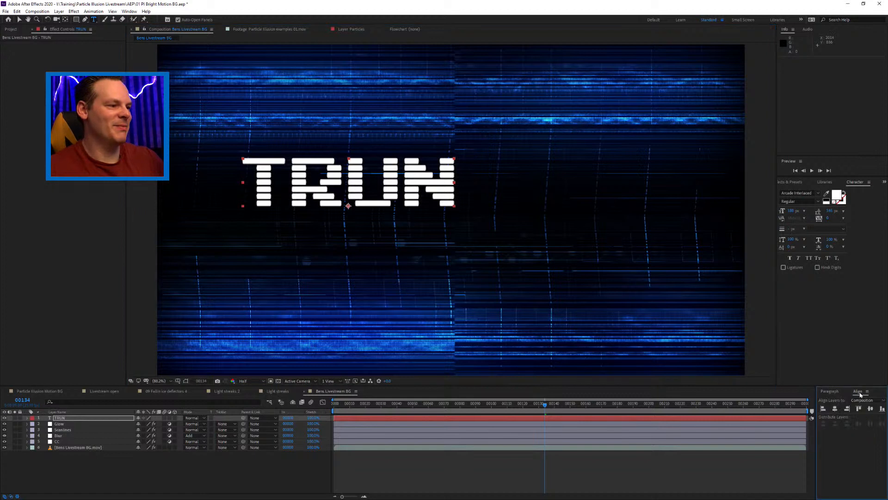
left_click(835, 408)
left_click(870, 408)
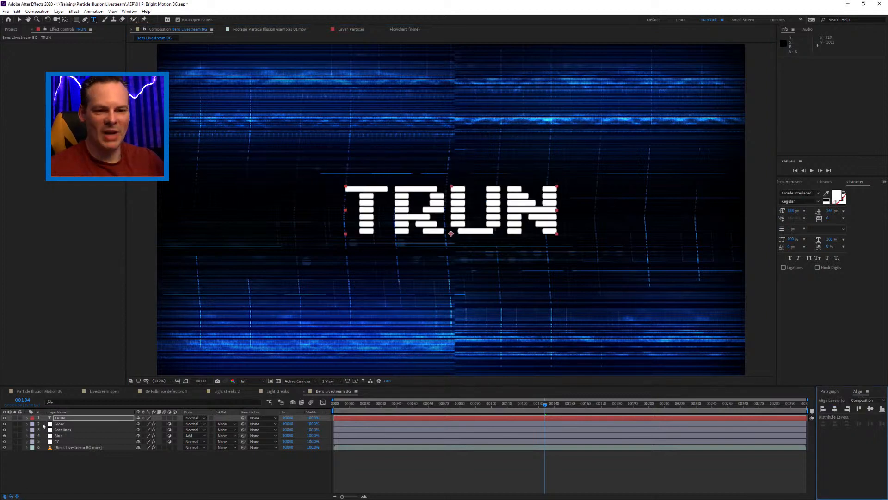
Step: Move the TRUN text layer below the Scanlines layer and play the composition from the first frame
mouse_move(68, 424)
left_mouse_down()
mouse_move(82, 446)
mouse_move(77, 427)
mouse_move(83, 434)
left_mouse_up()
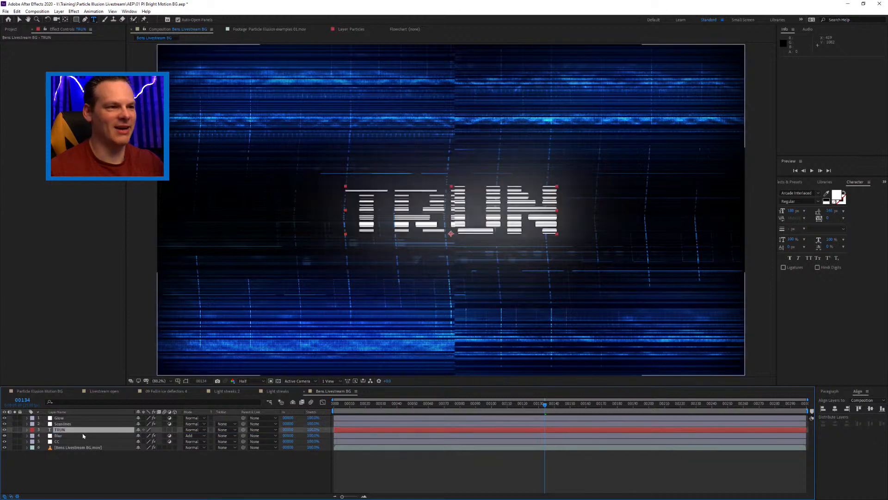
key("Home")
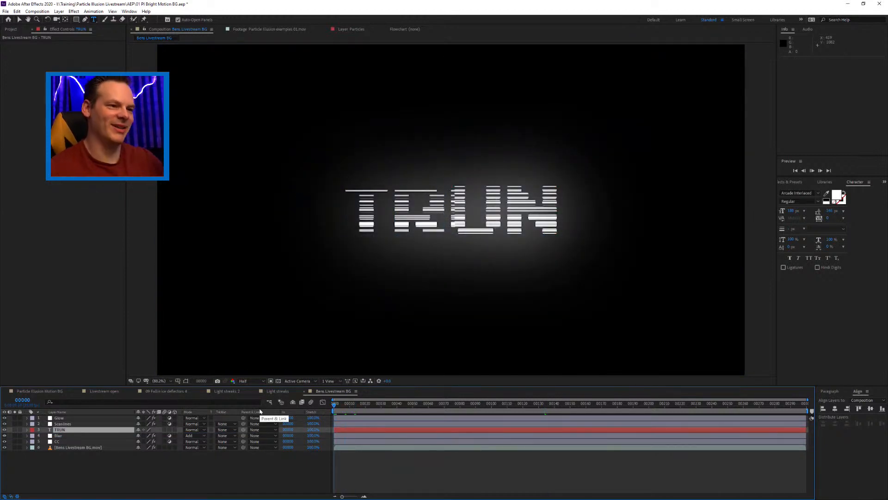
key("space")
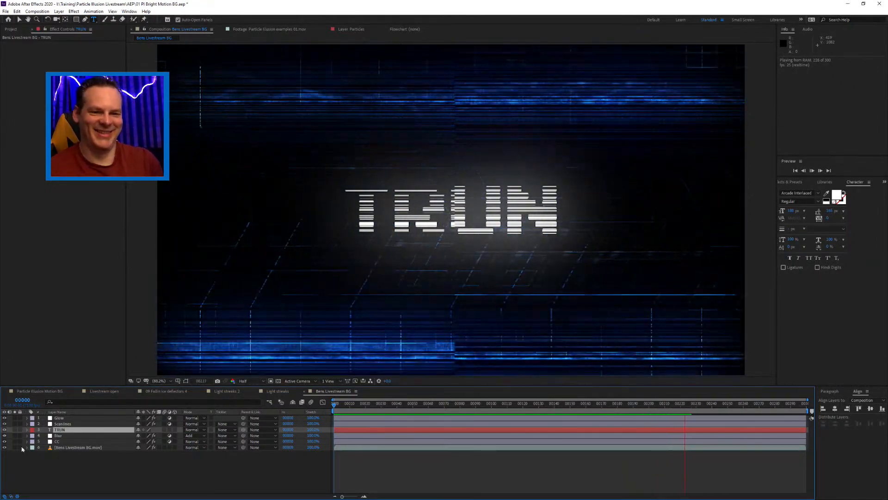
Step: Raise the Blue and Green channel curves in the CC layer's Curves effect
left_click(65, 441)
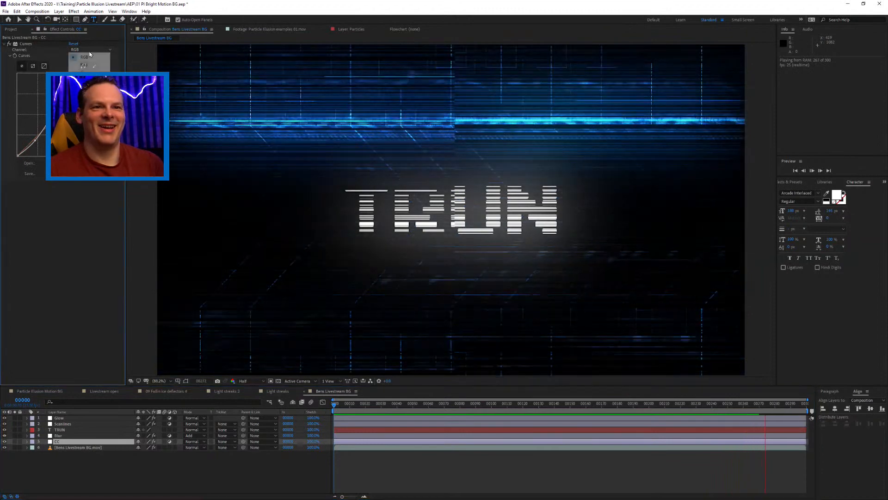
left_click(90, 50)
left_click(85, 80)
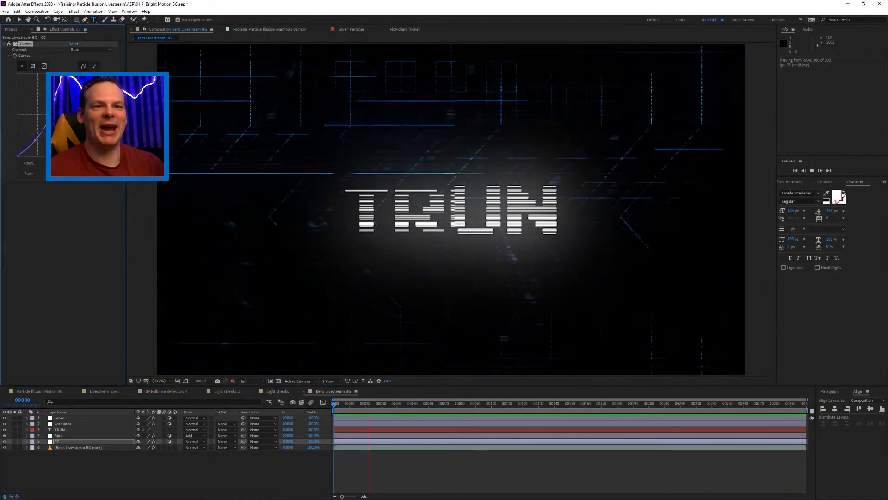
left_click_drag(57, 115, 54, 105)
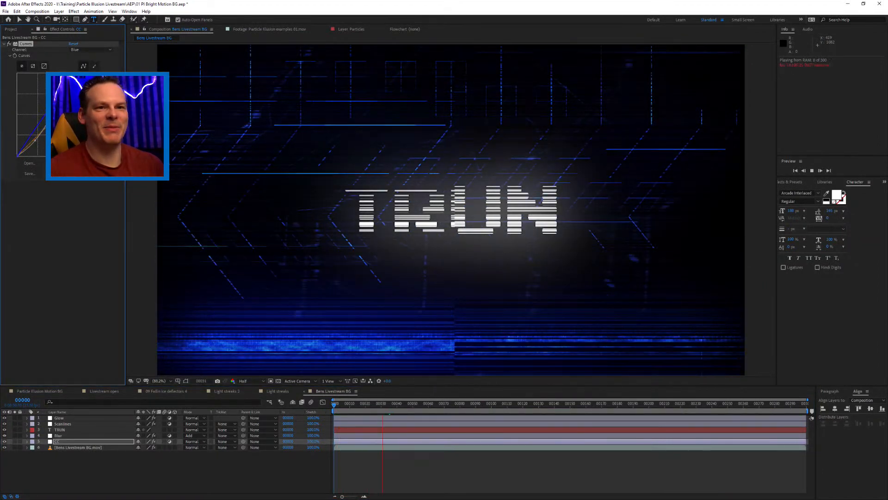
left_click(99, 50)
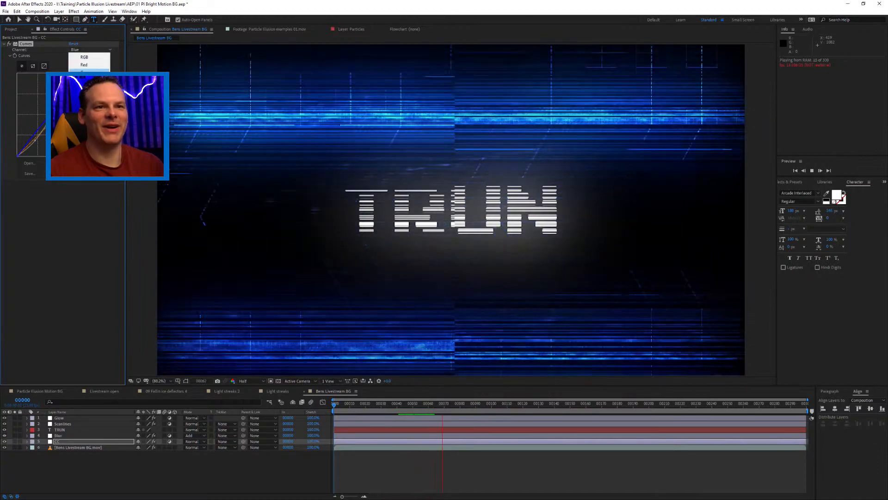
left_click(85, 73)
mouse_move(58, 114)
left_mouse_down()
mouse_move(63, 126)
mouse_move(57, 109)
left_mouse_up()
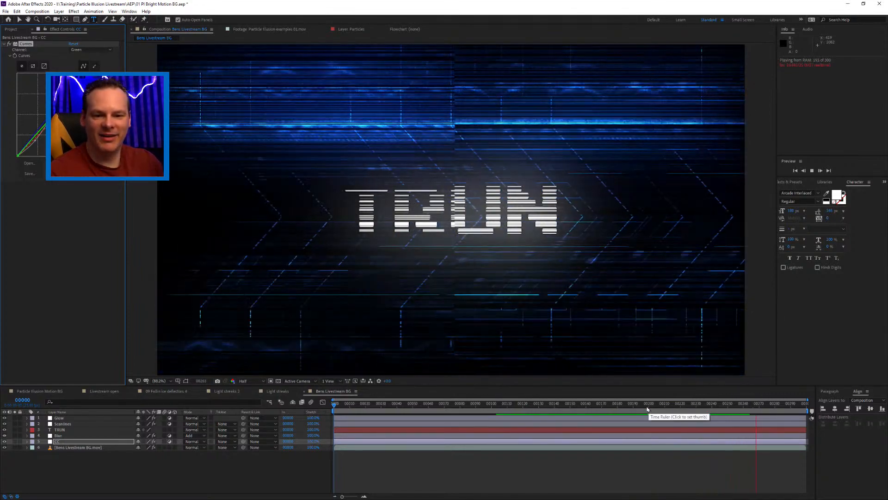
Step: Play and scrub through the composition to examine the TRUN title against the recoloured background, ending at frame 82
key("space")
left_click_drag(606, 409, 547, 406)
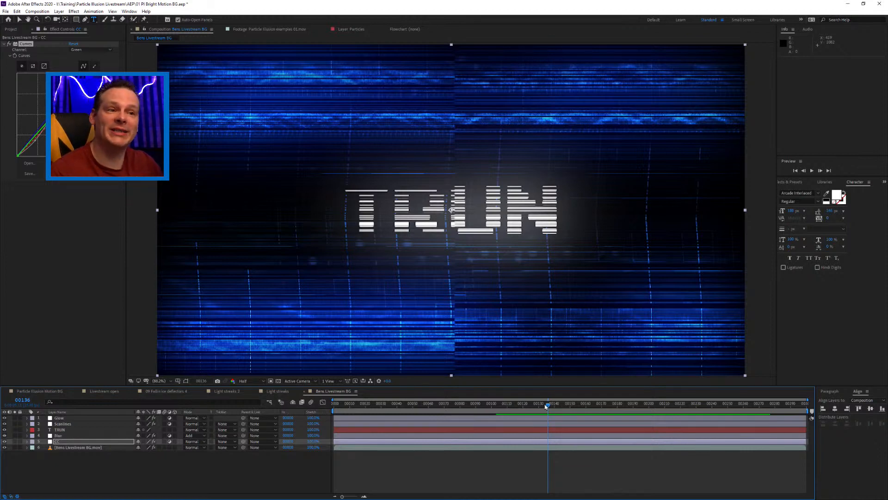
left_click_drag(546, 406, 491, 406)
key("space")
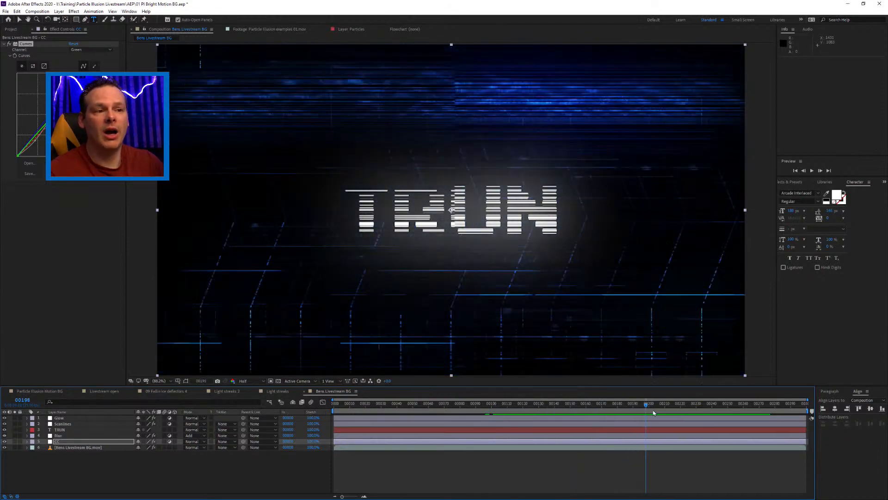
left_click_drag(555, 406, 514, 406)
key("space")
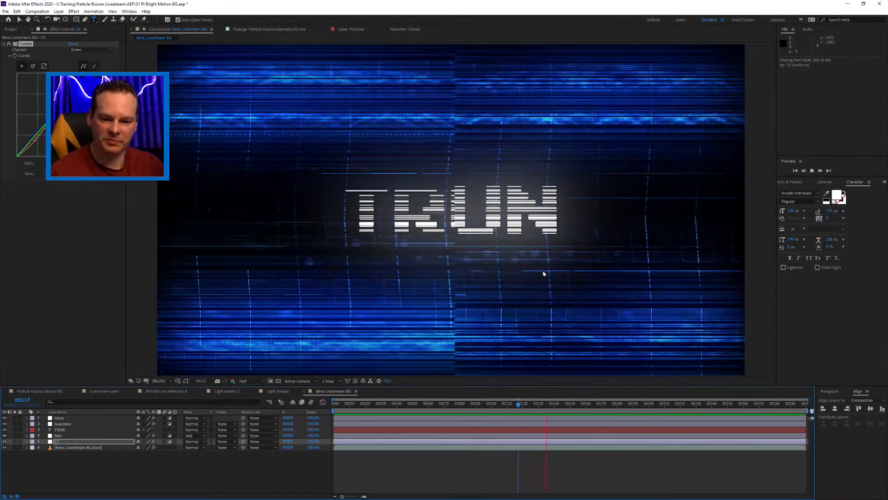
key("space")
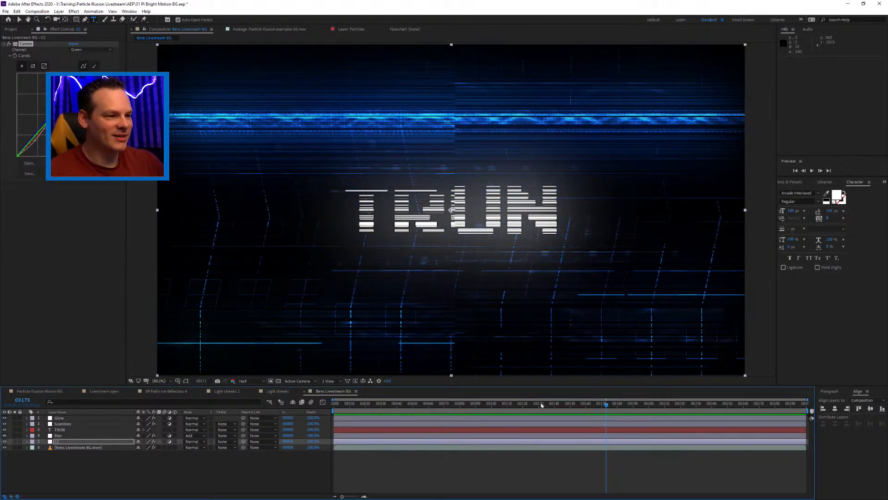
left_click(487, 406)
left_click_drag(487, 409, 465, 409)
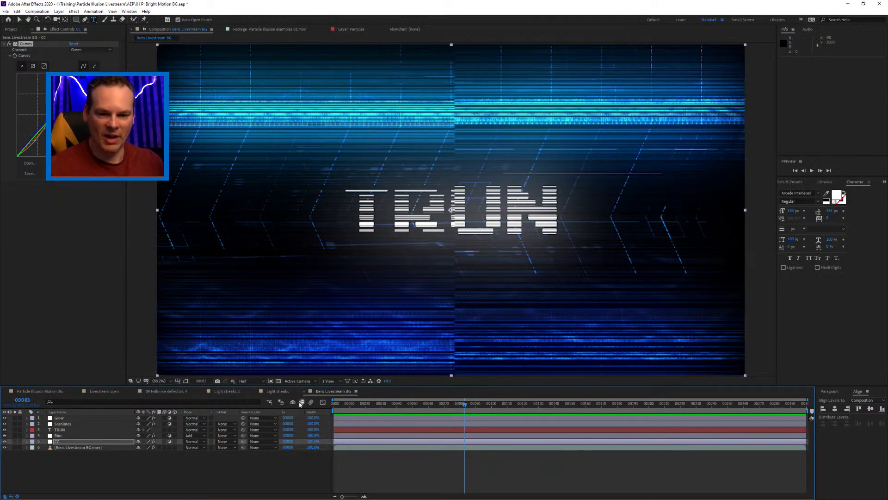
left_click_drag(491, 405, 463, 407)
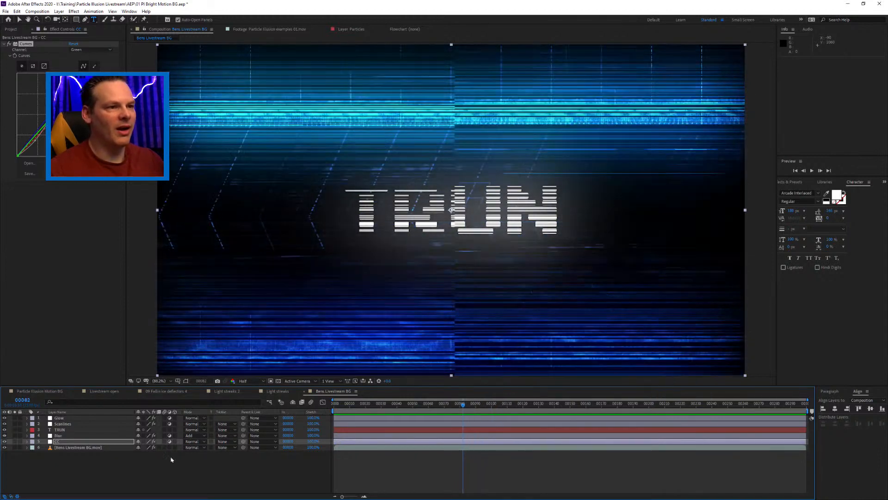
Step: Deselect all layers and save the project
left_click(142, 476)
key("ctrl+s")
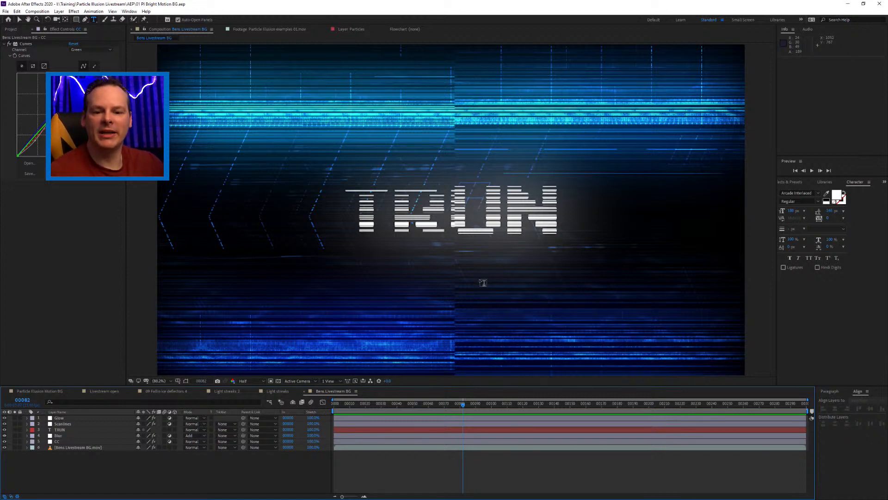
Step: Switch to Particle Illusion and start a new project
key("alt+Tab")
key("alt+Tab")
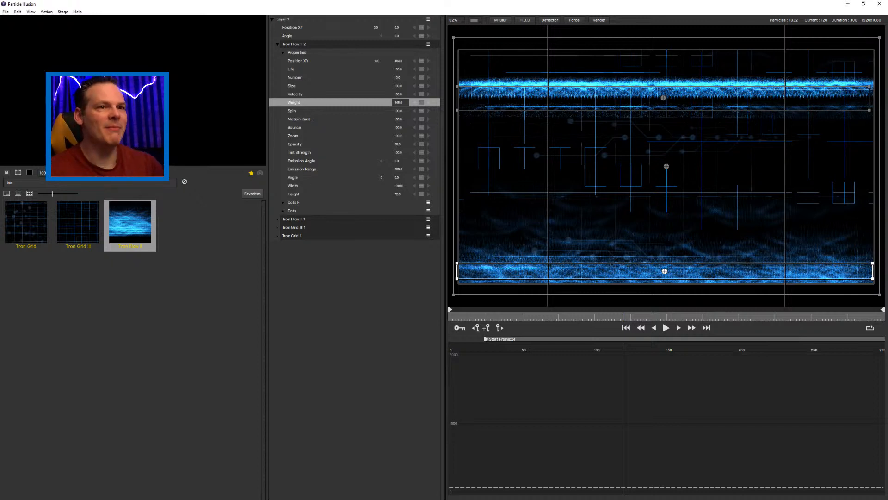
left_click(4, 12)
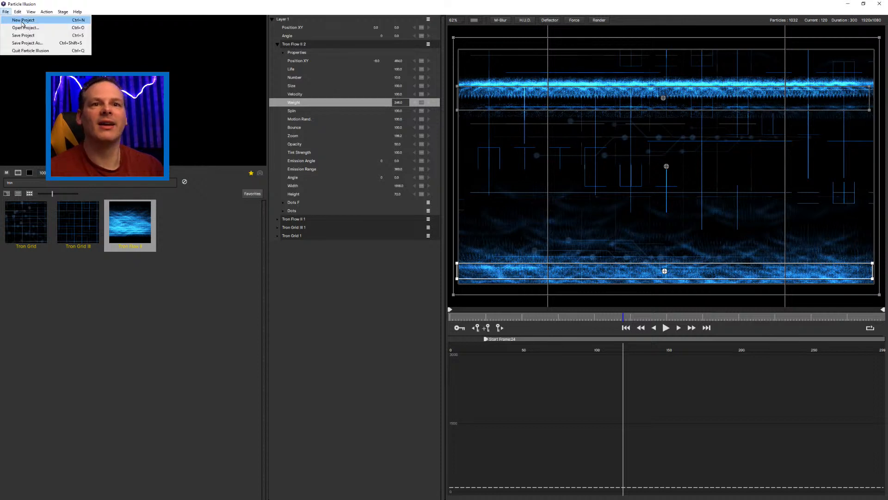
Step: Start a new project and clear the emitter search filter to browse the full emitter library
left_click(17, 22)
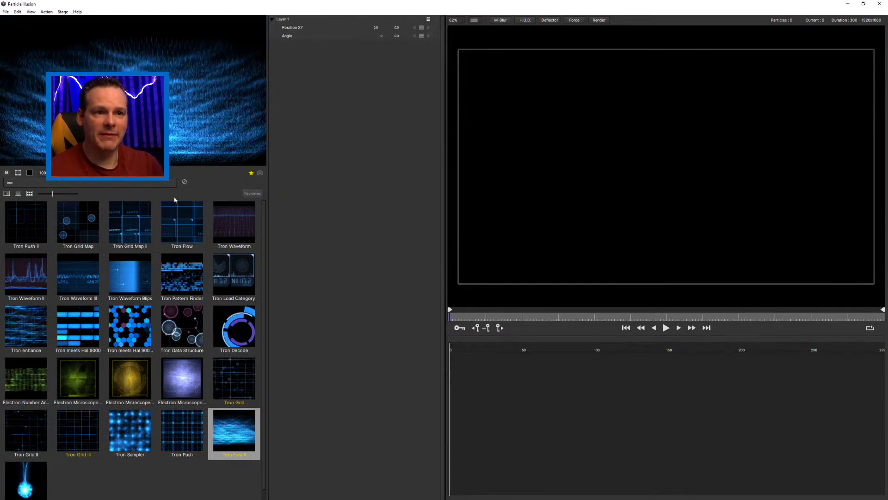
left_click(185, 181)
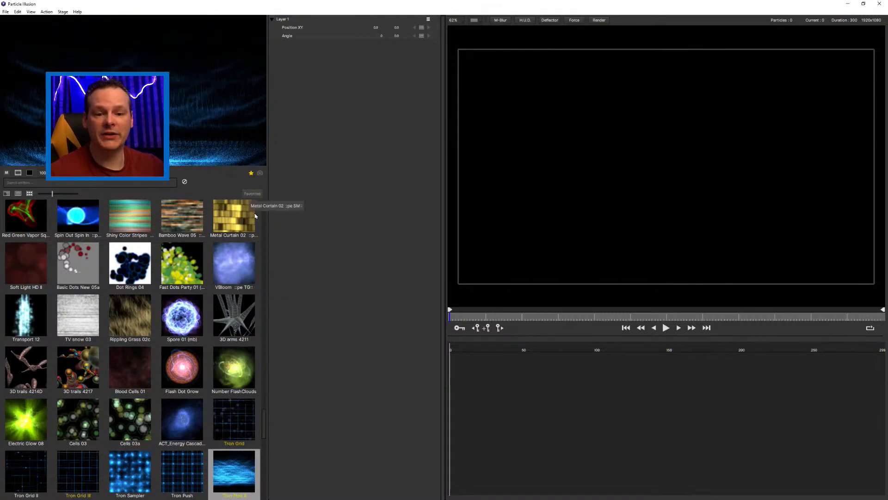
left_click_drag(264, 418, 264, 204)
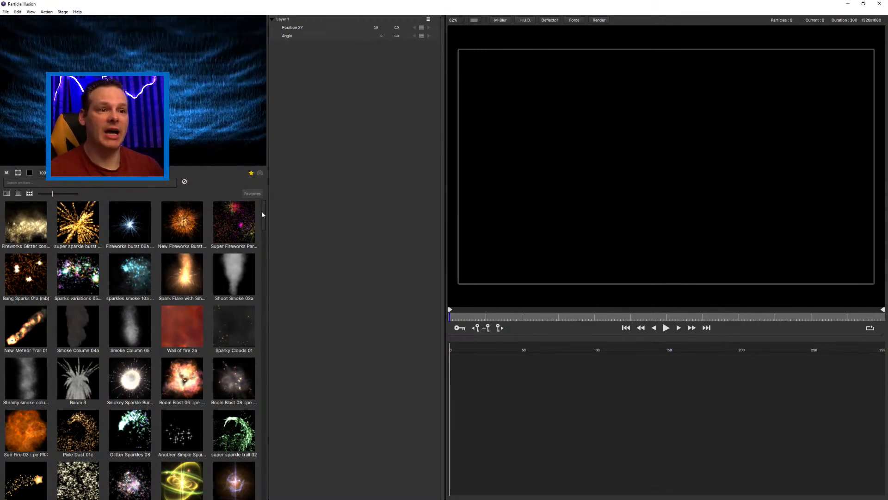
left_click_drag(263, 214, 267, 253)
scroll(127, 262, "up", 10)
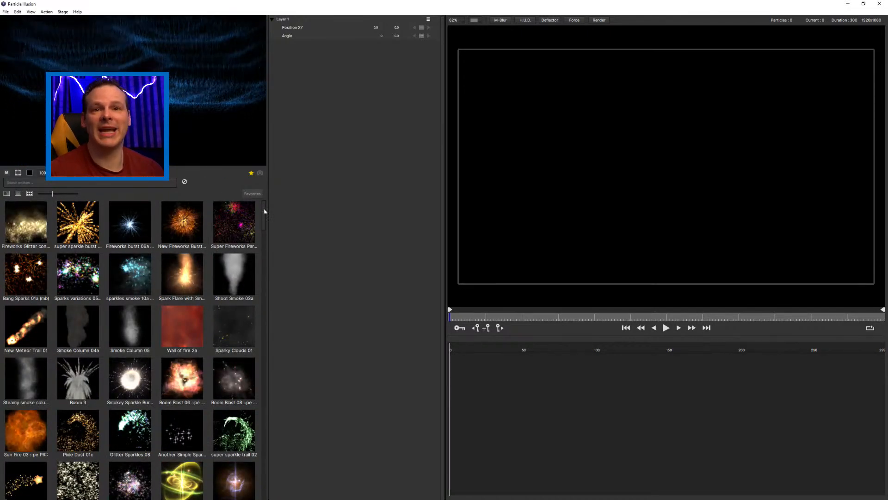
left_click_drag(266, 206, 262, 354)
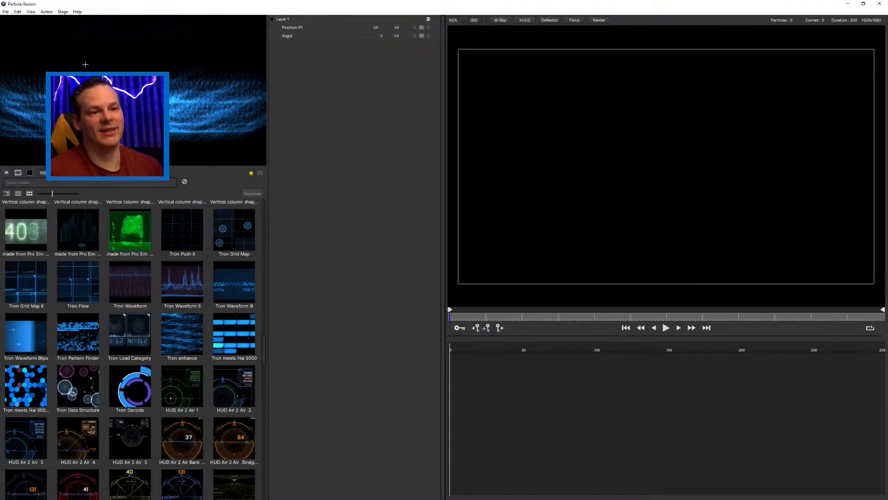
Step: Load the Browse layout and look through the emitter thumbnails across the whole library
left_click(31, 11)
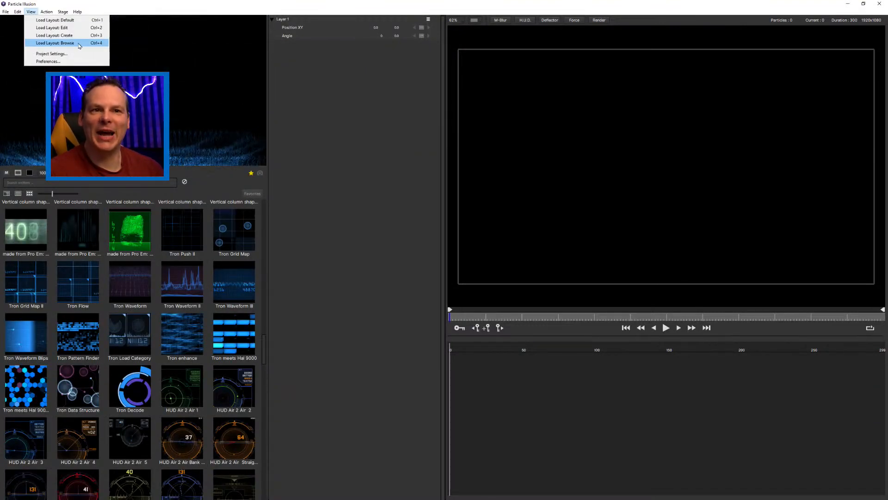
left_click(81, 44)
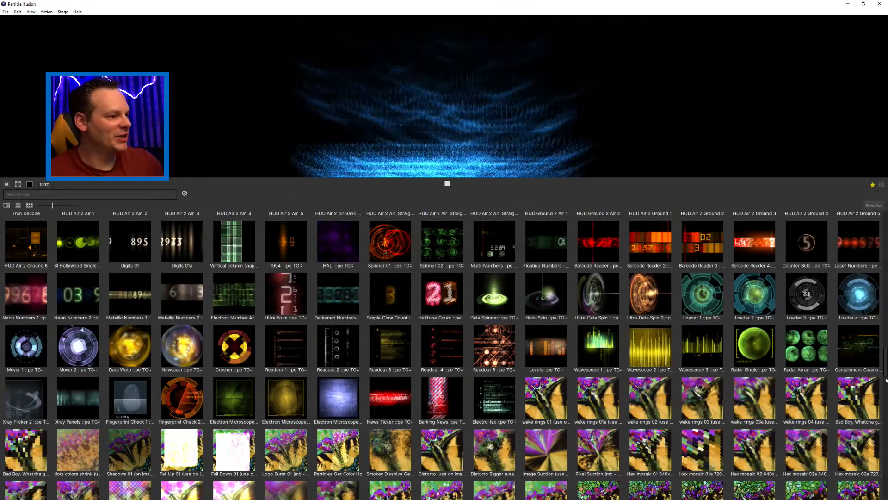
left_click_drag(885, 370, 886, 419)
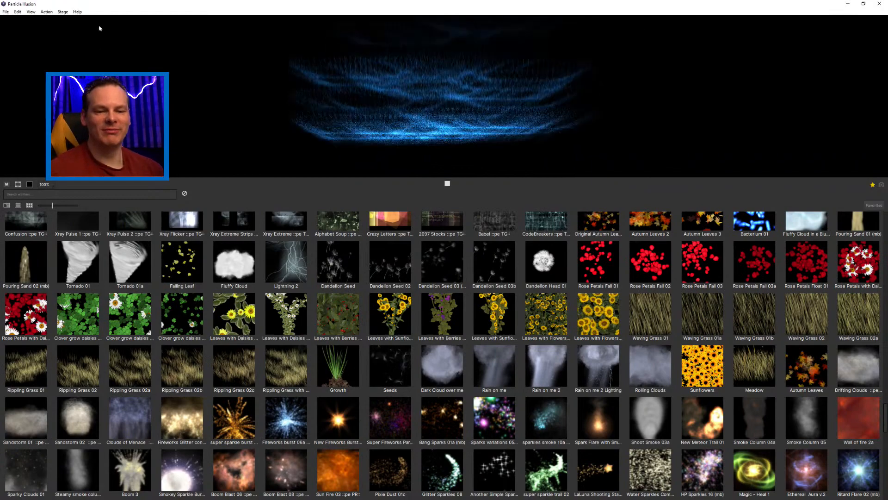
Step: Load the Create layout
left_click(46, 13)
mouse_move(32, 13)
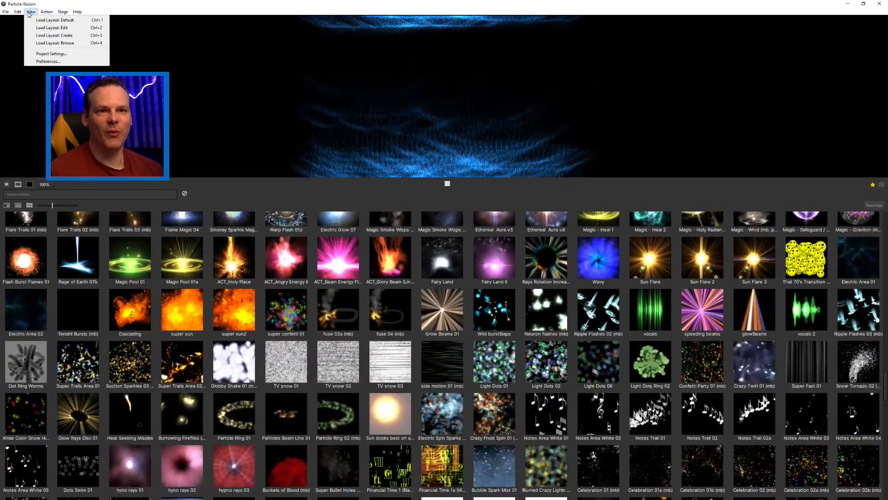
left_click(42, 36)
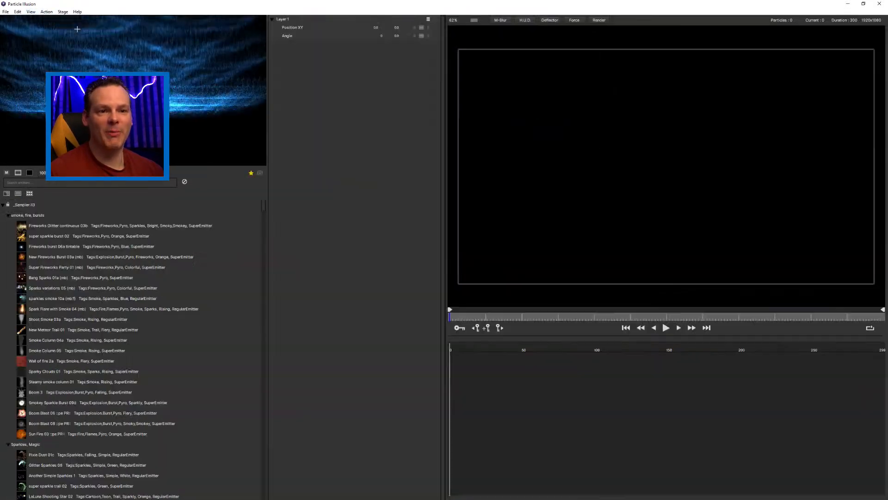
Step: Collapse the _Sampler, Abstract, Background, Cartoon, Creatures, Custom and Dust-Fog libraries in the emitter list
left_click(3, 204)
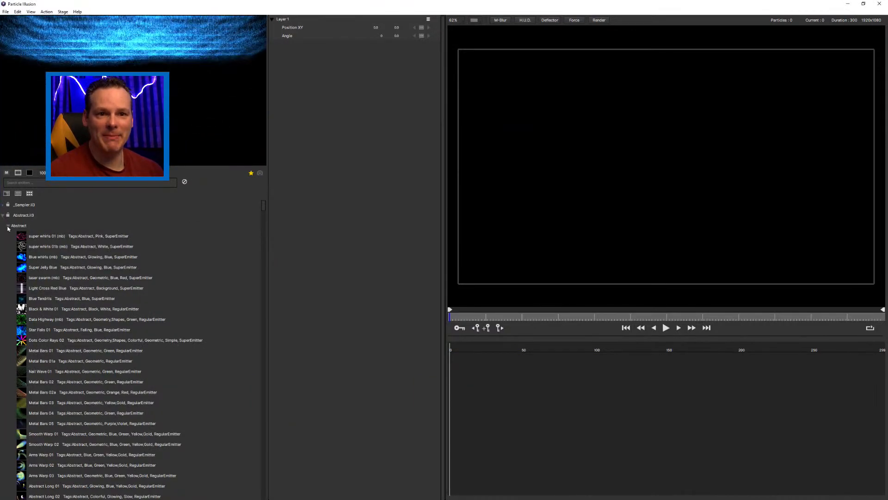
left_click(2, 215)
left_click(3, 225)
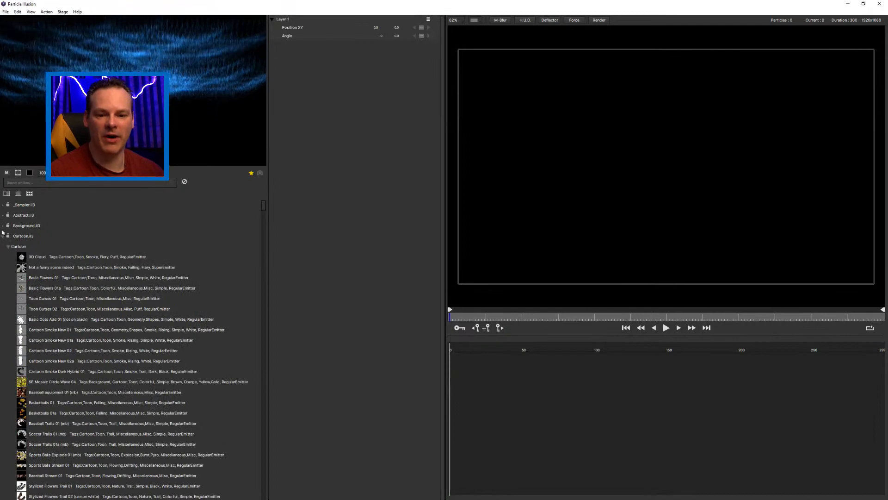
left_click(3, 236)
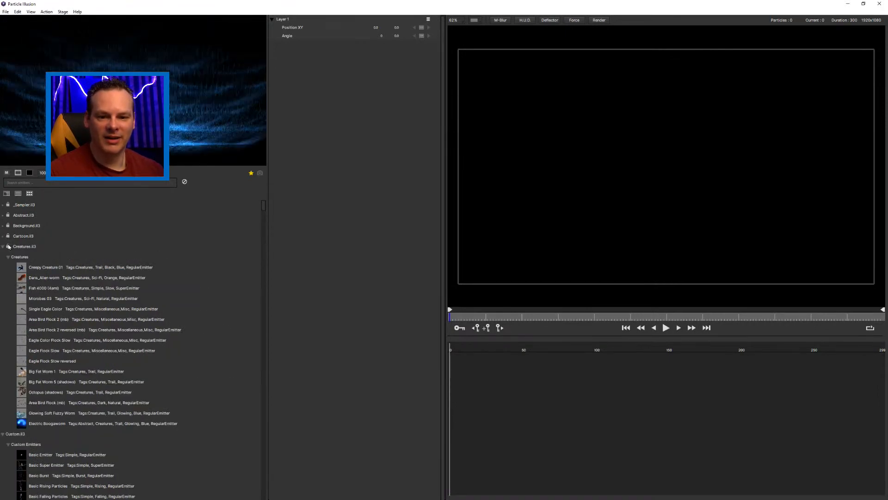
left_click(3, 247)
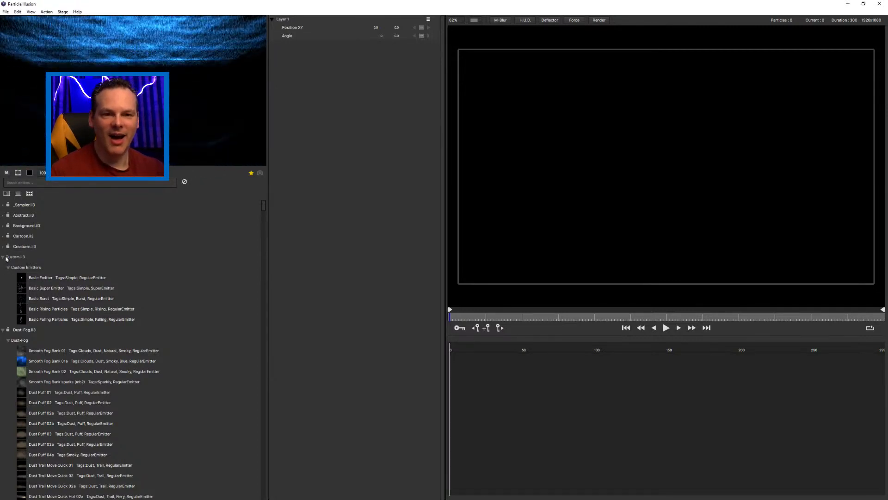
left_click(4, 257)
left_click(4, 268)
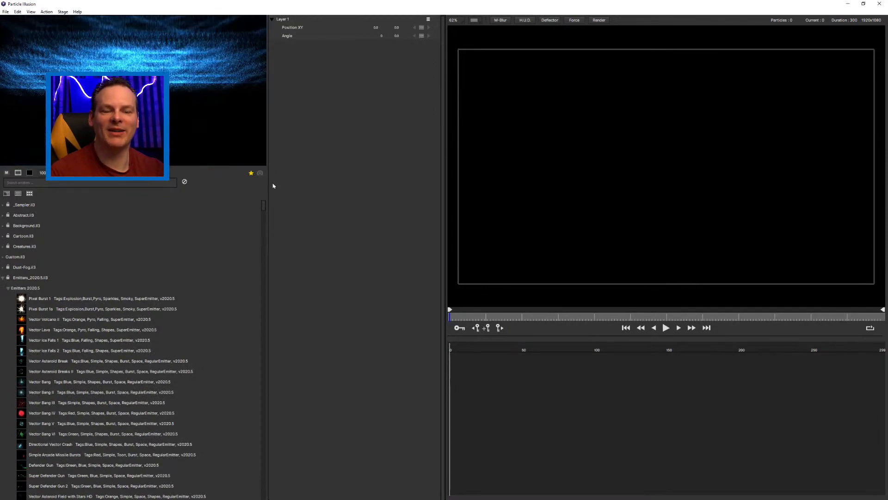
Step: Preview Vector Asteroid Breaks II, Vector Bang II, Vector Asteroid Break, Vector Ice Falls 1, Vector Bang IV, Directional Vector Crash and Defender Gun
scroll(259, 209, "down", 3)
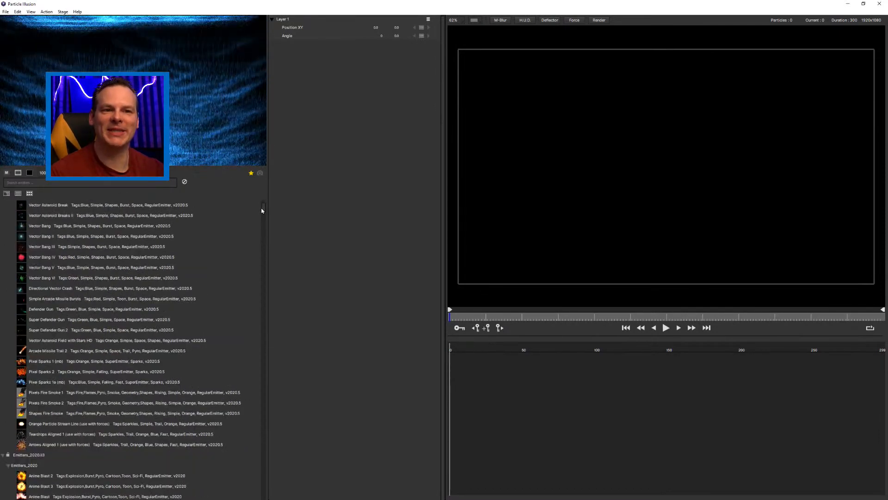
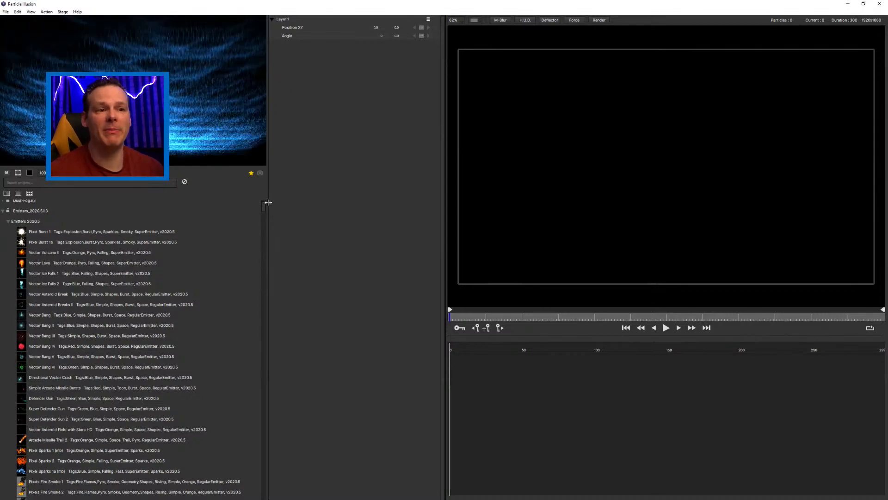
left_click_drag(265, 207, 264, 208)
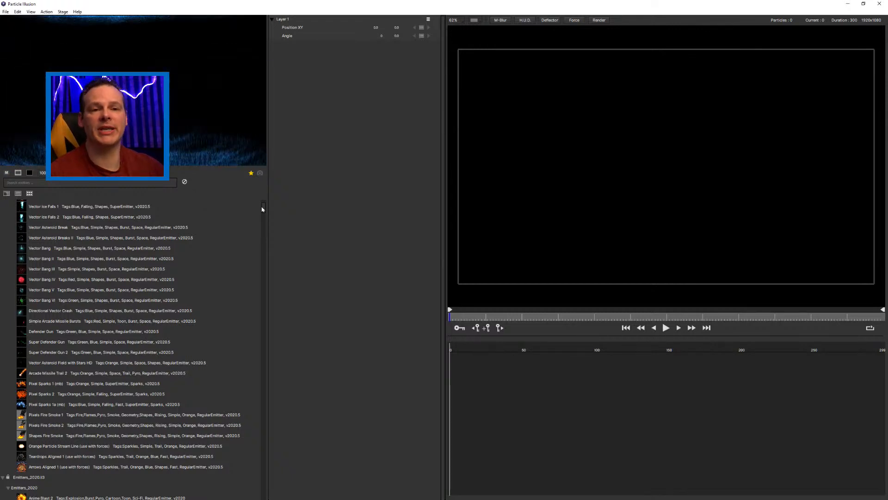
left_click(34, 239)
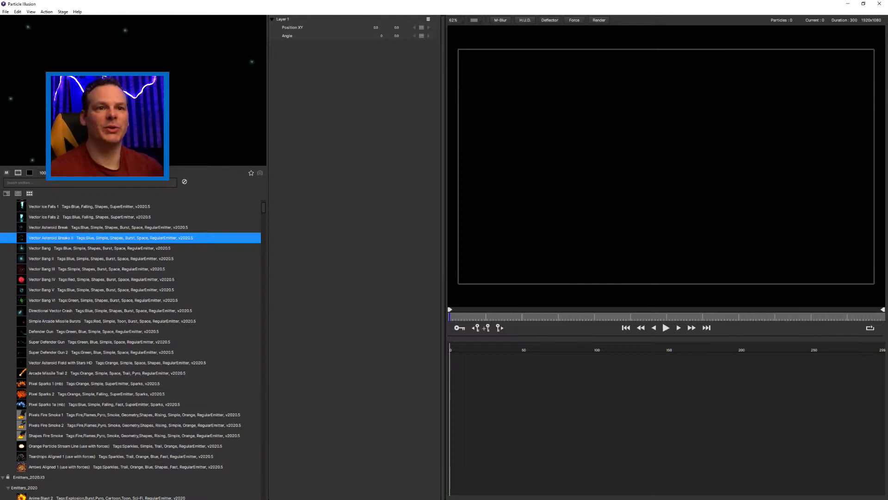
left_click(76, 258)
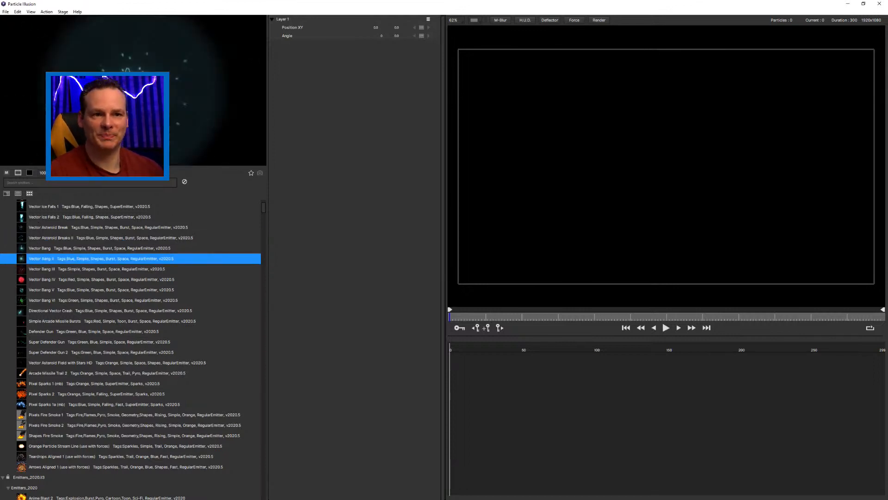
left_click(60, 228)
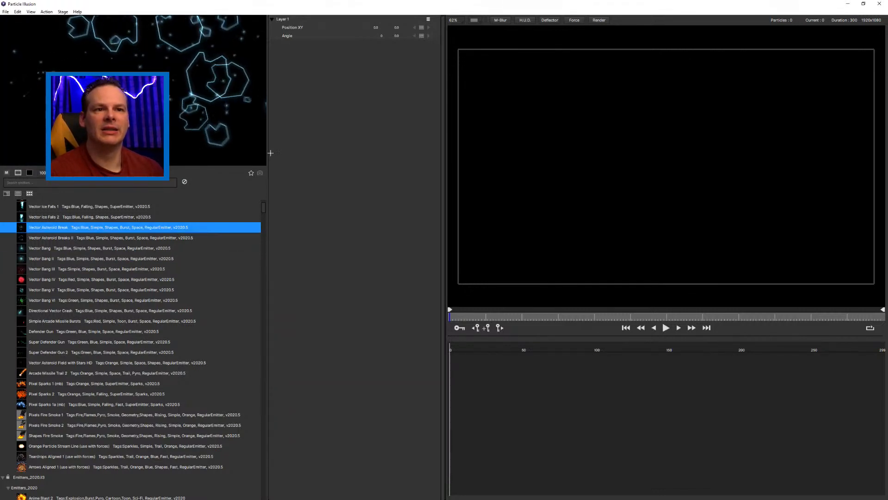
left_click(62, 210)
left_click(59, 279)
left_click(56, 310)
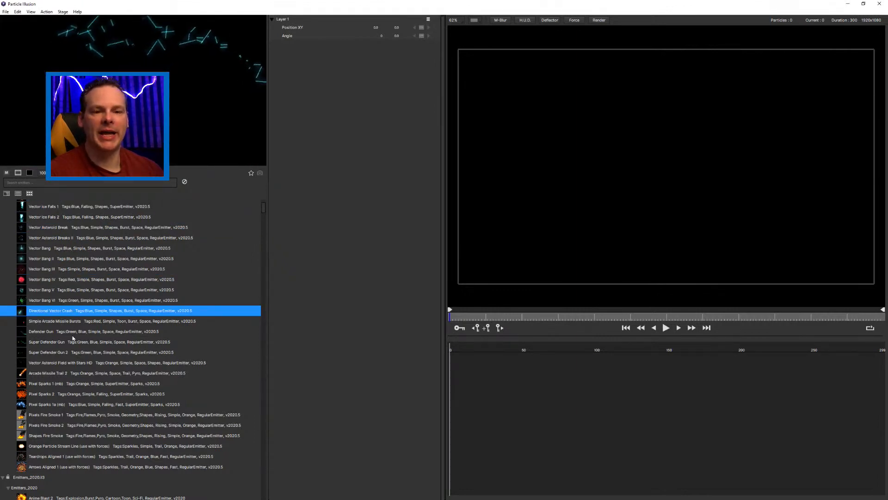
left_click(46, 331)
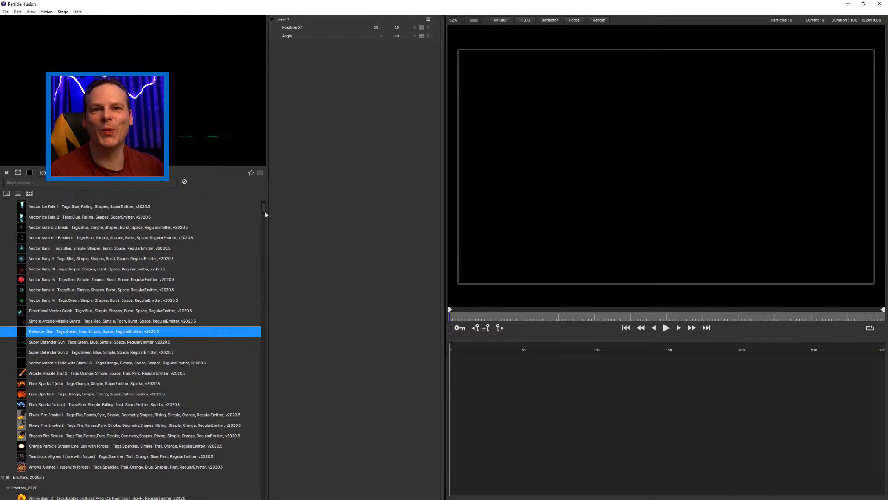
Step: Preview the Vector Asteroid Field with Stars HD, Arcade Missile Trail 2, Defender Gun and Vector Ice Falls 1 emitters
scroll(264, 208, "up", 2)
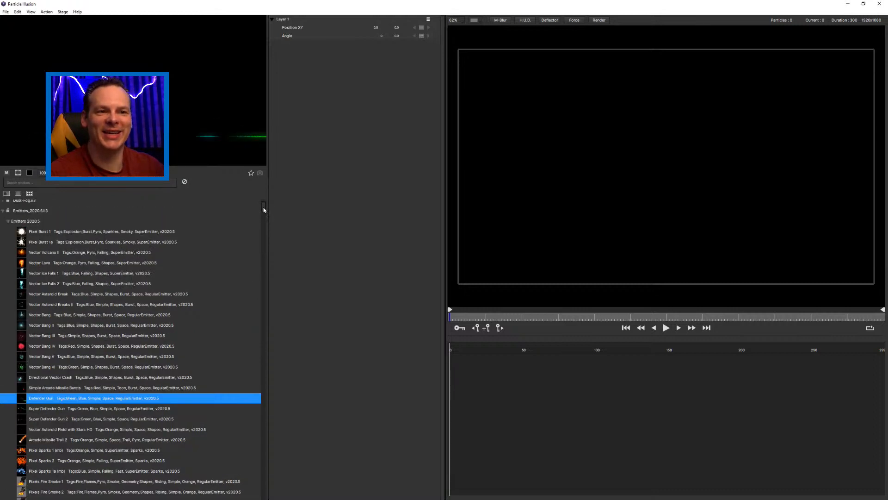
scroll(264, 208, "up", 1)
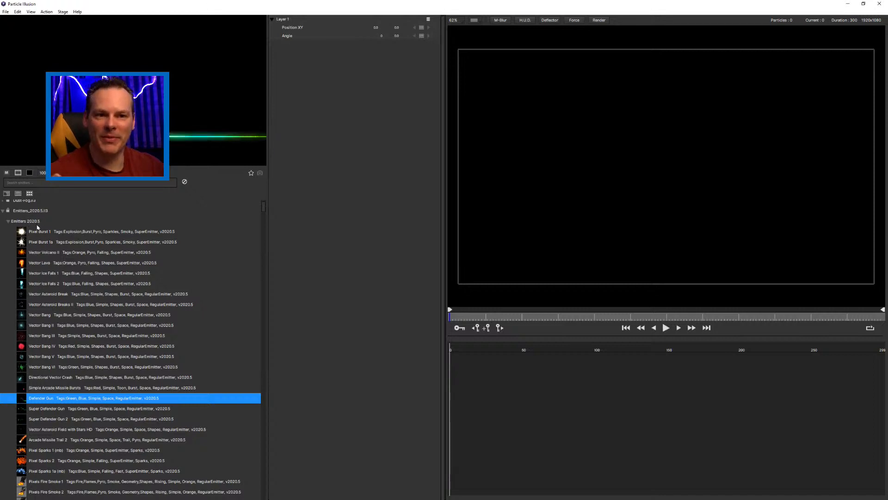
left_click(100, 429)
left_click(106, 439)
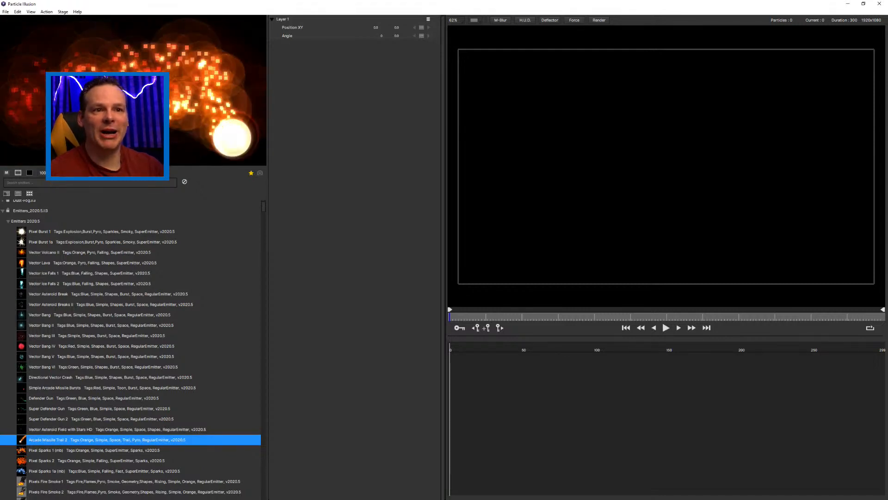
left_click(67, 399)
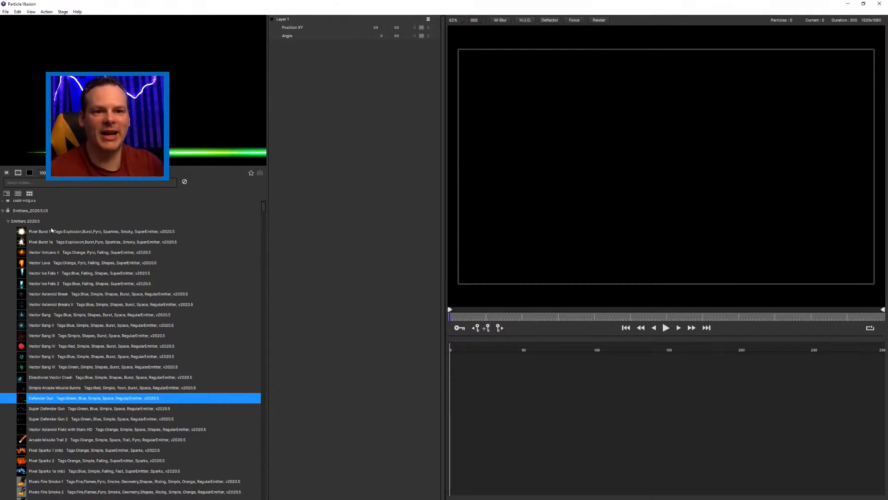
left_click(20, 274)
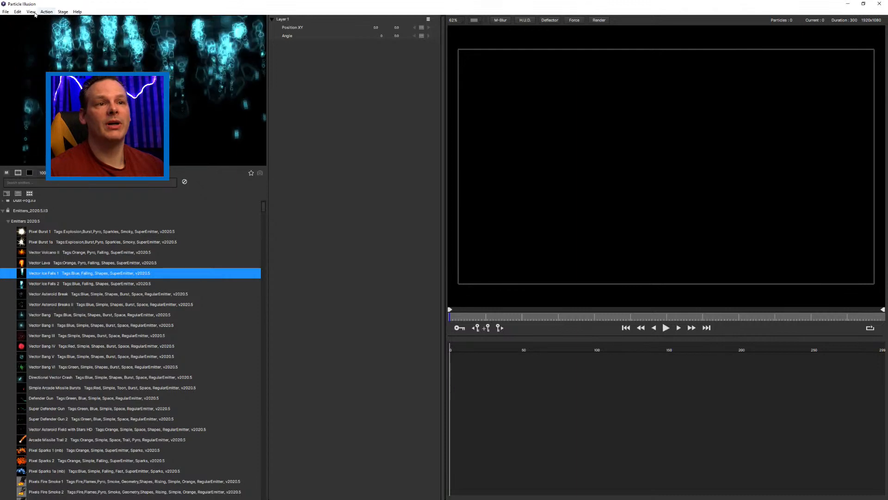
Step: Try the UHD 8K 23.976 stage size preset in the project settings and cancel without applying it
left_click(63, 12)
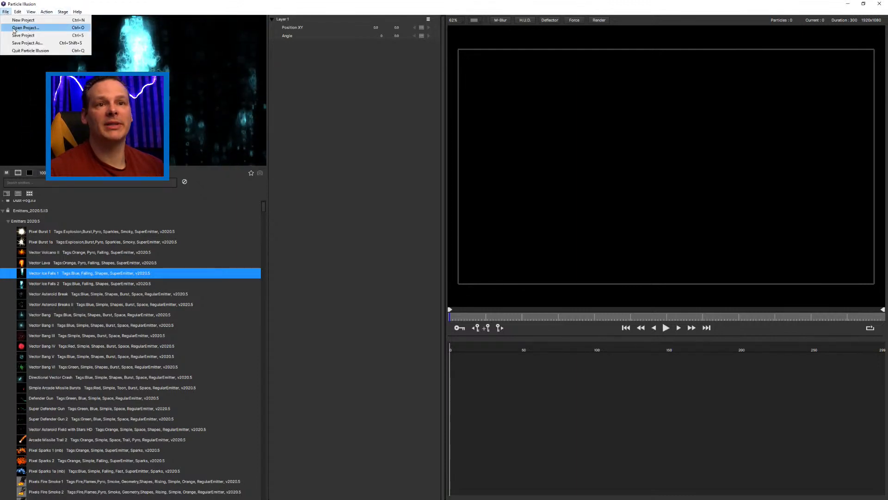
left_click(5, 11)
left_click(31, 12)
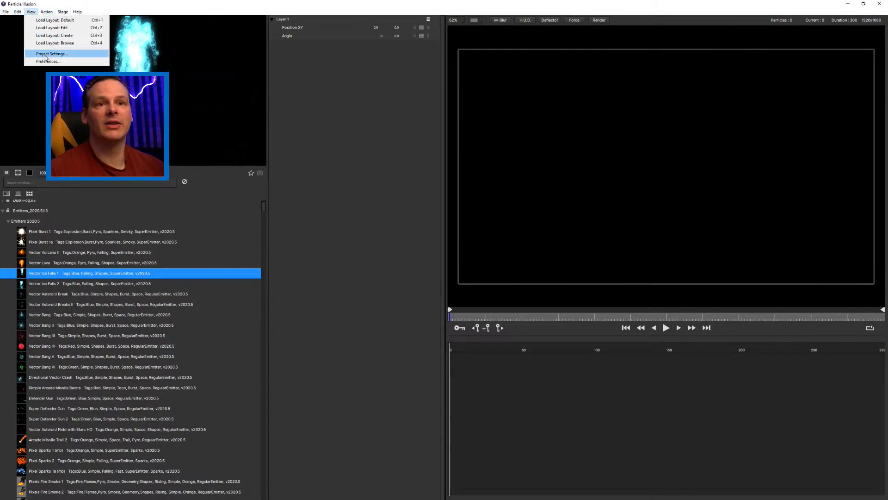
left_click(46, 56)
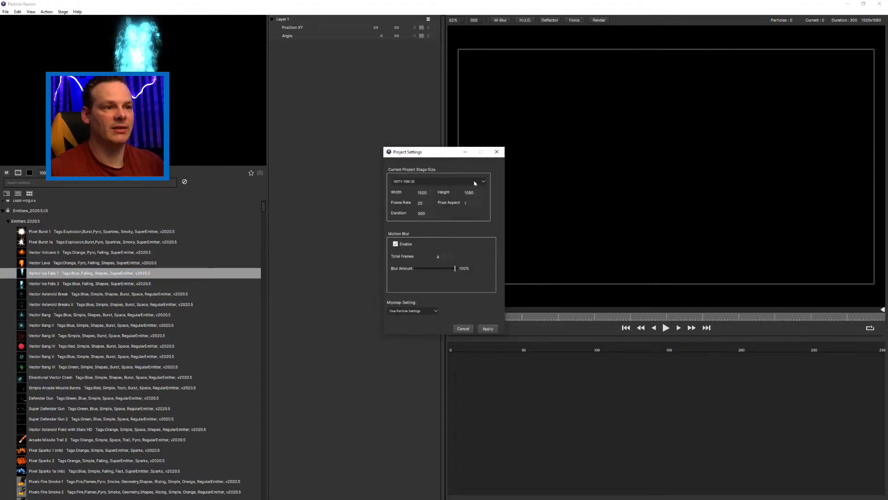
left_click(474, 181)
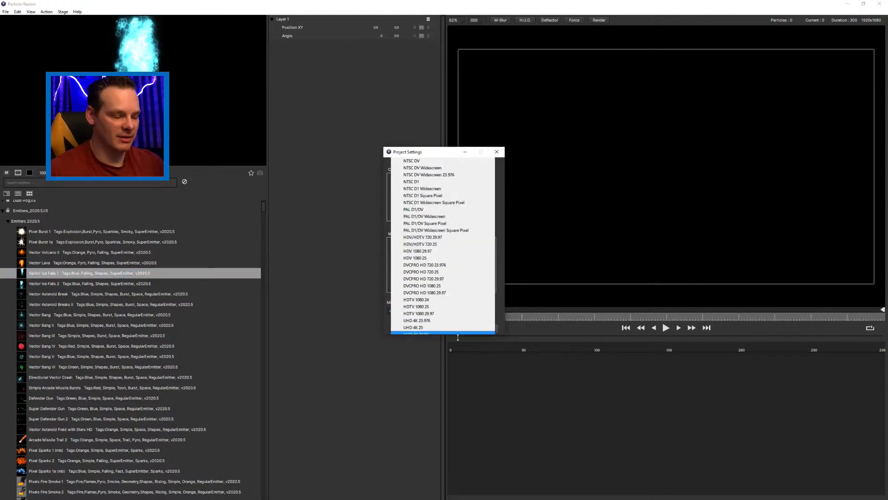
scroll(451, 282, "down", 2)
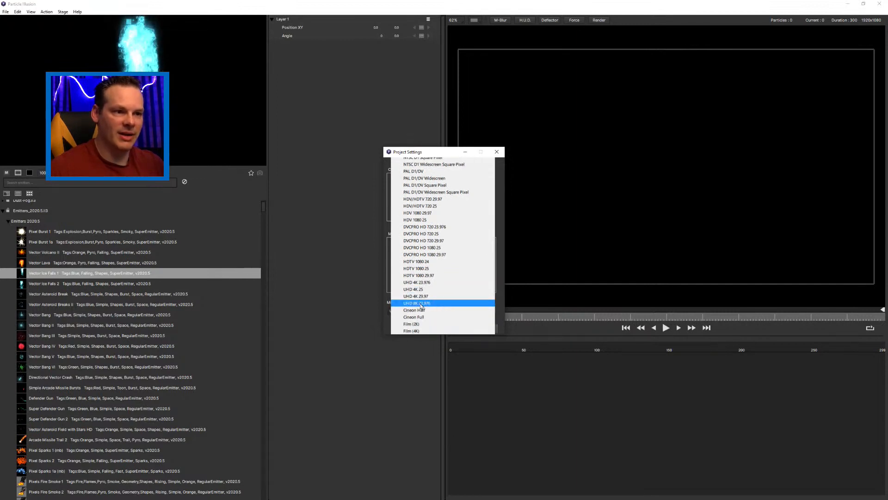
left_click(435, 303)
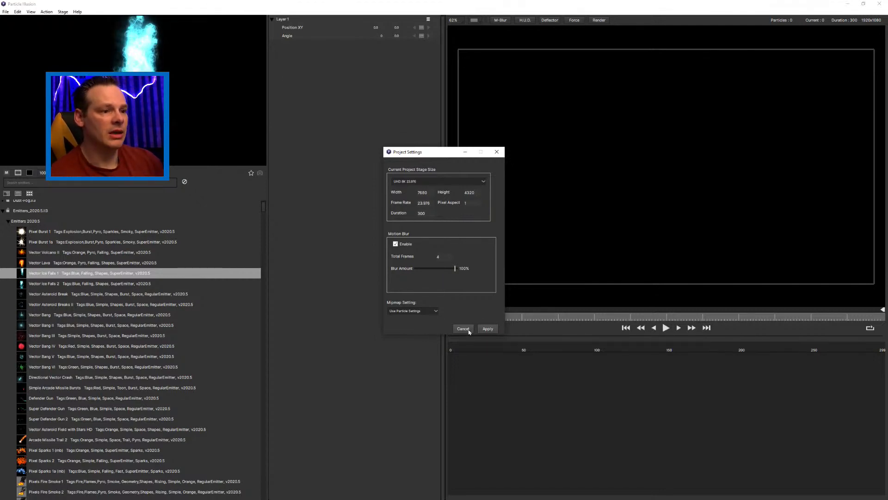
left_click(463, 328)
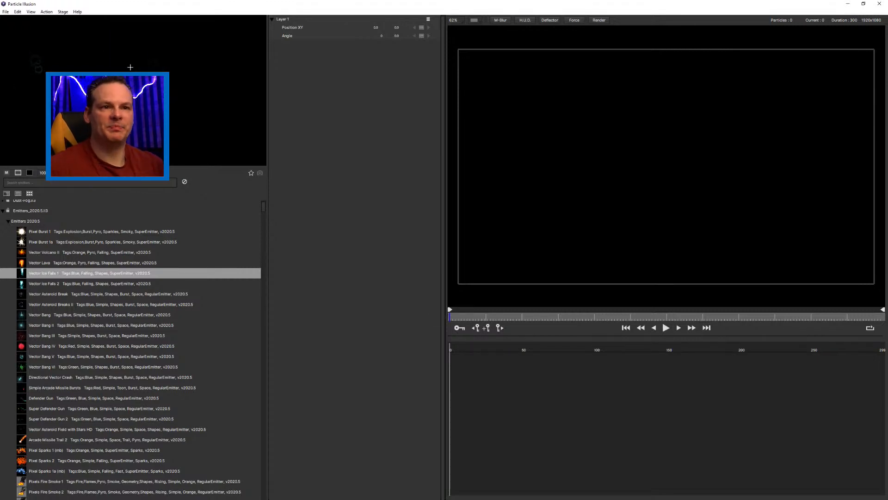
Step: Add the Vector Ice Falls 1 emitter at the stage centre, play it back and return to the first frame
double_click(31, 274)
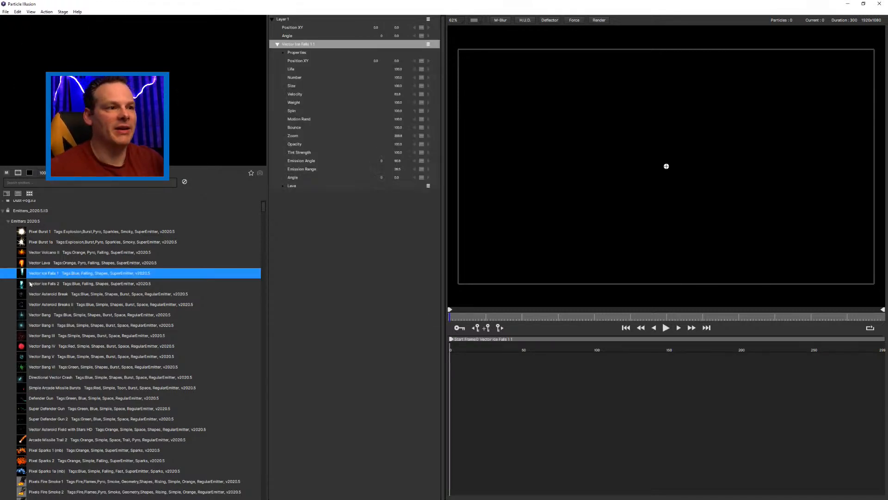
left_click(660, 329)
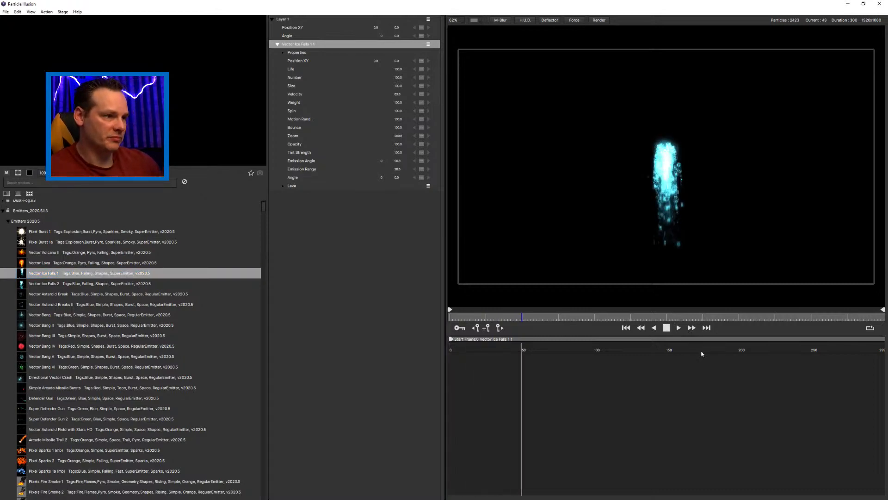
left_click(668, 329)
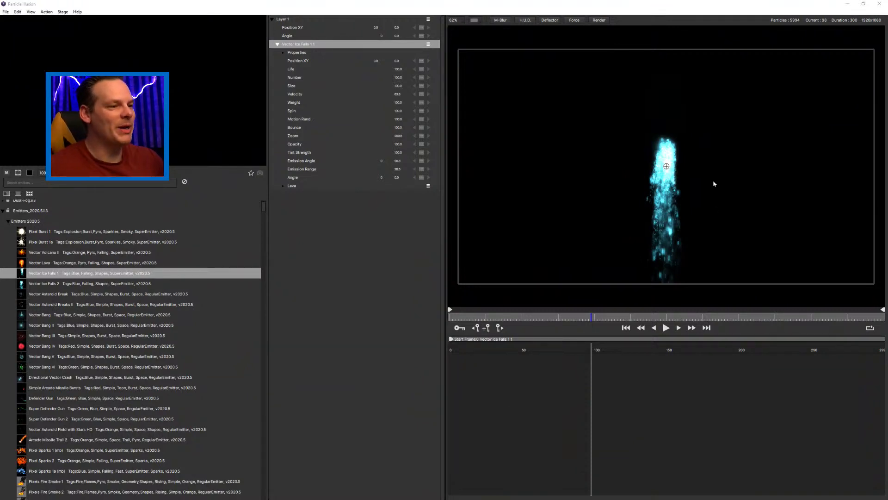
left_click_drag(486, 318, 442, 320)
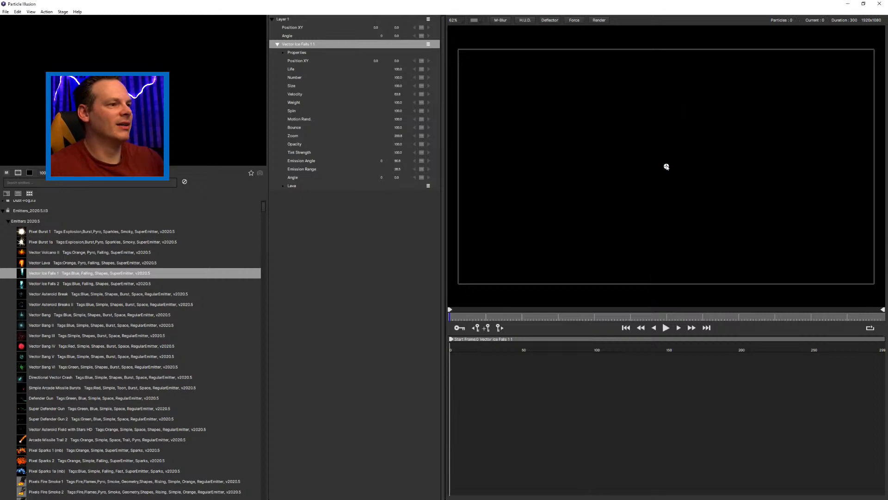
Step: Place the emitter near the stage's left edge at the first frame and keyframe it at the right edge at frame 51
left_click_drag(665, 165, 478, 145)
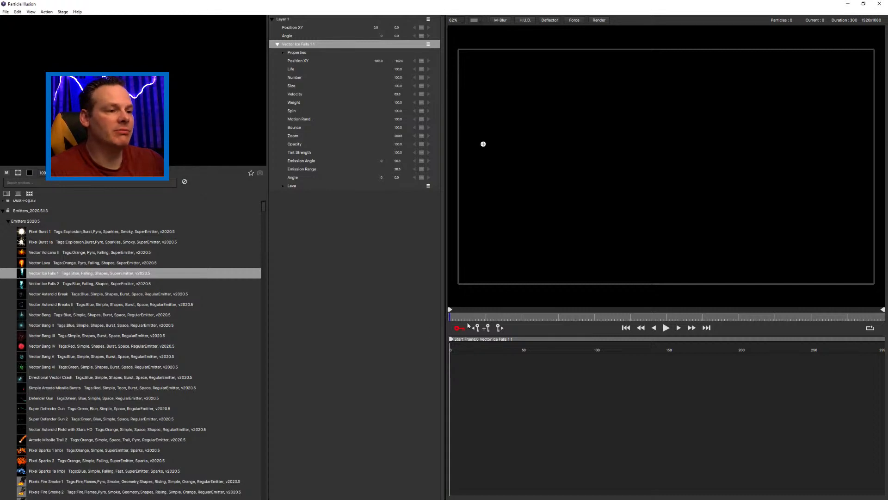
left_click_drag(455, 318, 523, 316)
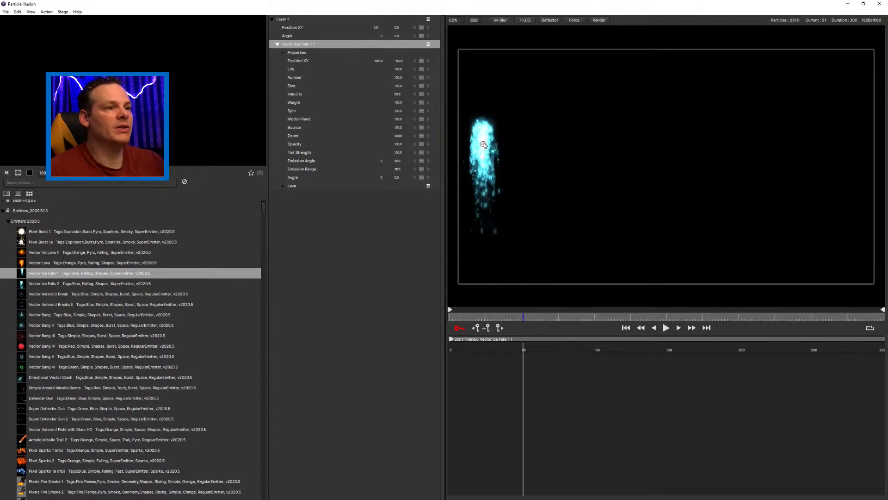
left_click_drag(483, 145, 852, 143)
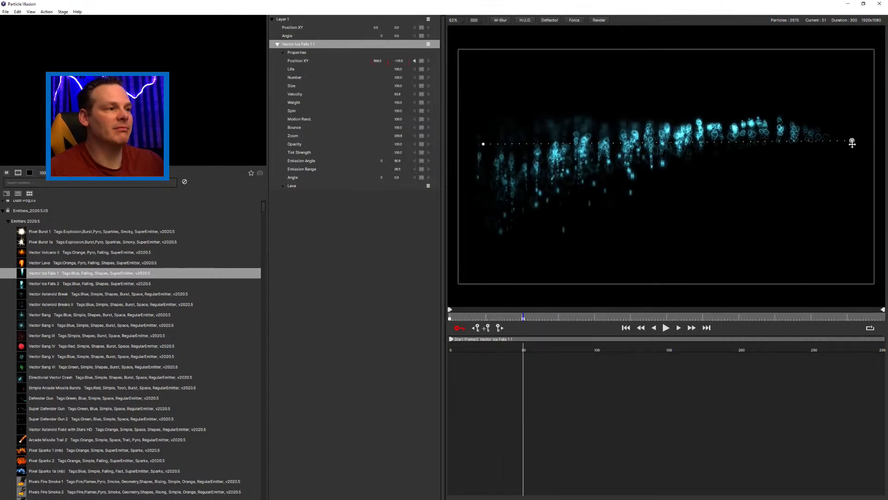
Step: Keyframe the emitter back at the stage's left edge at frame 97 and at the right edge at frame 148
left_click_drag(571, 318, 589, 318)
left_click_drag(835, 143, 471, 135)
left_click_drag(590, 317, 663, 317)
left_click_drag(481, 134, 854, 148)
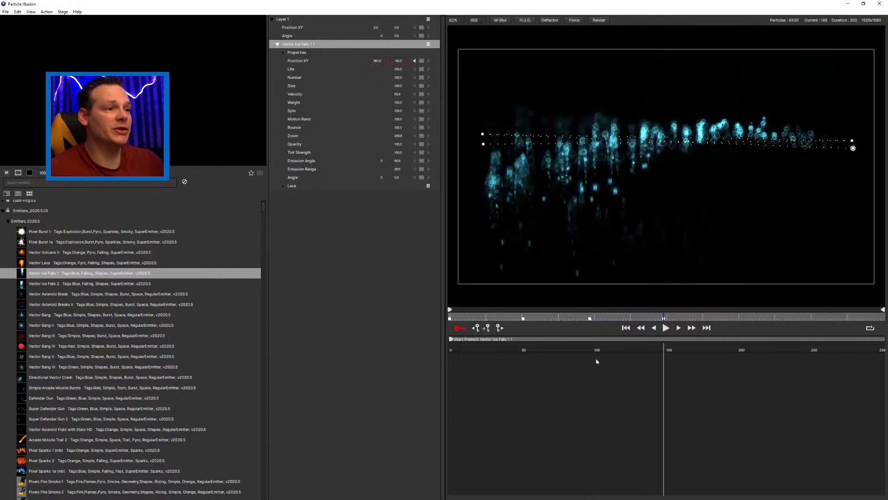
Step: Keyframe the emitter at the left edge of the stage at frame 199, slightly below the previous path points
mouse_move(689, 320)
left_mouse_down()
mouse_move(749, 319)
mouse_move(738, 318)
left_mouse_up()
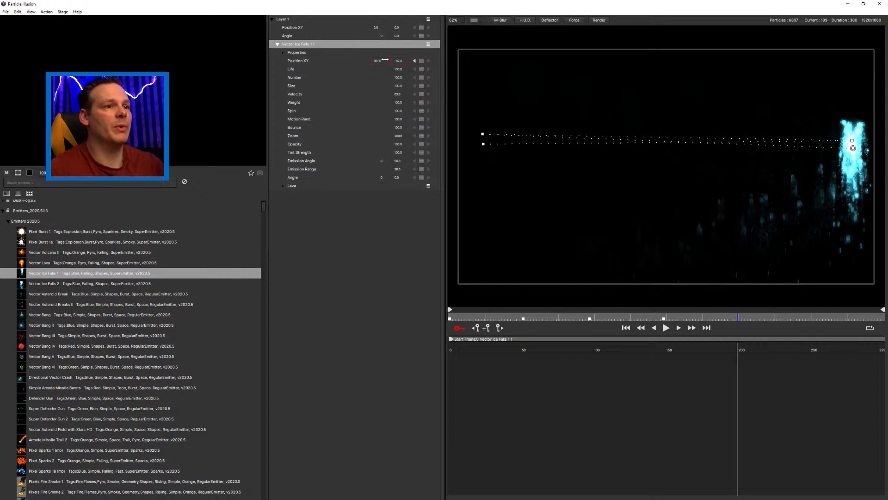
left_click_drag(384, 61, 298, 69)
left_click_drag(14, 98, 2, 100)
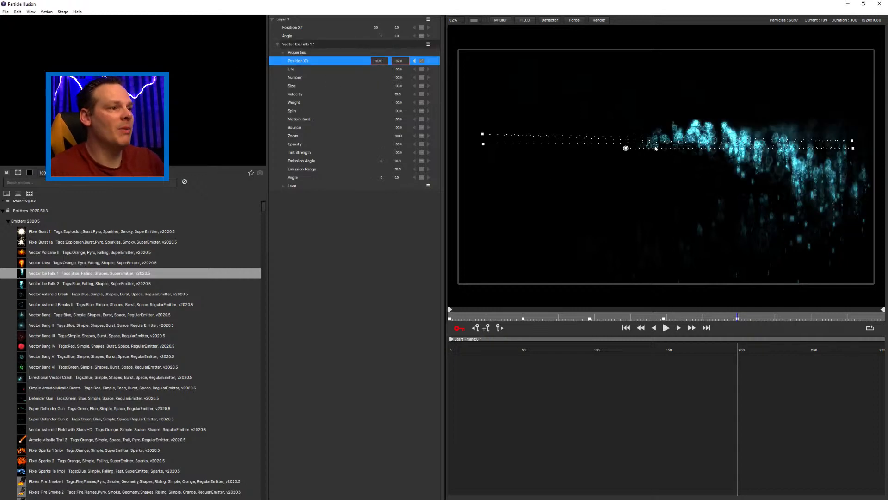
left_click_drag(625, 147, 479, 163)
Step: Keyframe the emitter at the right edge at frame 244 and the left edge at about frame 296, and play the animation
left_click_drag(794, 316, 808, 317)
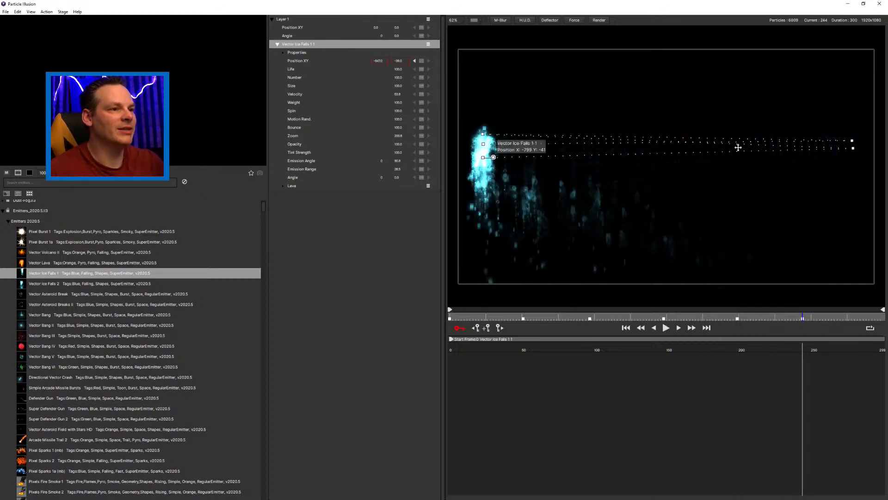
left_click_drag(836, 135, 853, 135)
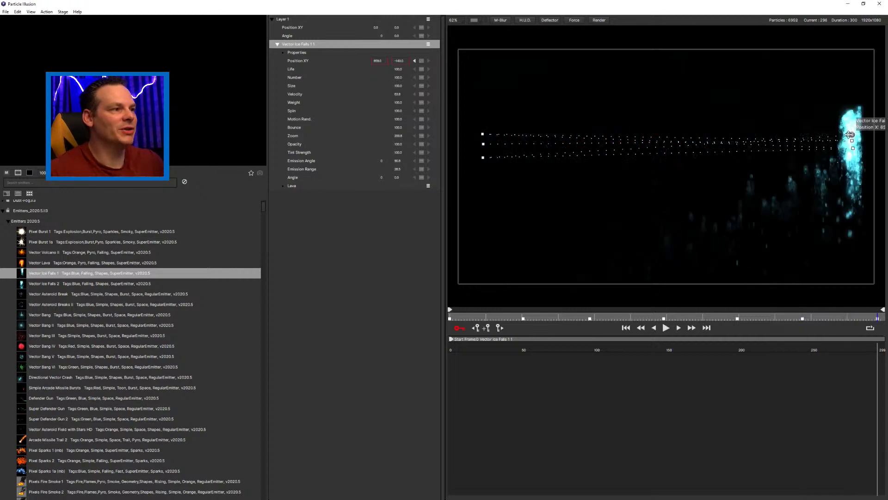
left_click_drag(522, 135, 486, 128)
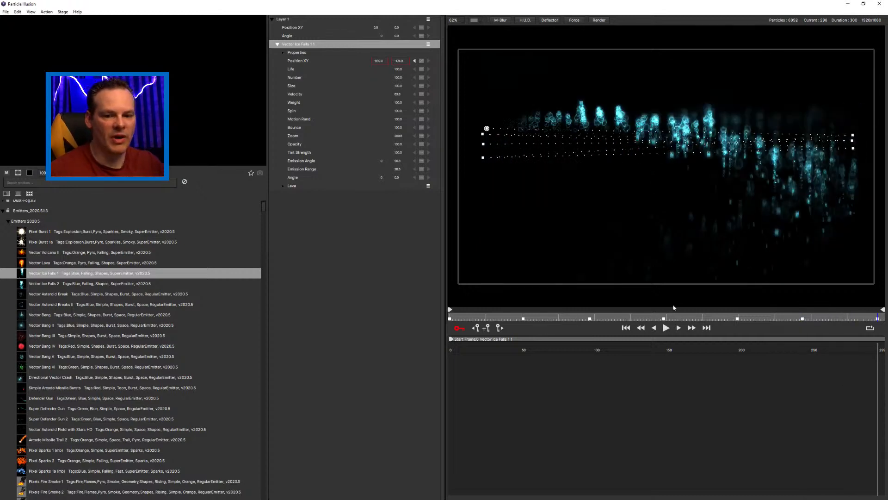
left_click(666, 328)
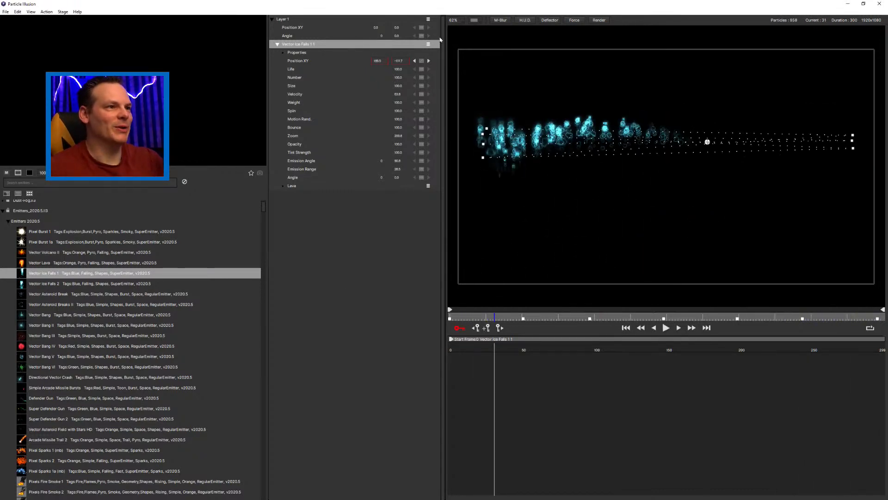
Step: Play the animation composited over a checkerboard and switch the stage back to Composite over Black
left_click(475, 21)
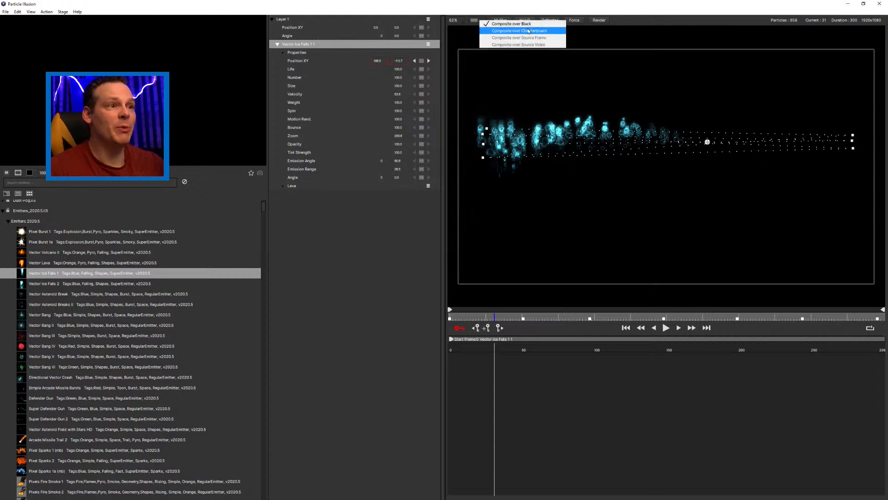
left_click(529, 31)
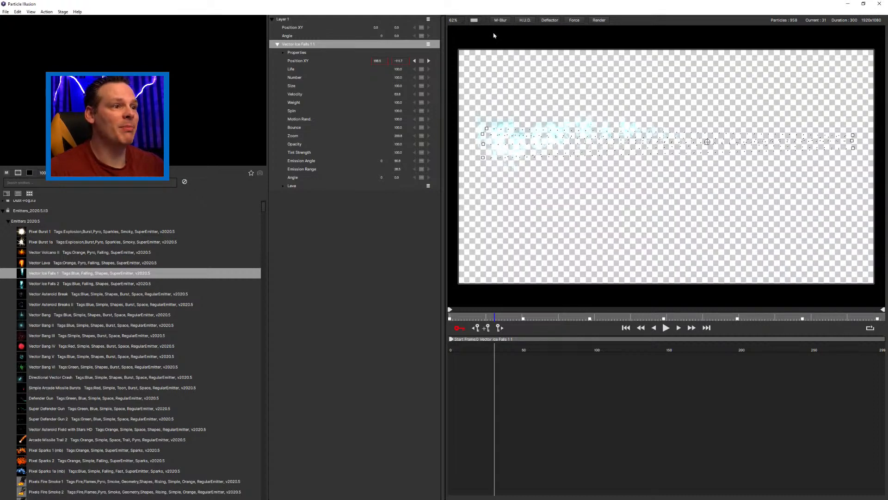
left_click(667, 327)
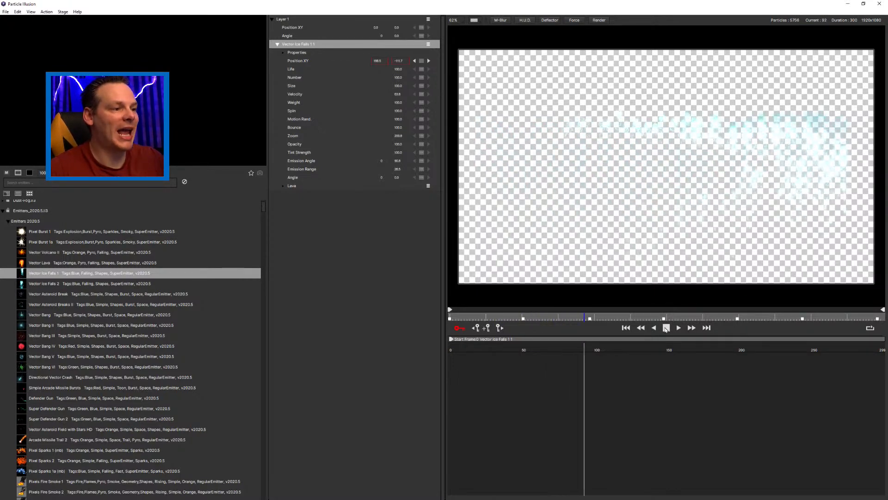
key("space")
left_click(477, 22)
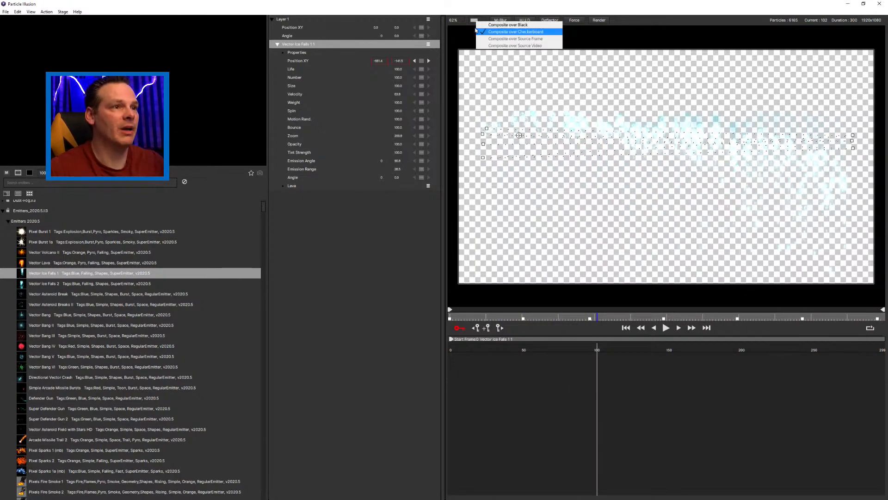
left_click(489, 27)
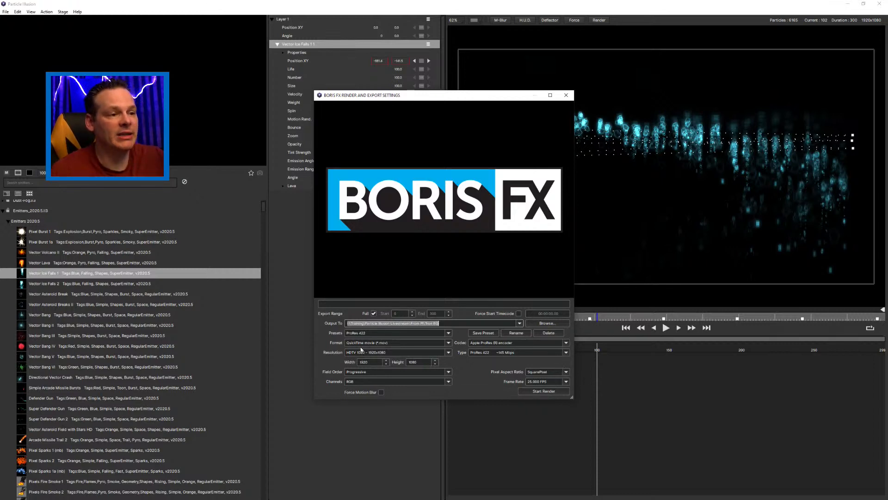
Step: Render the full range with the ProRes 4444 + Straight Alpha preset to "Ice livestream BG" in the From PI folder
left_click(448, 333)
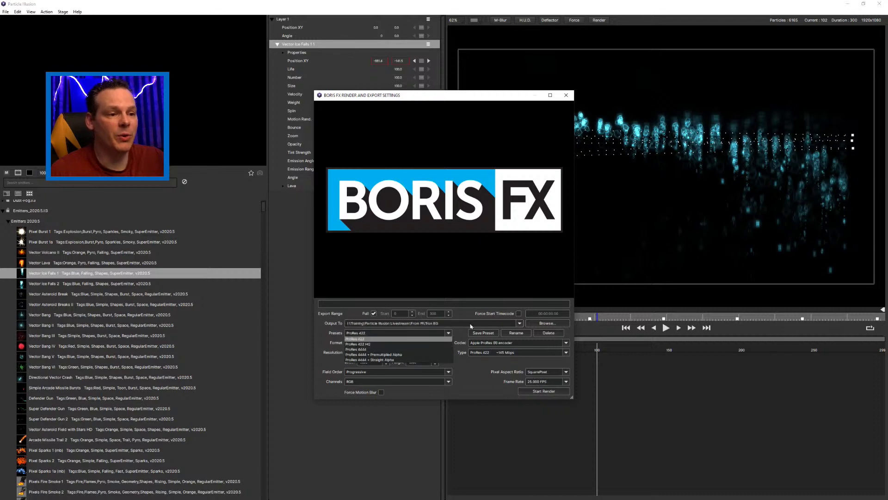
left_click(411, 361)
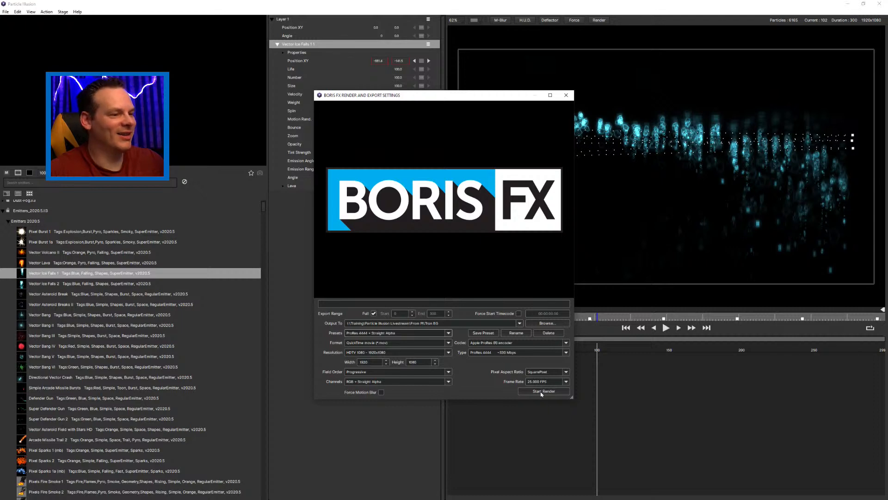
left_click_drag(426, 323, 558, 327)
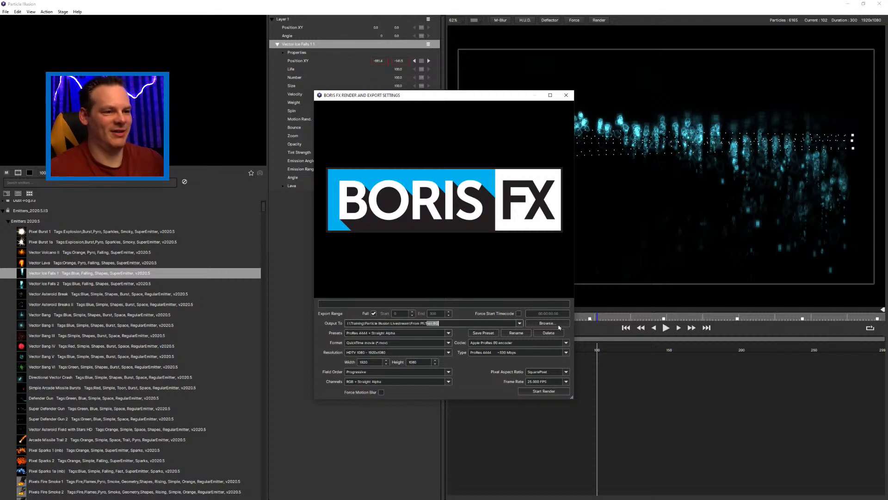
key("BackSpace")
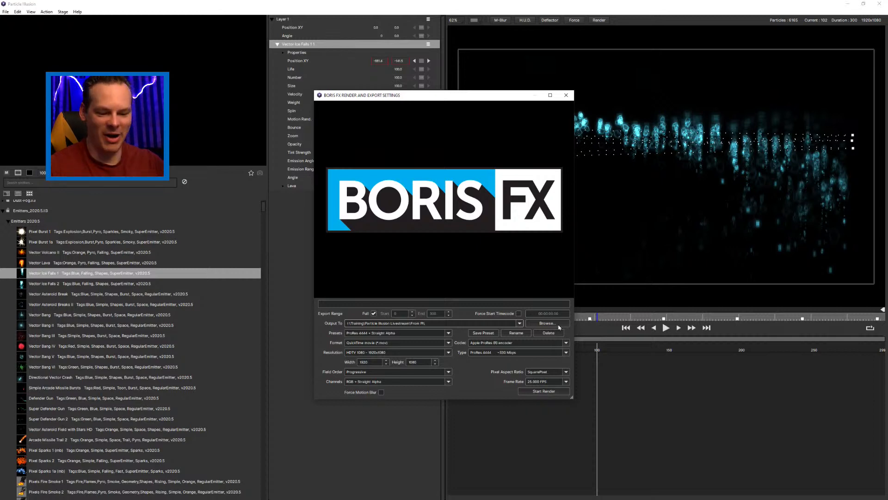
type("\\Ice ")
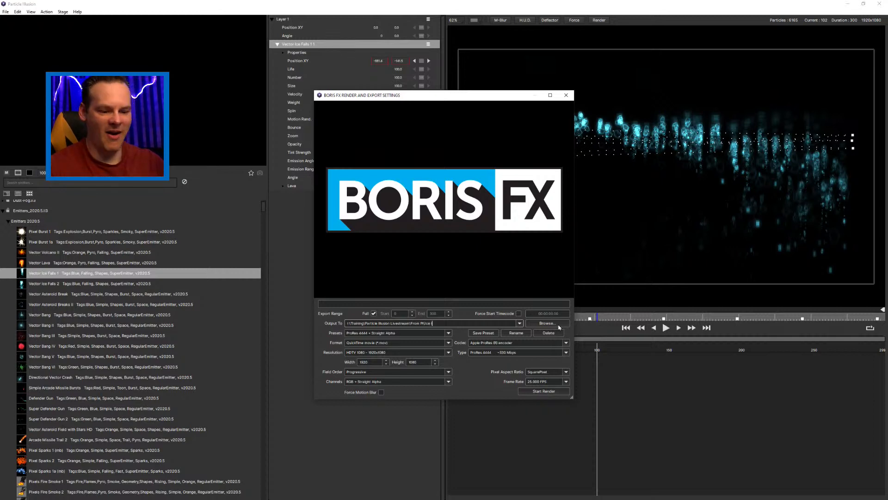
type("livestream BG")
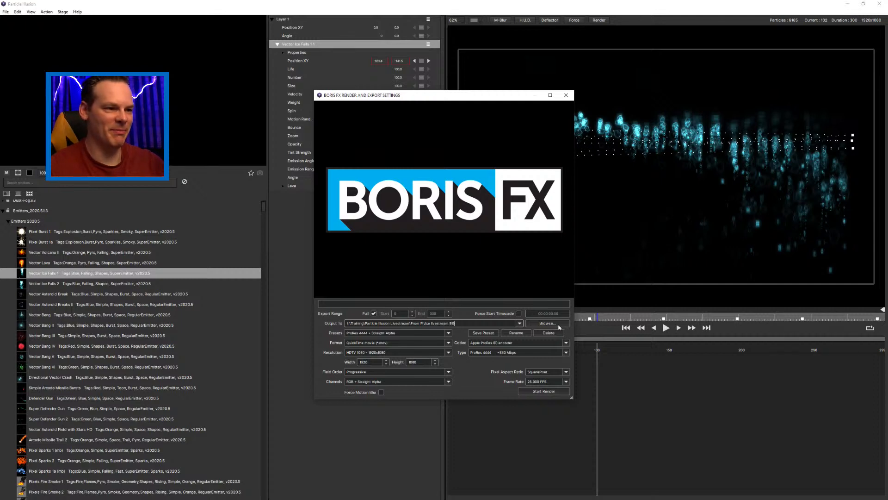
left_click(551, 392)
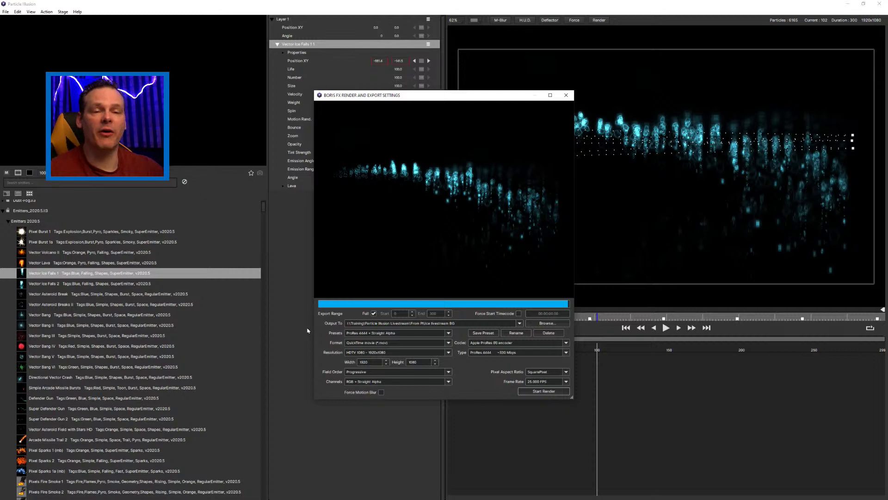
left_click(567, 95)
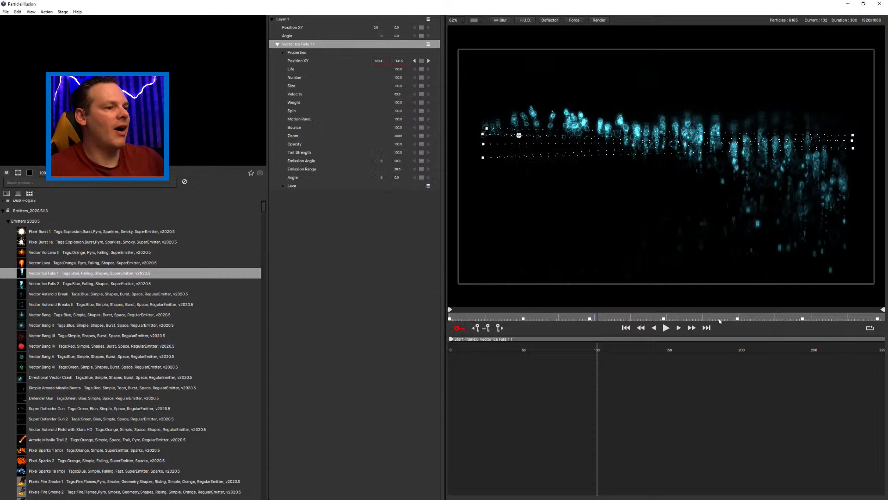
Step: Try a shorter playback range, check the duration in the project settings without changing it, and restore the full range
mouse_move(638, 319)
left_mouse_down()
mouse_move(684, 323)
mouse_move(652, 318)
left_mouse_up()
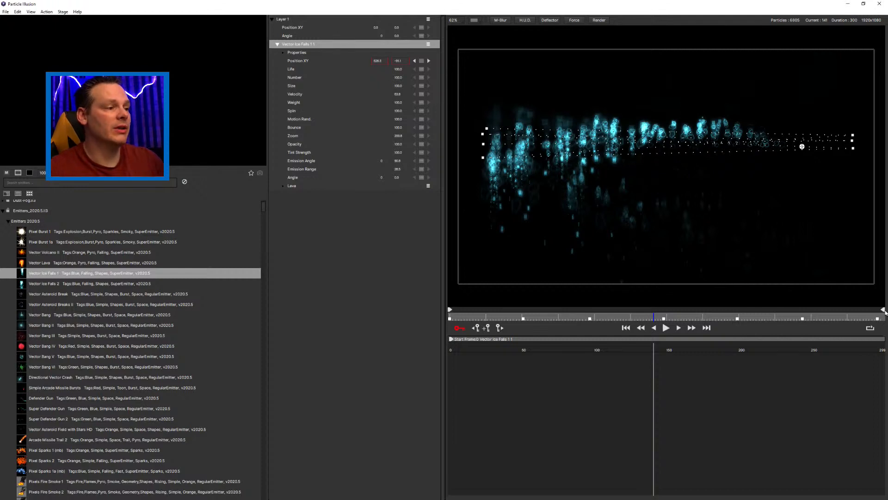
mouse_move(882, 308)
left_mouse_down()
mouse_move(531, 318)
mouse_move(515, 310)
mouse_move(578, 310)
mouse_move(549, 312)
left_mouse_up()
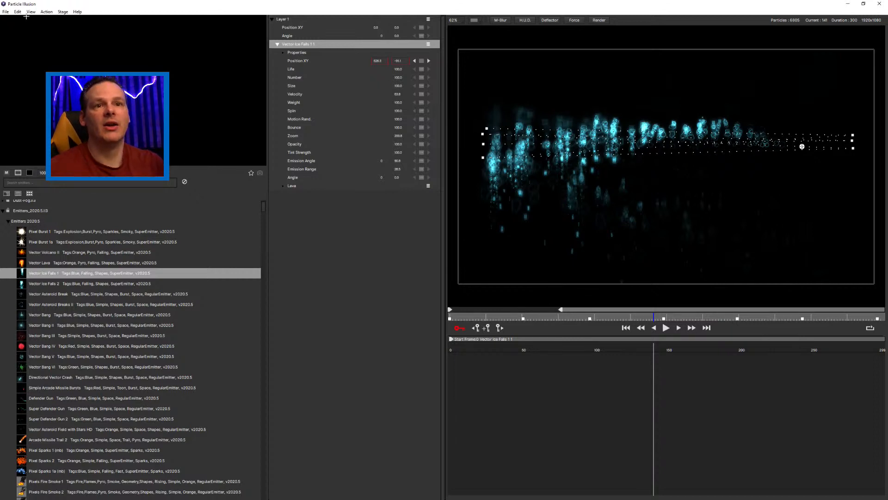
left_click(17, 11)
left_click(31, 11)
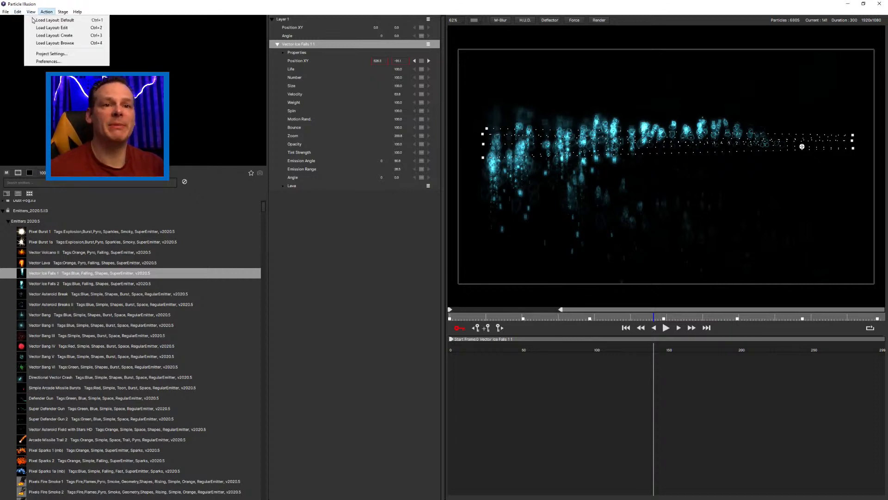
left_click(48, 53)
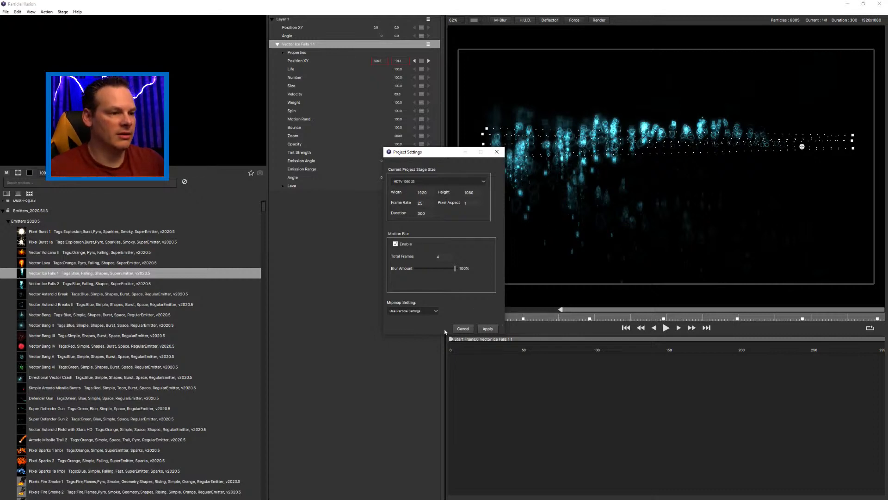
left_click(463, 328)
left_click_drag(561, 309, 883, 309)
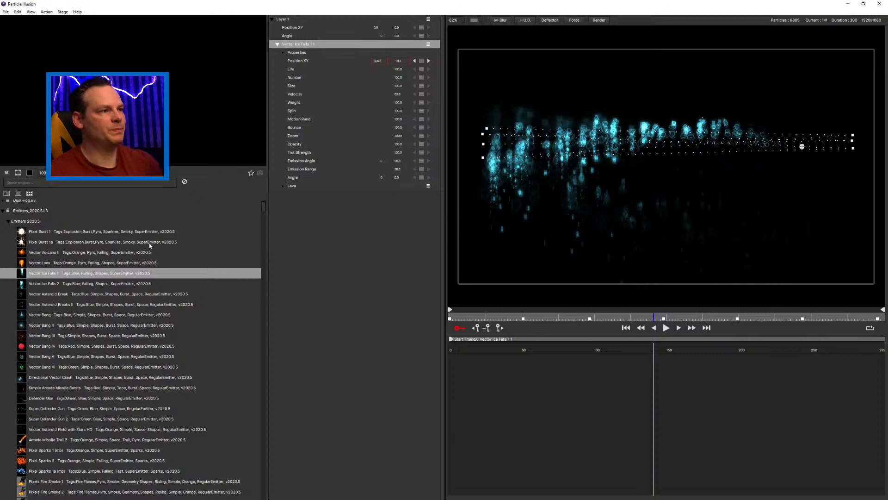
Step: Scrub through the timeline to review the emitter's movement between its position keyframes
left_click_drag(628, 314, 591, 316)
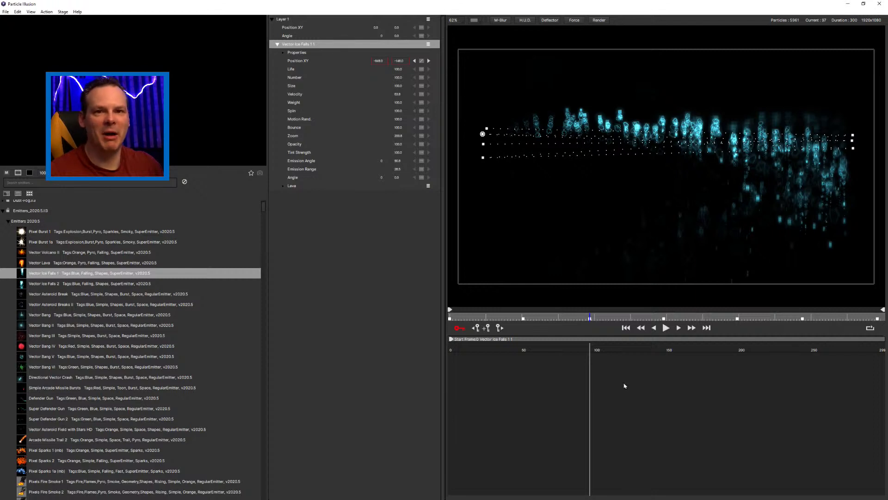
left_click(525, 319)
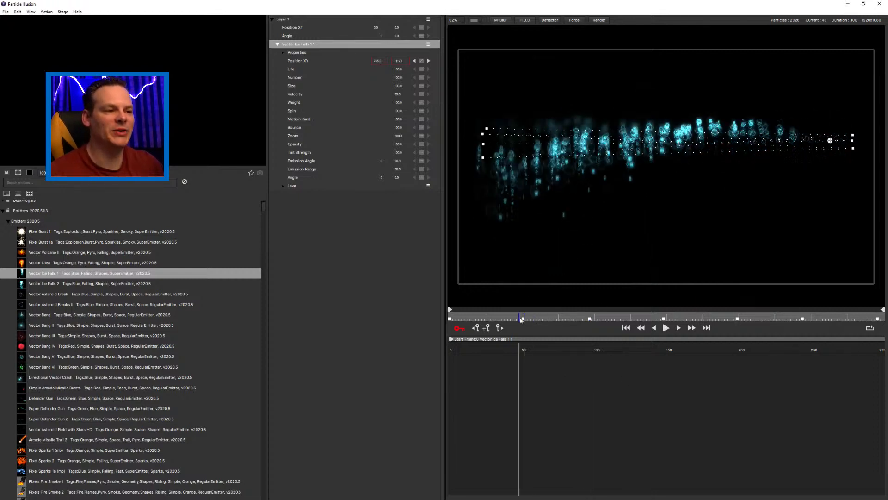
left_click_drag(491, 321, 695, 319)
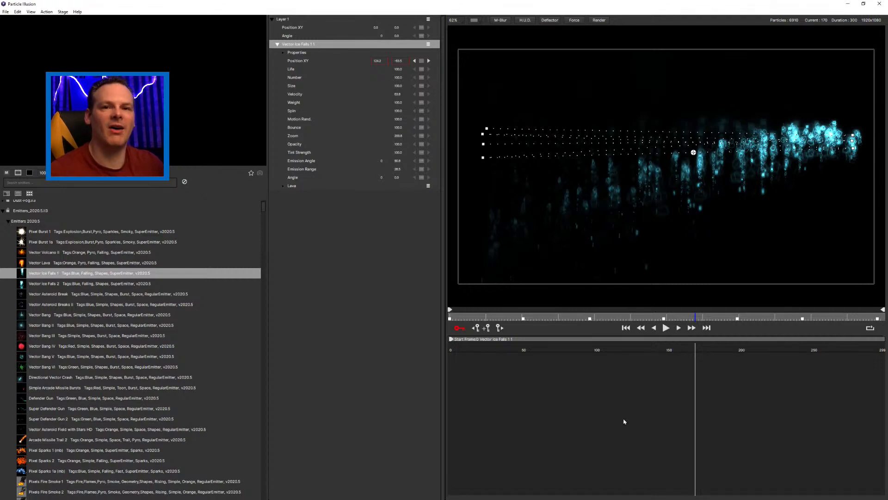
Step: Switch to After Effects, import "Ice livestream BG.mov" from the From PI folder and create a composition from it
key("alt+Tab")
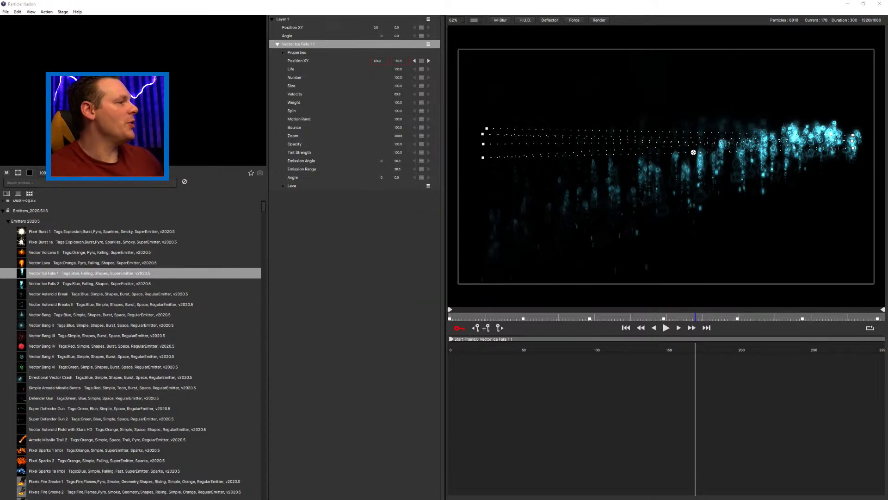
key("alt+Tab")
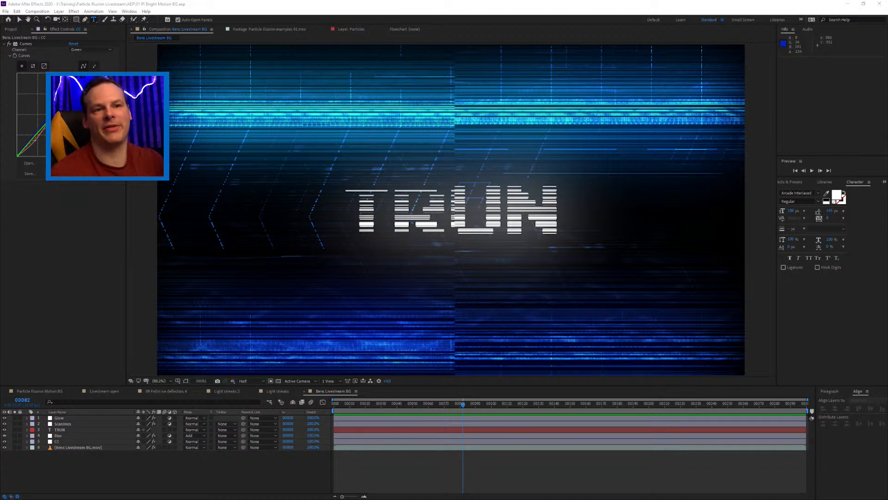
left_click(11, 29)
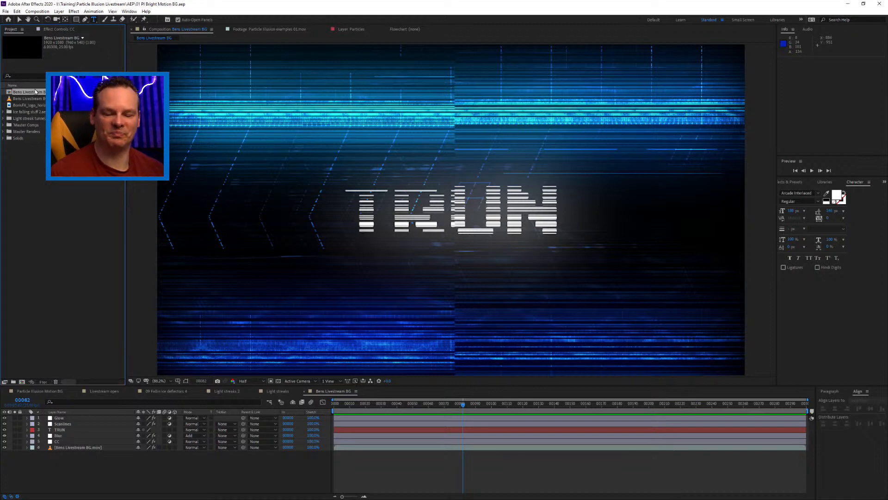
double_click(43, 168)
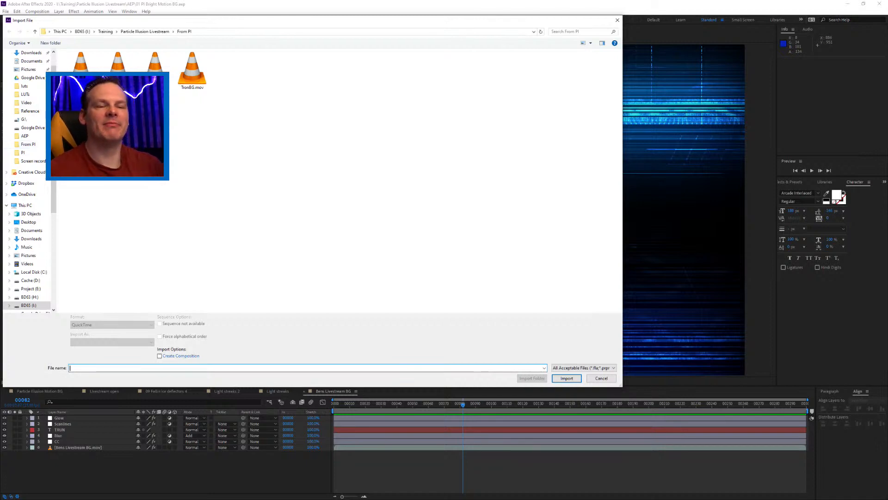
double_click(118, 60)
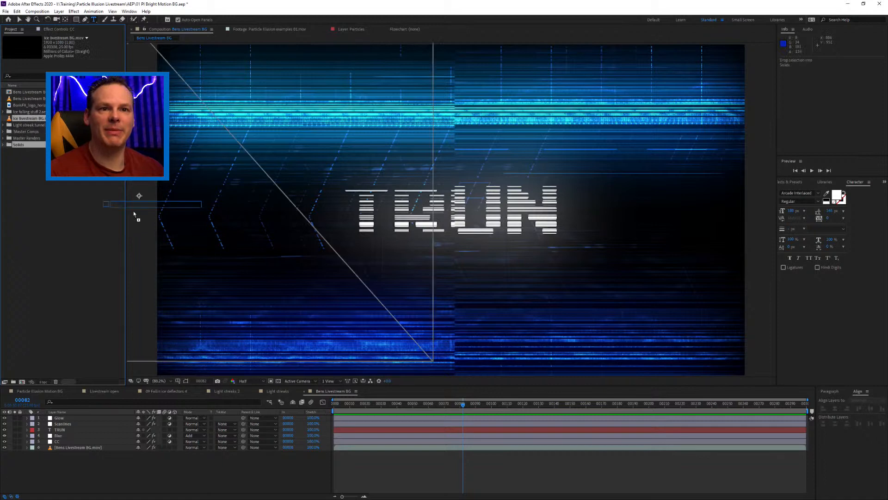
left_click(22, 384)
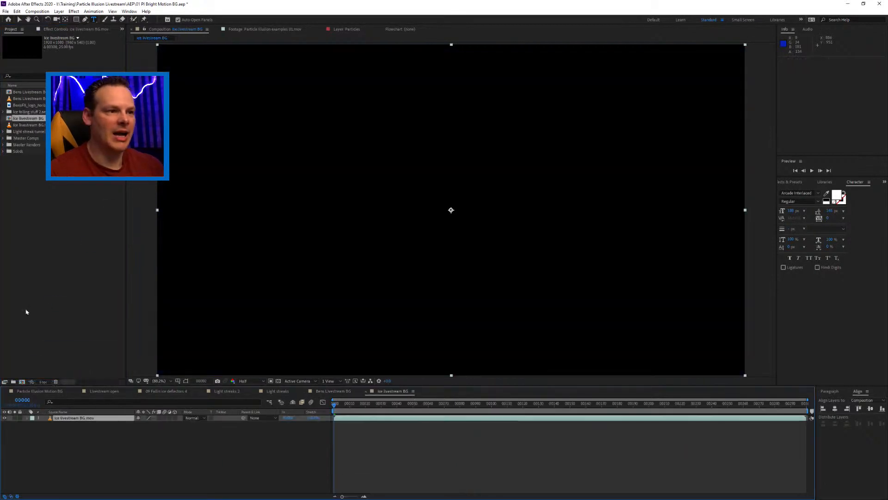
Step: Check the footage's alpha over the transparency grid, then hide the grid and play and scrub the animation over black
left_click(278, 381)
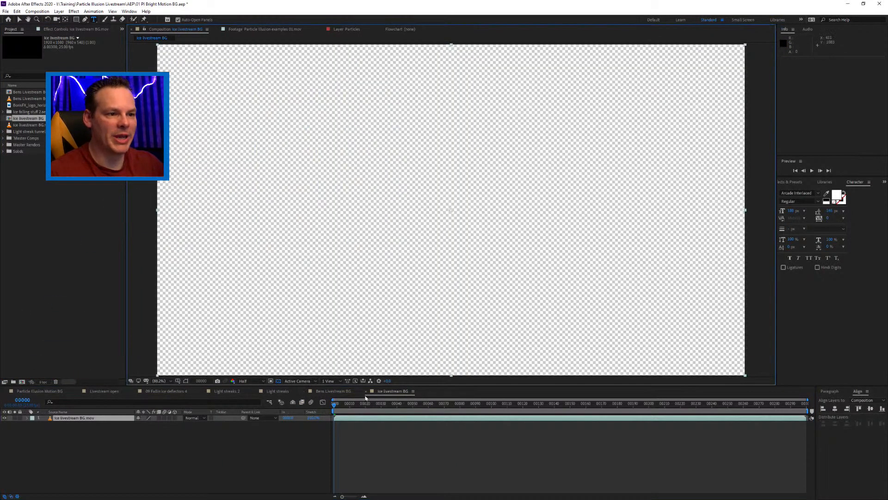
left_click_drag(365, 404, 446, 407)
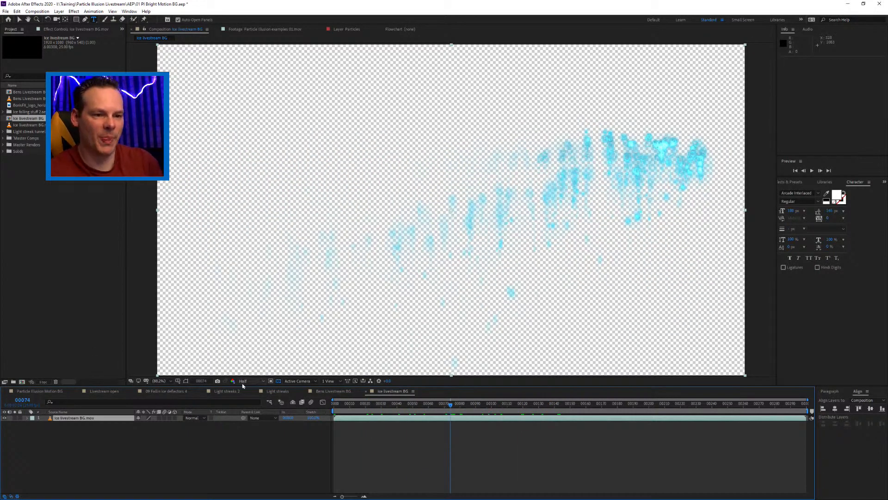
left_click(278, 381)
key("space")
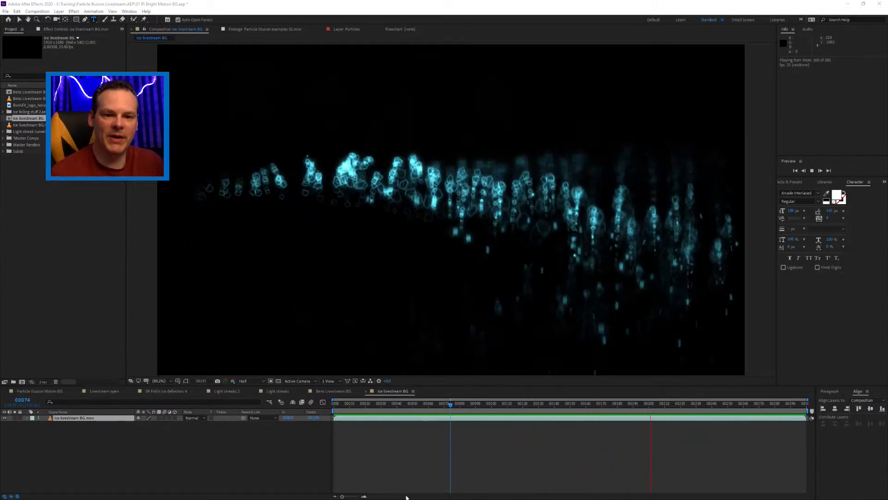
left_click_drag(452, 404, 509, 405)
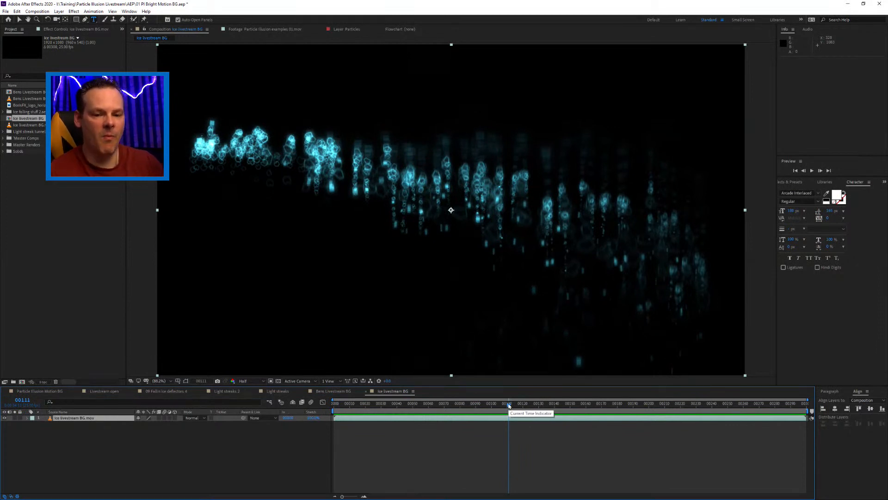
Step: Search the effects for "infin" and apply S_InfiniteZoom to the Ice livestream BG layer
left_click(792, 183)
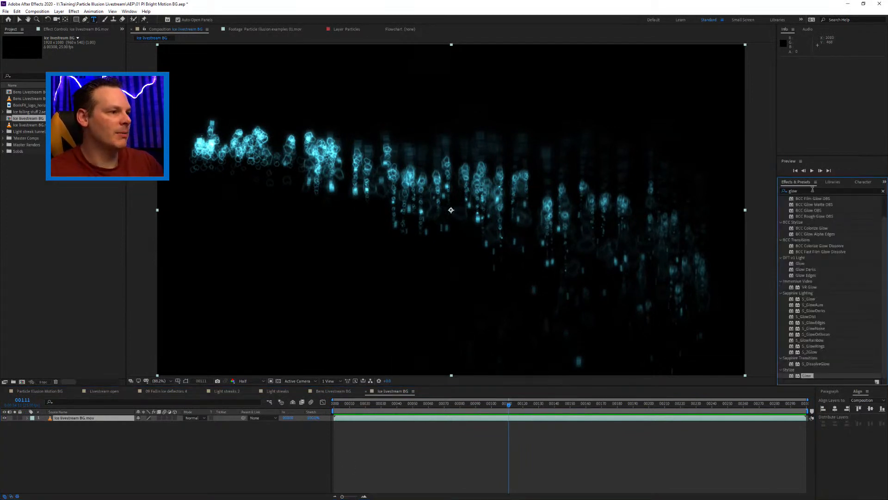
left_click(808, 190)
left_click(883, 192)
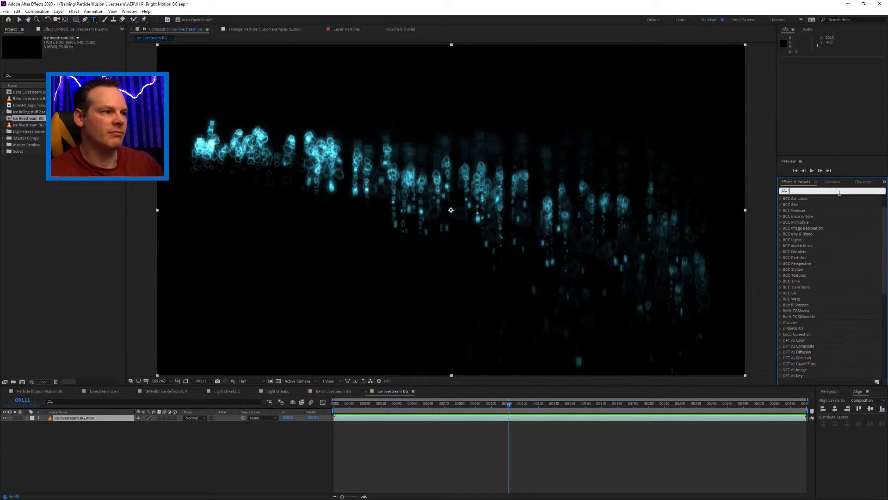
type("infin")
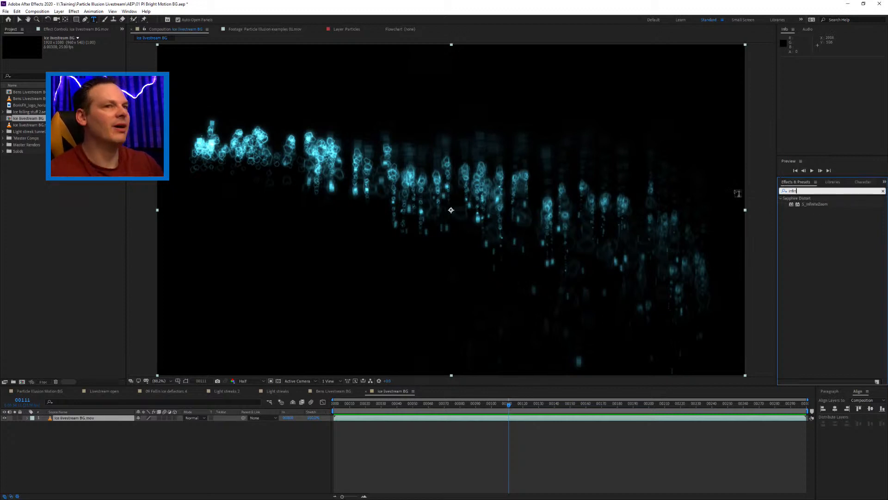
left_click(18, 20)
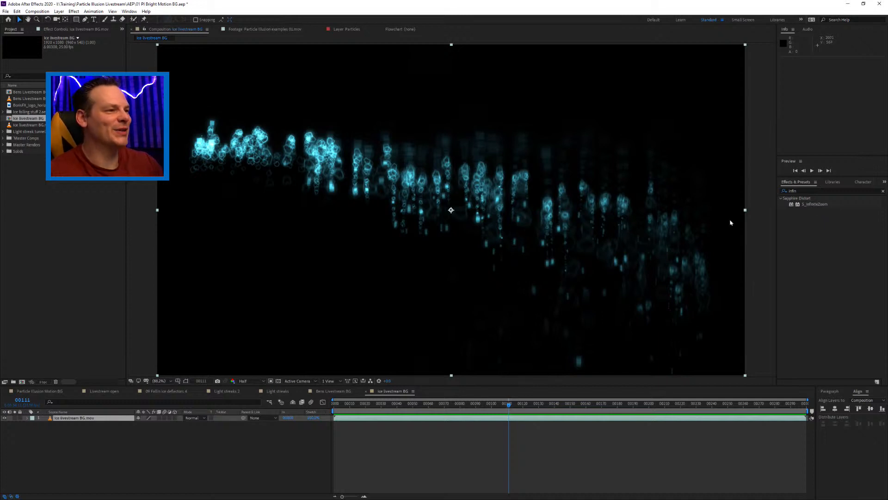
left_click_drag(826, 203, 402, 418)
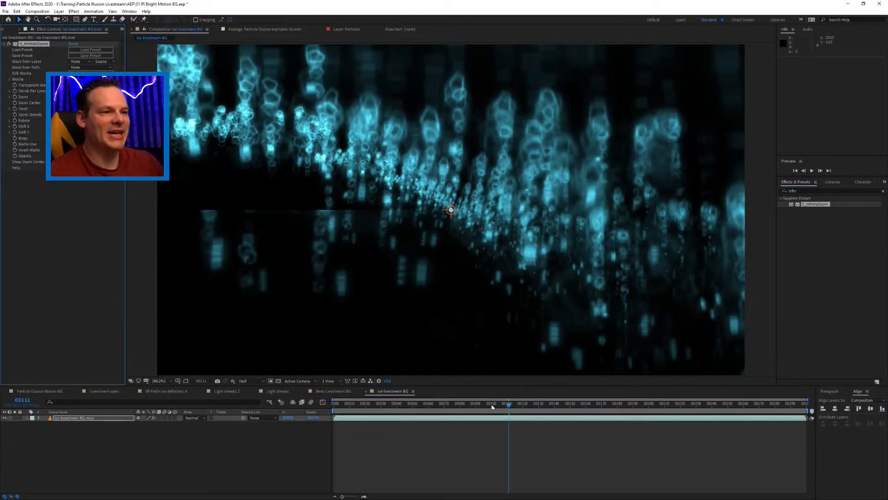
Step: Scrub through the infinite zoom, lower its Shrink Per Level value and preview the animation from the first frame
left_click(512, 405)
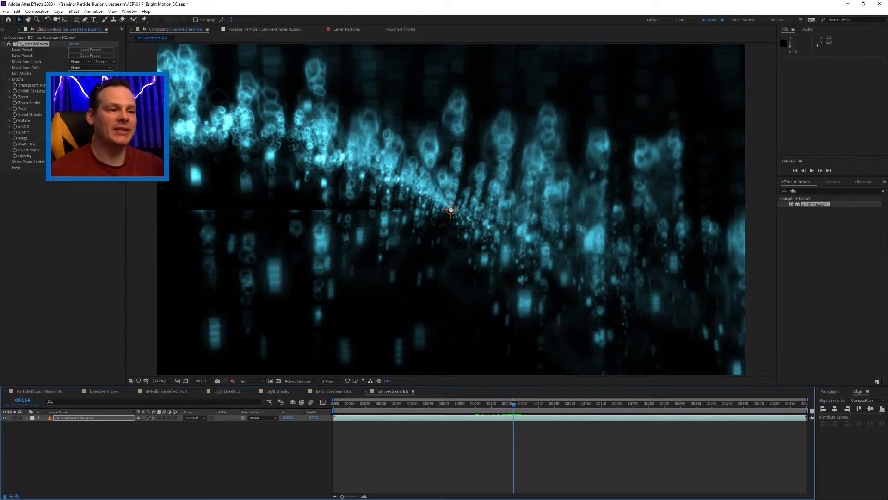
left_click_drag(499, 403, 482, 411)
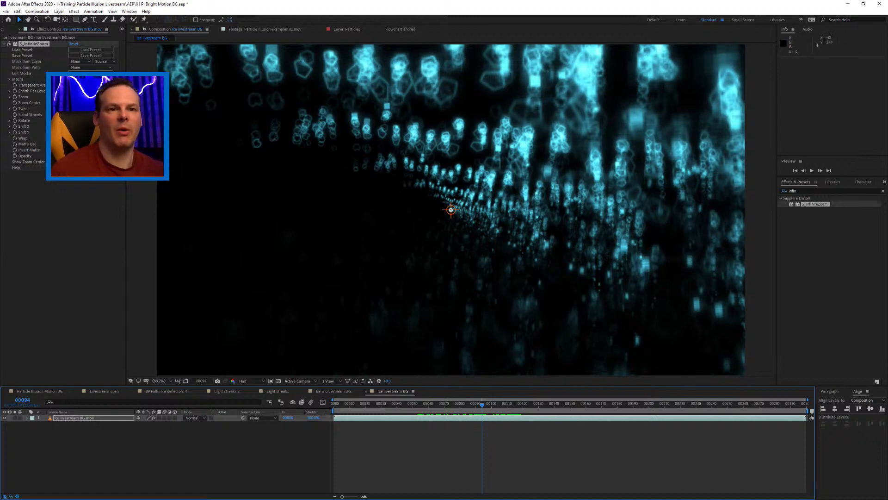
left_click_drag(73, 91, 1, 107)
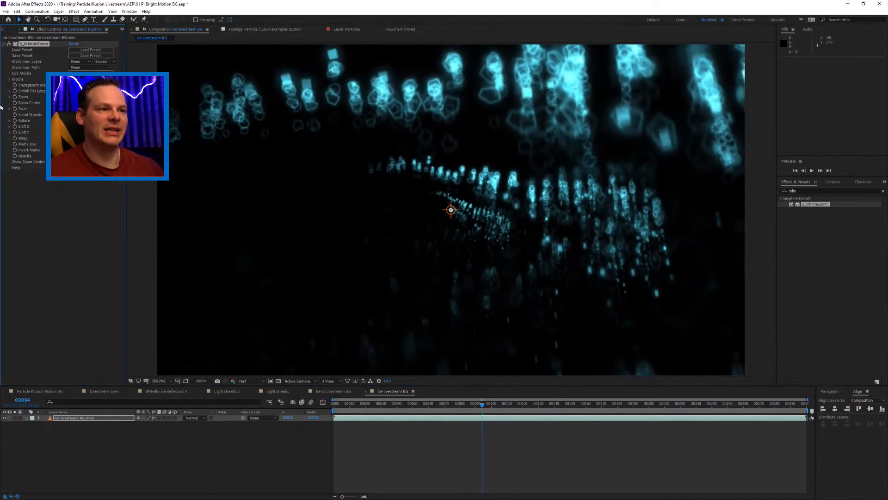
left_click_drag(355, 407, 239, 402)
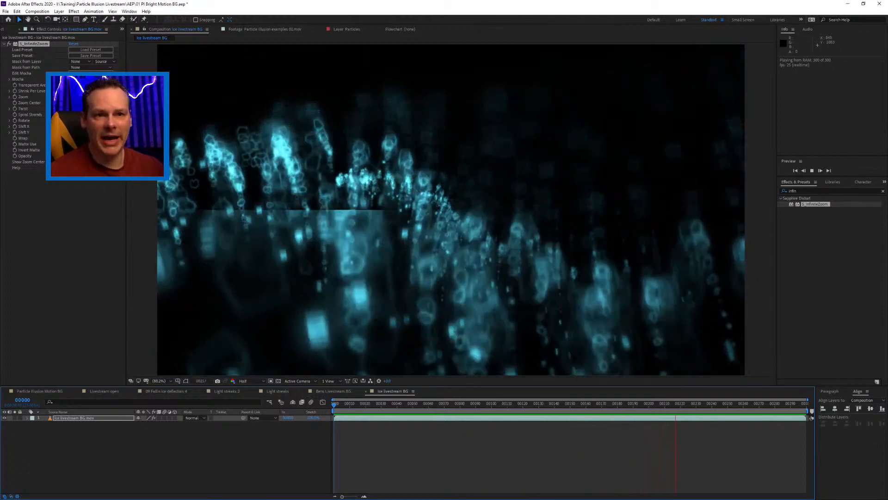
Step: Adjust the Zoom and Rotate values of S_InfiniteZoom while previewing the animation, and undo the last adjustment
left_click_drag(72, 97, 76, 97)
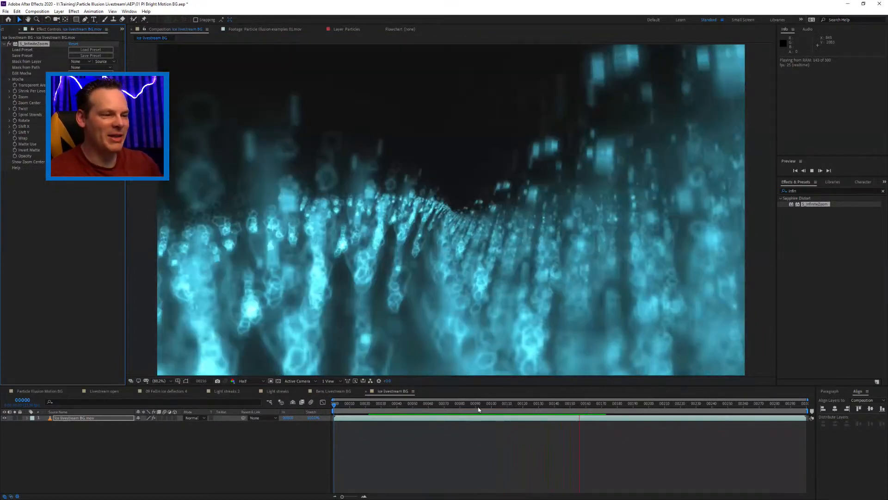
key("space")
left_click_drag(476, 406, 409, 409)
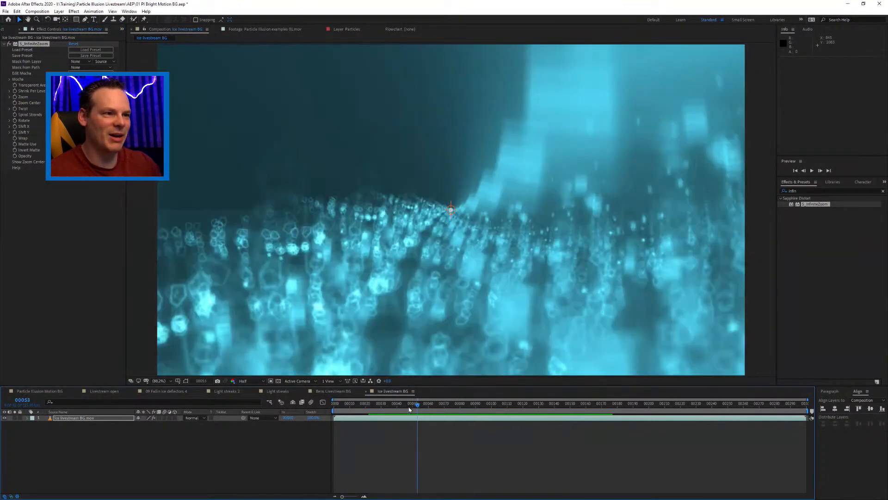
mouse_move(74, 120)
left_mouse_down()
mouse_move(61, 120)
mouse_move(87, 120)
mouse_move(35, 120)
mouse_move(113, 120)
mouse_move(78, 120)
mouse_move(90, 120)
left_mouse_up()
key("ctrl+z")
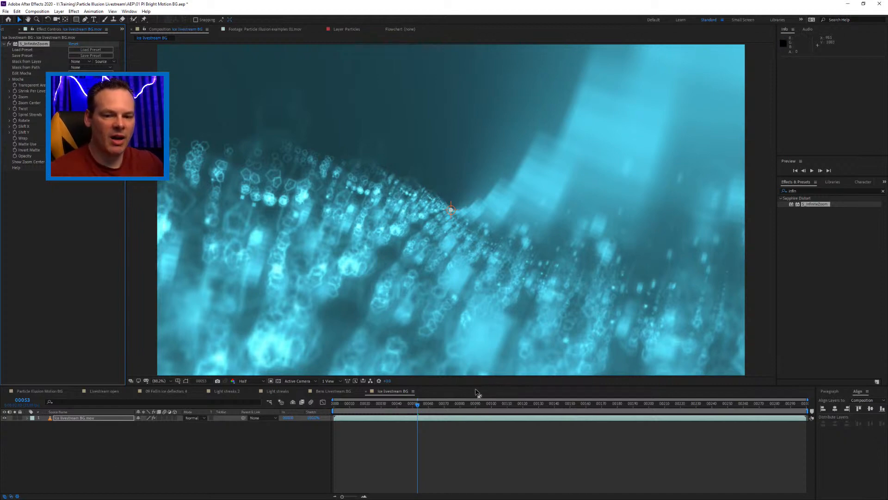
Step: Play and scrub the timeline to review the rotated infinite zoom, with the ice layer selected
left_click_drag(416, 406, 374, 405)
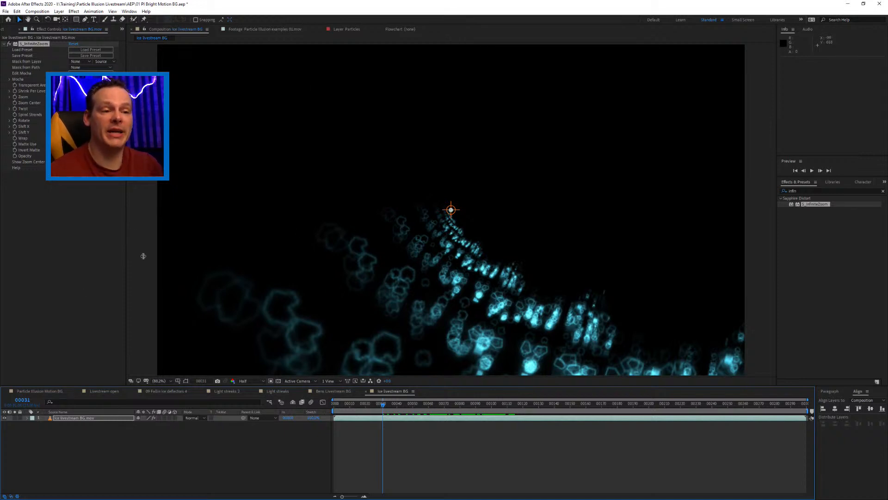
left_click(390, 404)
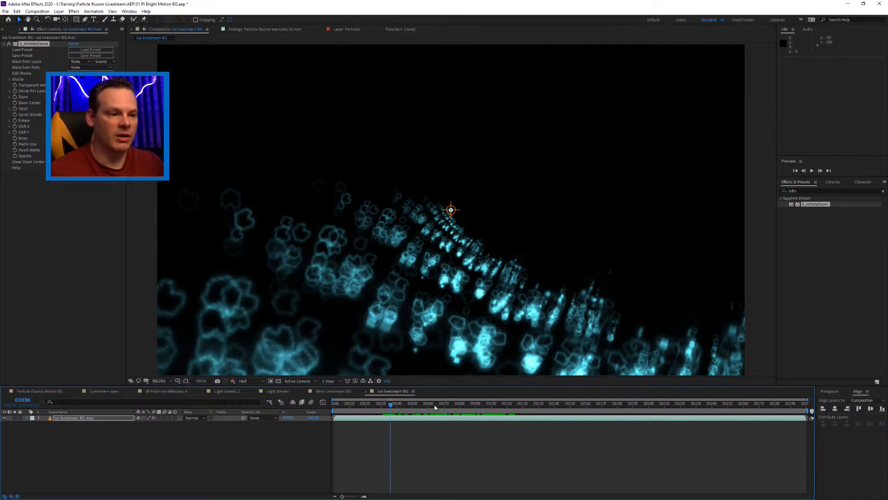
left_click_drag(435, 406, 335, 405)
key("space")
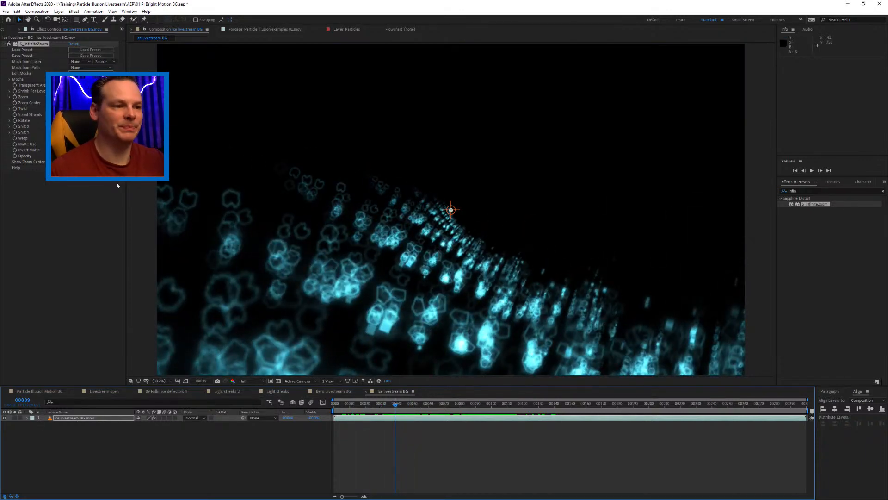
left_click(82, 419)
left_click_drag(486, 404, 387, 405)
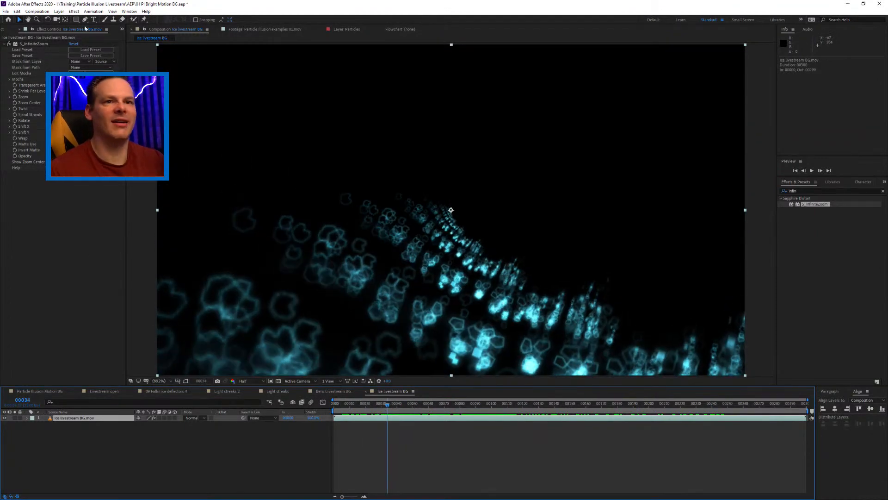
left_click(74, 11)
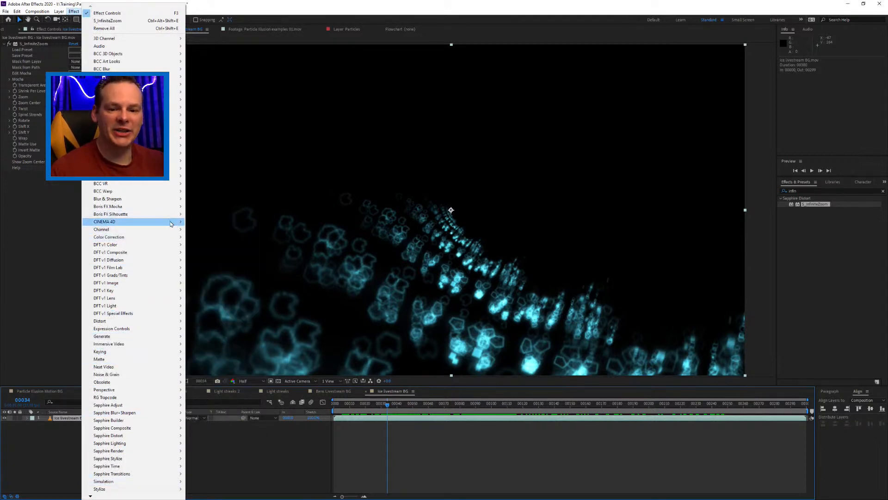
mouse_move(171, 230)
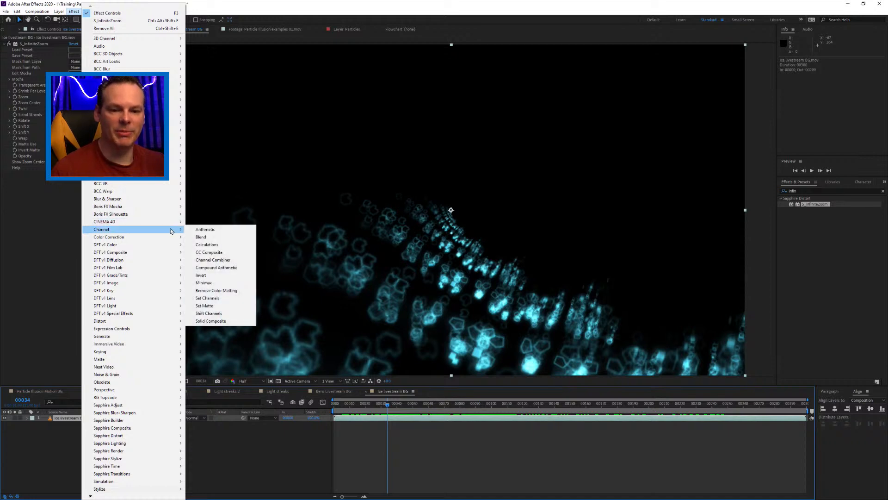
left_click(210, 283)
Step: Search the effects for "kal" and add S_KaleidoRadial to the ice layer after S_InfiniteZoom
left_click(804, 192)
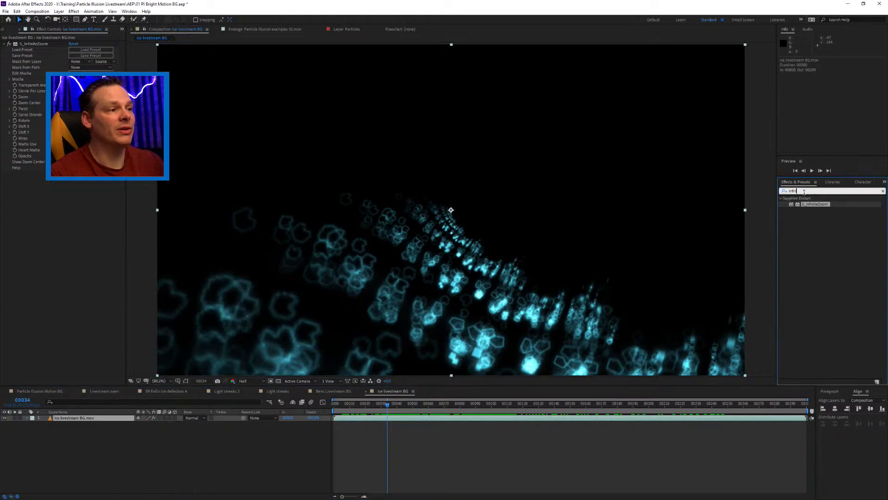
double_click(805, 190)
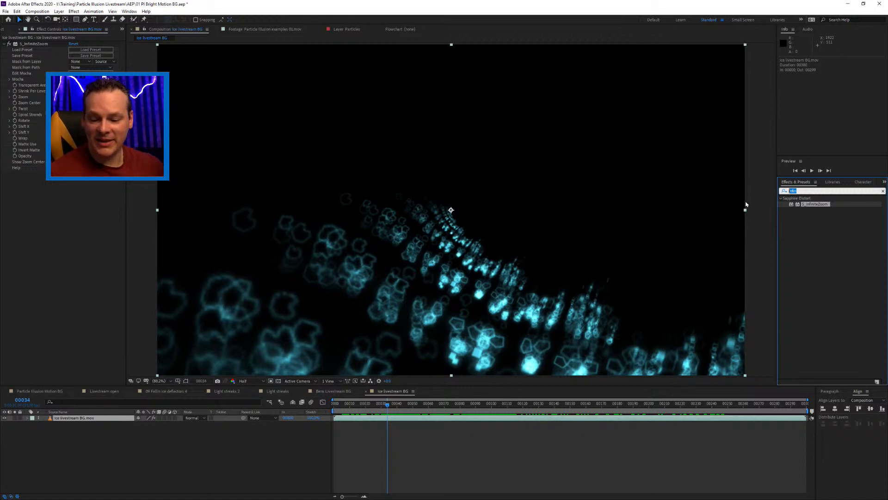
type("kal")
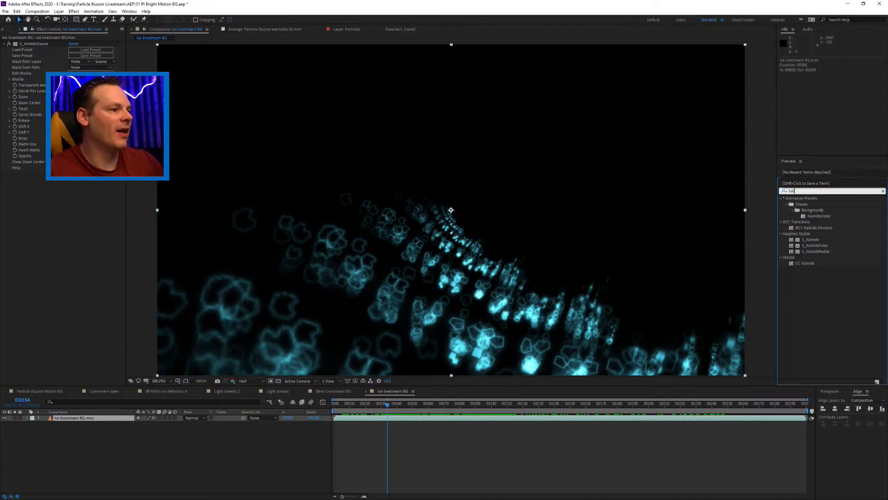
left_click_drag(812, 252, 110, 238)
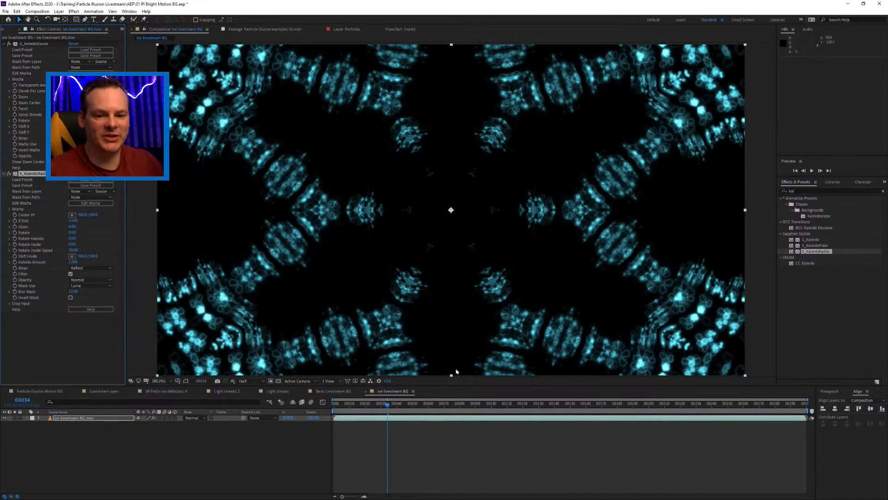
Step: Play the kaleidoscope animation from near its start and set the S_KaleidoRadial Z Dist to 1.240
left_click_drag(388, 405, 330, 410)
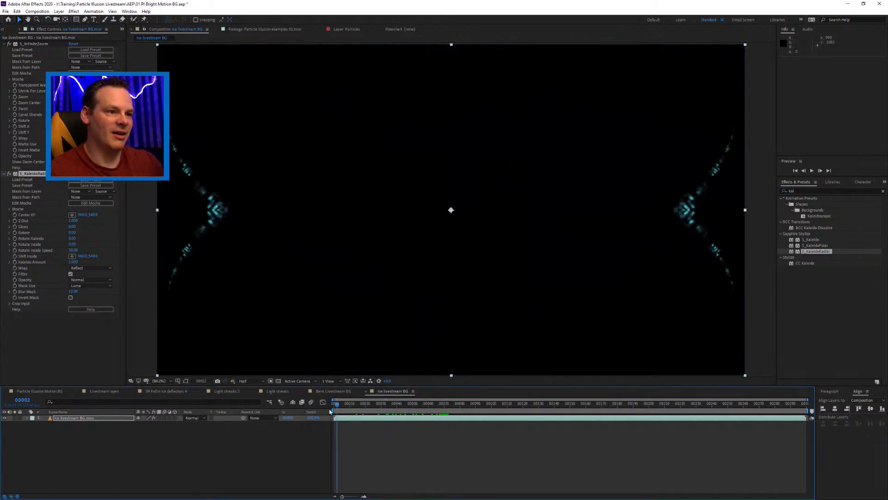
key("space")
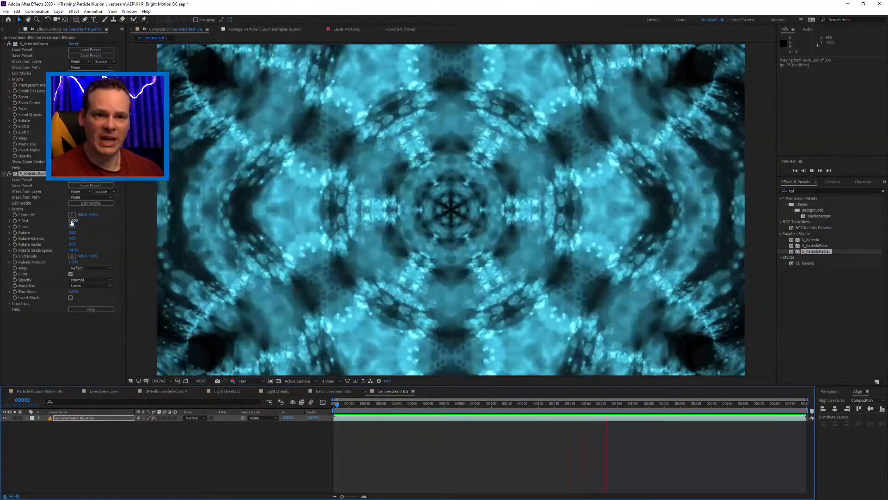
mouse_move(72, 221)
left_mouse_down()
mouse_move(59, 221)
mouse_move(86, 221)
left_mouse_up()
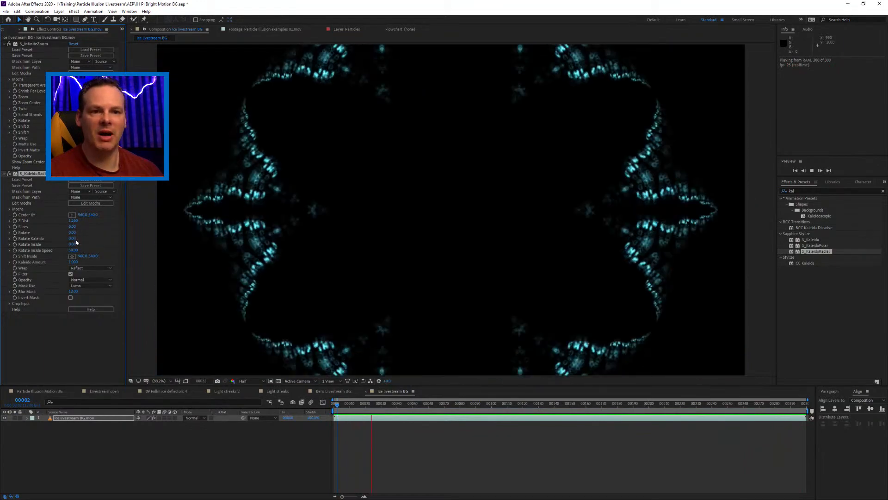
Step: Increase the Rotate Kaleido and Rotate Inside values of S_KaleidoRadial on the ice layer and preview the result around frame 59
left_click_drag(73, 238, 92, 244)
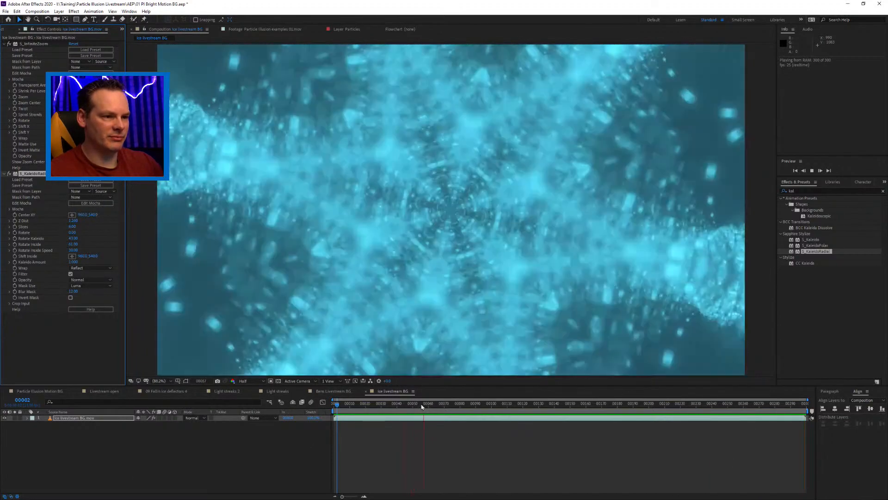
mouse_move(420, 407)
left_mouse_down()
mouse_move(439, 407)
mouse_move(426, 407)
left_mouse_up()
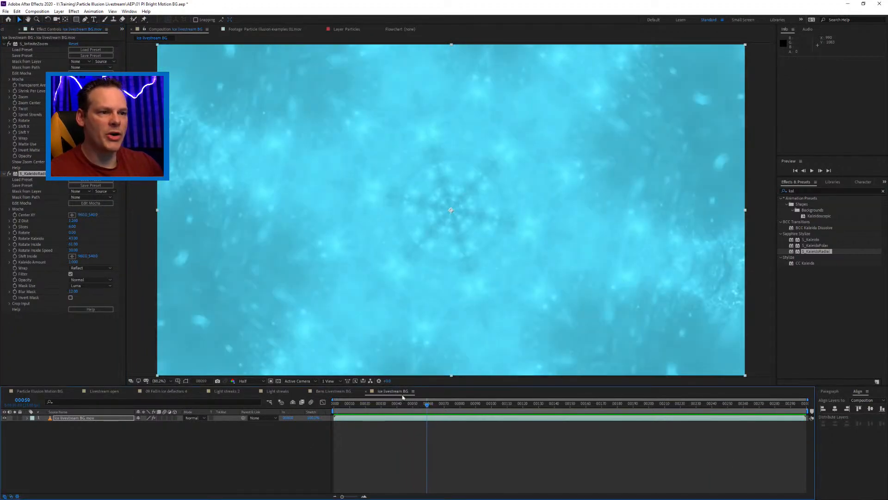
Step: Toggle the ice layer's effects off and on repeatedly to compare the original footage with the processed kaleidoscope look
left_click(154, 418)
left_click(154, 418)
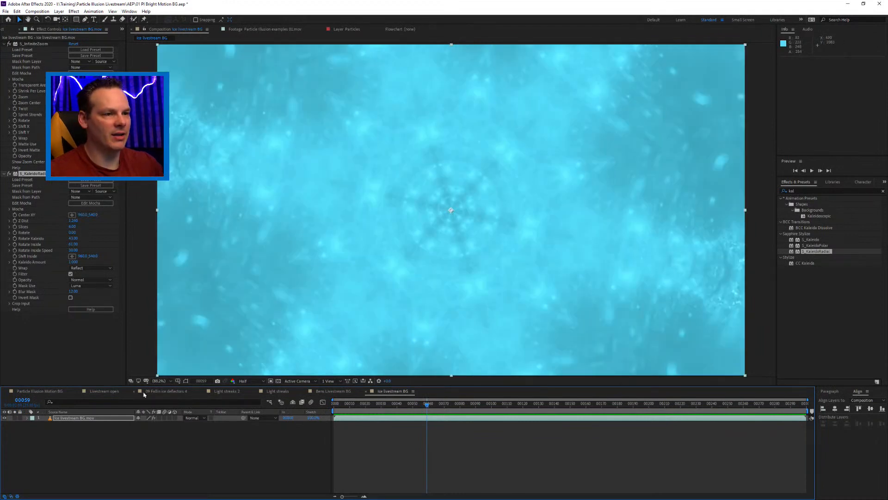
left_click(165, 418)
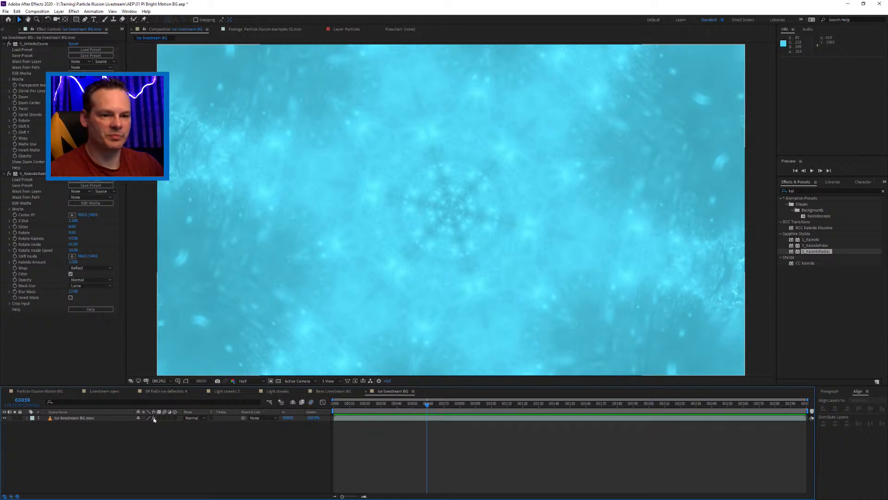
left_click(154, 418)
left_click(154, 418)
left_click(154, 418)
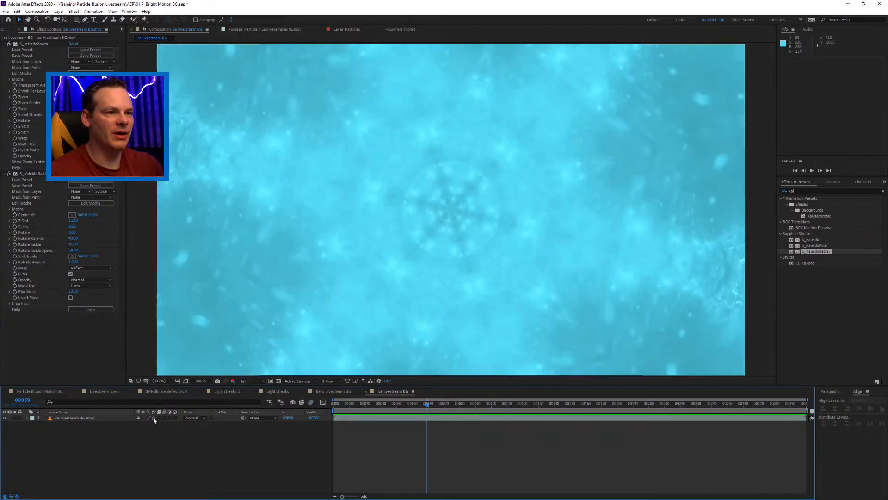
left_click(154, 418)
left_click(154, 417)
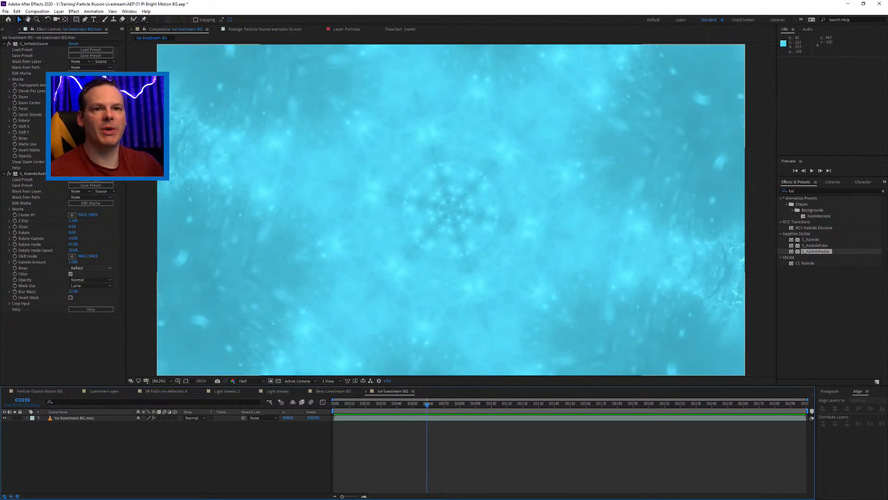
Step: Shift the S_InfiniteZoom Zoom Center slightly below the middle of the frame and scrub the timeline to check the pattern
left_click(34, 44)
left_click_drag(93, 102, 124, 102)
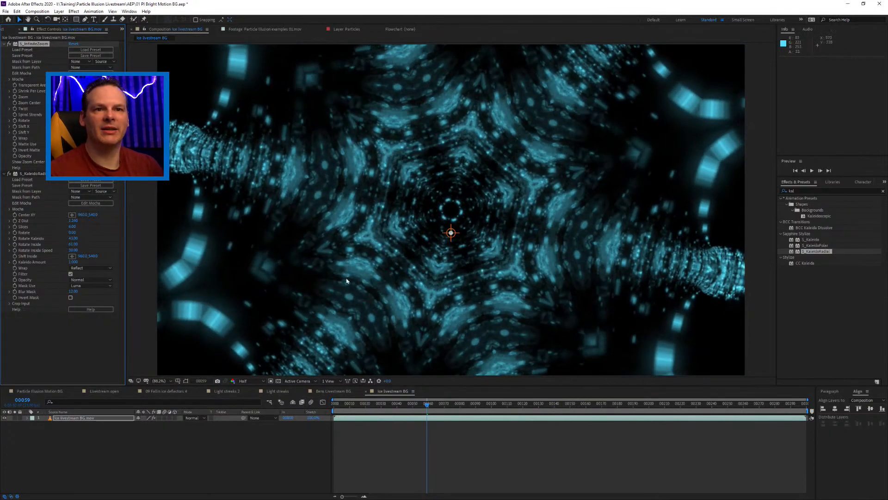
left_click_drag(437, 406, 411, 407)
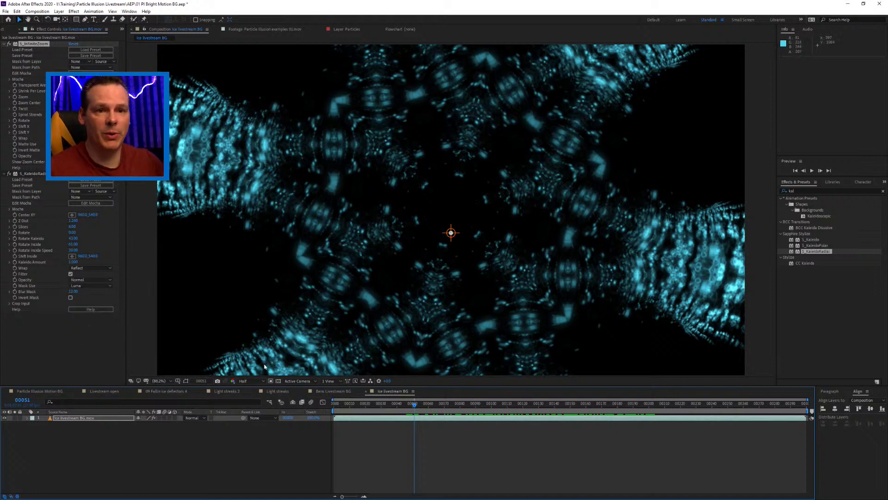
left_click_drag(468, 415, 724, 405)
Step: Deselect the ice layer and create a new composition-sized black solid named "Colour" above it
left_click(108, 445)
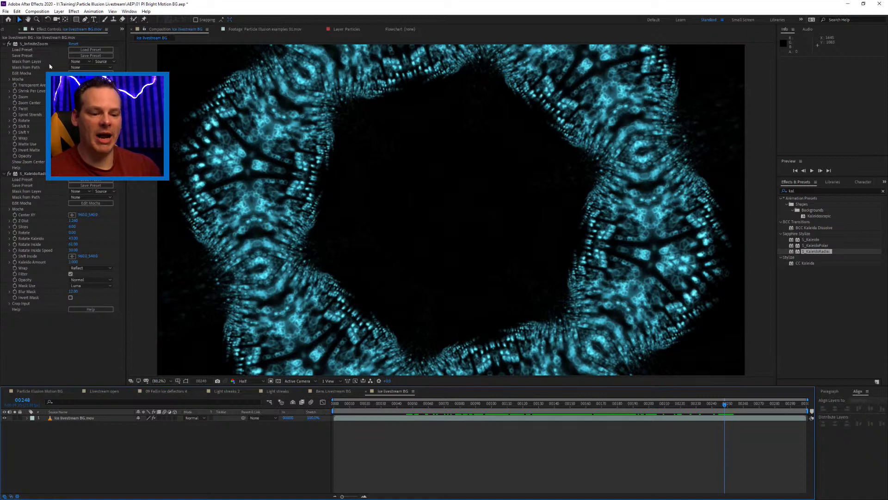
key("ctrl+y")
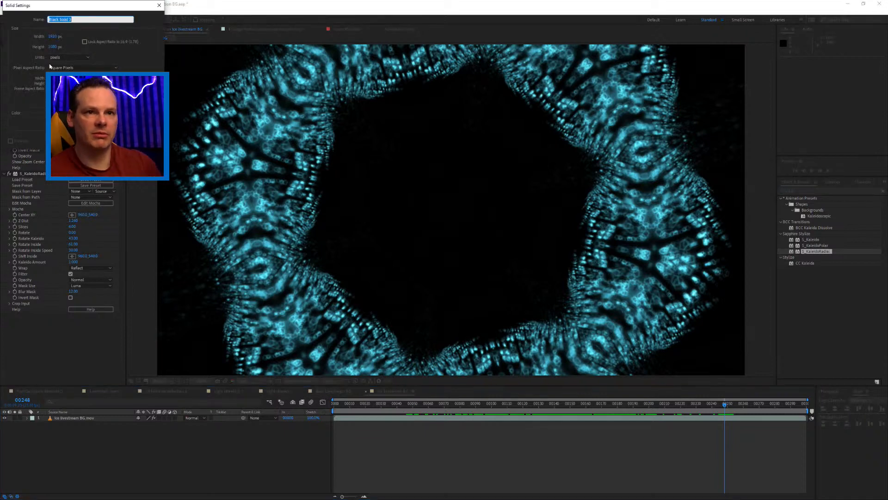
key("Escape")
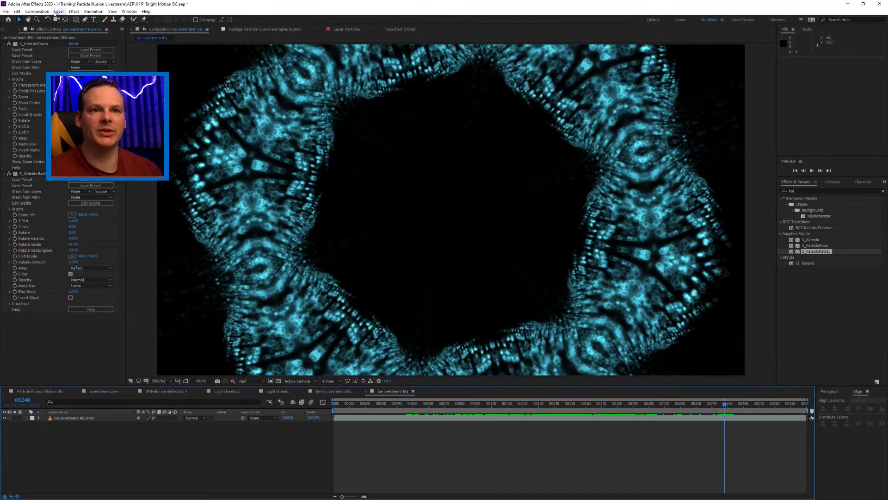
left_click(37, 11)
mouse_move(58, 11)
mouse_move(83, 19)
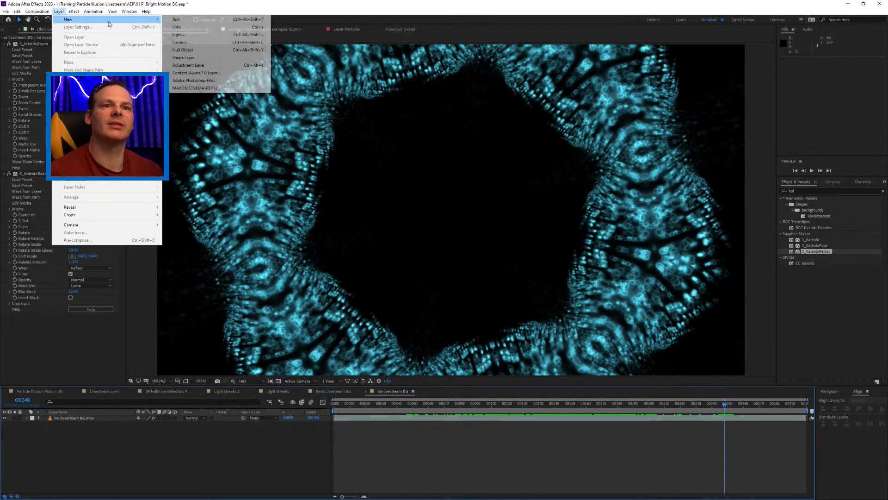
left_click(226, 30)
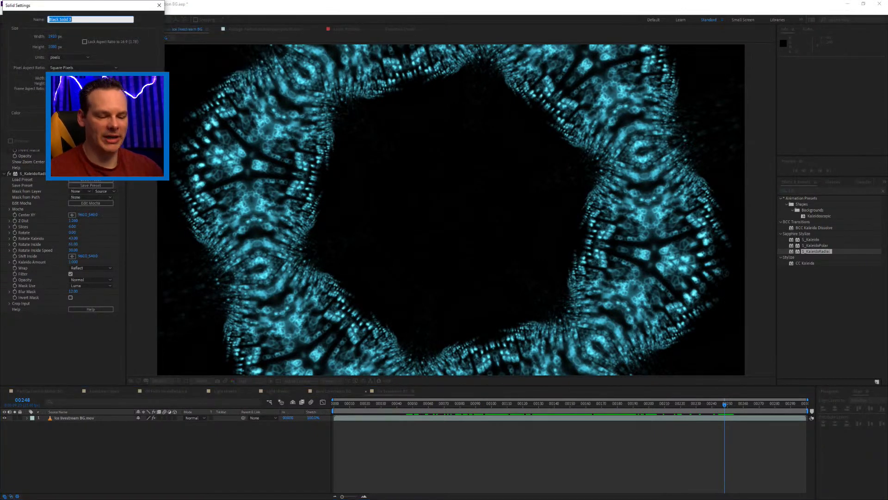
type("Colour")
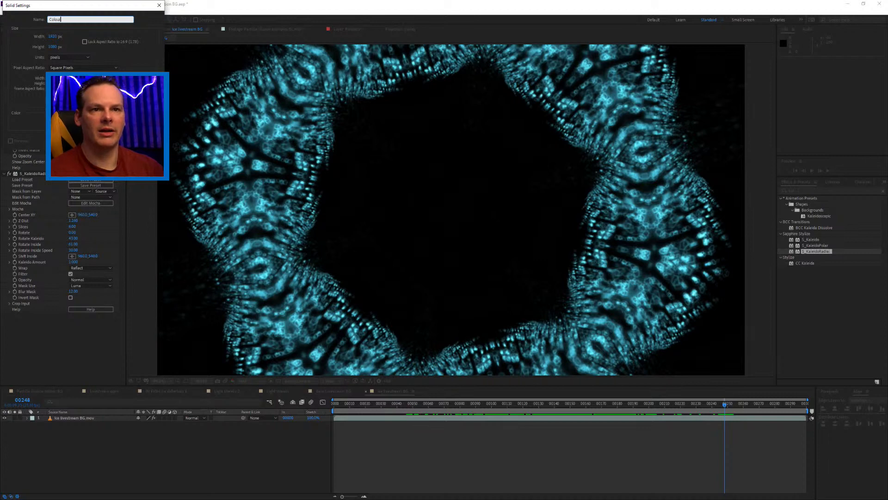
key("Return")
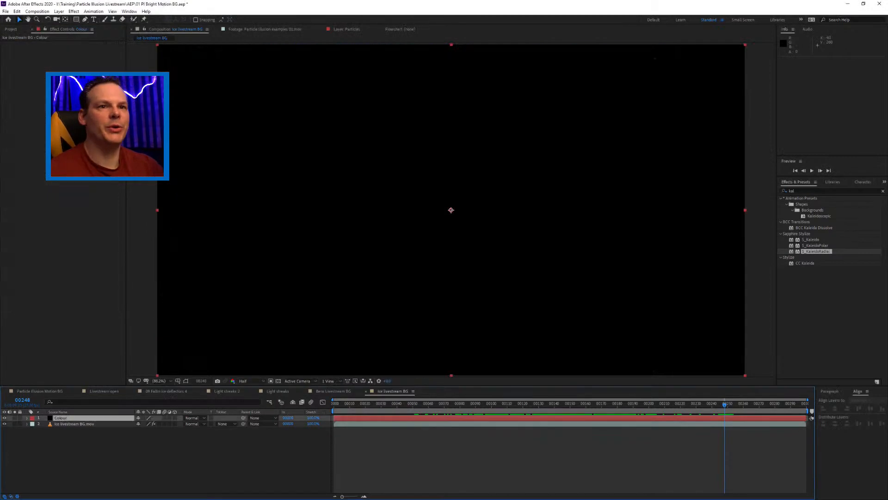
Step: Apply the Gradient Ramp effect to the Colour solid
left_click(74, 11)
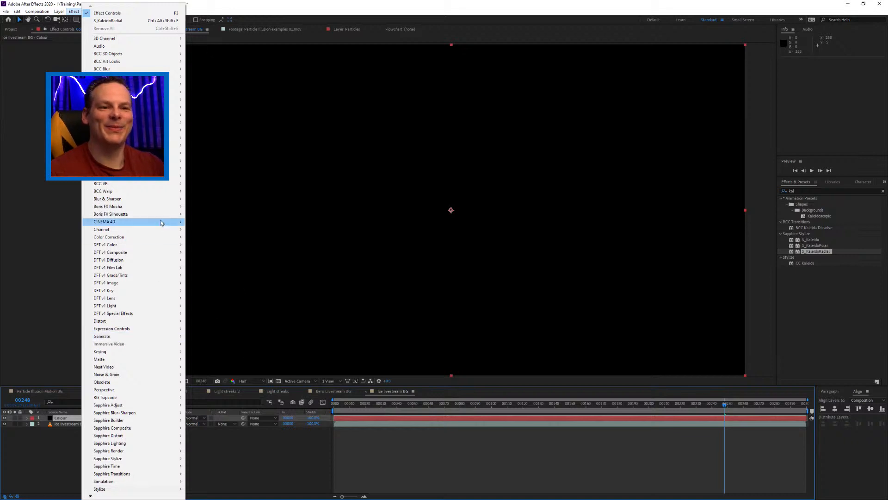
mouse_move(174, 230)
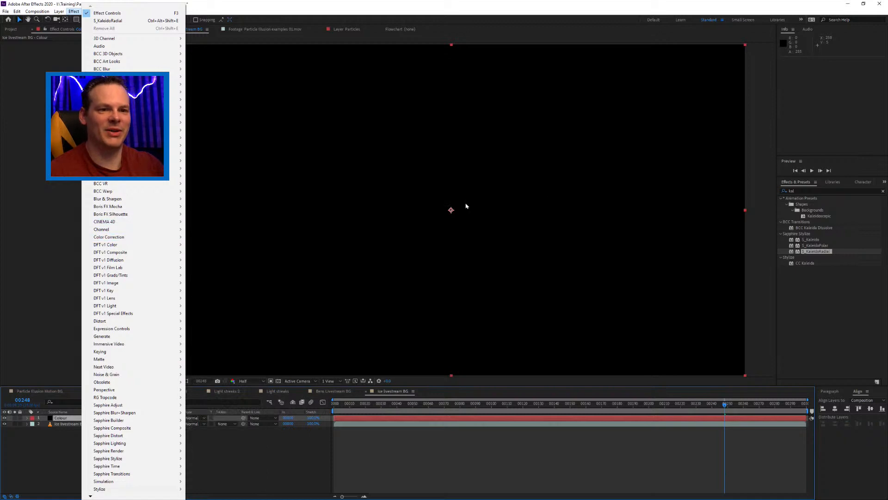
mouse_move(169, 336)
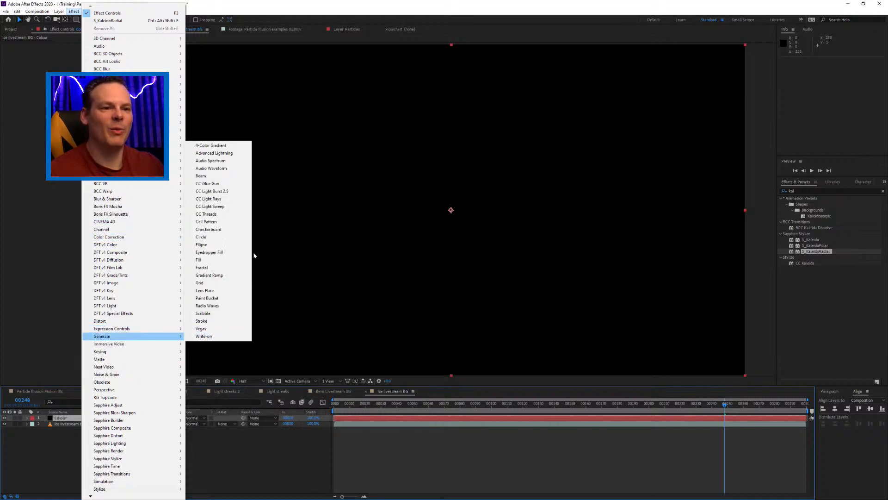
left_click(234, 275)
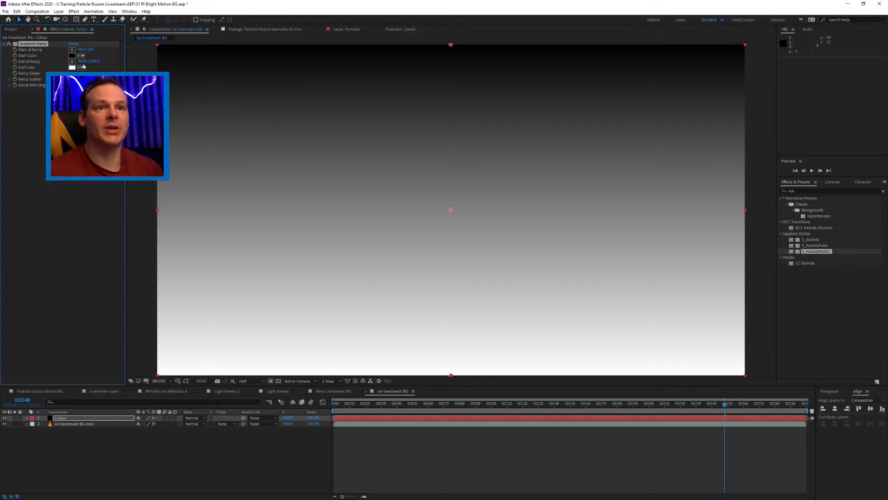
Step: Set the Gradient Ramp's start color to light blue and its end color to bright green
left_click(72, 56)
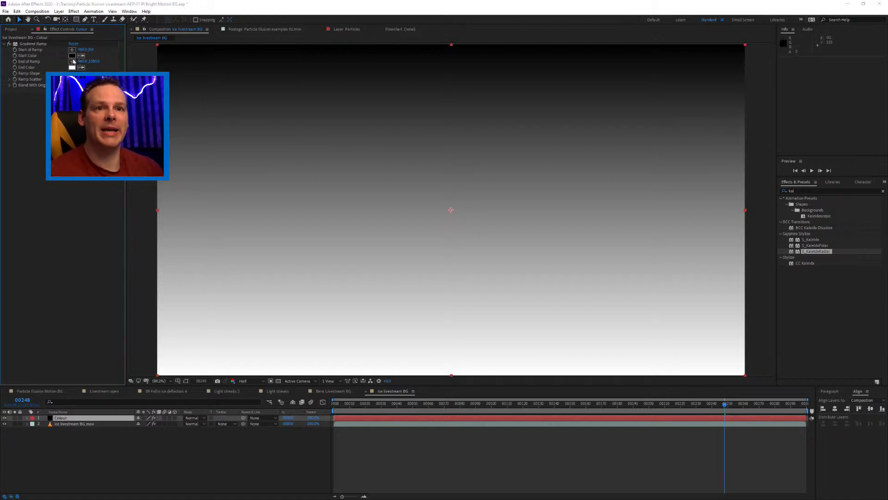
left_click(106, 18)
left_click(53, 35)
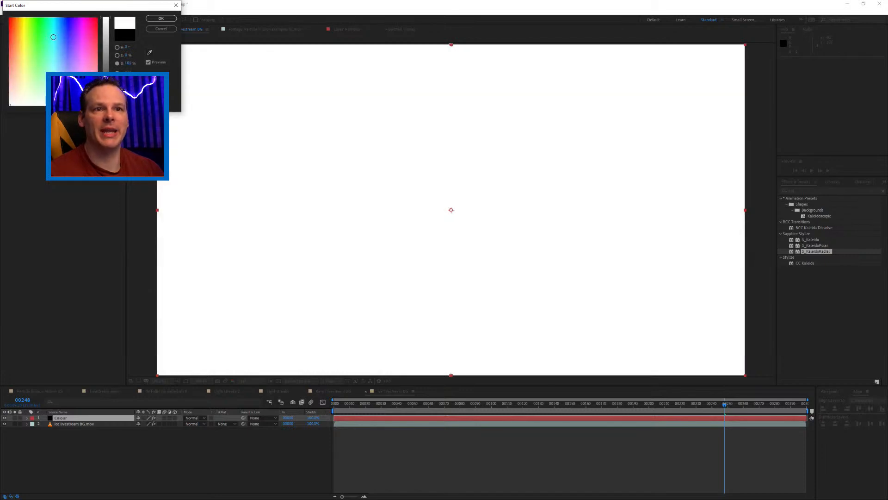
left_click(54, 43)
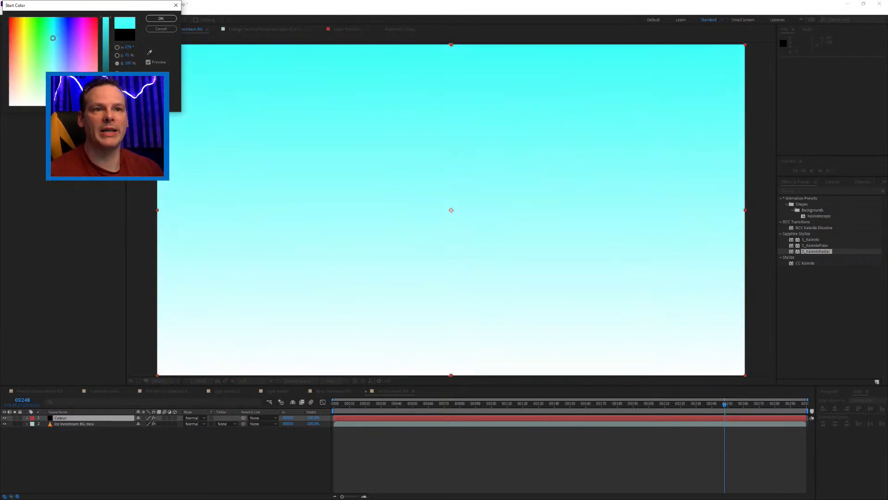
mouse_move(54, 43)
left_mouse_down()
mouse_move(47, 46)
mouse_move(56, 52)
left_mouse_up()
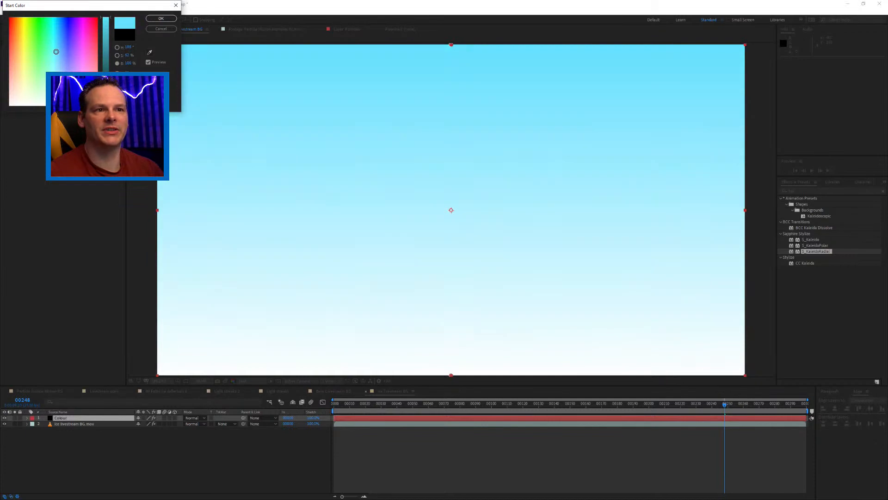
left_click(161, 18)
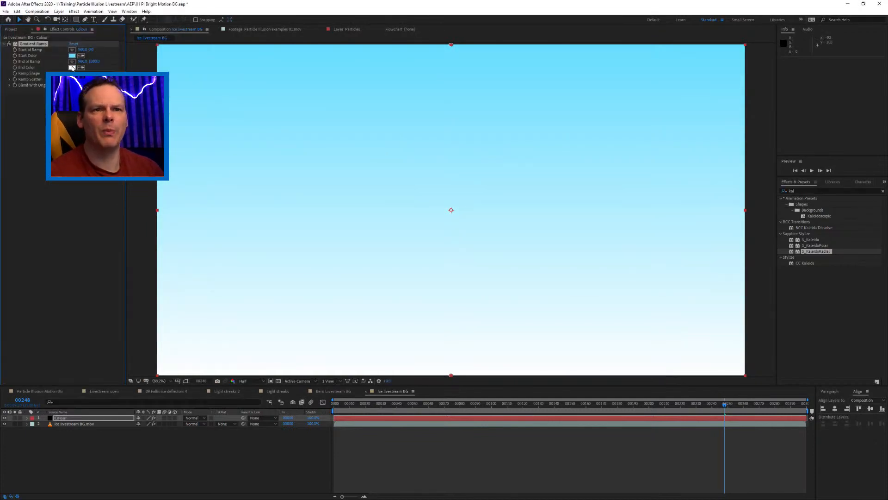
left_click(72, 68)
left_click_drag(37, 40, 41, 48)
left_click(161, 18)
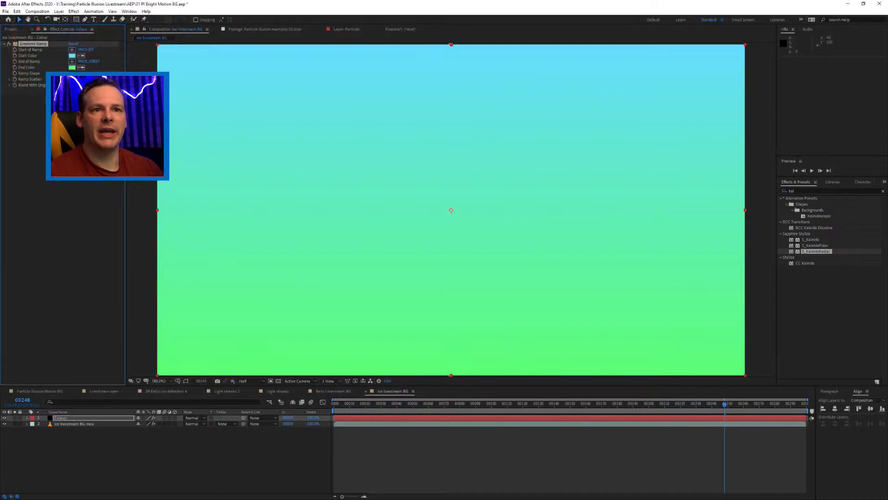
Step: Use a radial ramp shape, place the ramp's start at the composition centre, and move its end farther down to widen the gradient
left_click(72, 50)
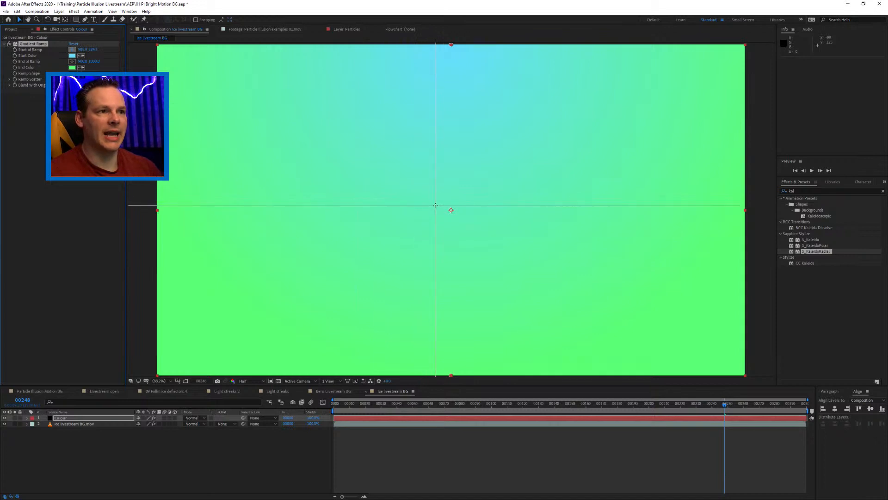
left_click(451, 210)
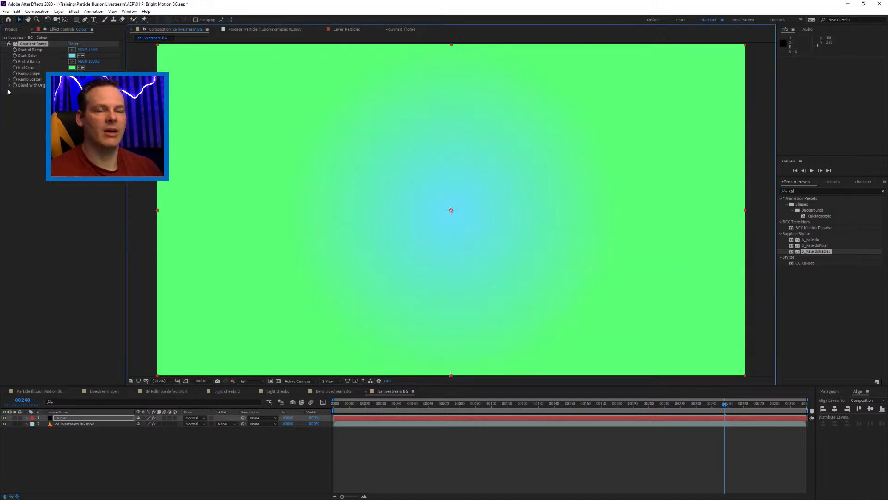
left_click_drag(94, 61, 120, 62)
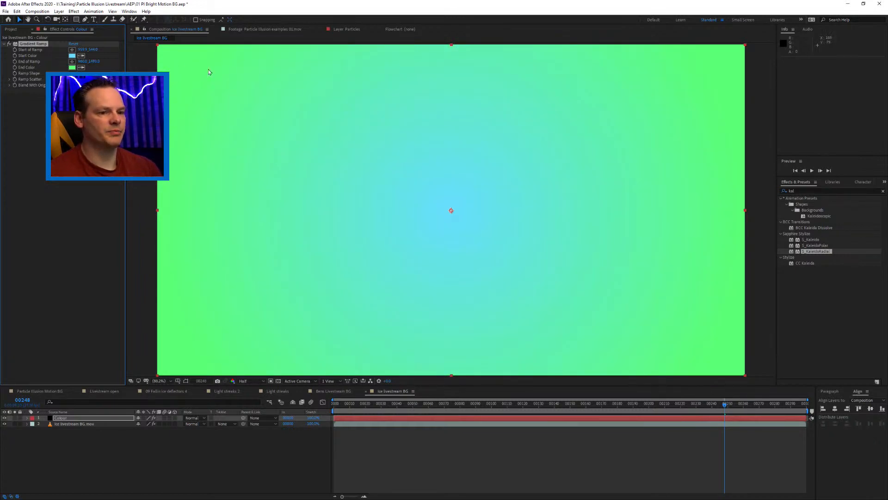
Step: Set the Colour layer's blending mode to Hue and scrub to frame 107 to check the colouring
left_click(194, 418)
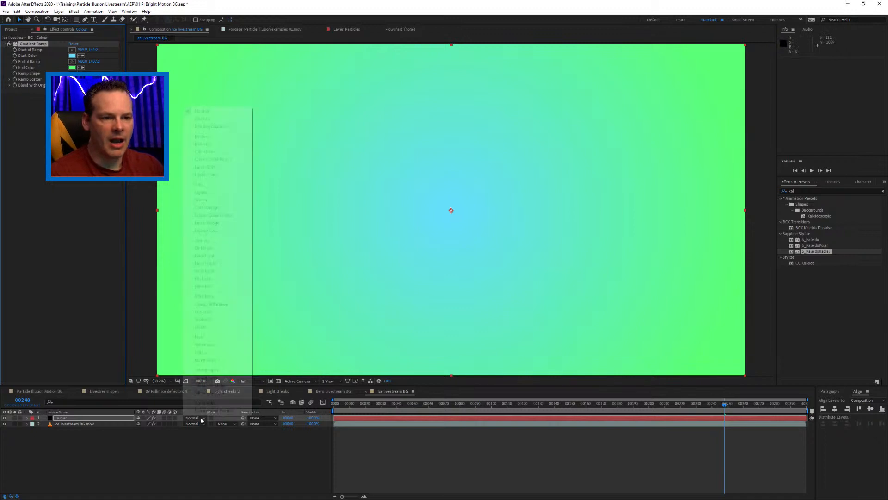
left_click(207, 337)
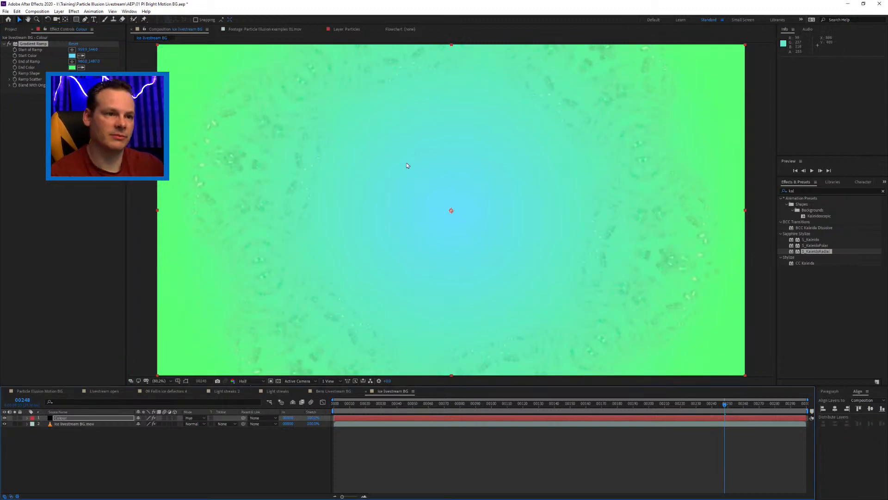
left_click_drag(387, 406, 502, 414)
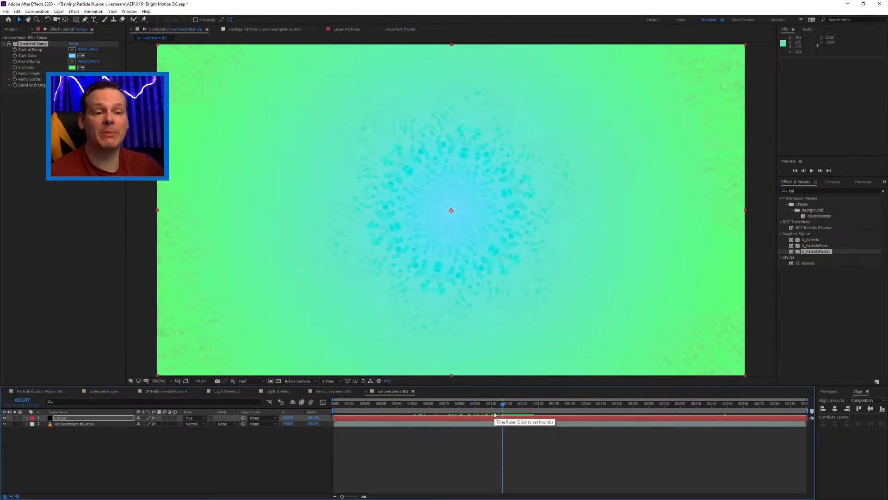
Step: Hide the Colour layer to inspect the ice layer with the transparency grid toggled on and off, and show the Colour layer again
left_click(4, 418)
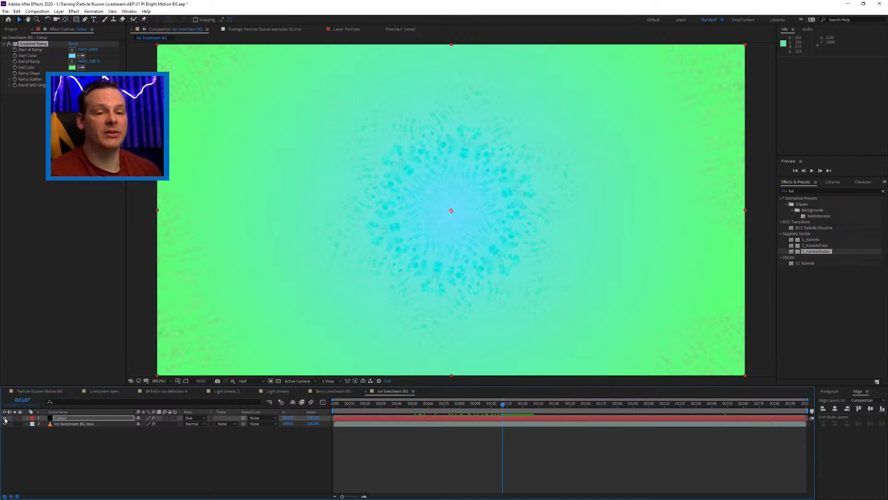
left_click(96, 425)
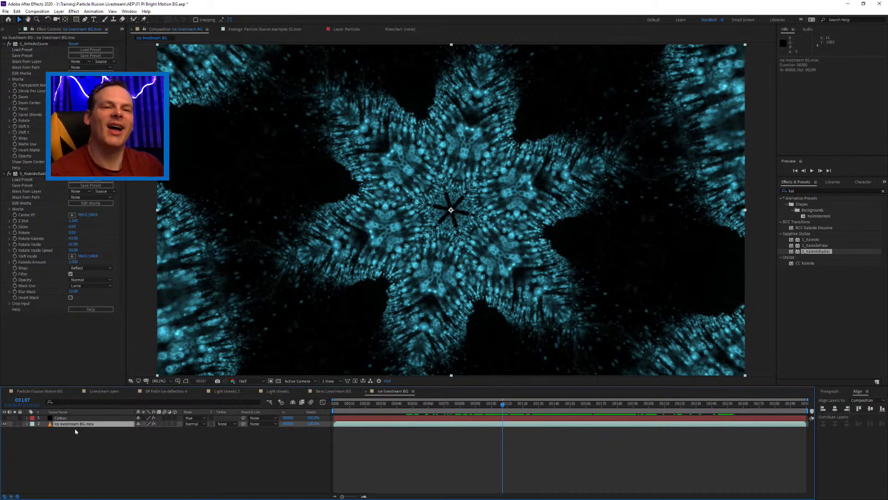
left_click(278, 382)
left_click(278, 381)
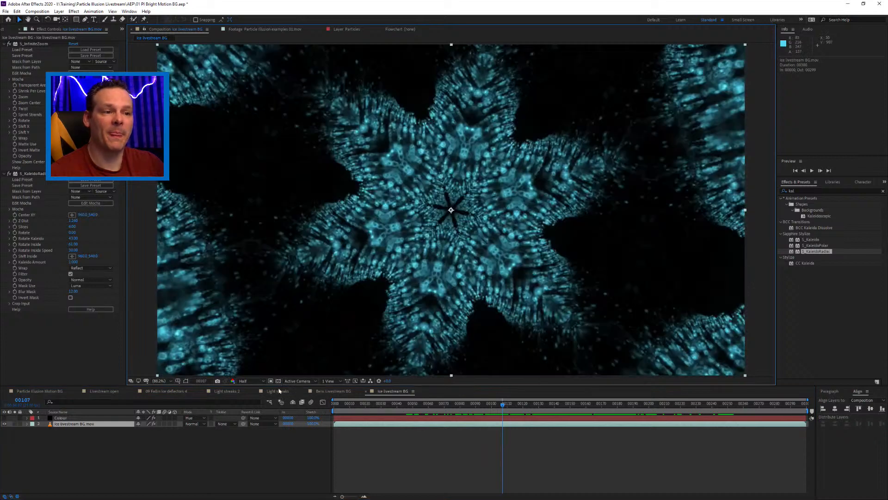
left_click(4, 417)
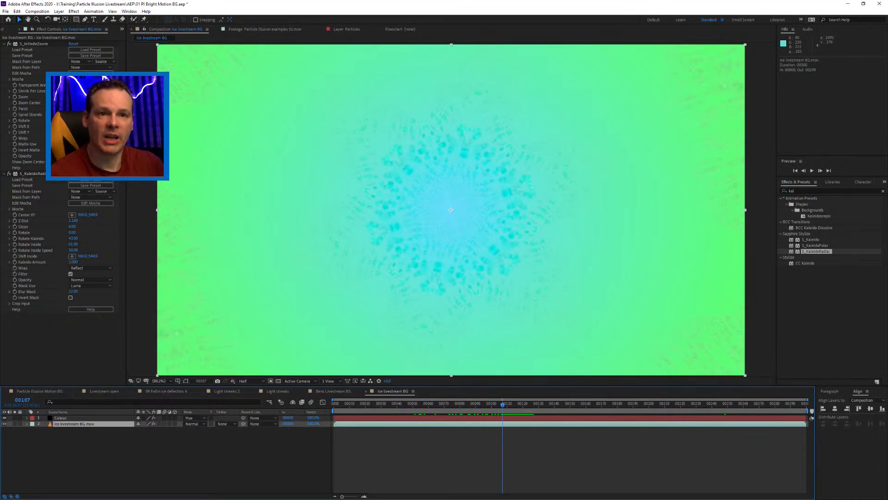
Step: Add a Shift Channels effect to the ice livestream layer and take its alpha from Full On
left_click(8, 44)
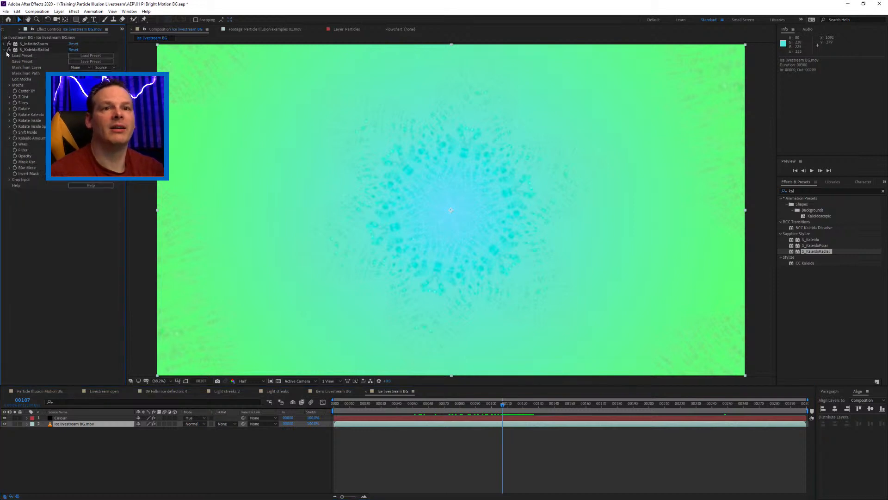
left_click(7, 50)
left_click(76, 12)
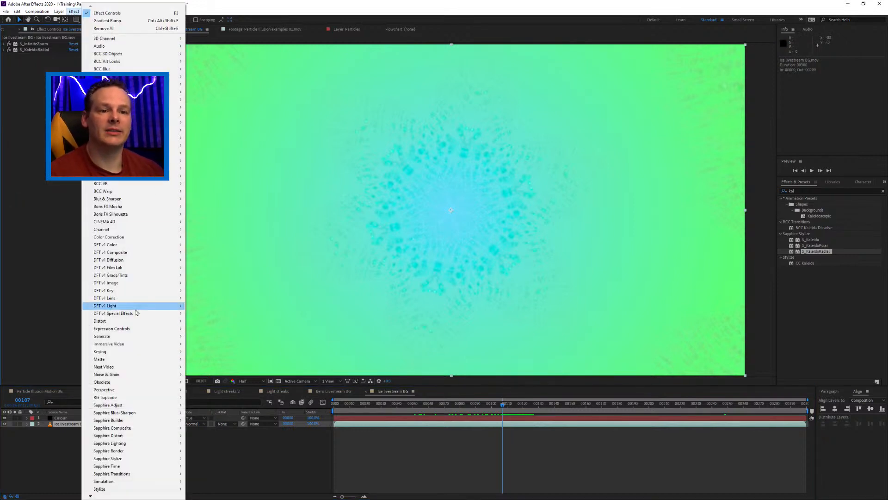
mouse_move(128, 233)
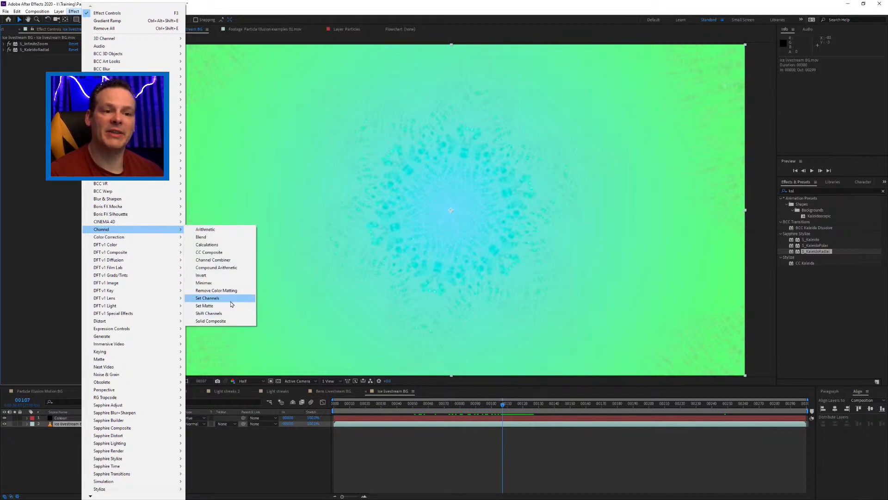
left_click(233, 314)
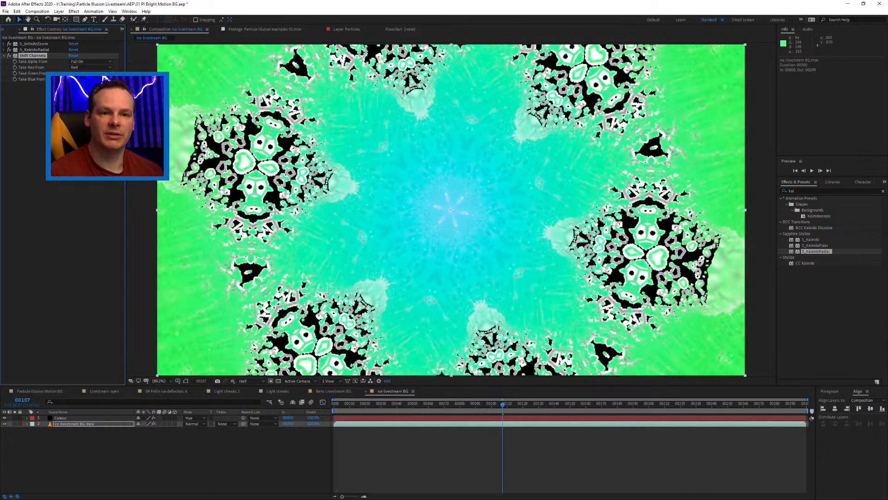
Step: Try the Shift Channels effect on a new adjustment layer between the Colour and ice layers, and remove the effect
key("ctrl+alt+y")
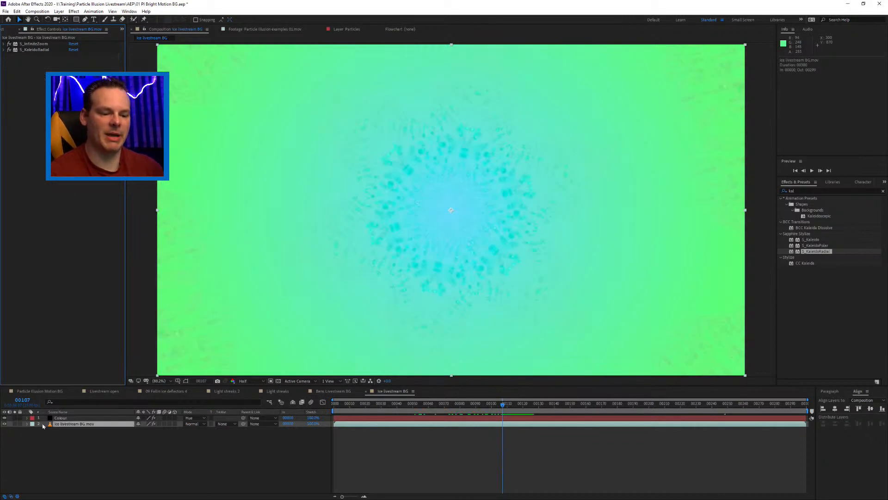
key("ctrl+v")
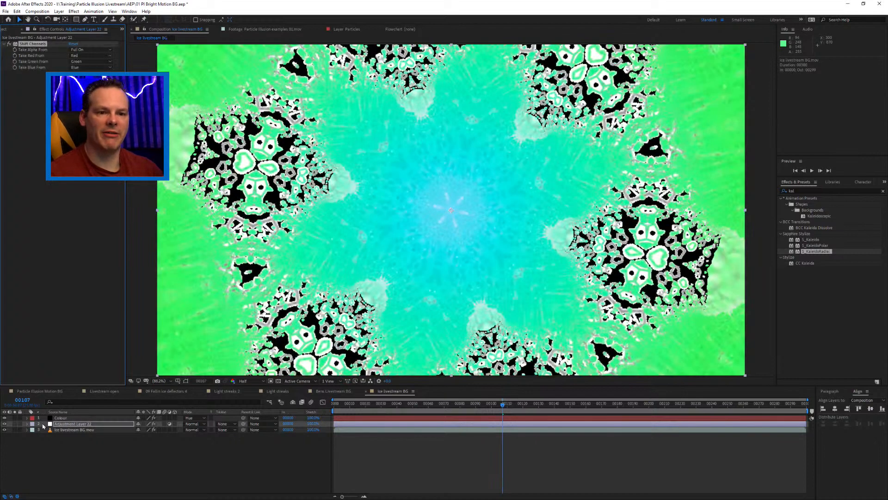
left_click(279, 382)
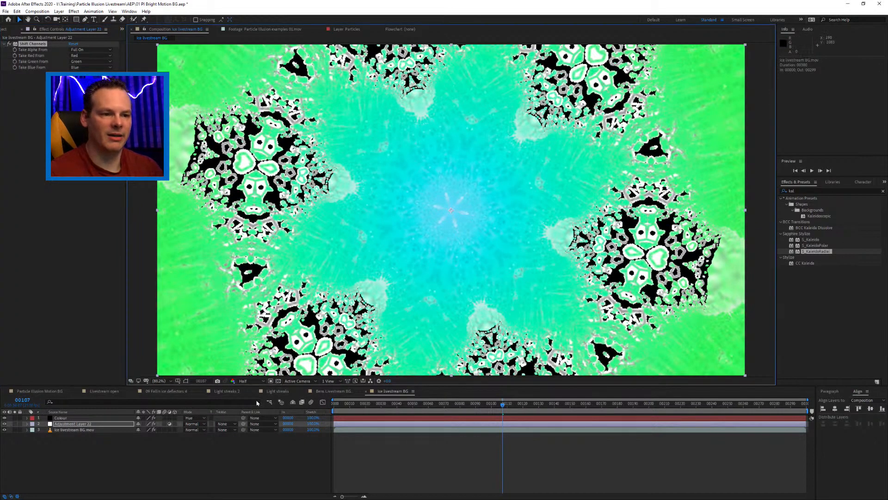
key("Delete")
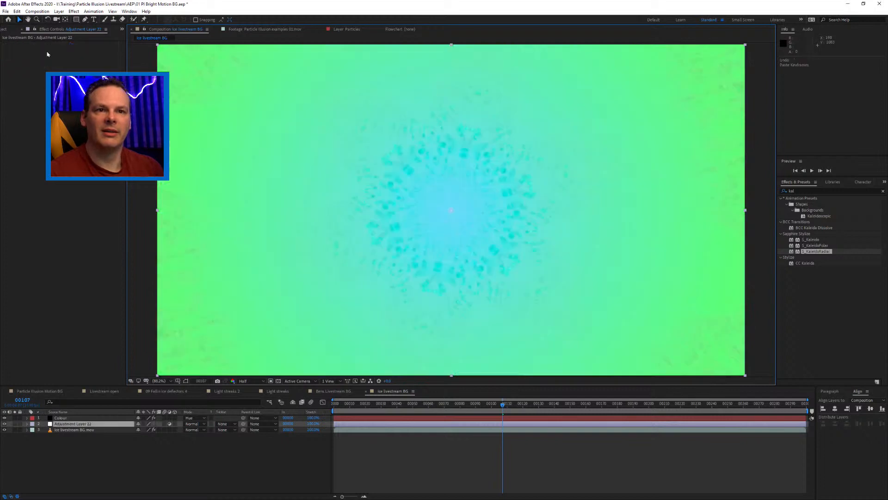
Step: Try Shift Channels on the Colour layer, reorder it above the Gradient Ramp, and delete it again
left_click(70, 418)
key("ctrl+v")
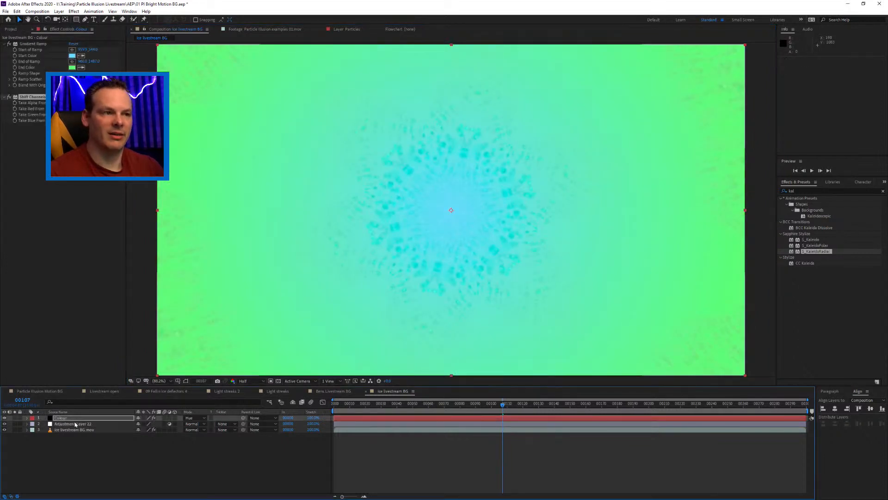
left_click_drag(25, 98, 46, 42)
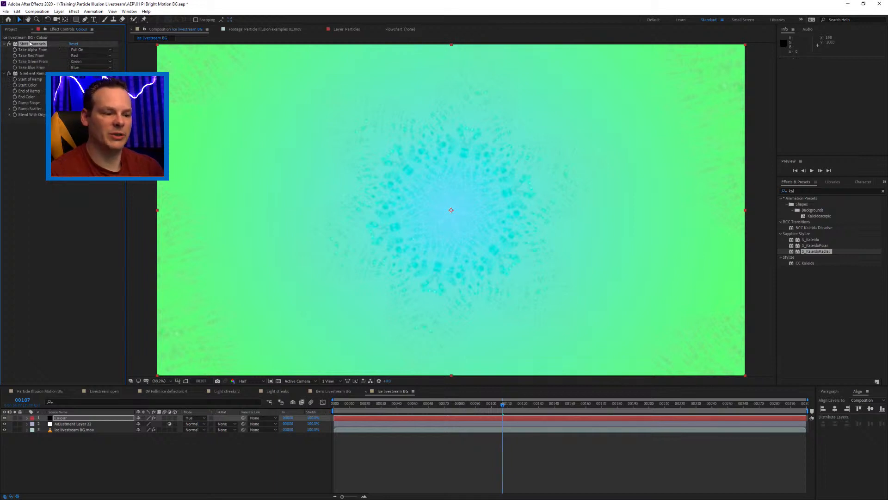
key("Delete")
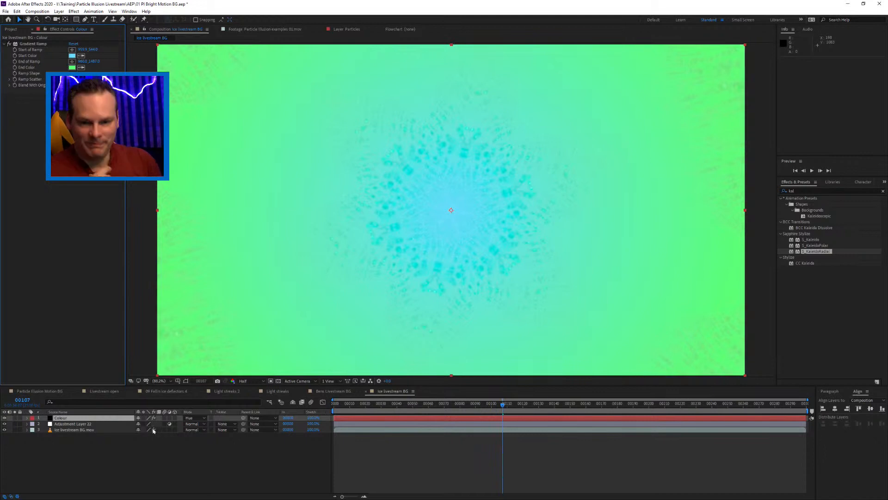
Step: Create a black solid, place it beneath the ice livestream layer, and scrub to frame 139 to check the background
left_click(69, 423)
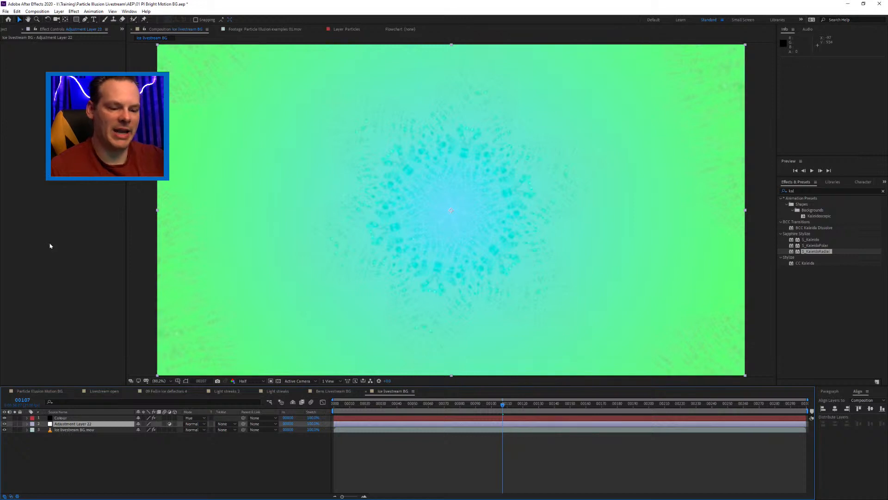
key("ctrl+y")
key("Return")
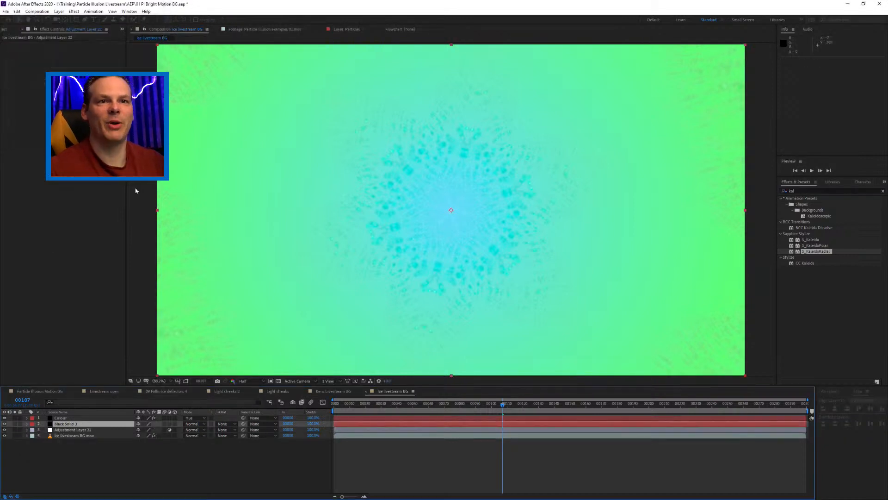
left_click_drag(83, 423, 85, 439)
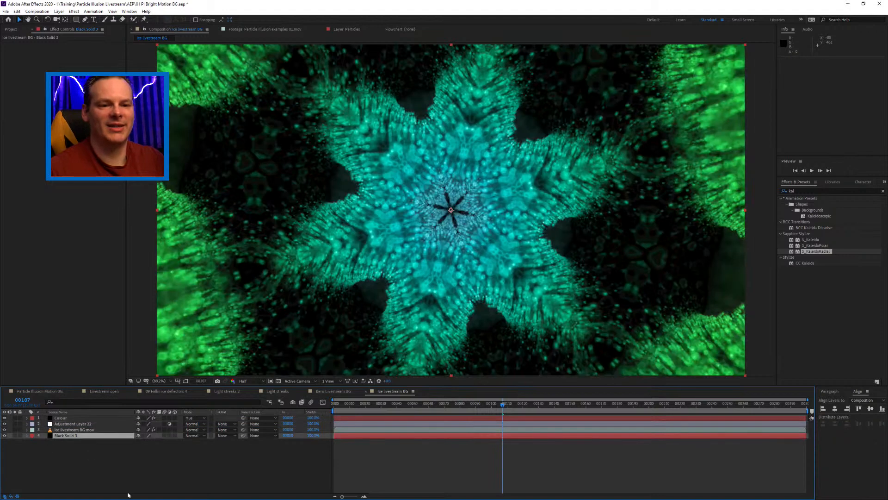
left_click_drag(502, 404, 553, 408)
Step: Delete the empty adjustment layer between the Colour and ice livestream layers
left_click(74, 424)
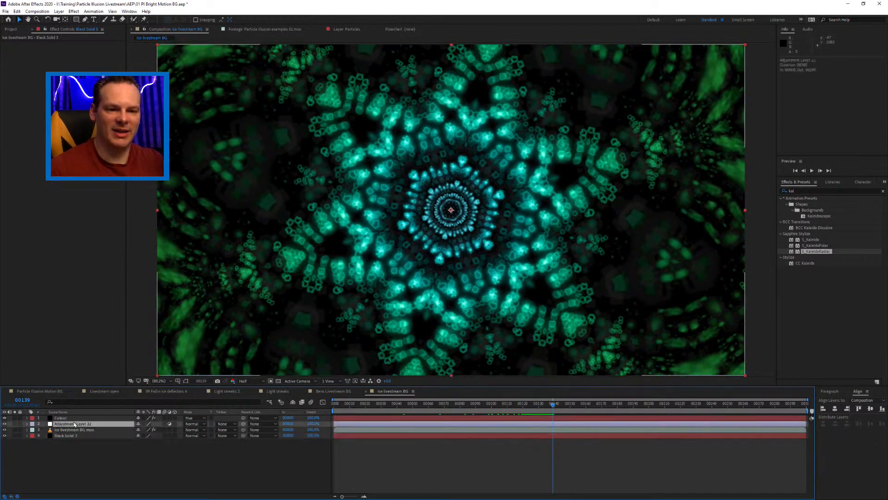
left_click(70, 417)
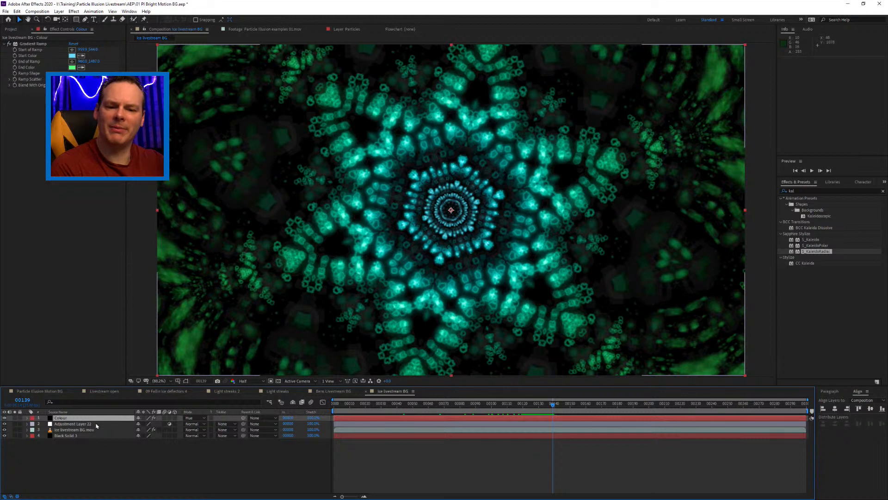
left_click(70, 424)
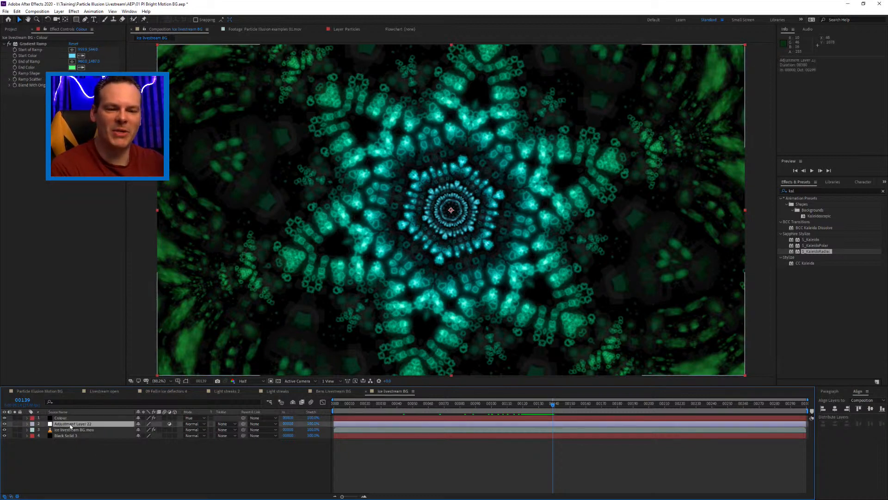
left_click(81, 429)
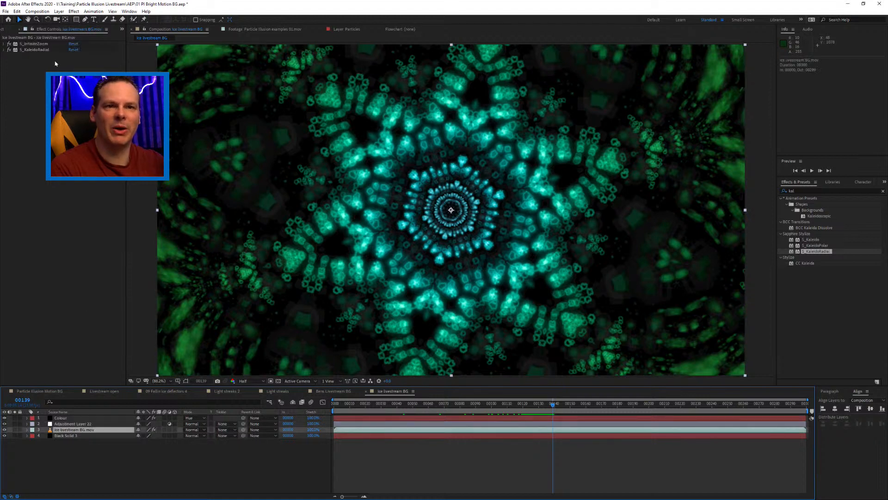
left_click(73, 424)
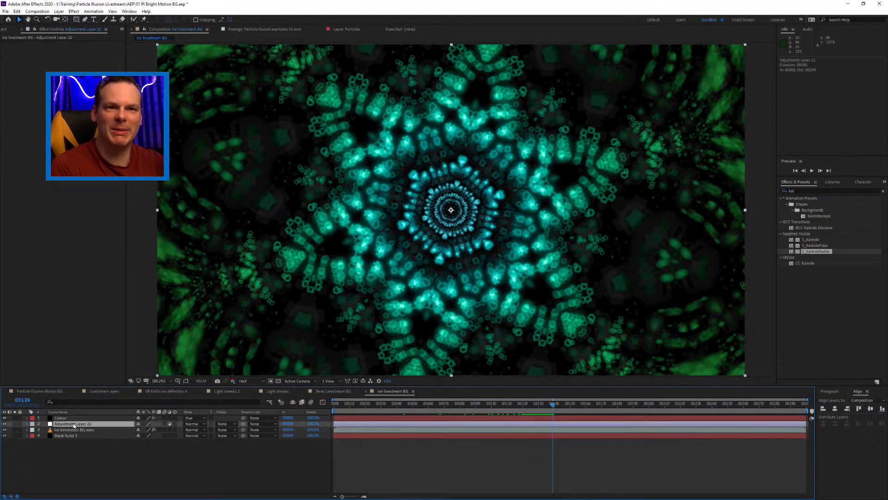
key("Delete")
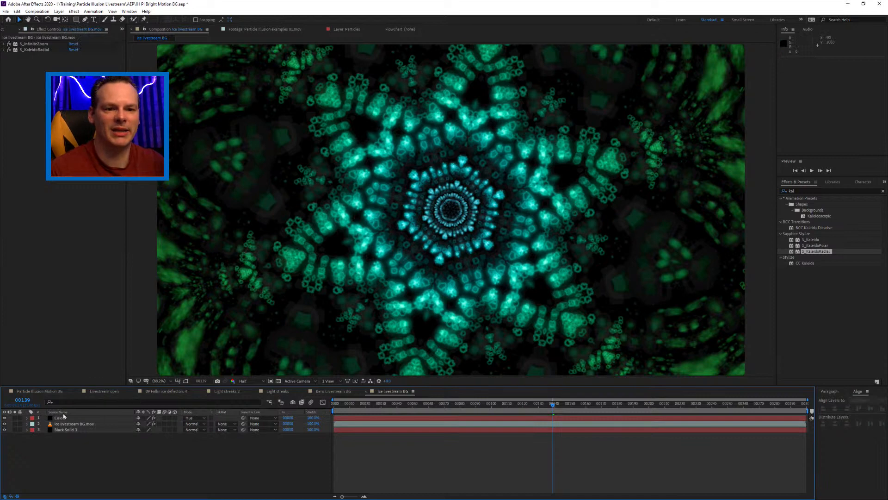
Step: Scrub through the timeline around frame 146 to examine the gradient-coloured kaleidoscope against the black background
left_click(64, 417)
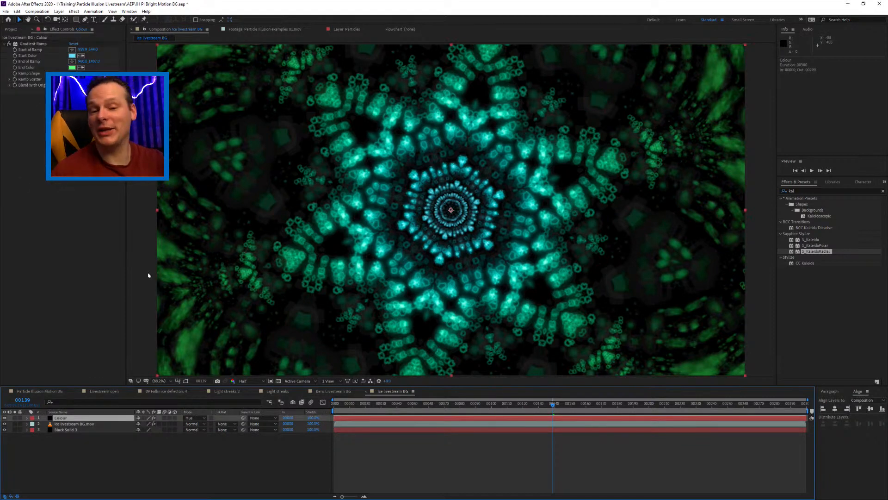
mouse_move(553, 403)
left_mouse_down()
mouse_move(468, 402)
mouse_move(543, 400)
left_mouse_up()
key("space")
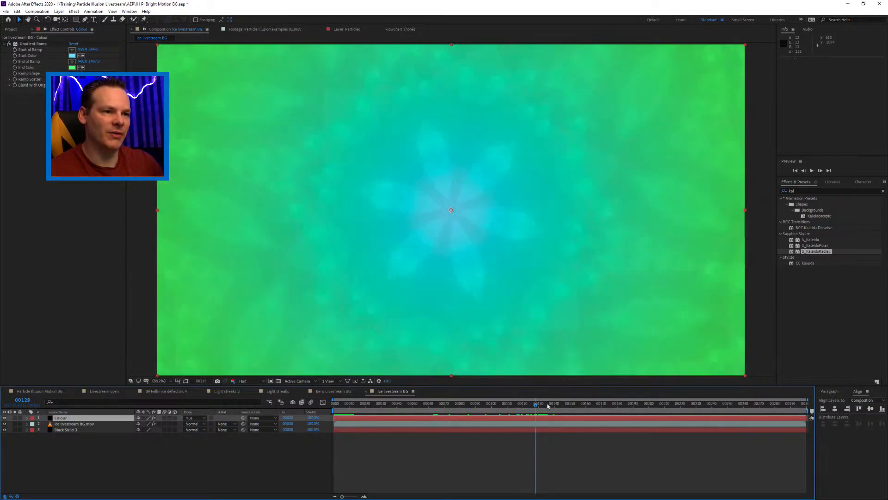
left_click(576, 404)
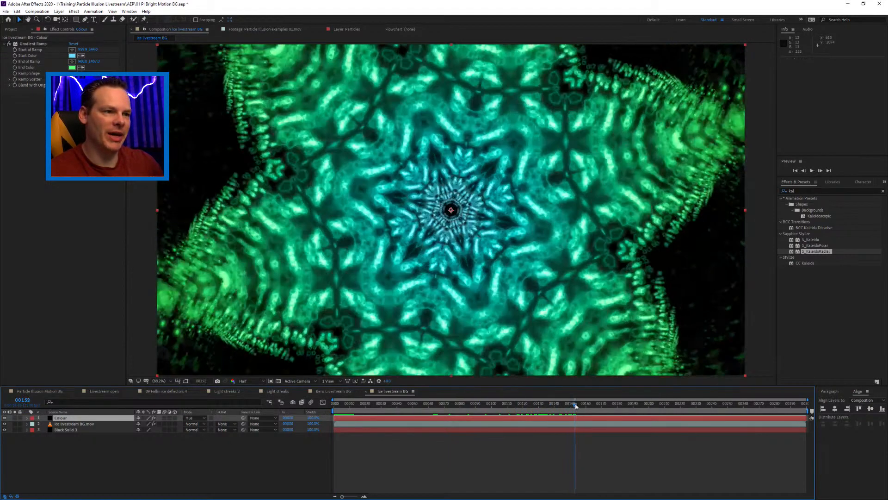
left_click_drag(576, 404, 571, 404)
left_click(118, 458)
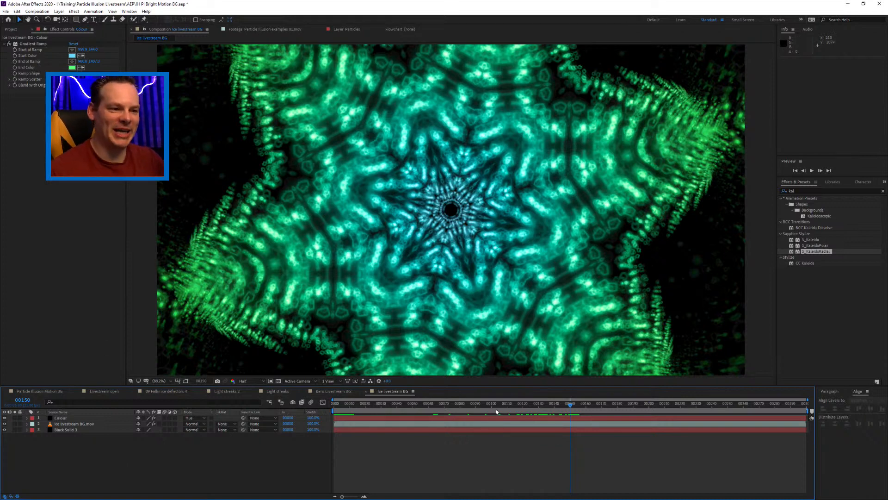
left_click_drag(526, 404, 564, 405)
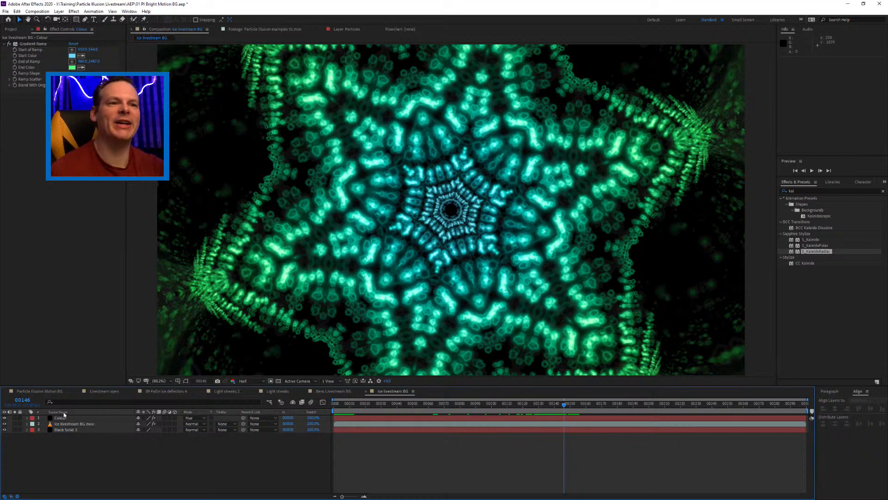
Step: Add a new adjustment layer above the Colour layer and name it Reflection
key("ctrl+alt+y")
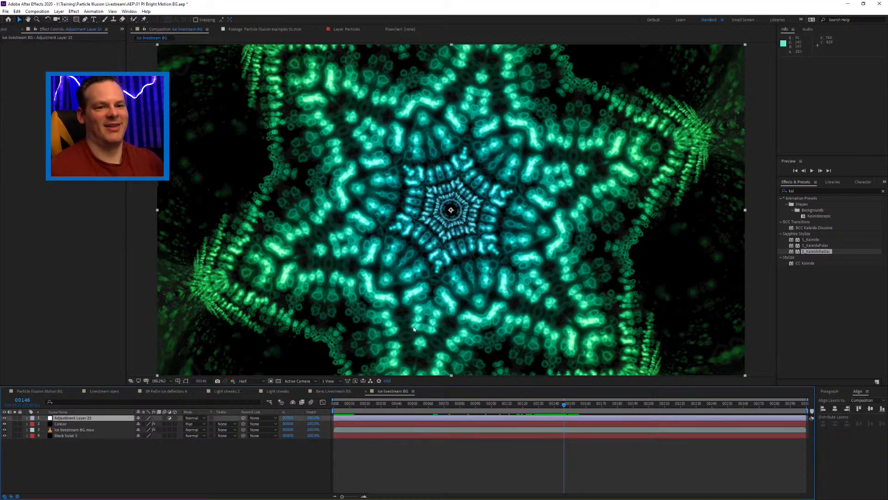
key("Return")
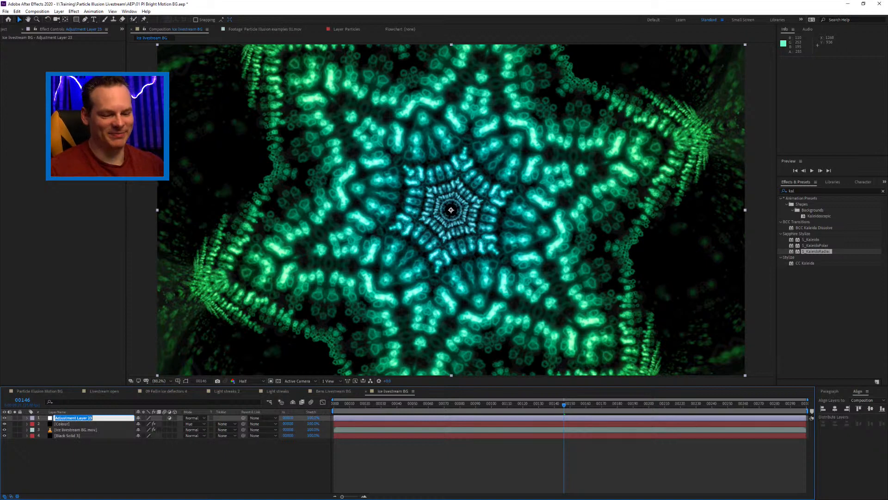
type("Reflection")
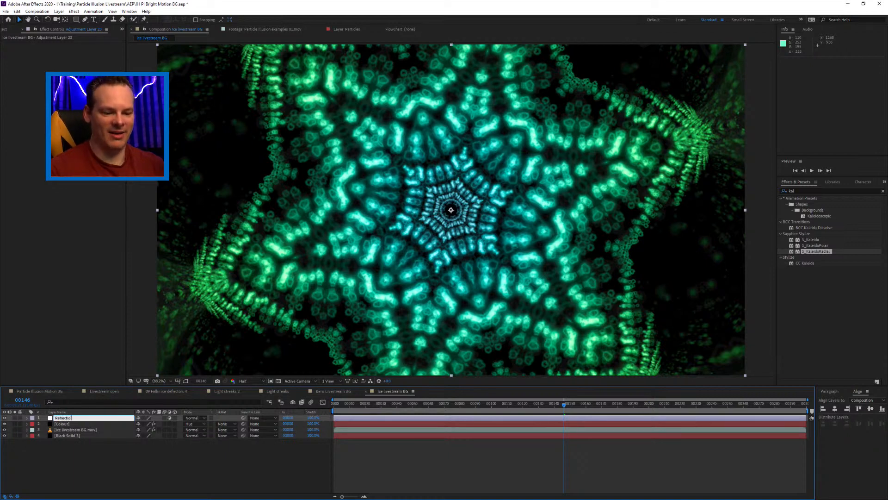
key("Return")
Step: Search the effects for "reflec" and apply BCC Reflection to the Reflection layer
left_click_drag(803, 190, 725, 191)
type("reflec")
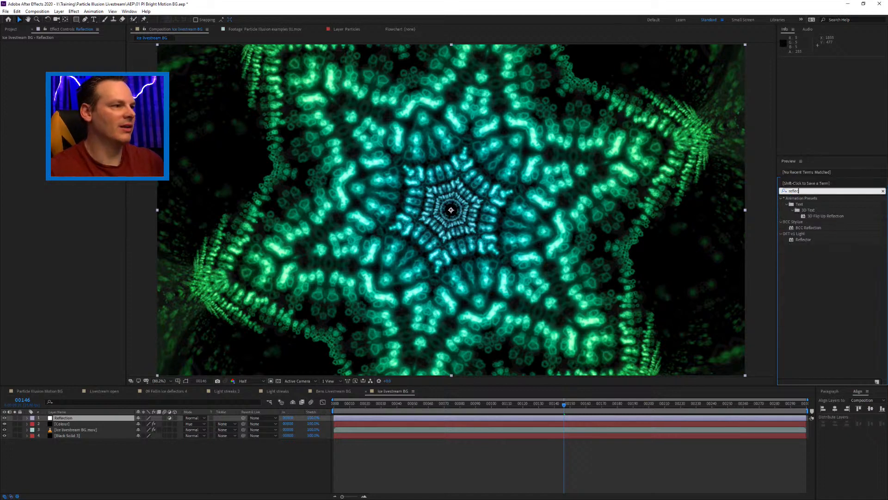
left_click_drag(808, 228, 457, 420)
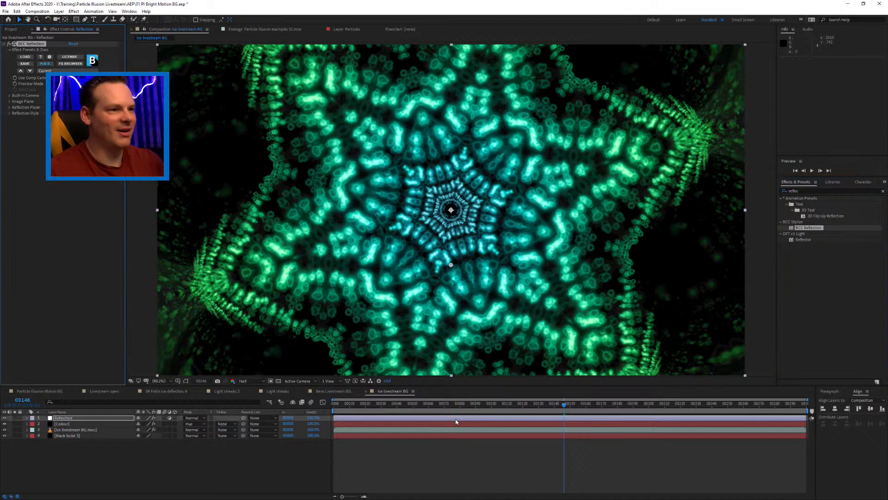
Step: In BCC Reflection, move the image plane upward, check it at frame 150, and increase the reflection plane's height
left_click(9, 107)
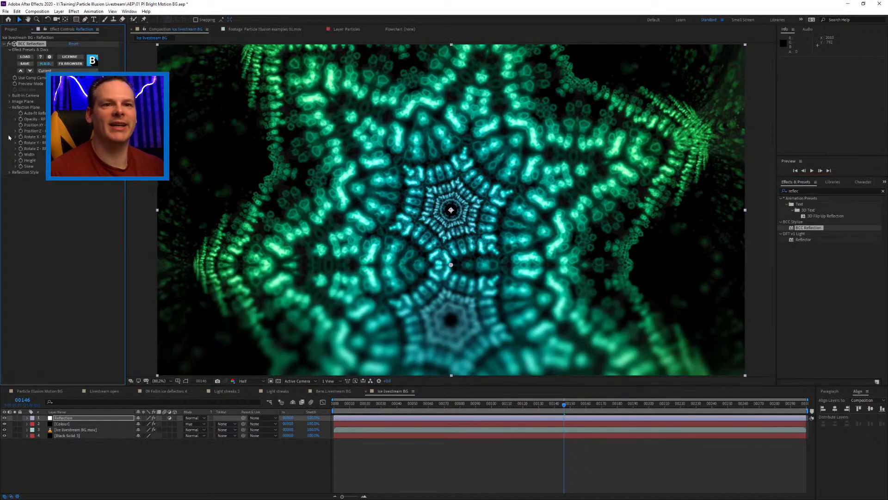
left_click(10, 102)
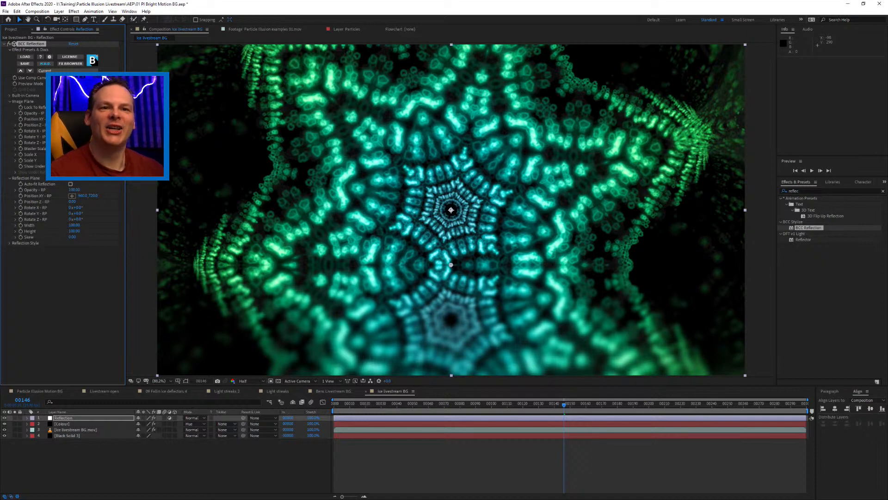
left_click_drag(74, 134, 2, 135)
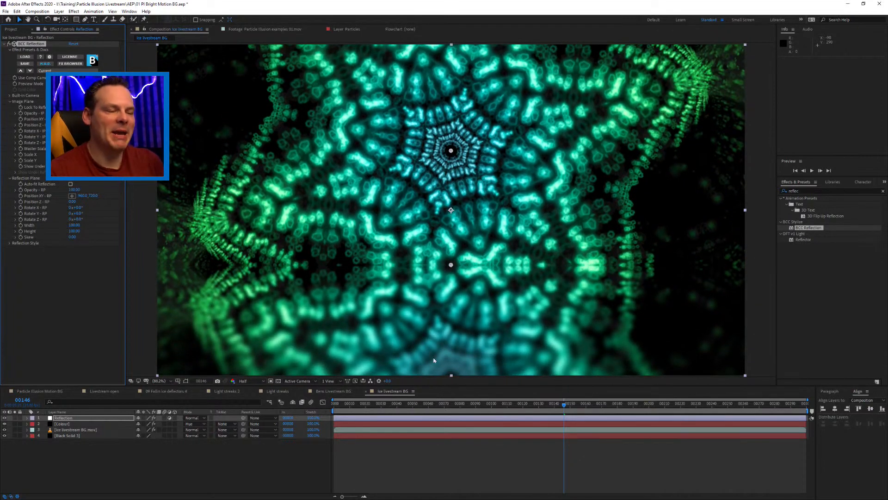
left_click_drag(531, 405, 569, 408)
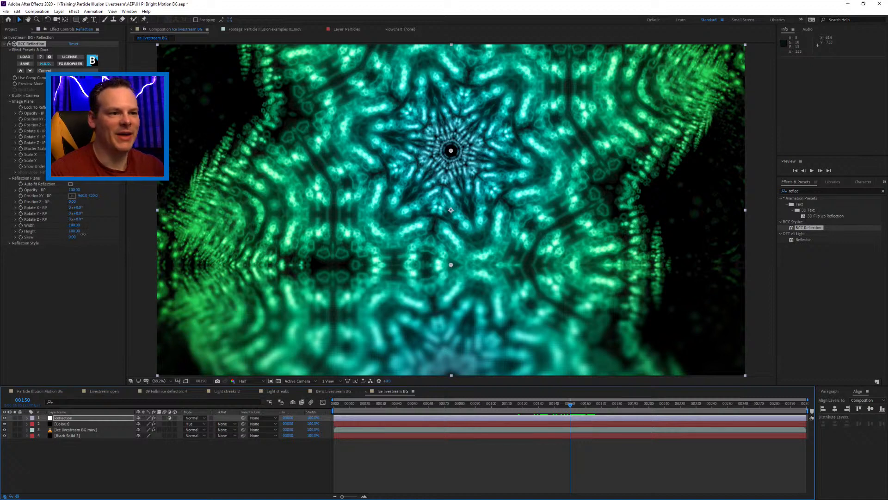
left_click_drag(83, 234, 75, 234)
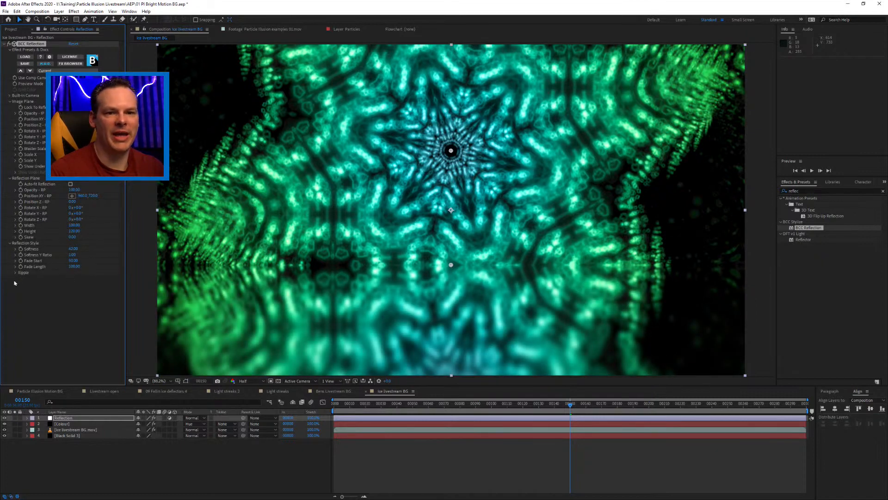
Step: Reveal the BCC Reflection ripple settings and play the composition from near the start, checking the reflection around frame 98
left_click(15, 273)
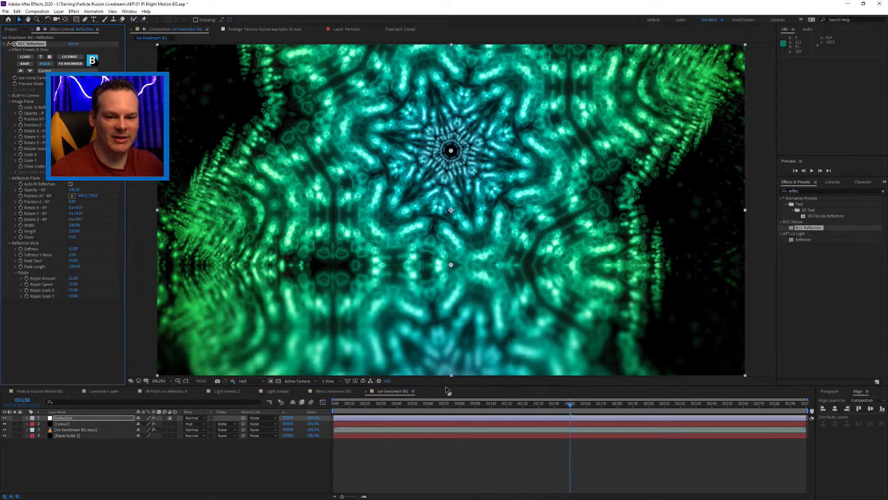
left_click(354, 408)
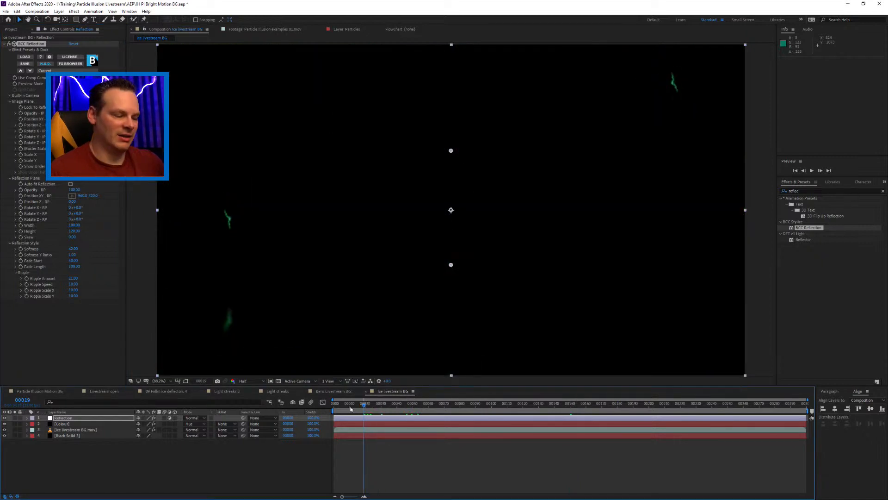
key("space")
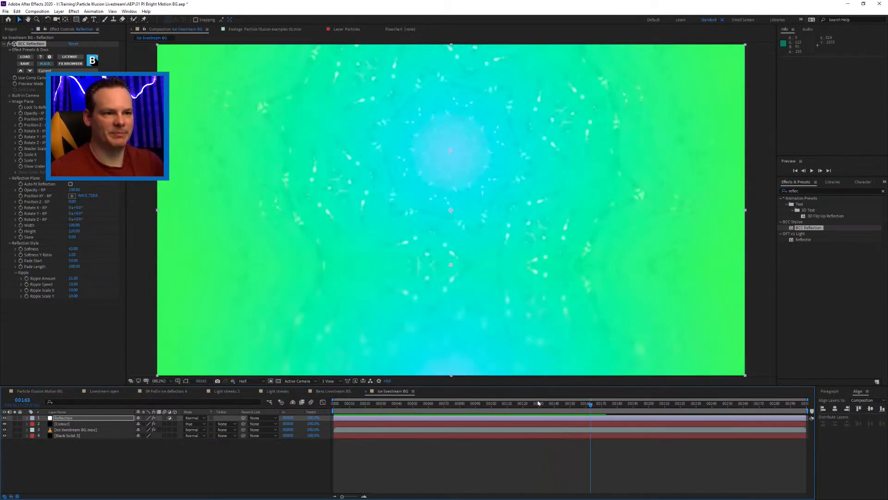
left_click_drag(504, 404, 489, 406)
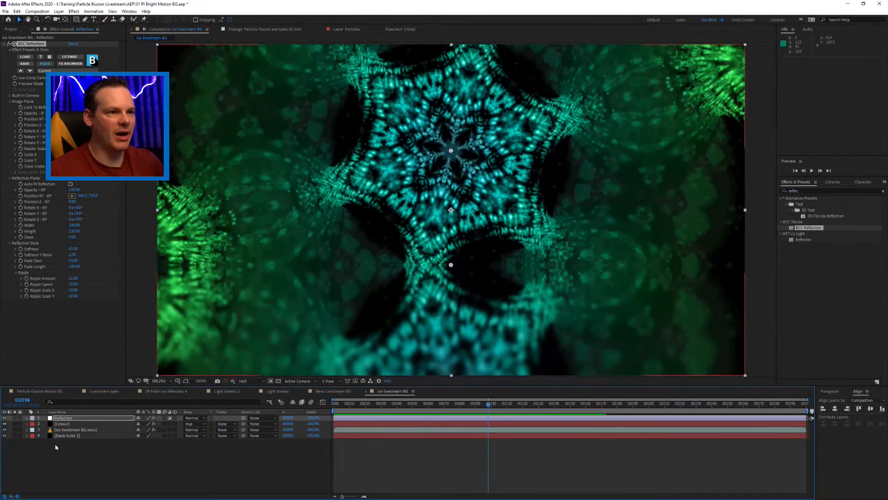
Step: Apply a Curves effect to the Ice livestream BG.mov layer and move it above S_InfiniteZoom and S_KaleidoRadial
left_click(74, 429)
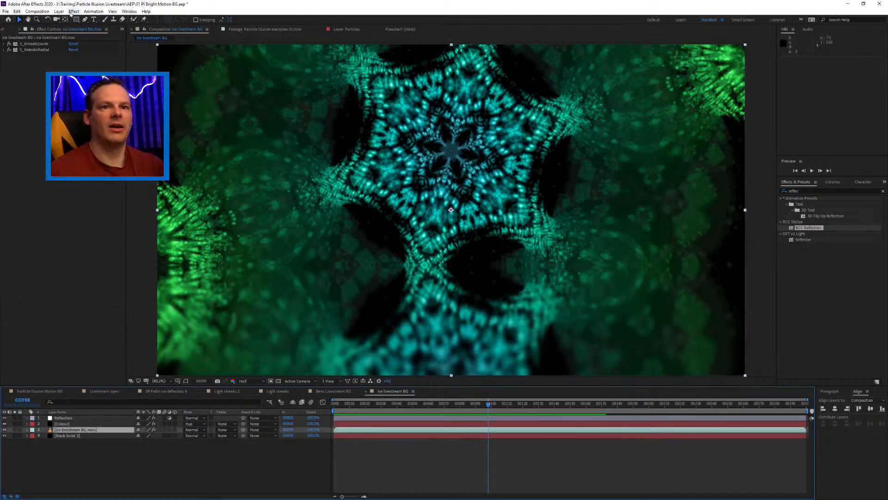
left_click(74, 12)
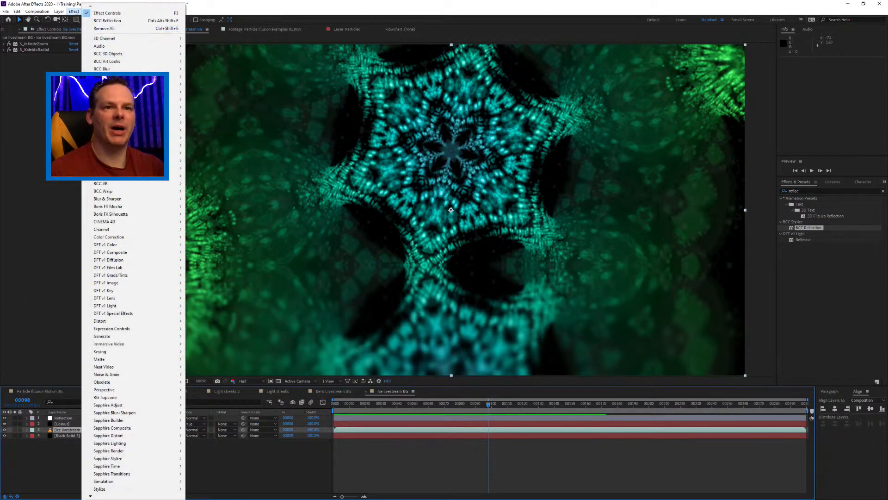
mouse_move(174, 238)
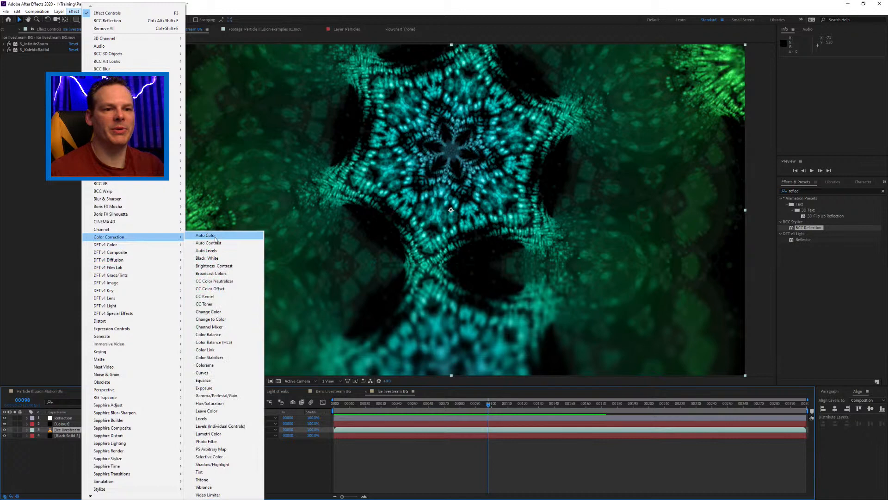
left_click(233, 374)
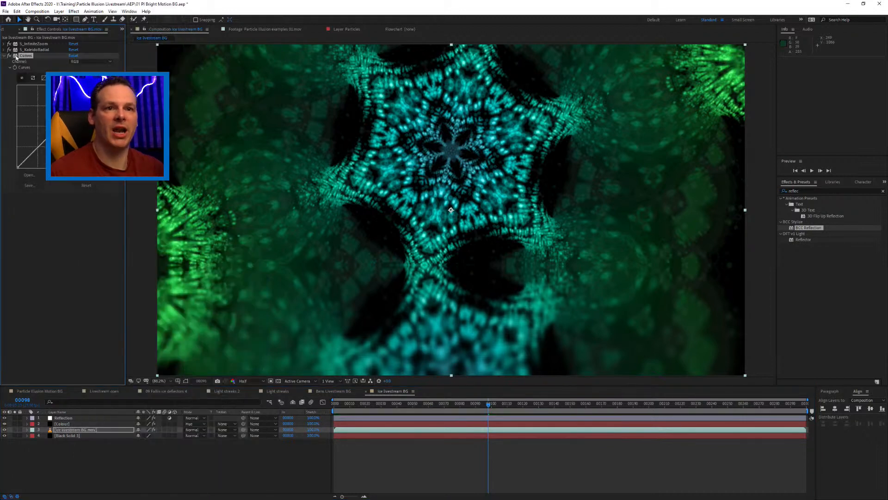
left_click_drag(16, 57, 29, 44)
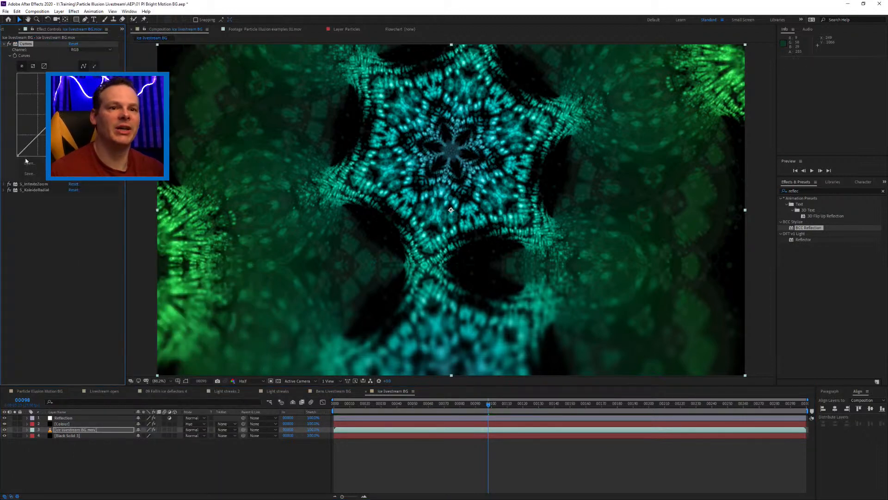
Step: Undo a trial darkening of the RGB curve, and pull the Alpha curve's lower point inward to cut away the faint particles
left_click_drag(18, 157, 50, 156)
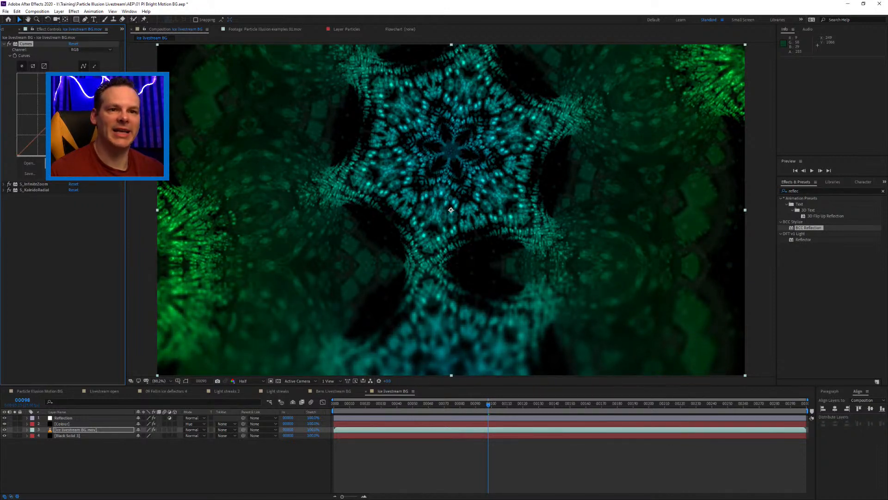
key("ctrl+z")
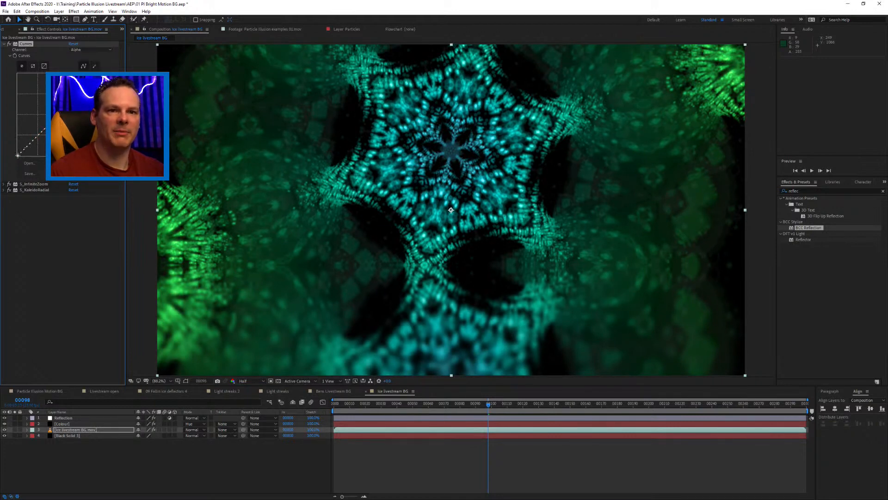
left_click_drag(18, 155, 48, 156)
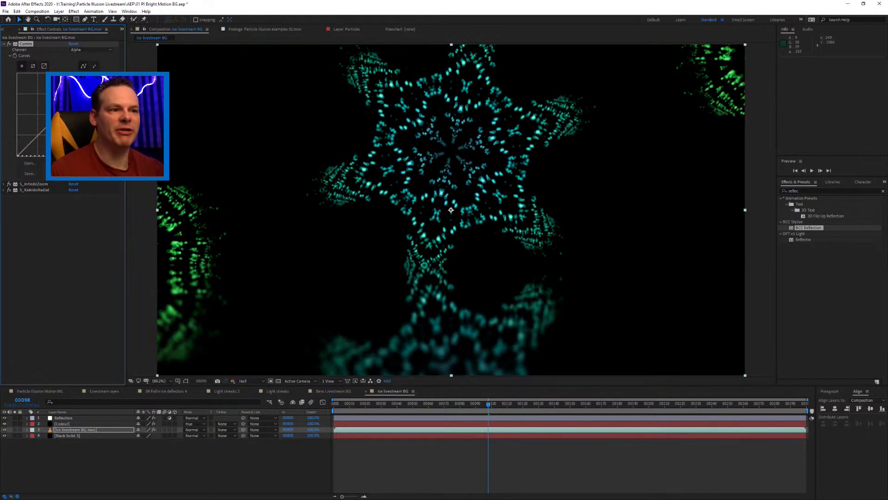
Step: Play the composition and scrub to frame 115 to examine the thinned-out kaleidoscope pattern
left_click_drag(506, 406, 467, 409)
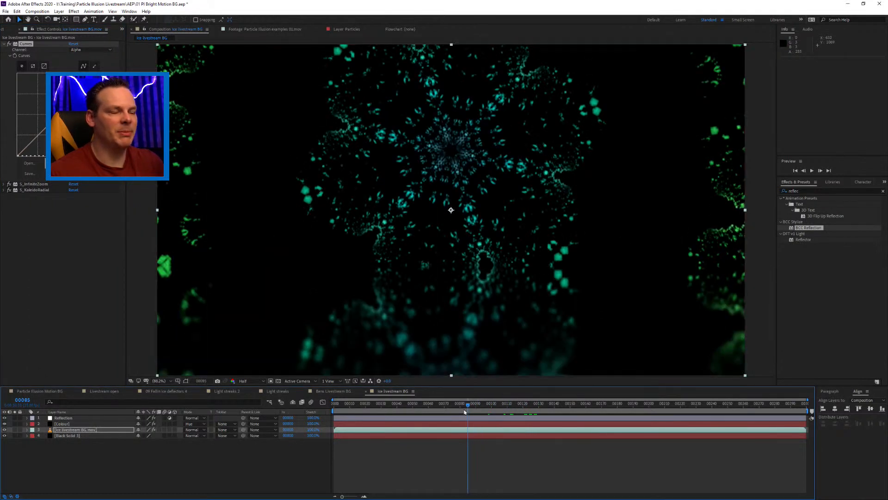
key("space")
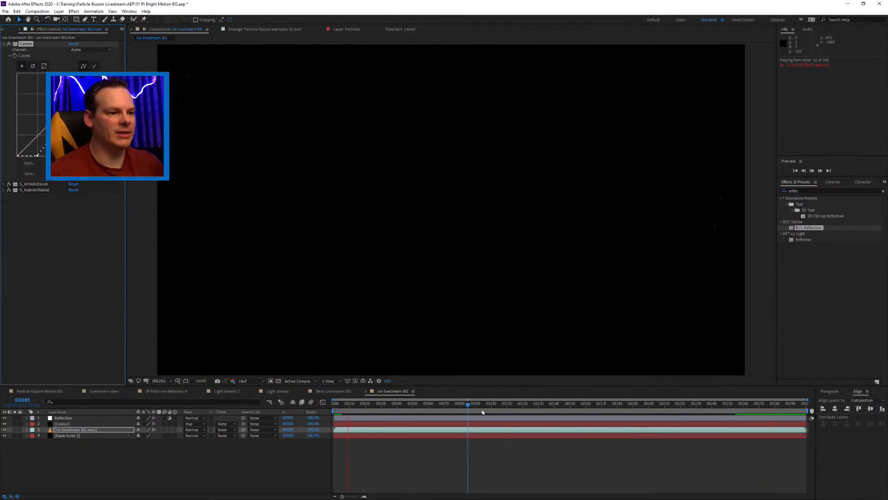
left_click(526, 404)
left_click_drag(526, 405, 514, 404)
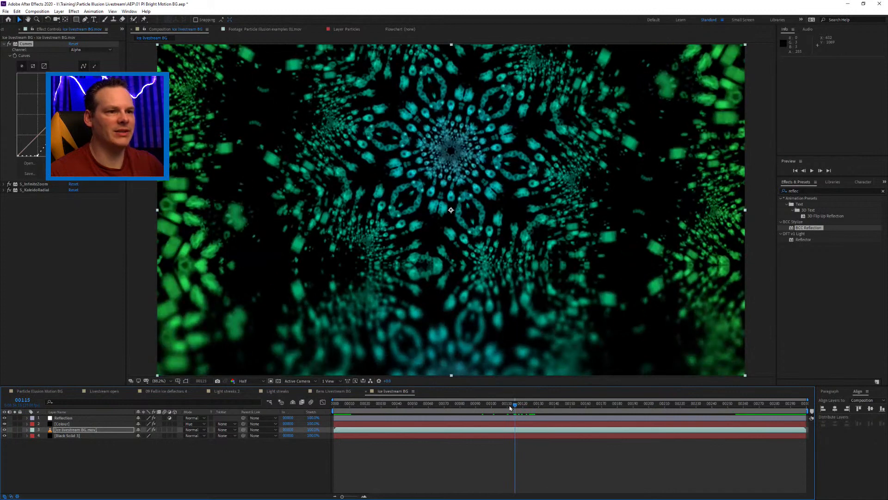
Step: Search the effects for "fly" and apply S_FlysEyeHex below the existing effects on the Ice livestream BG.mov layer
left_click(80, 431)
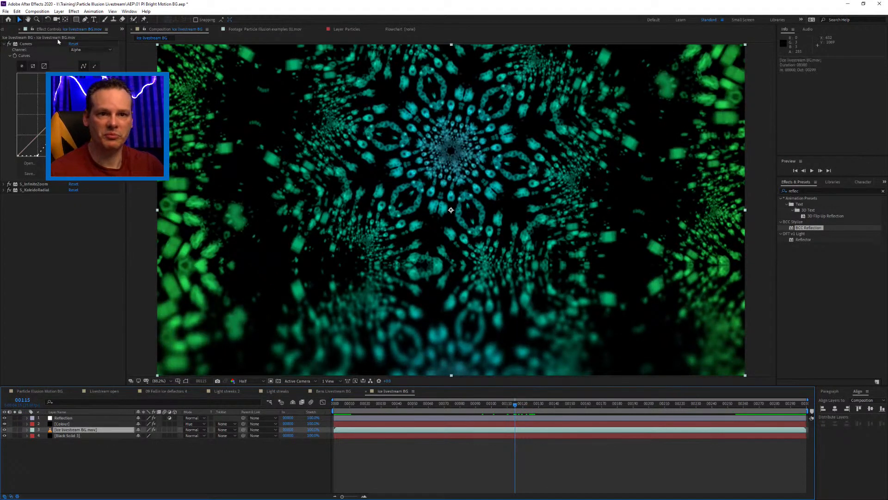
left_click(8, 45)
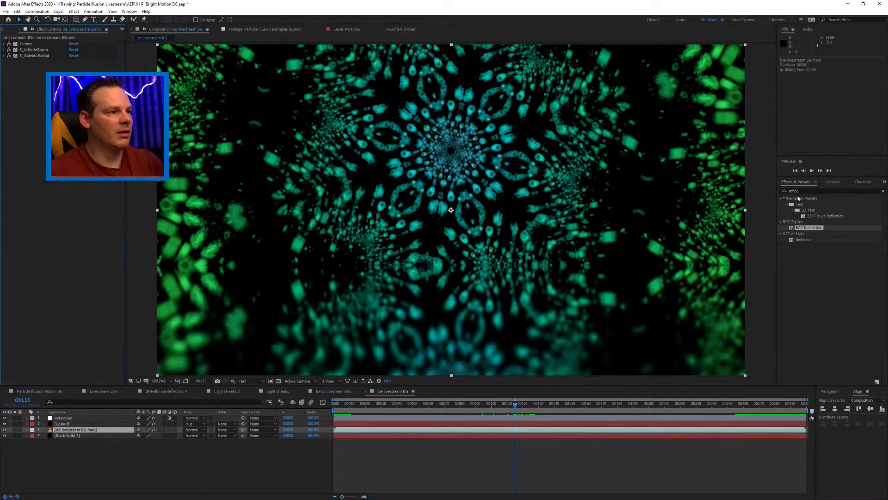
key("ctrl+5")
type("fly")
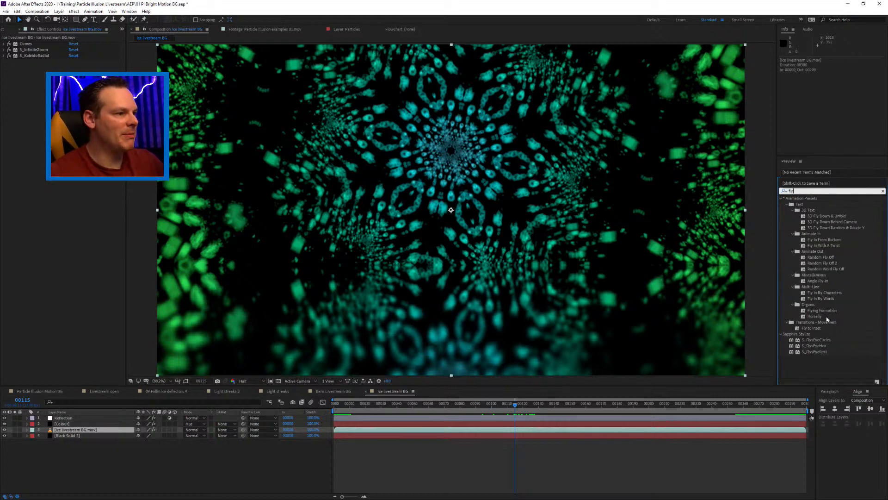
left_click_drag(814, 347, 47, 254)
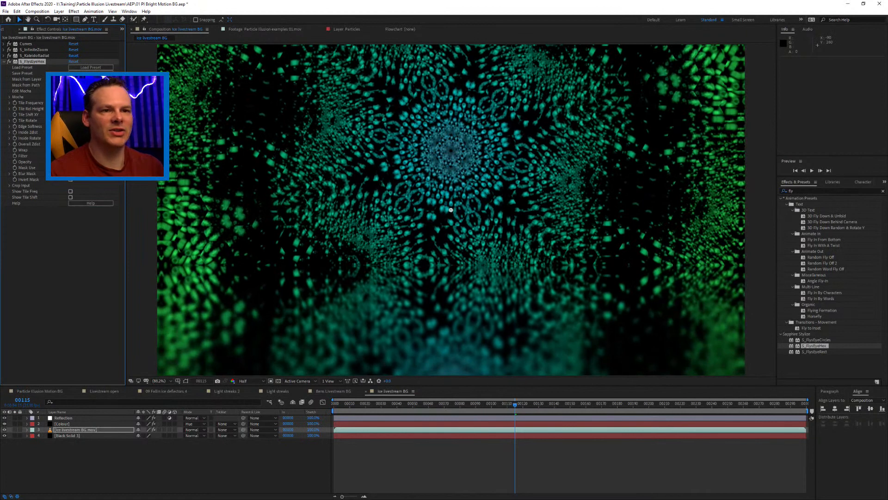
Step: Animate the S_FlysEyeHex Tile Frequency: keyframe it at frame 0, raise it at frame 145, and lower it at frame 299
key("Home")
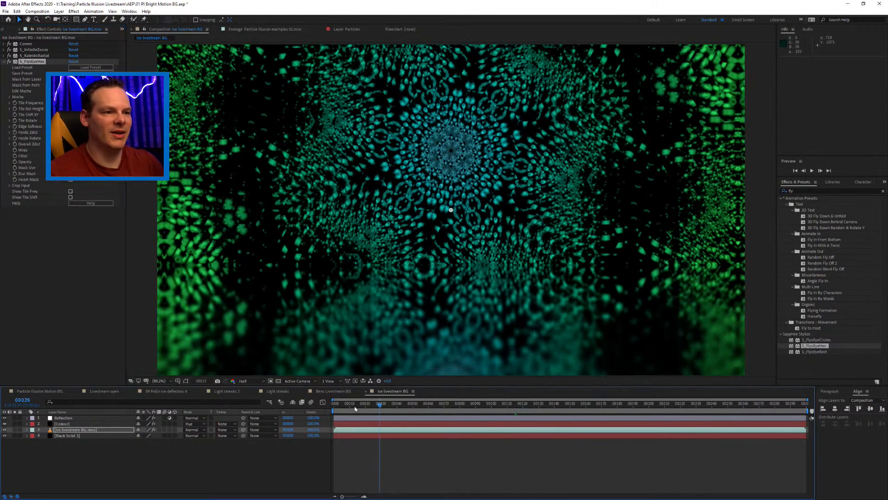
left_click(10, 103)
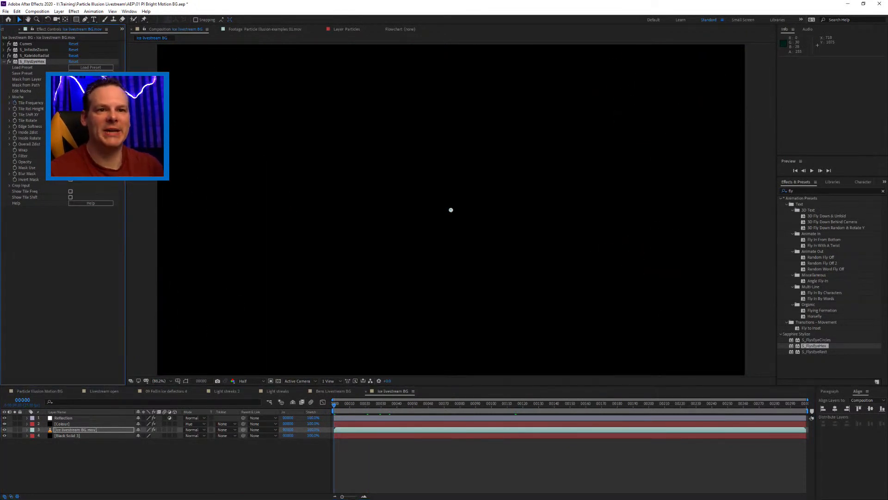
left_click_drag(546, 404, 555, 405)
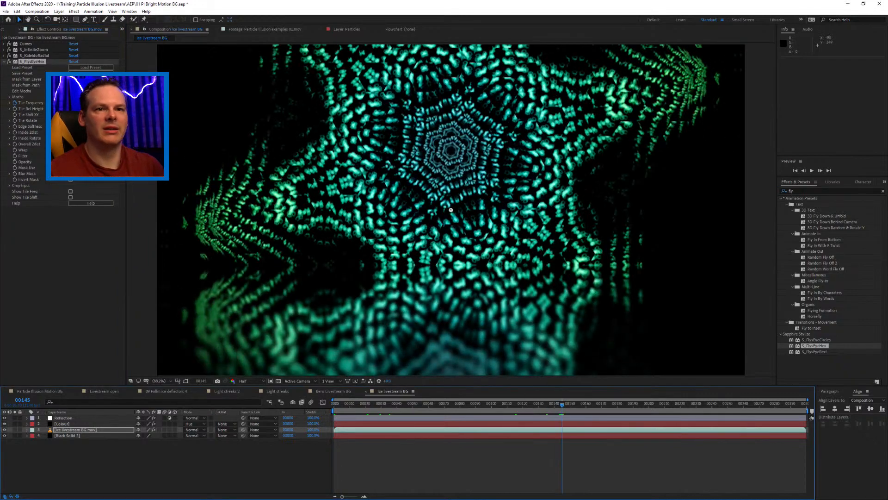
left_click_drag(72, 102, 187, 102)
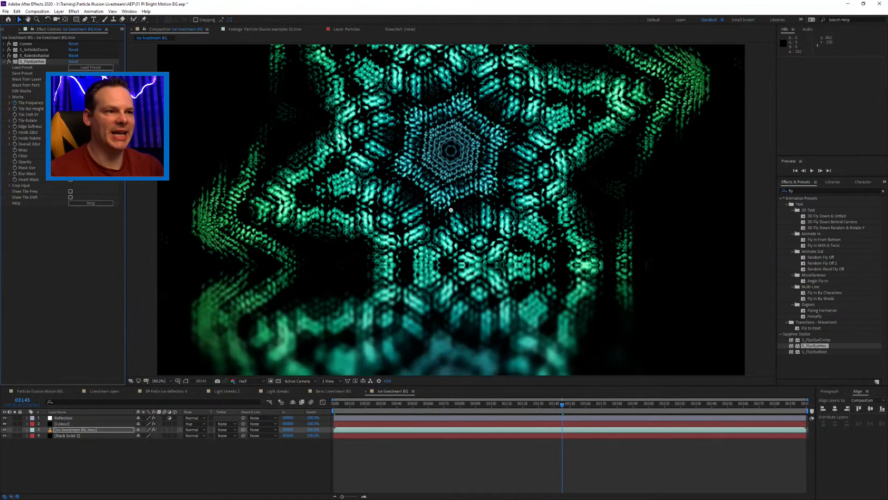
left_click(803, 405)
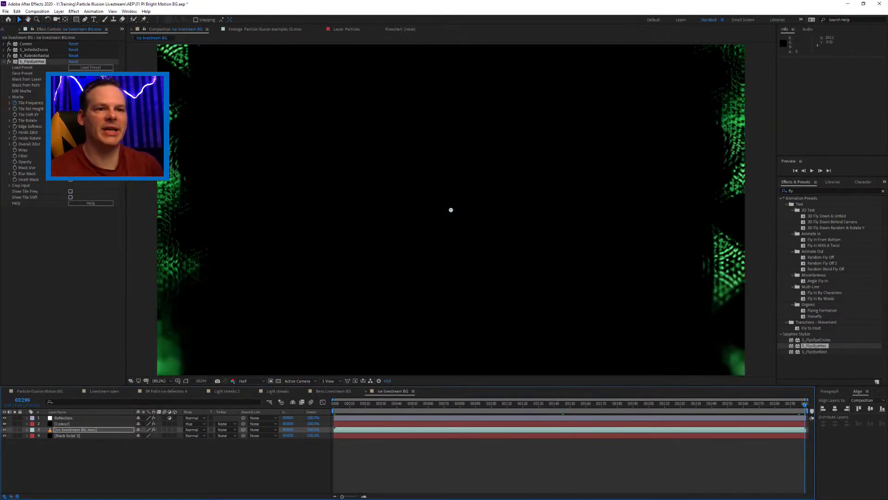
left_click_drag(73, 102, 1, 106)
Step: Play back the animated hexagonal tiling and scrub to frame 121 to inspect the flower pattern
key("space")
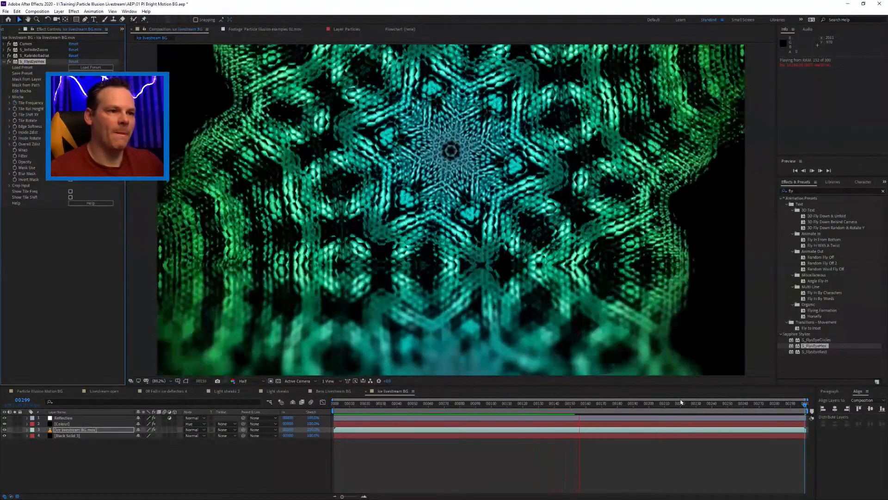
key("space")
left_click_drag(476, 405, 524, 409)
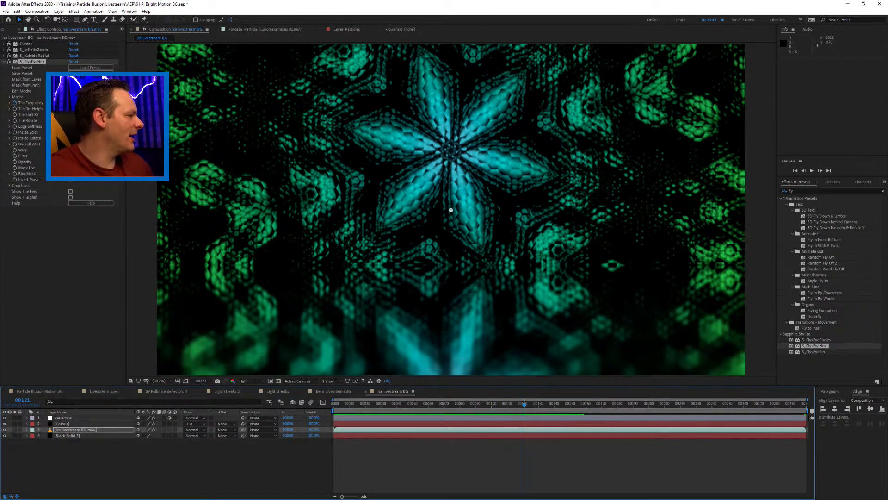
Step: Apply a 4-Color Gradient effect to the black solid at the bottom of the layer stack
left_click(69, 436)
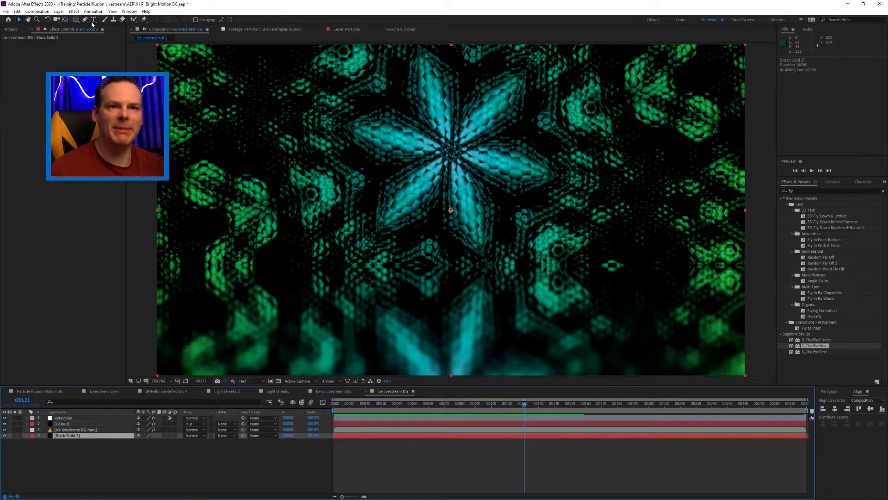
left_click(75, 12)
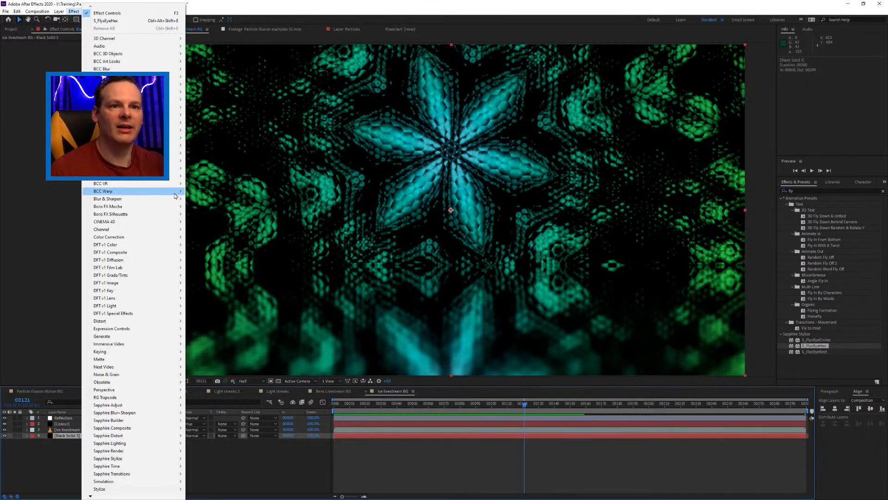
mouse_move(167, 337)
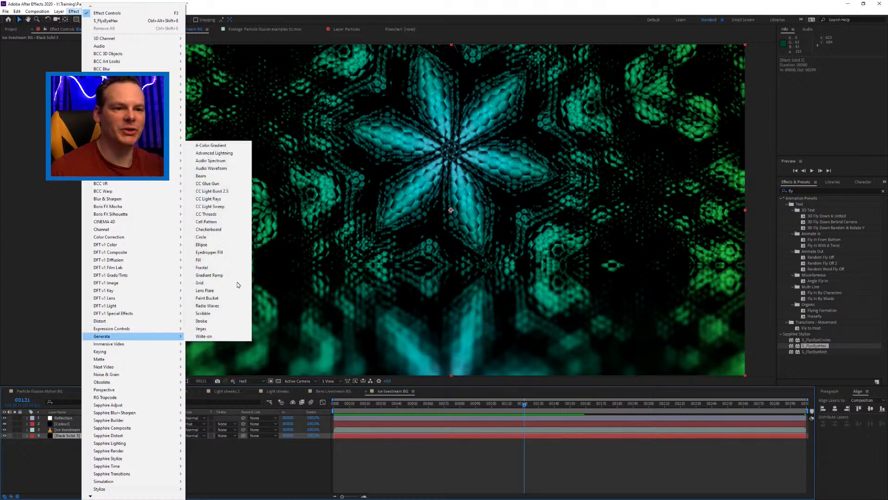
left_click(238, 145)
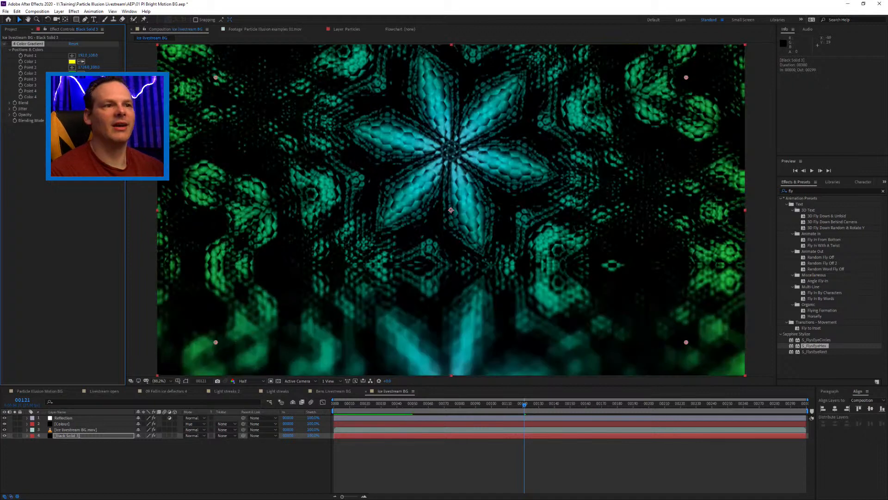
Step: Sample the gradient's Color 1 from the teal flower petals and enable the 4-Color Gradient on the solid
left_click(81, 62)
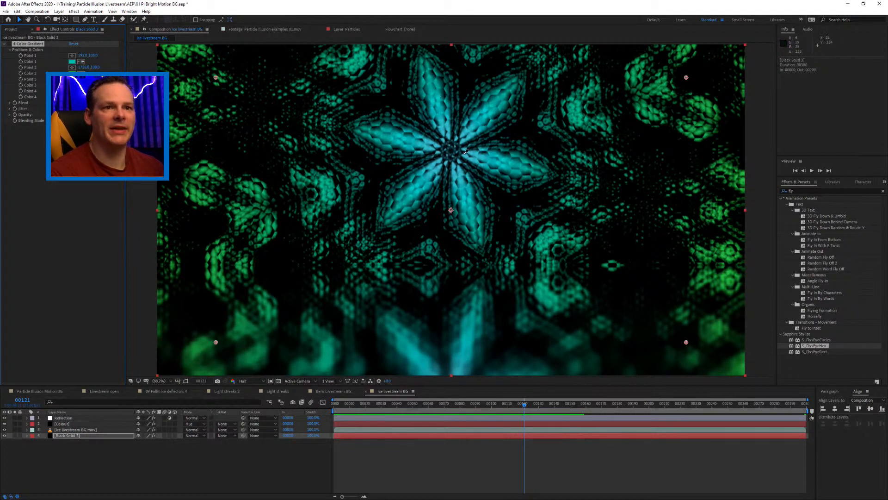
left_click(499, 96)
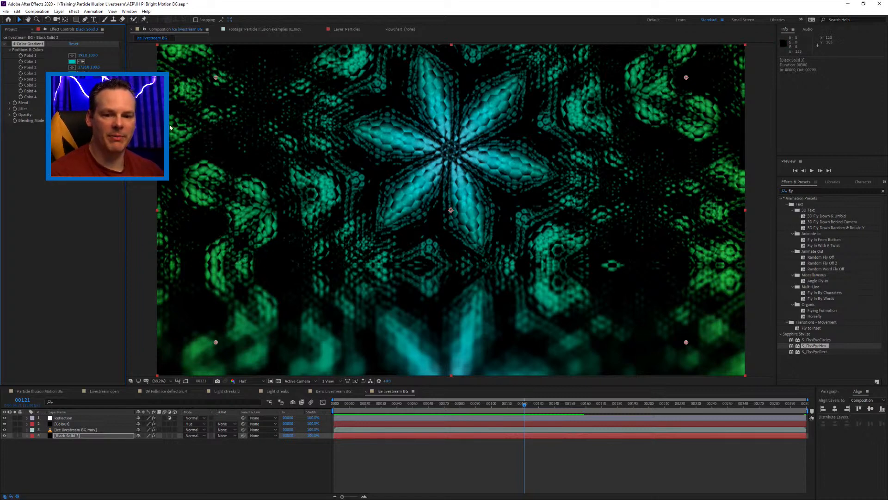
left_click(10, 44)
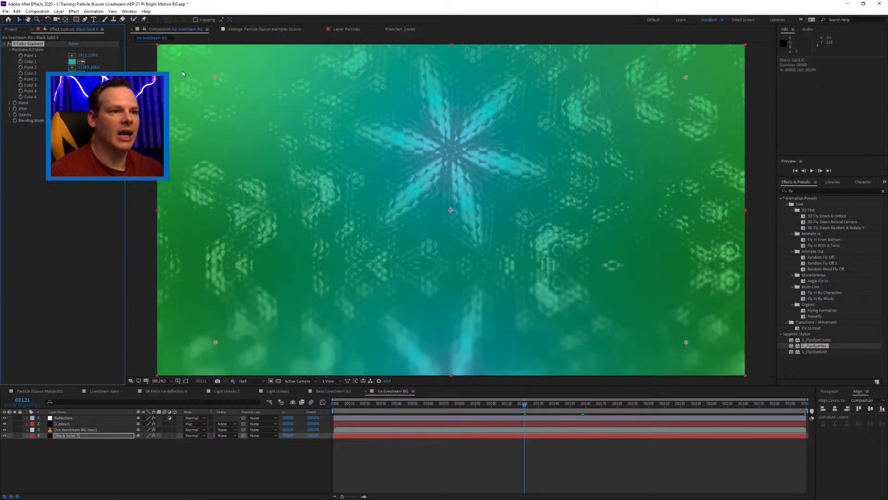
Step: Darken the 4-Color Gradient's Color 1 to about 28% brightness and Color 2 to about 15%
left_click(73, 62)
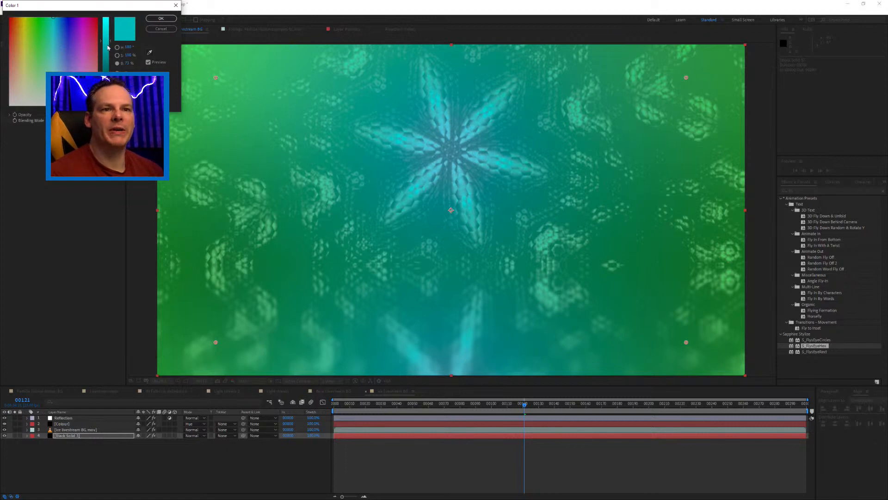
left_click_drag(108, 46, 106, 81)
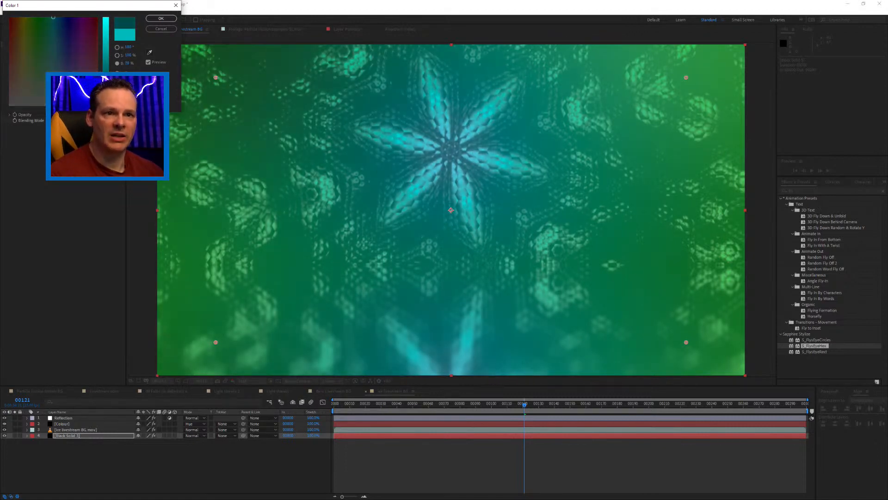
left_click(155, 20)
left_click(72, 74)
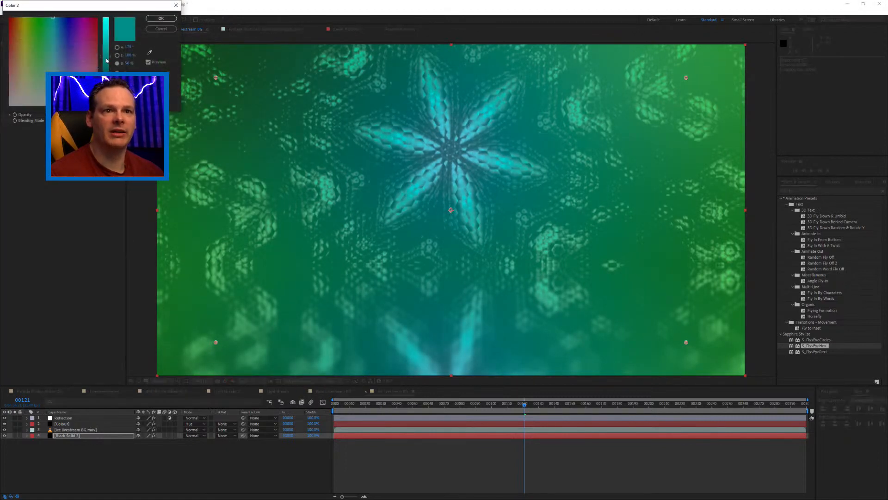
left_click_drag(105, 66, 106, 92)
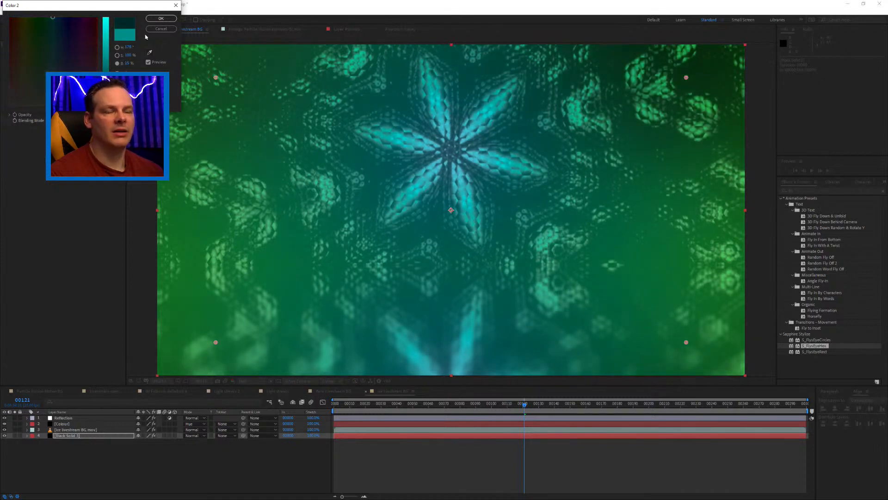
left_click(154, 19)
Step: Darken the gradient's Color 3 to about 15% brightness and Color 4 to nearly black green
left_click(72, 80)
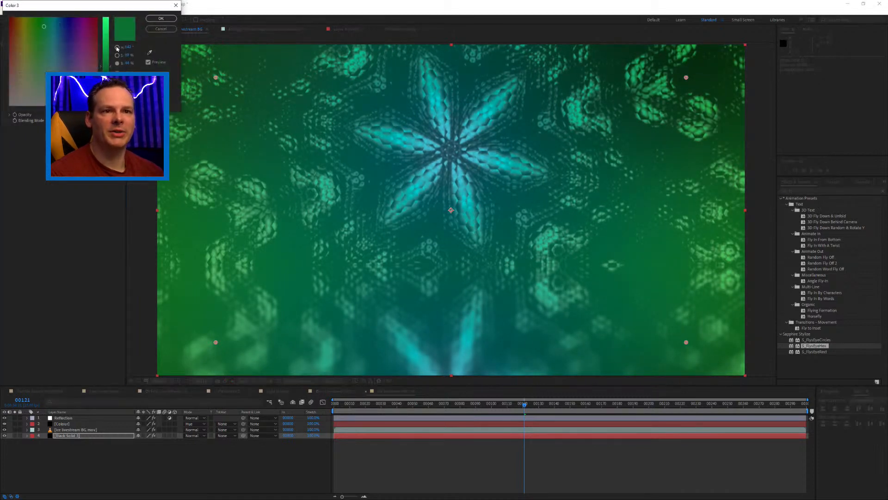
left_click_drag(106, 73, 106, 92)
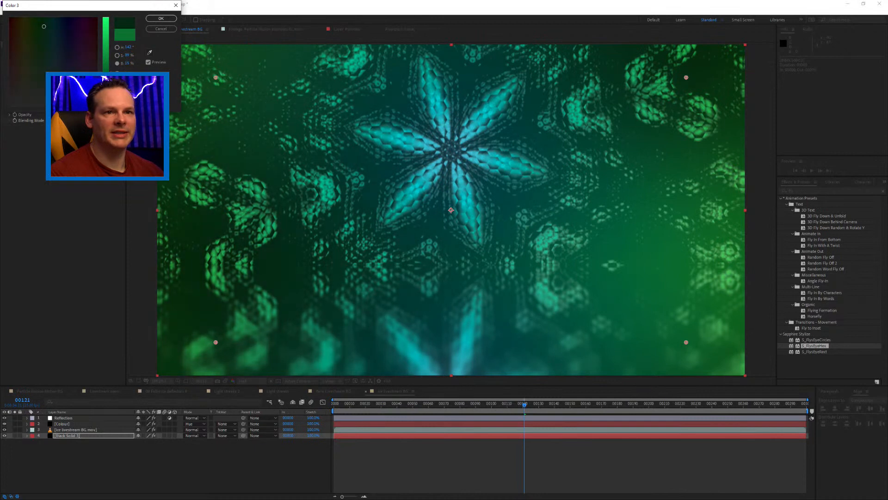
left_click(161, 18)
left_click(71, 96)
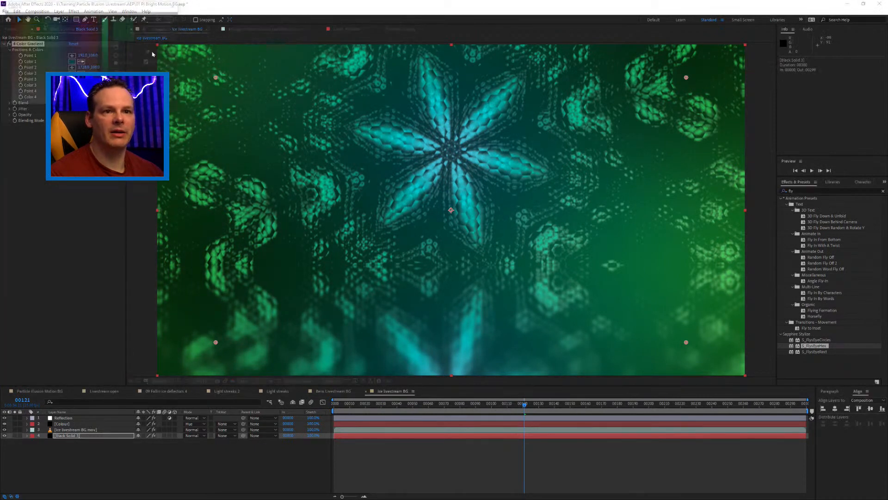
left_click_drag(106, 67, 106, 97)
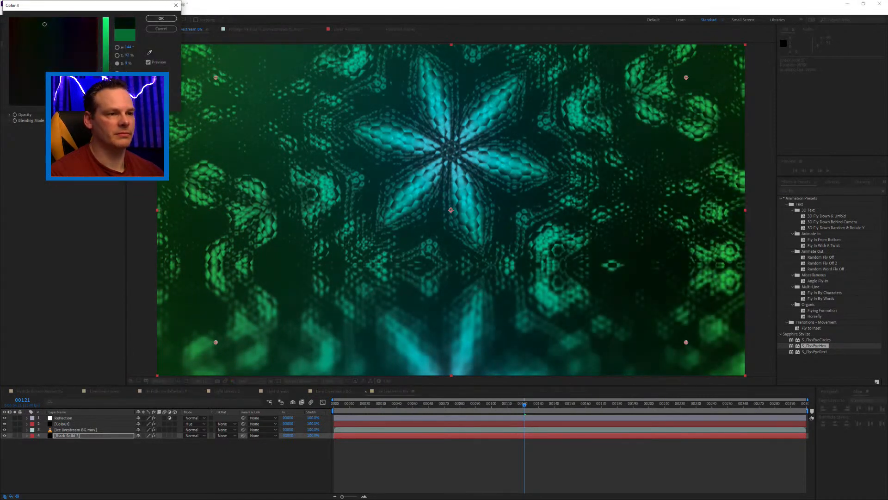
left_click(161, 18)
Step: At frame 168, add an adjustment layer at the top of the stack and name it Bens Beautiful Glow
left_click_drag(493, 404, 597, 407)
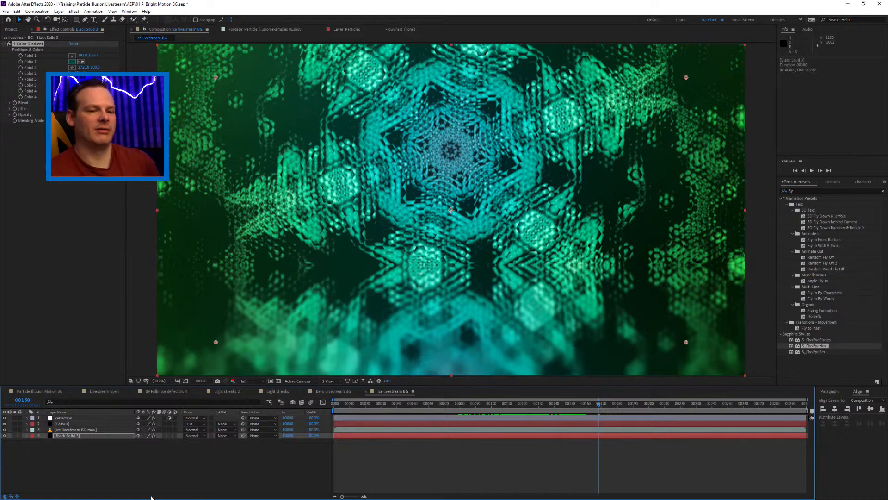
left_click(117, 476)
key("ctrl+alt+y")
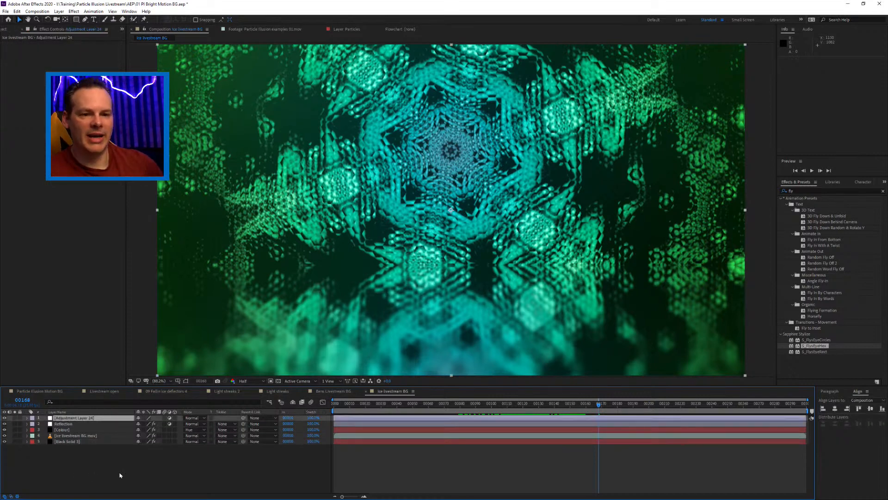
key("Return")
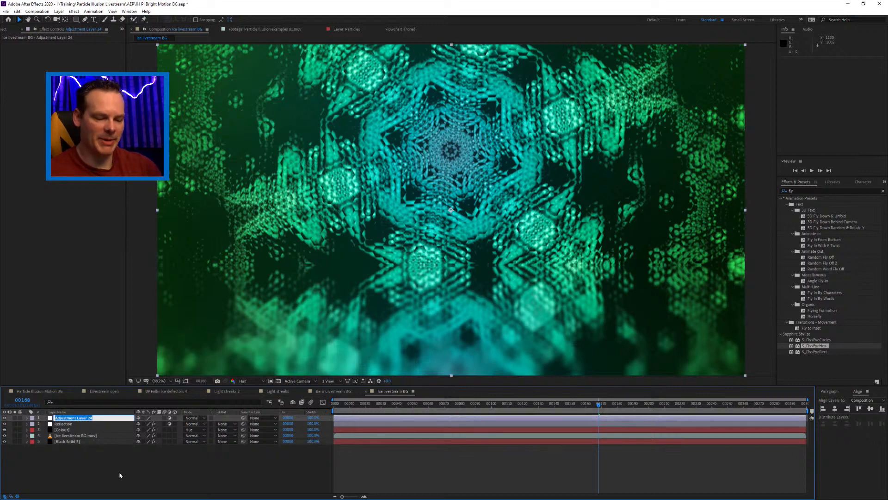
type("Bens Be")
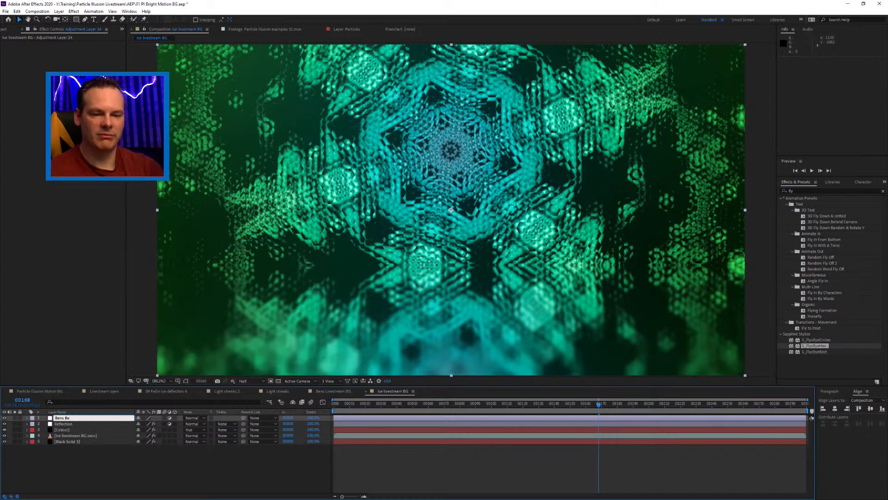
type("autiful Glow")
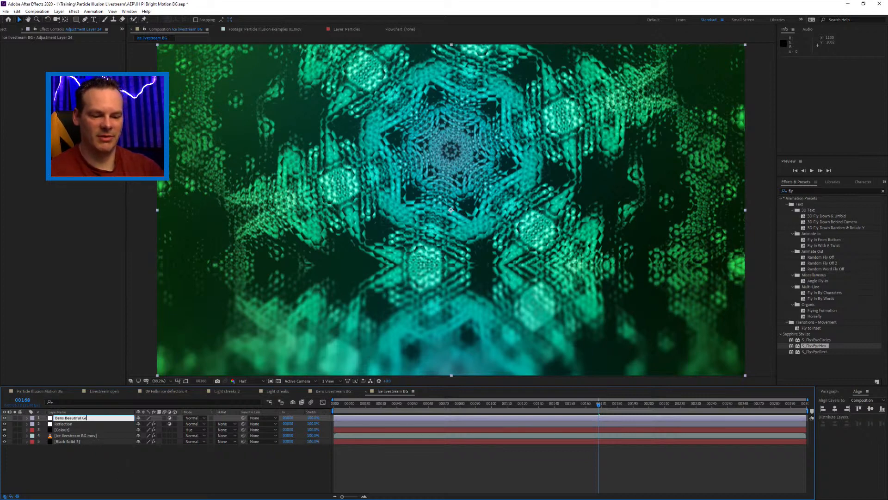
key("Return")
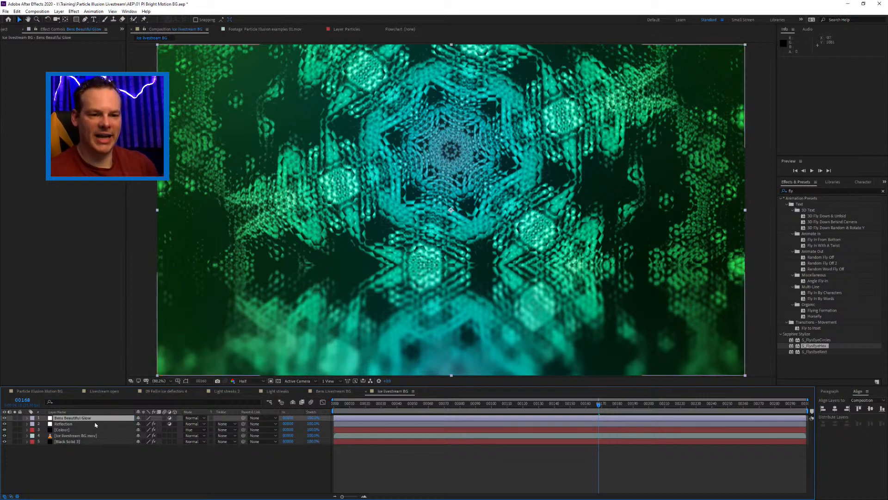
left_click(90, 417)
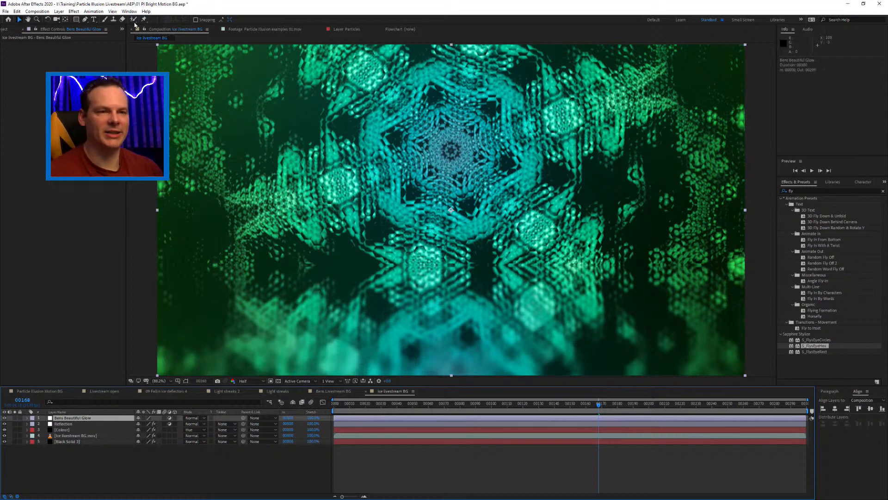
Step: Find the Sapphire Builder S_Effect by searching for "effec" and apply it to the glow adjustment layer
left_click(74, 11)
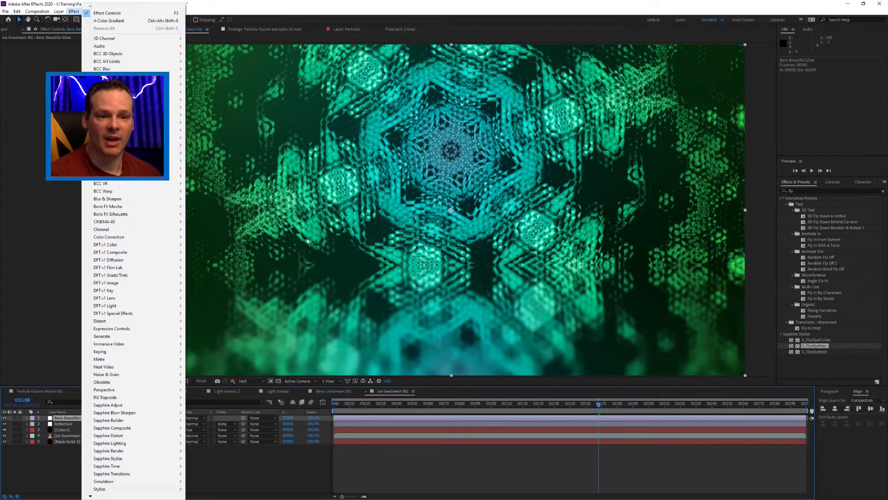
left_click(350, 98)
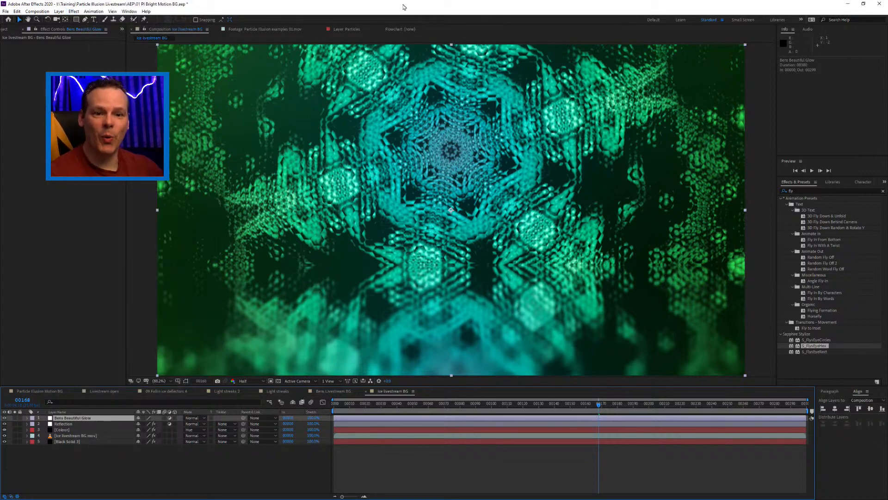
left_click(788, 197)
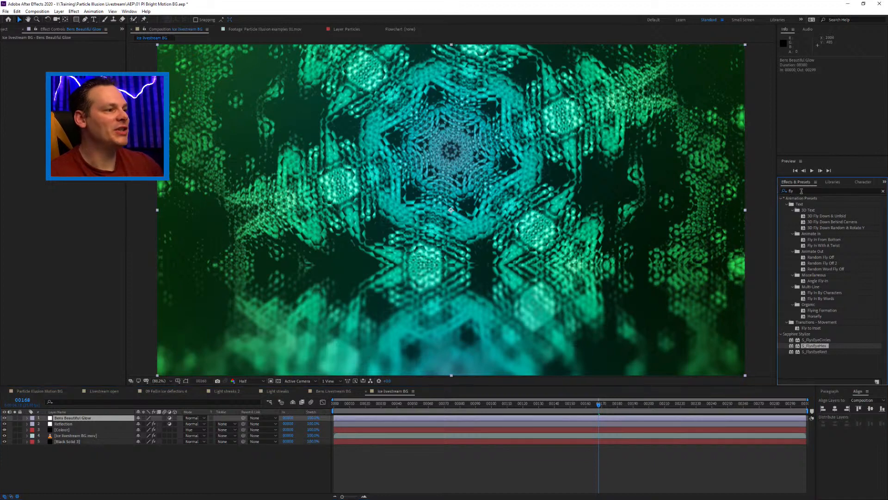
left_click(800, 191)
key("BackSpace")
key("BackSpace")
key("BackSpace")
type("effec")
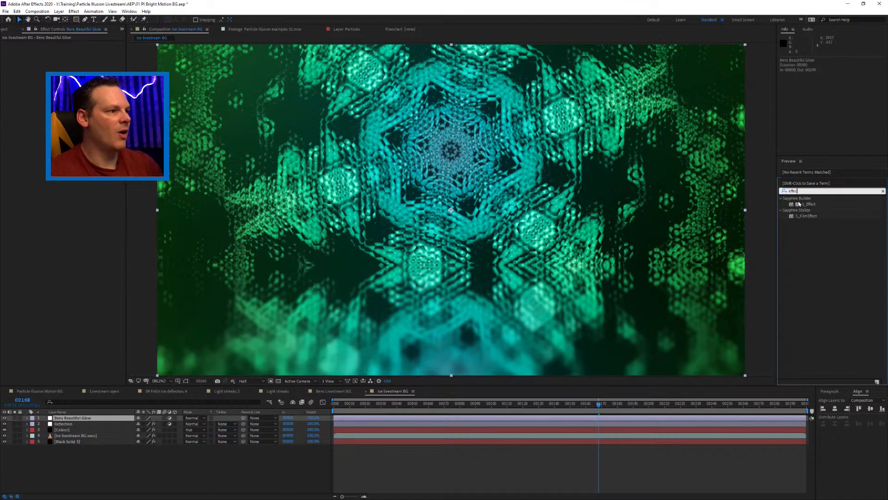
left_click_drag(799, 204, 420, 419)
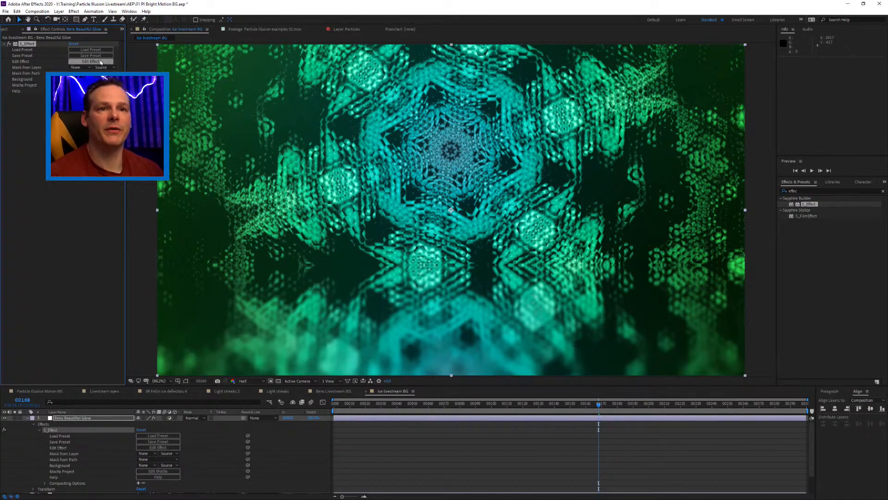
Step: Compare the glow and blur presets among the Sapphire builder effects and load Bigger Beautiful Glow OFX into S_Effect
left_click(91, 50)
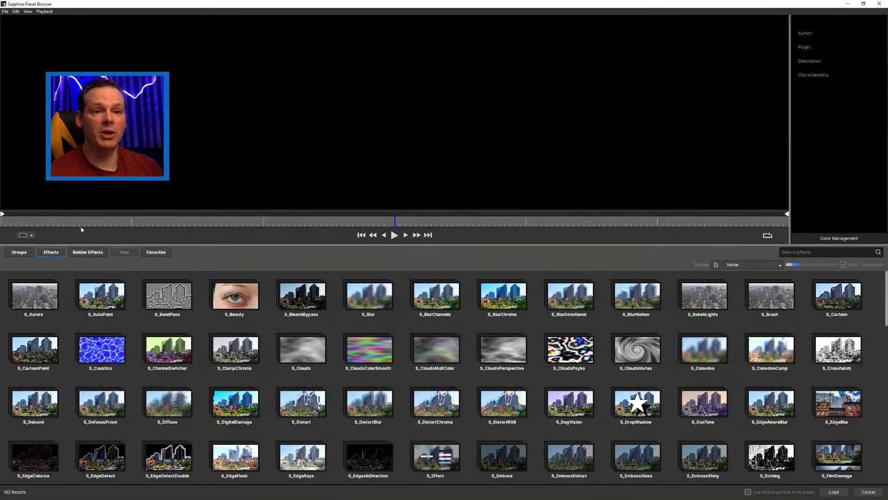
left_click(93, 250)
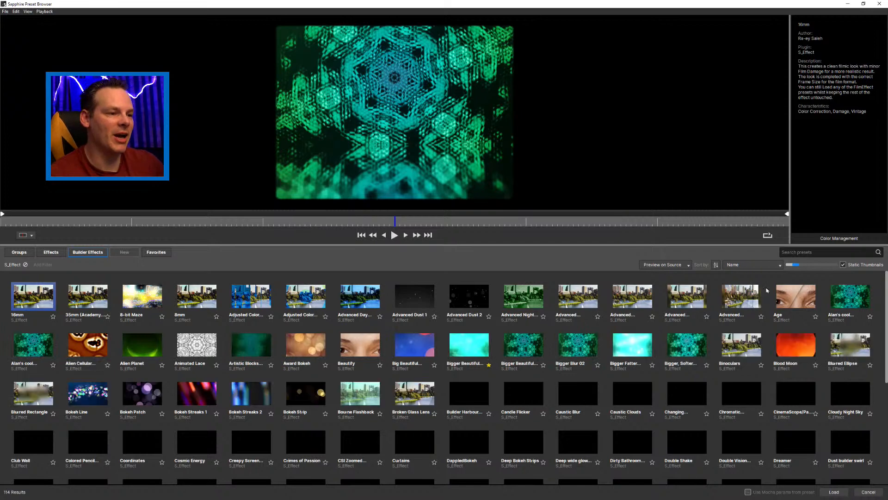
left_click(588, 347)
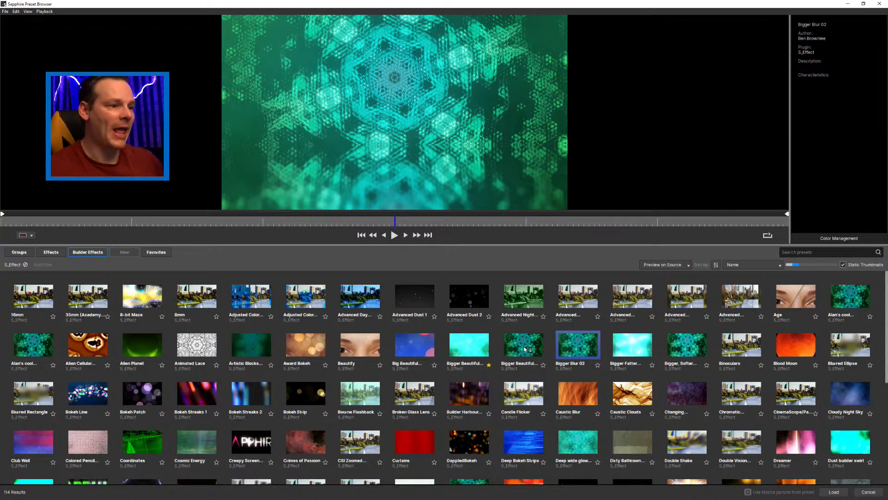
left_click(527, 349)
left_click(570, 347)
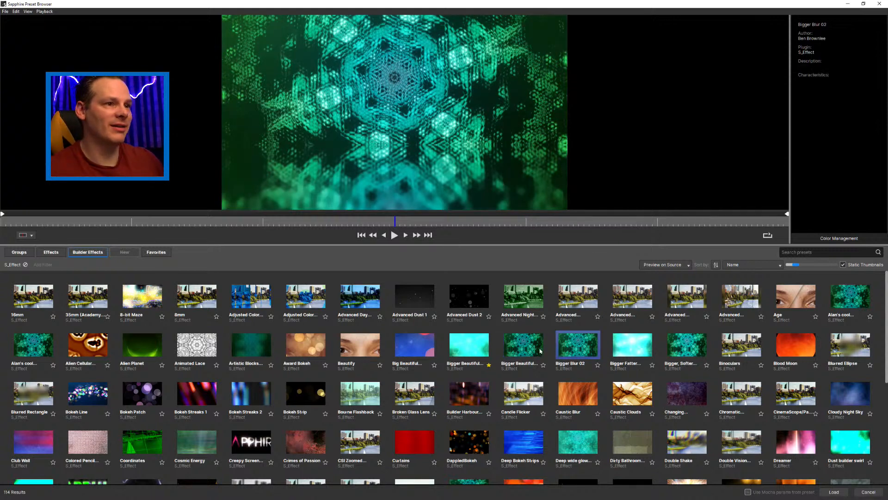
left_click(483, 348)
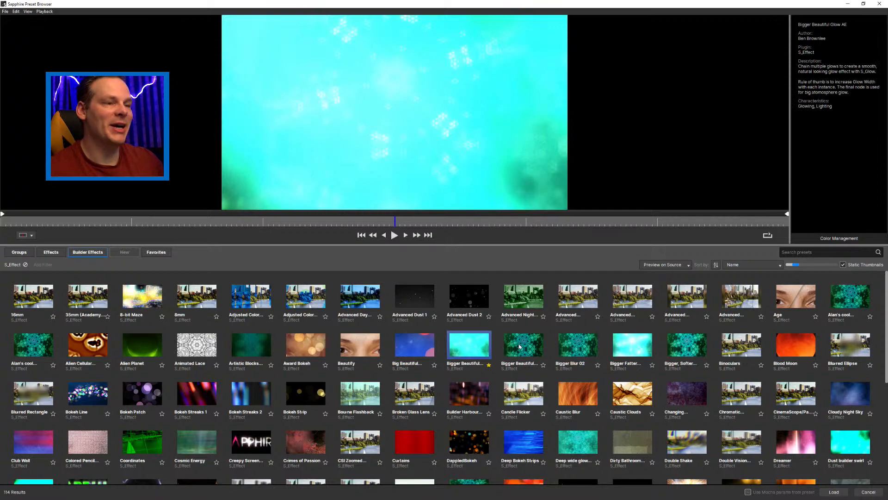
left_click(518, 346)
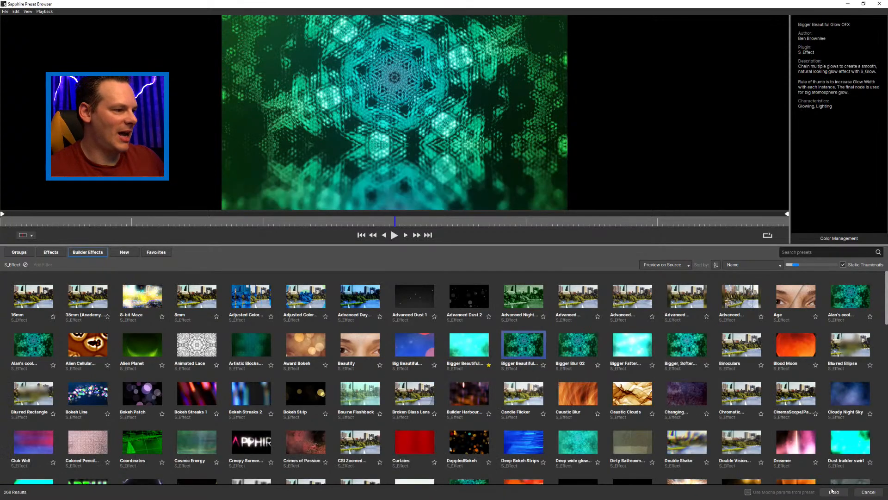
left_click(833, 491)
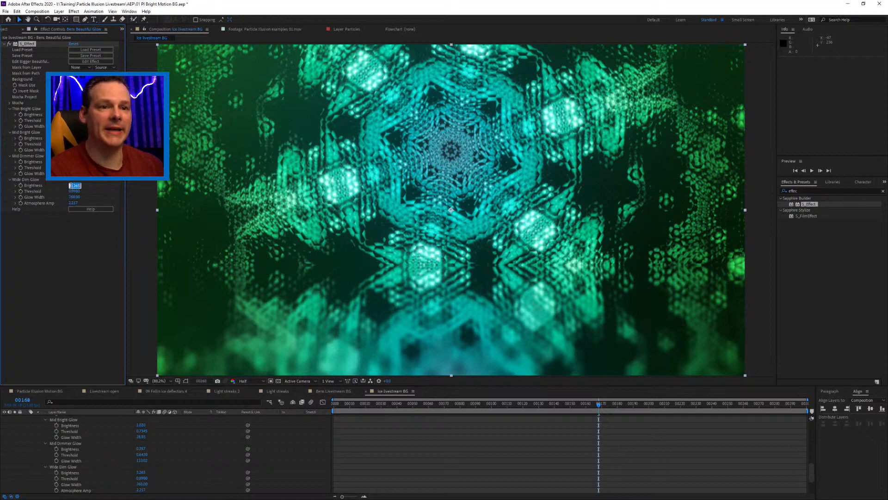
Step: Zero the Brightness of the Wide Dim, Mid Dimmer and Mid Bright glows and adjust the Thin Bright Glow's Brightness
left_click_drag(73, 186, 37, 186)
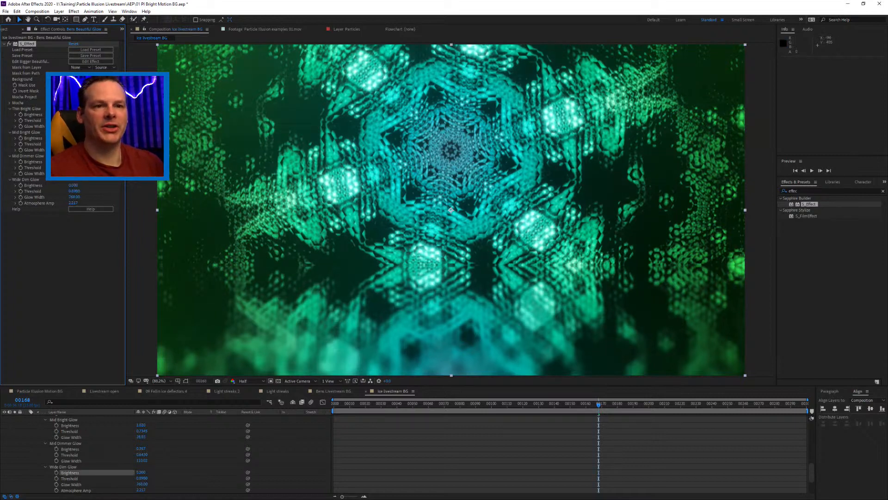
left_click_drag(73, 162, 23, 138)
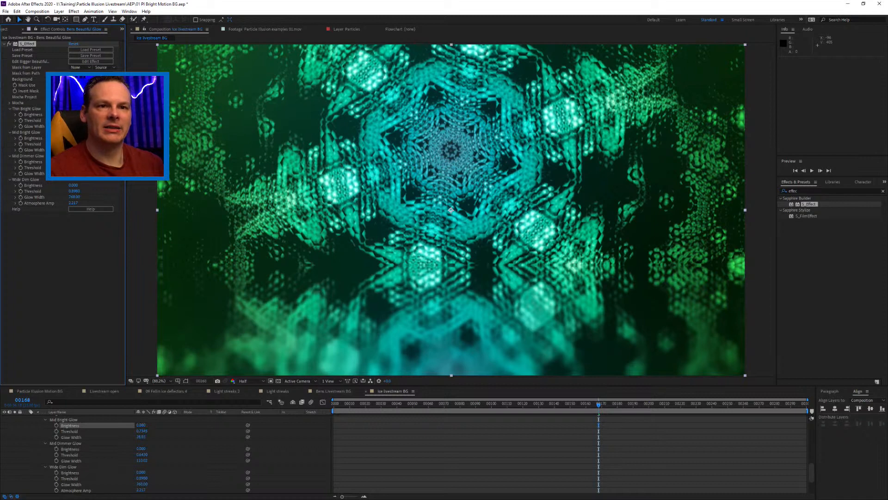
left_click_drag(73, 114, 55, 114)
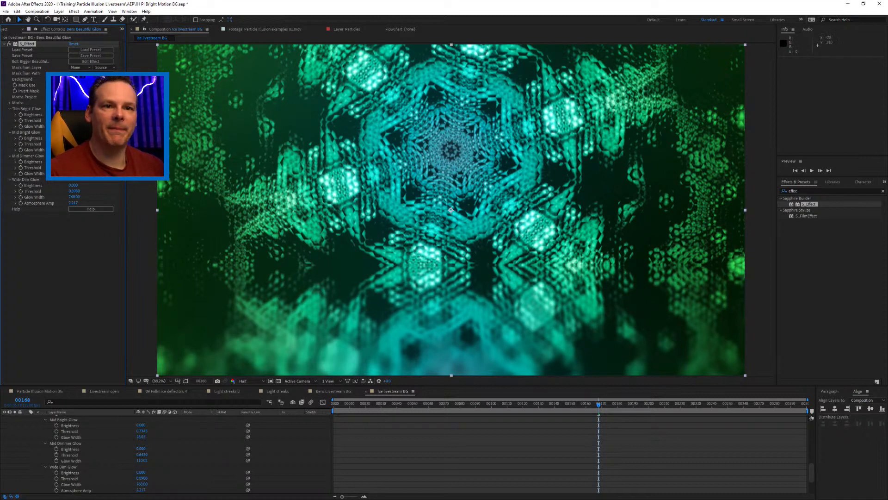
mouse_move(73, 115)
left_mouse_down()
mouse_move(92, 115)
mouse_move(70, 115)
left_mouse_up()
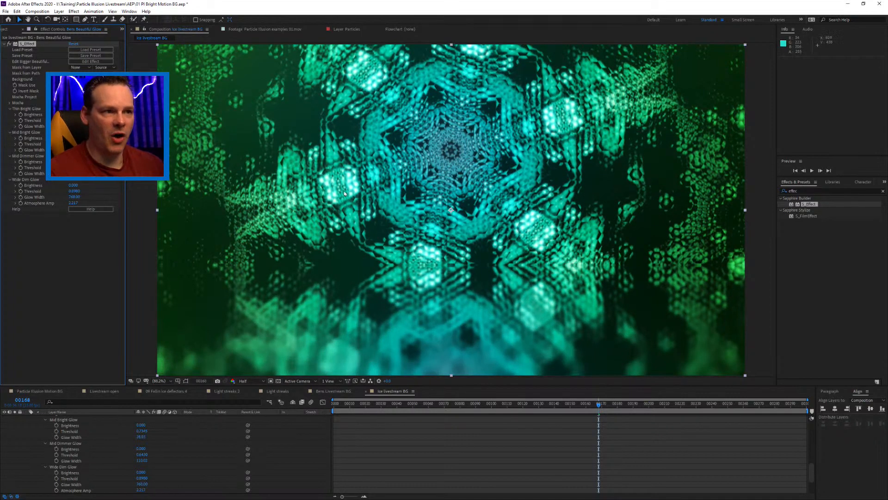
Step: Restore the Mid Bright and Mid Dimmer glows, then set the Wide Dim Glow to about 1.79 Brightness and 884 Glow Width
left_click_drag(141, 426, 234, 425)
left_click_drag(166, 138, 167, 138)
left_click_drag(73, 149, 80, 185)
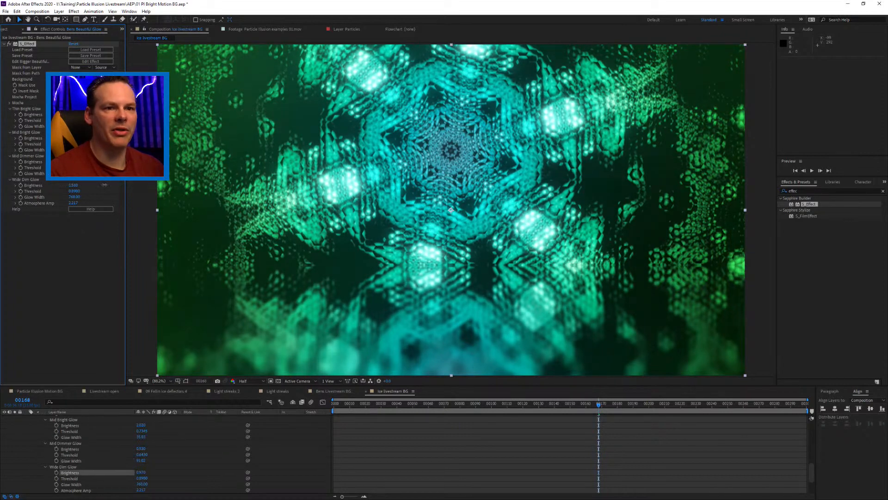
left_click_drag(74, 197, 107, 197)
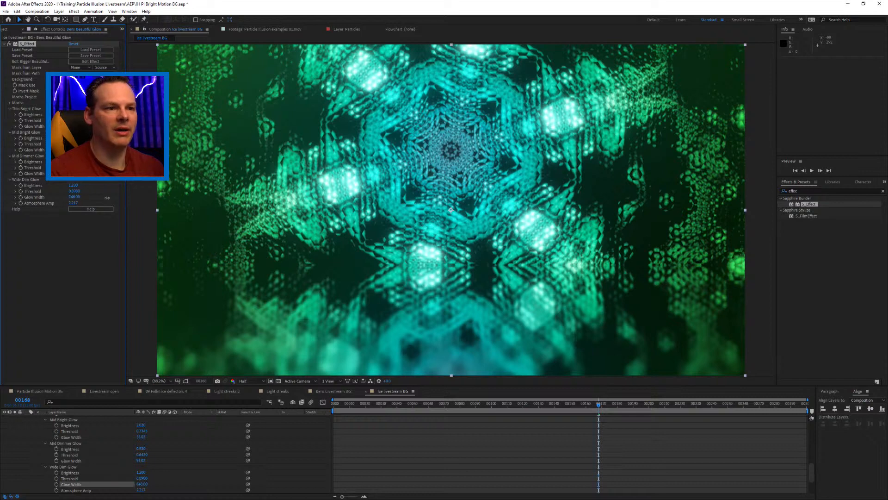
left_click(72, 185)
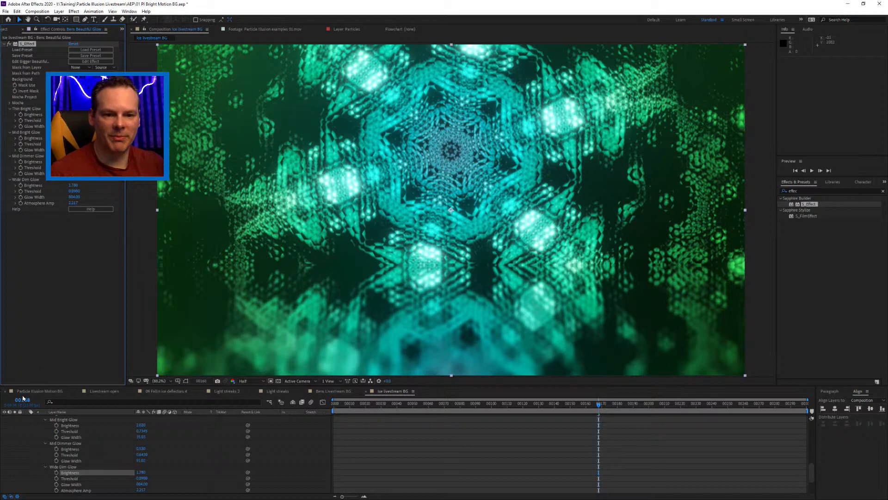
Step: Toggle the glow layer's visibility off and on to compare the result, and play back the composition
left_click_drag(23, 397, 21, 397)
scroll(803, 481, "up", 15)
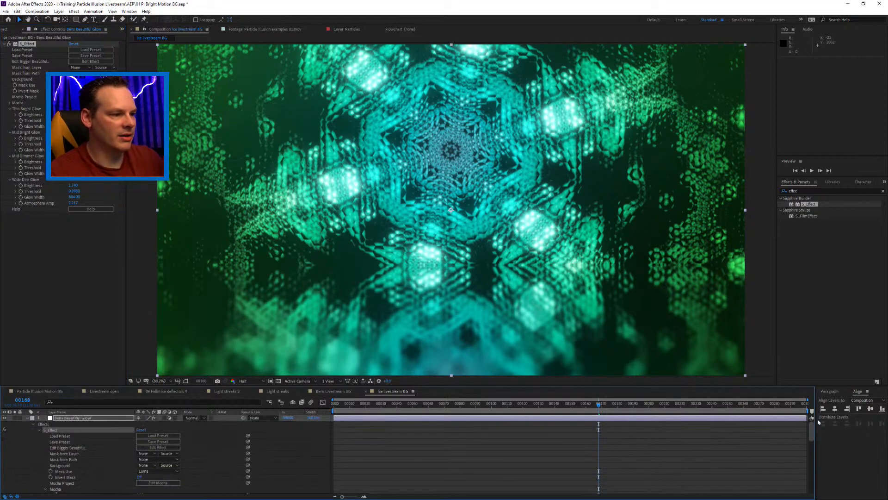
left_click(6, 418)
left_click(5, 419)
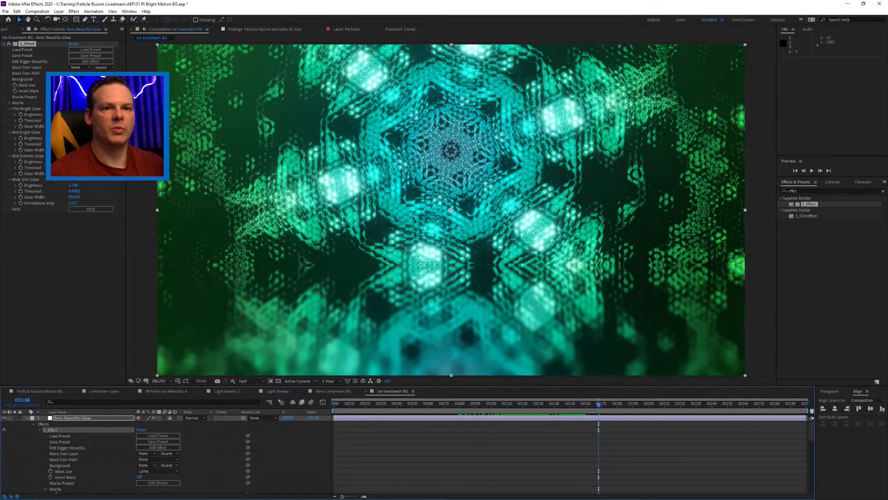
key("space")
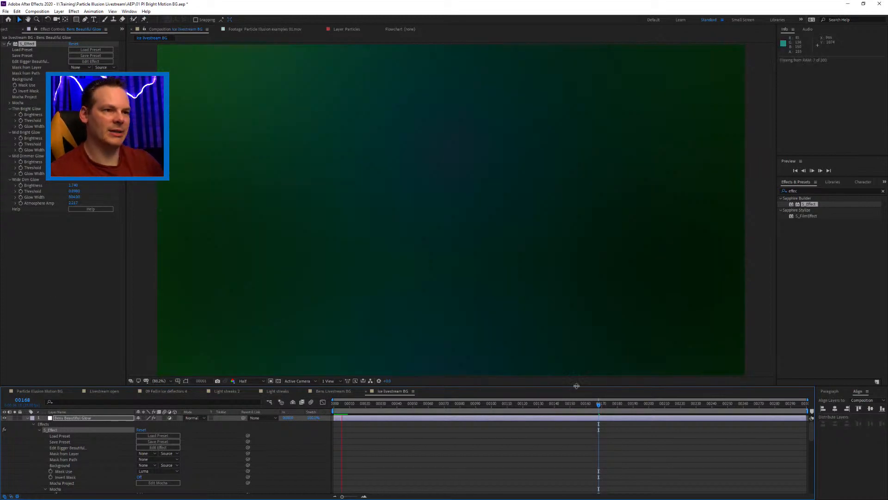